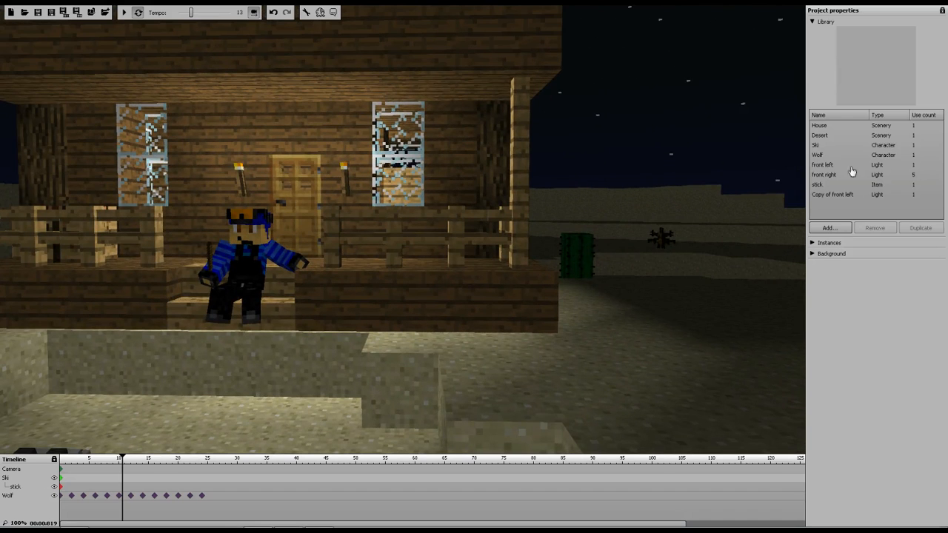
Fly the camera around the porch scene to view the house, Ski and the wolf from several angles
key(s)
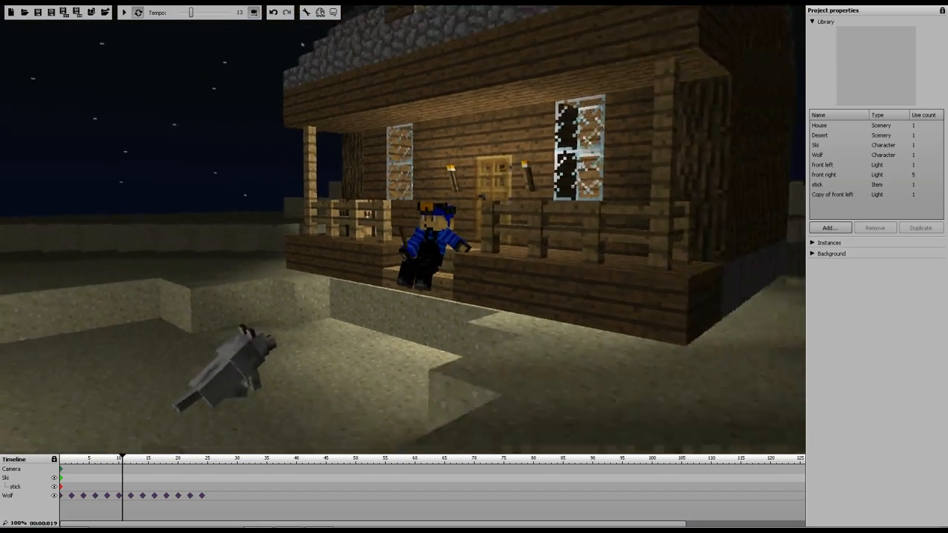
key(w)
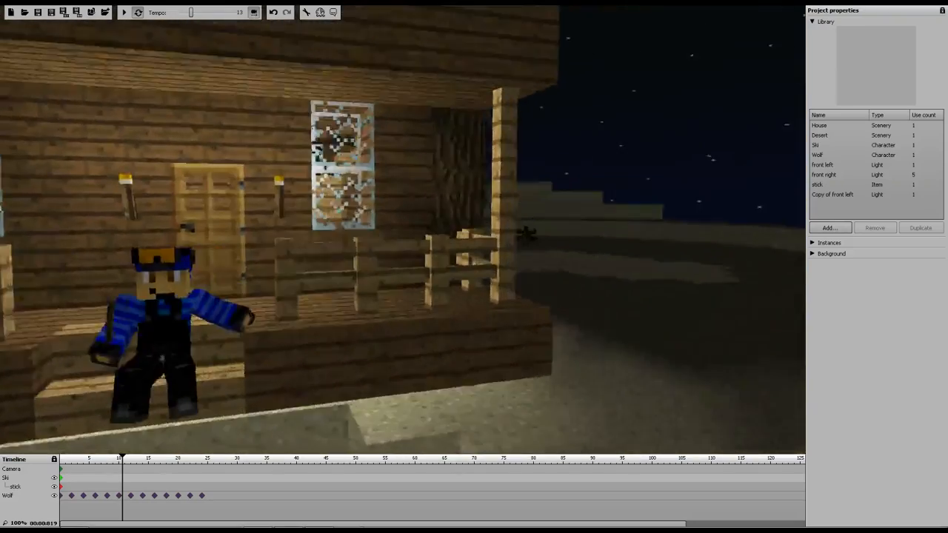
key(w)
key(s)
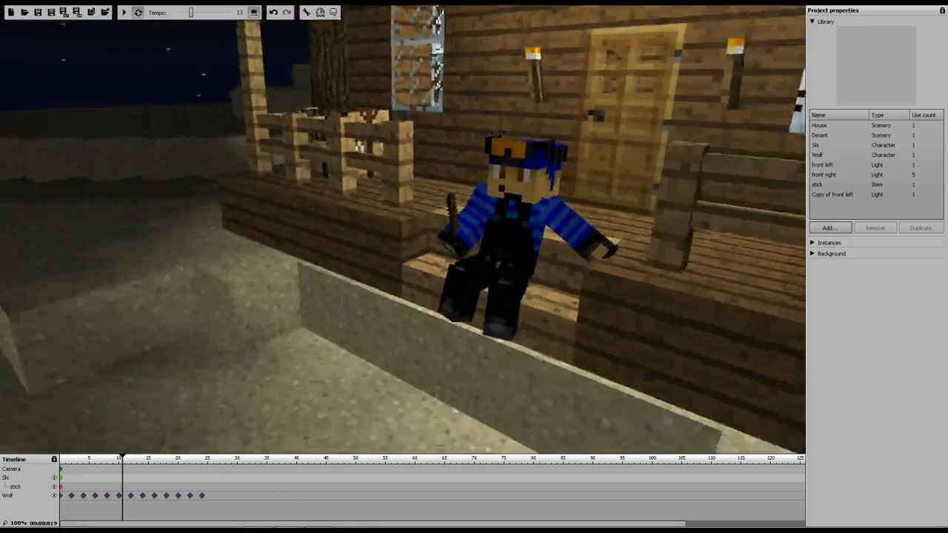
key(w)
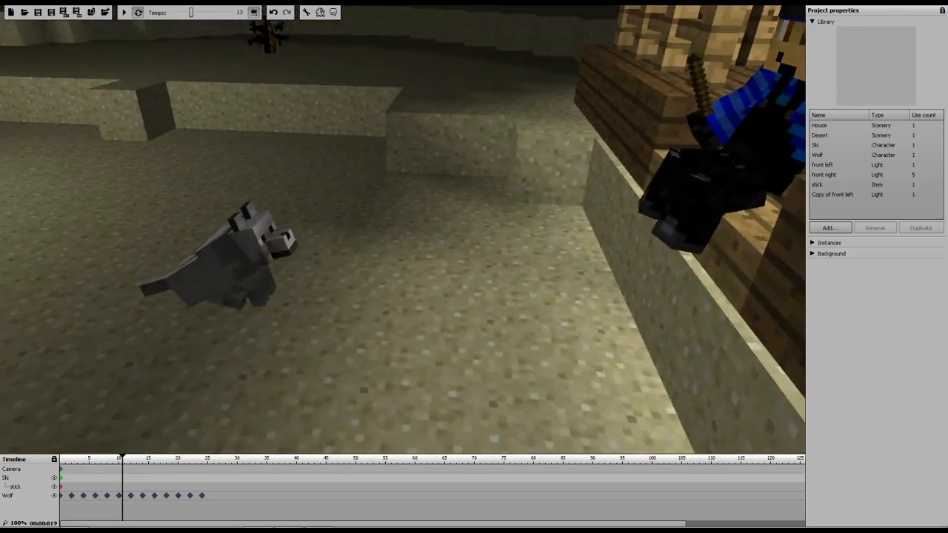
key(d)
key(a)
key(a)
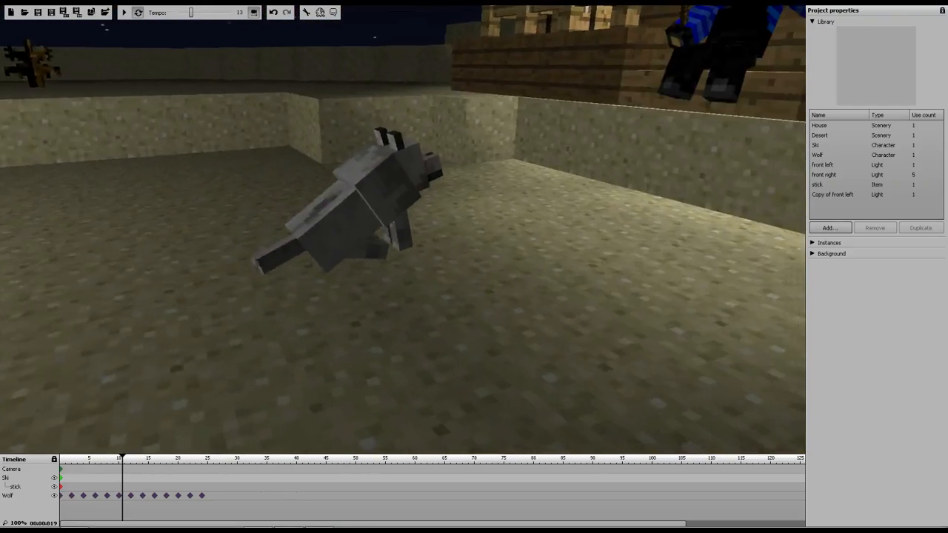
key(s)
key(s)
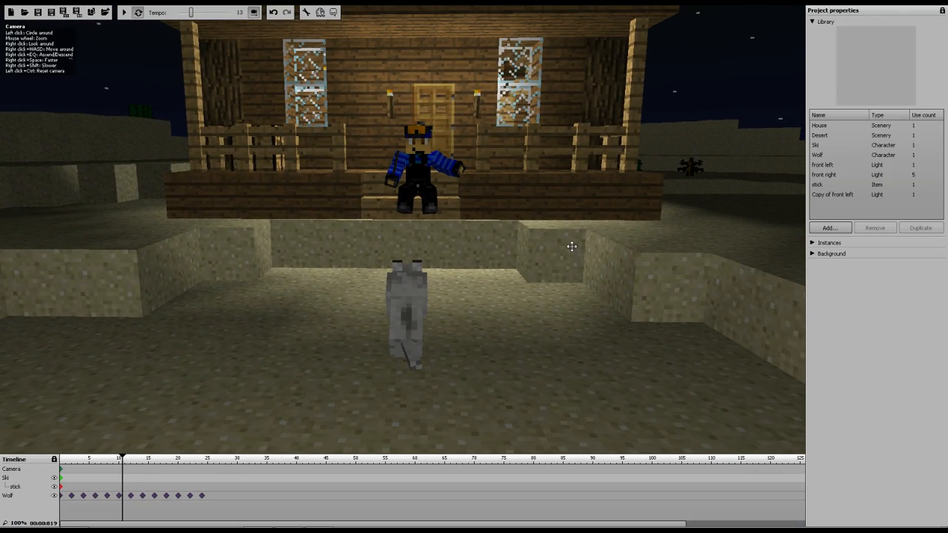
right_drag(512, 246, 532, 230)
key(w)
key(d)
key(s)
key(a)
key(w)
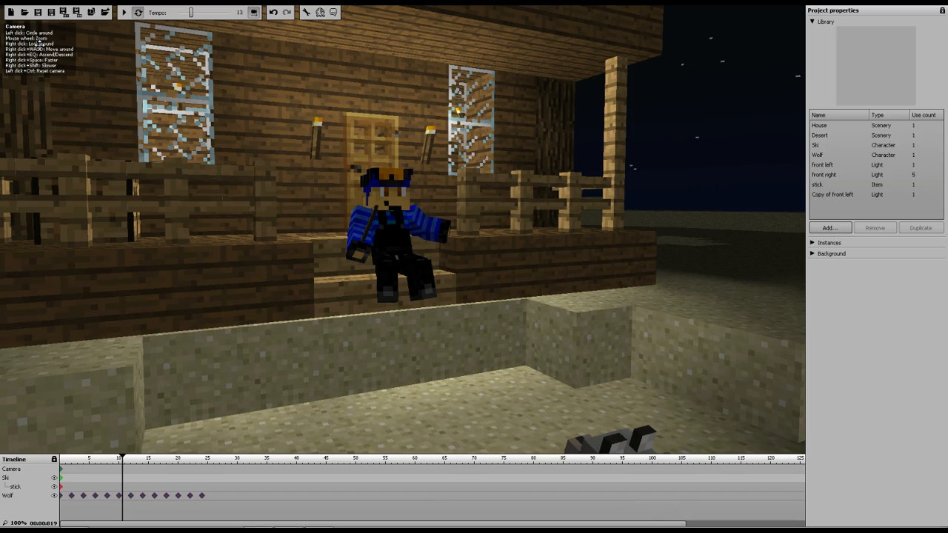
Inspect the wolf up close from the yard and play back the animation preview
mouse_move(428, 276)
right_down()
mouse_move(516, 351)
mouse_move(762, 422)
mouse_move(552, 345)
mouse_move(465, 193)
mouse_move(592, 152)
mouse_move(511, 185)
mouse_move(467, 145)
mouse_move(457, 178)
mouse_move(495, 171)
mouse_move(497, 209)
mouse_move(489, 185)
mouse_move(474, 267)
mouse_move(447, 274)
right_up()
key(s)
key(s)
key(w)
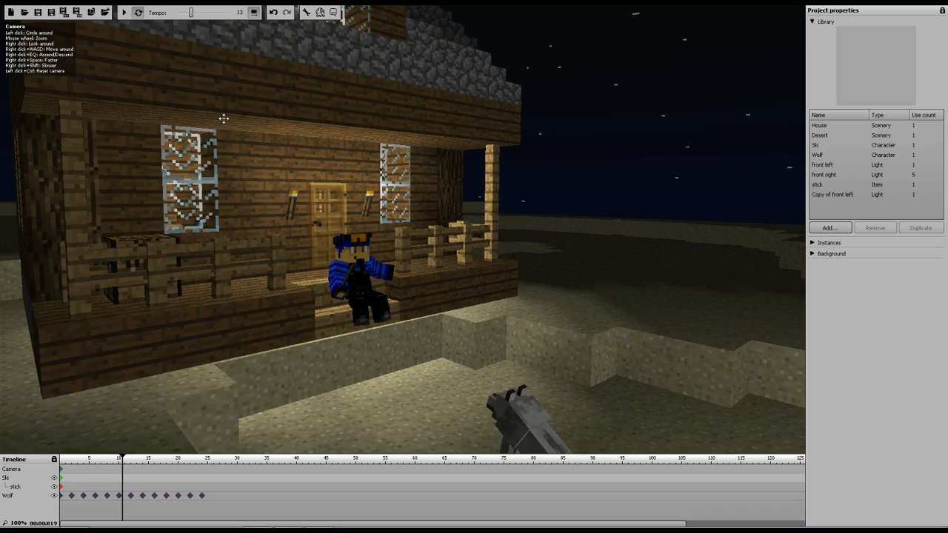
key(w)
right_drag(415, 230, 318, 255)
key(d)
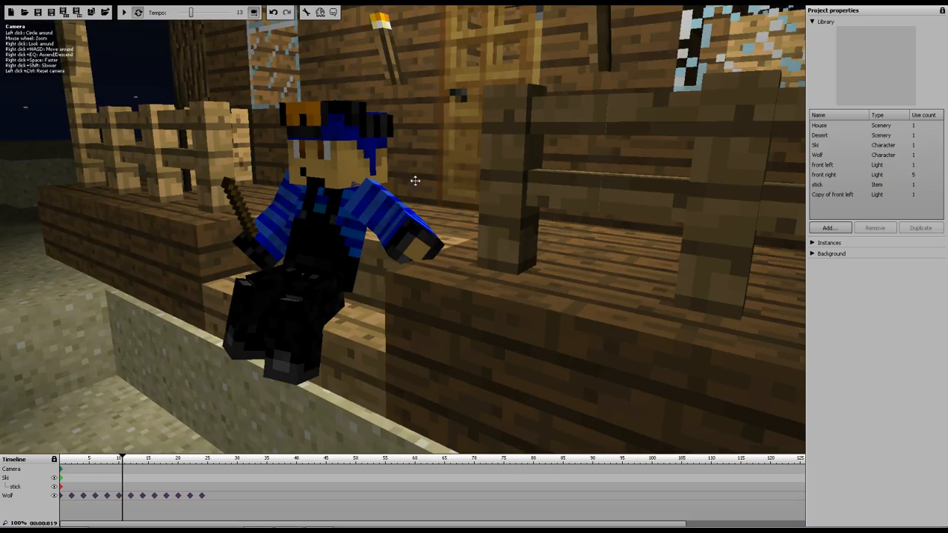
mouse_move(415, 180)
right_down()
mouse_move(408, 152)
mouse_move(385, 163)
mouse_move(418, 161)
mouse_move(410, 171)
right_up()
key(s)
key(a)
key(w)
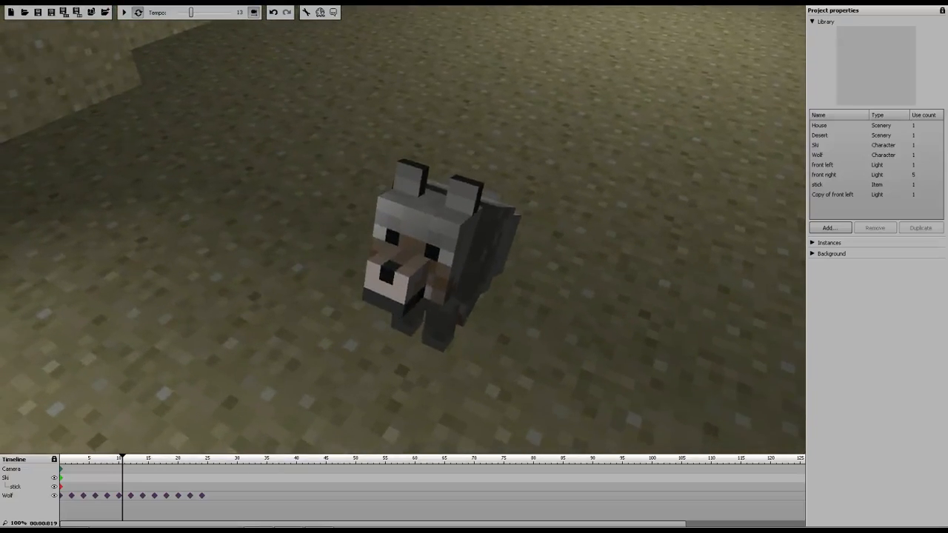
drag(518, 296, 296, 214)
scroll(53, 49, down, 3)
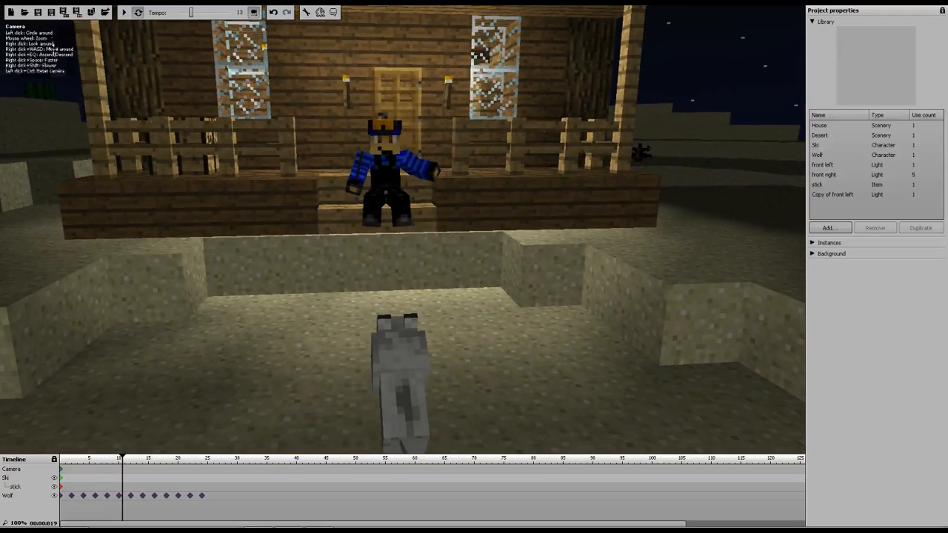
right_drag(334, 262, 374, 291)
key(w)
key(s)
click(123, 11)
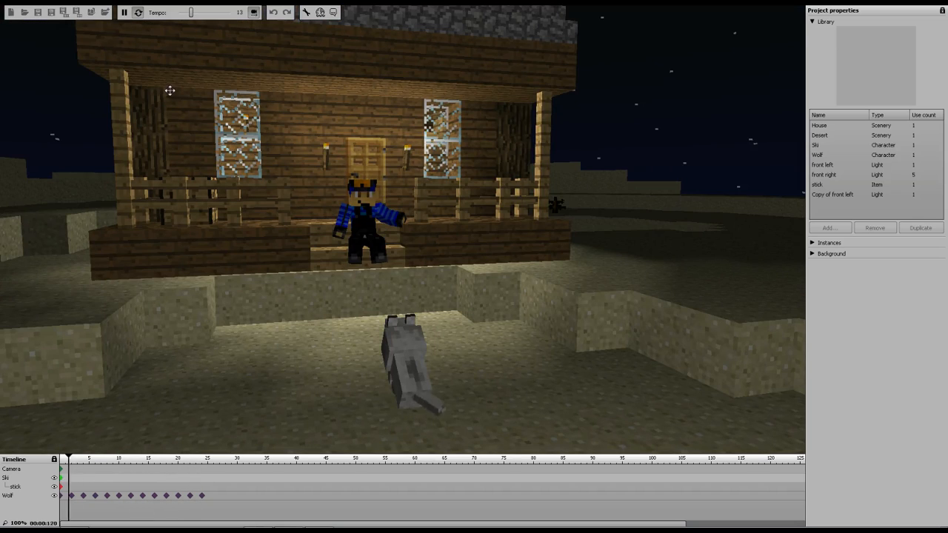
key(space)
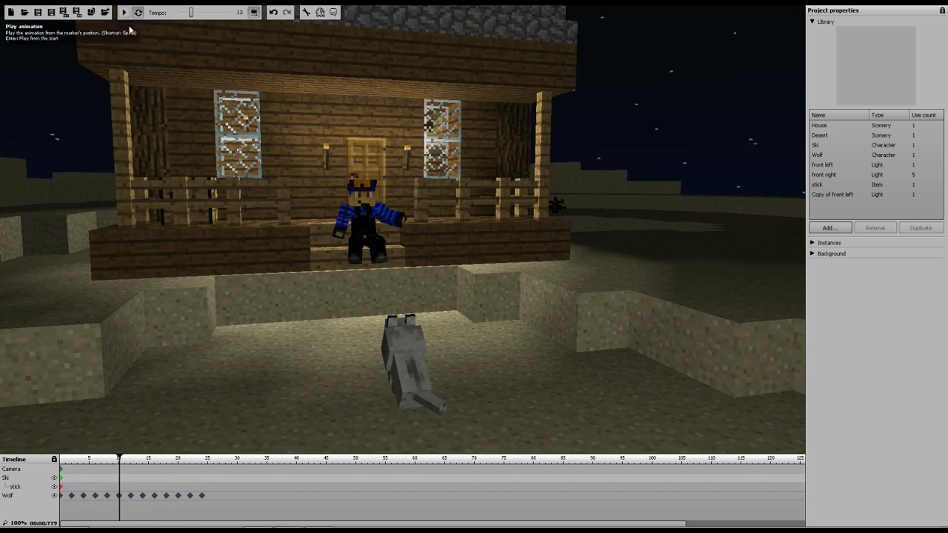
Turn off the camera timeline
click(253, 13)
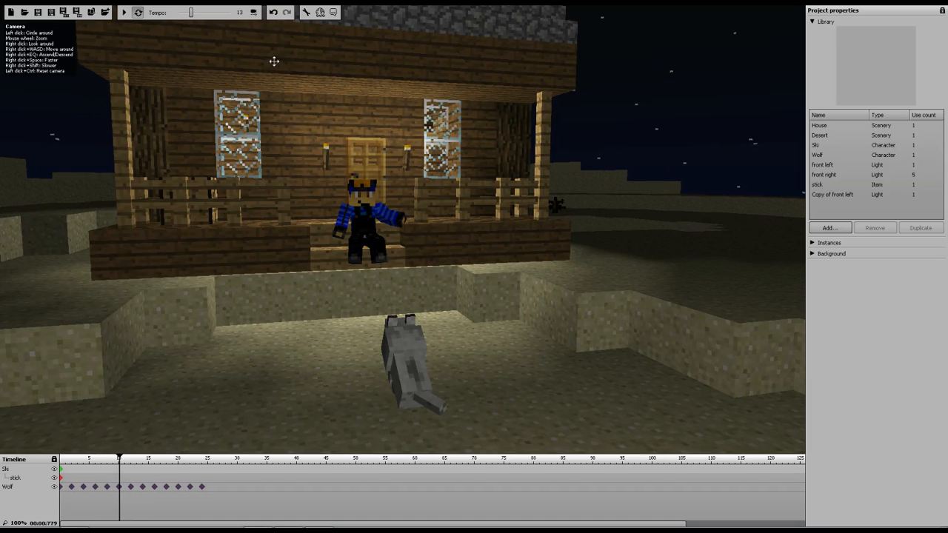
click(253, 13)
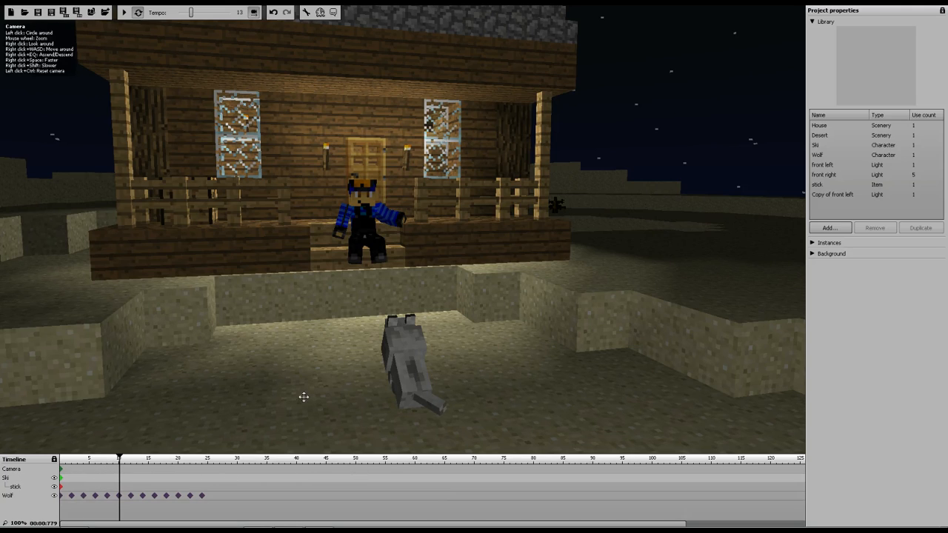
click(253, 13)
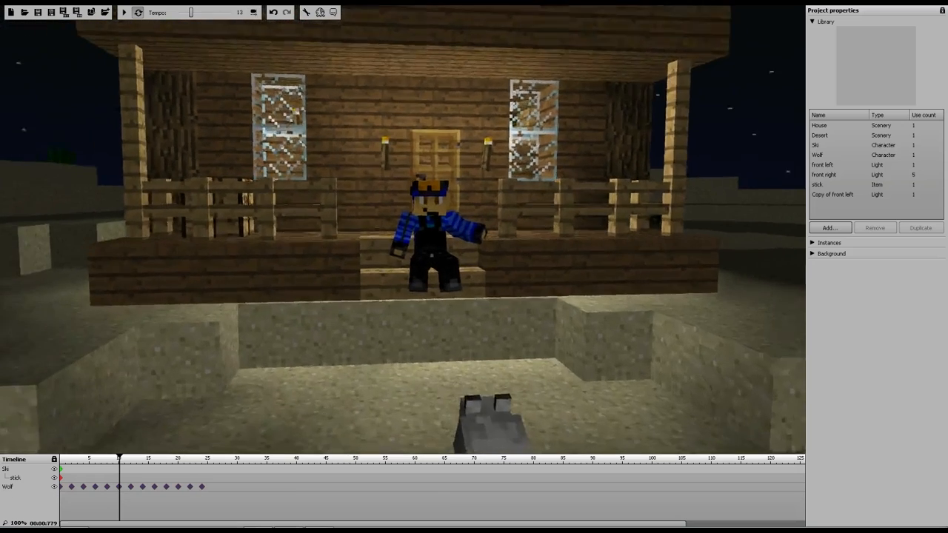
Add a keyframe for Ski at frame 2 and set the right arm's bend to 33%
right_drag(403, 230, 326, 231)
mouse_move(199, 289)
mouse_down()
mouse_move(108, 287)
mouse_move(200, 289)
mouse_up()
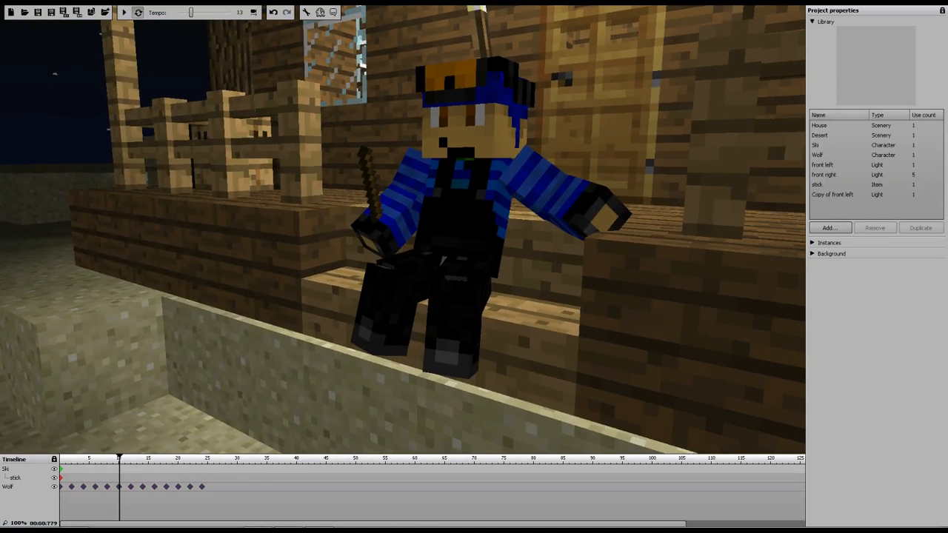
drag(119, 461, 201, 460)
mouse_move(202, 458)
mouse_down()
mouse_move(55, 459)
mouse_move(202, 459)
mouse_up()
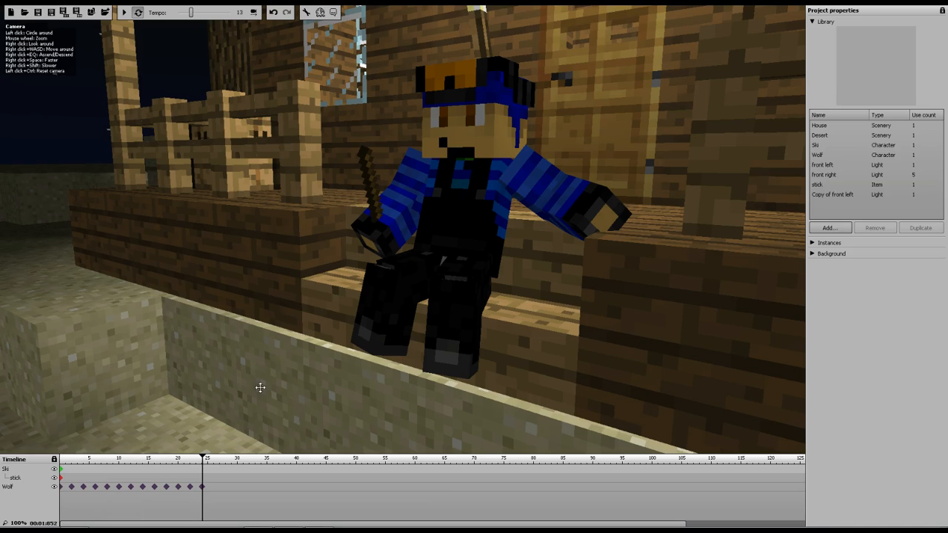
click(63, 473)
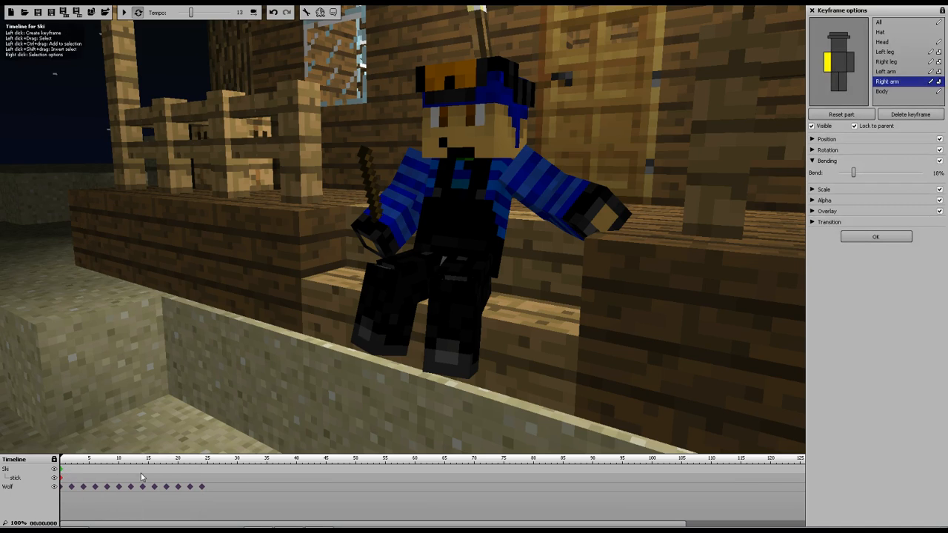
click(72, 471)
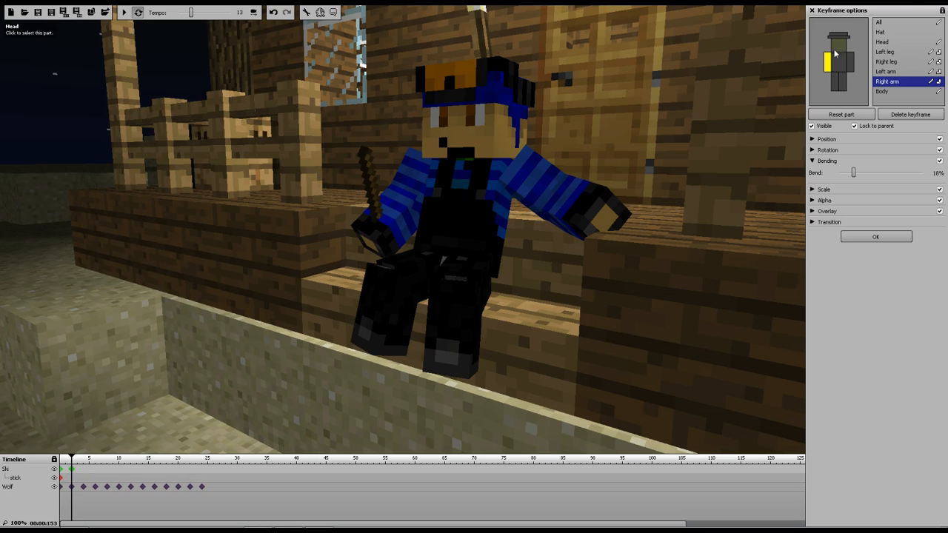
click(812, 139)
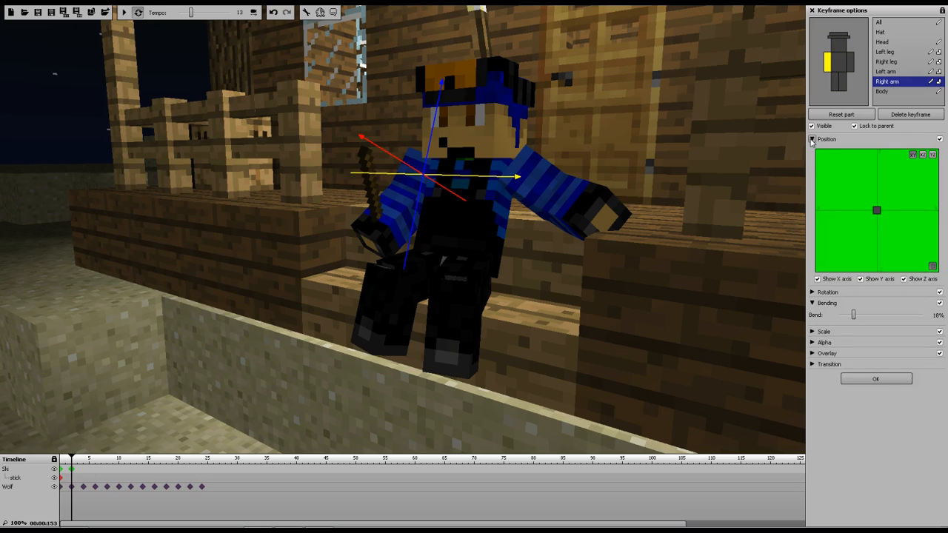
click(811, 293)
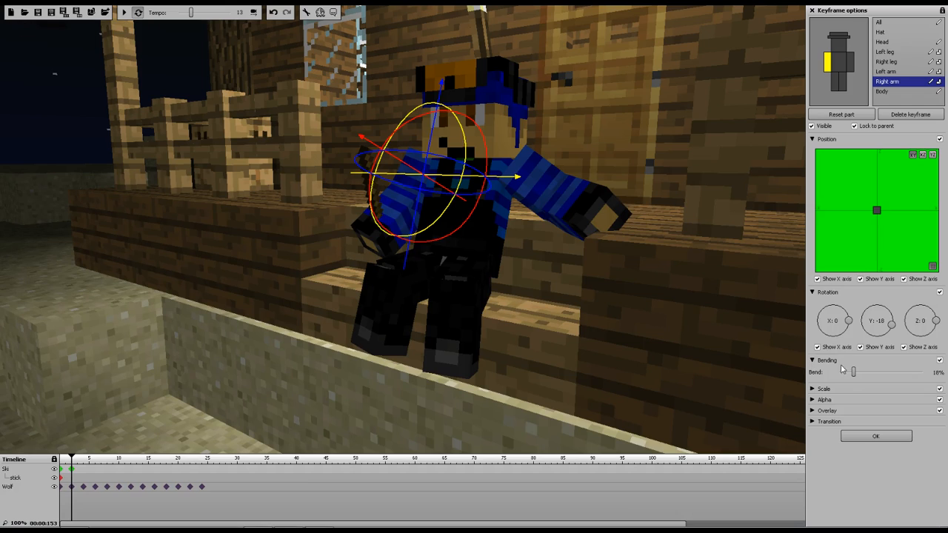
click(811, 138)
click(811, 150)
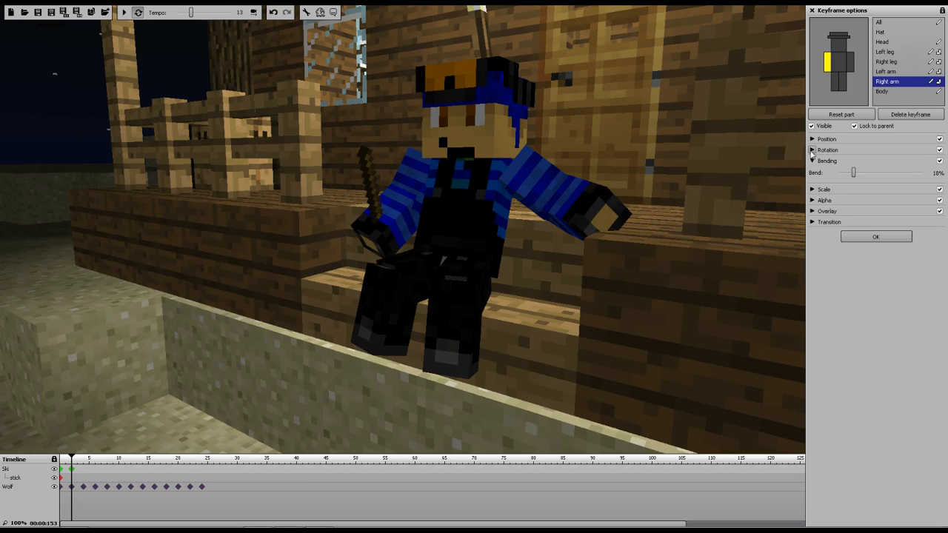
drag(853, 172, 867, 173)
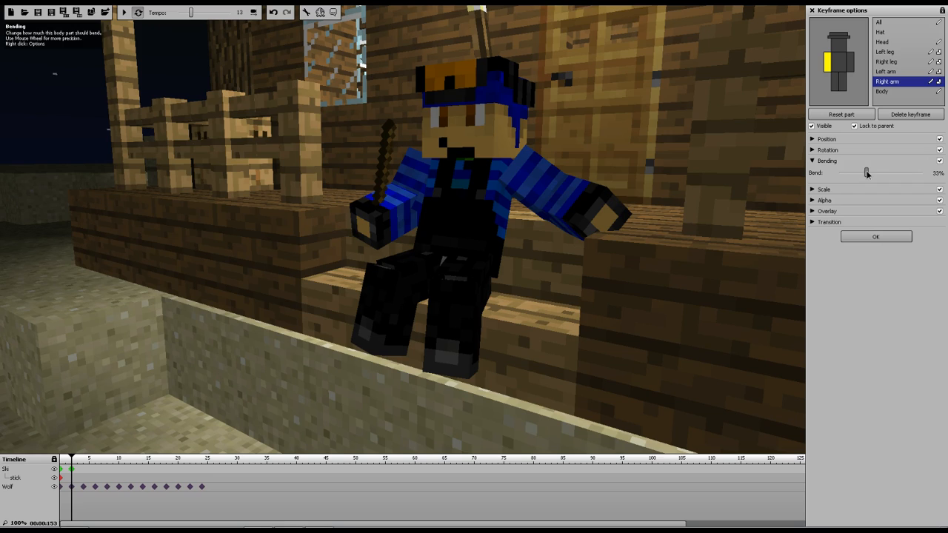
Add Ski keyframes at frames 4, 6 and 8, setting the right arm's bend to 19%, 42% and 17%
click(84, 472)
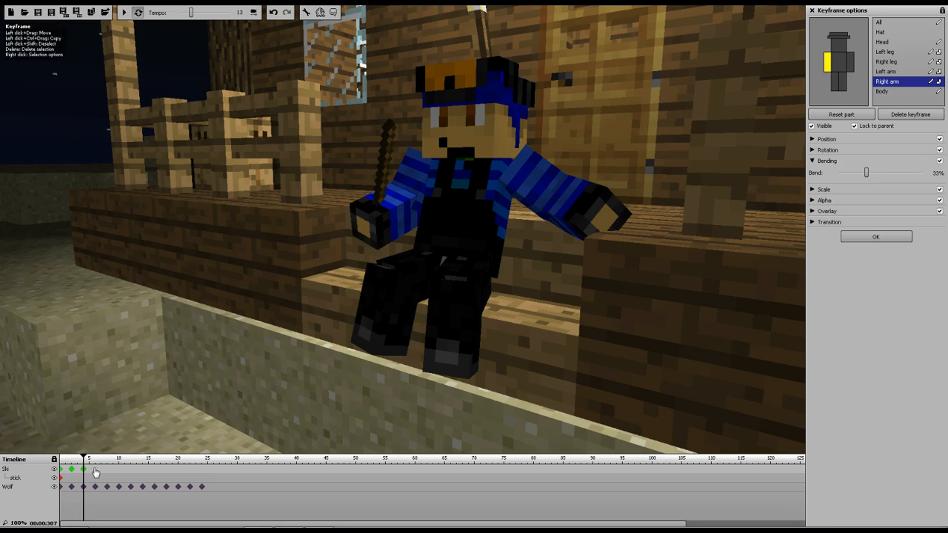
drag(866, 173, 856, 174)
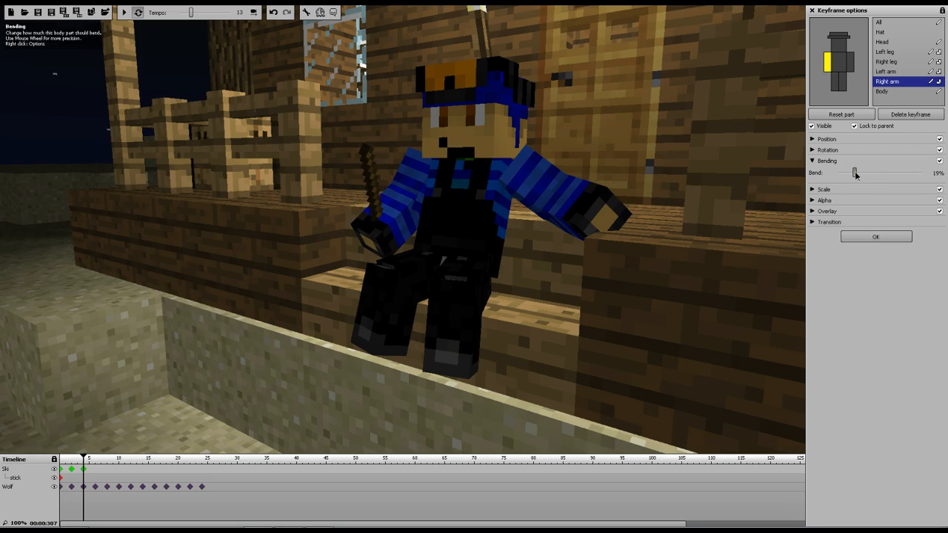
click(94, 471)
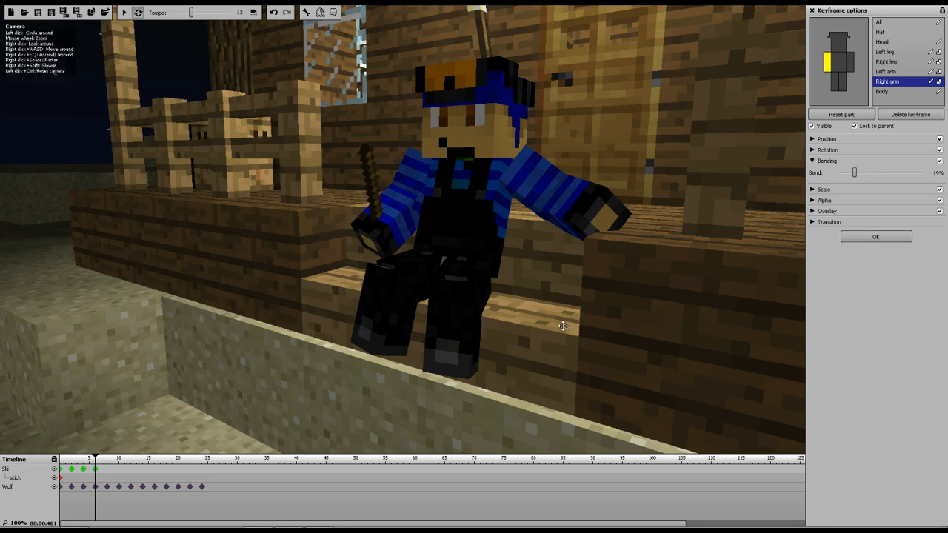
drag(855, 174, 873, 172)
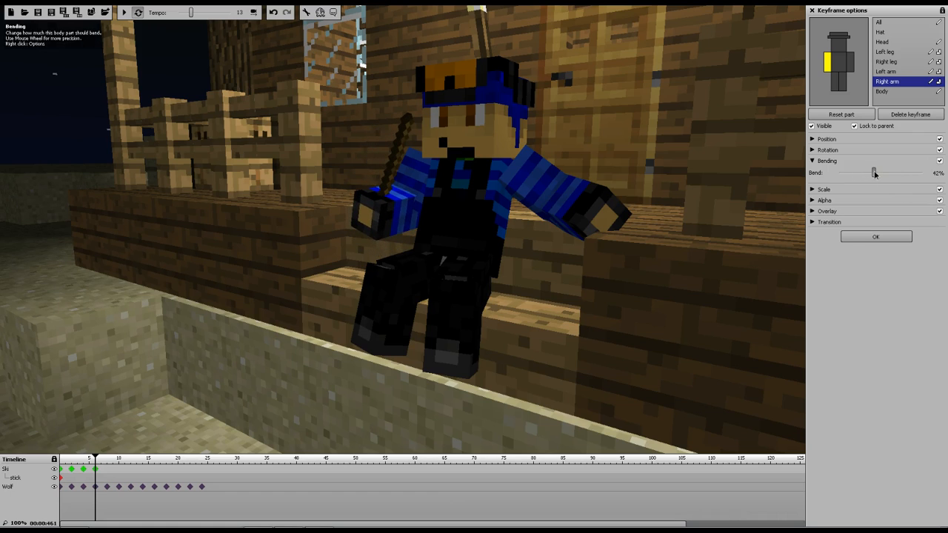
click(107, 470)
drag(874, 172, 853, 173)
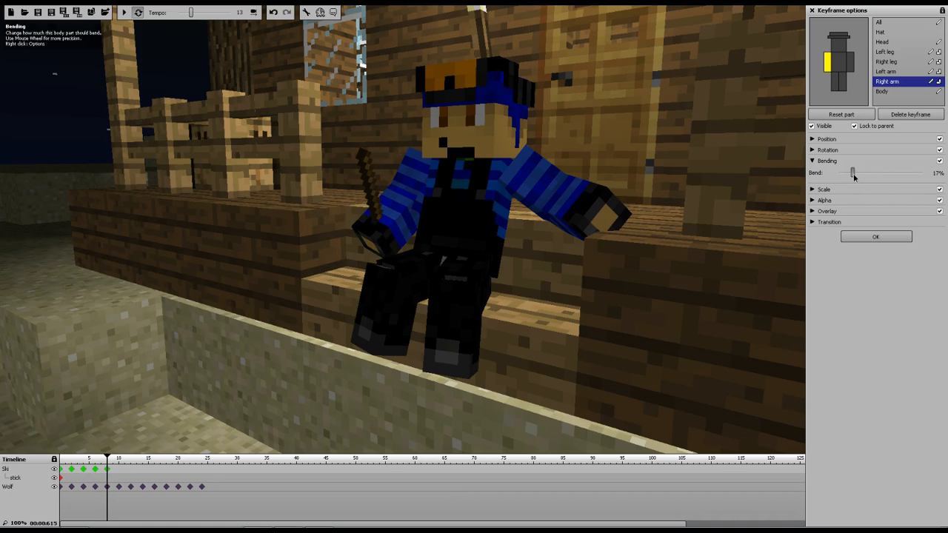
Add Ski keyframes at frames 10, 12 and 14, setting the right arm's bend to 28%, 15% and raising it again
click(120, 471)
drag(853, 173, 867, 176)
click(131, 471)
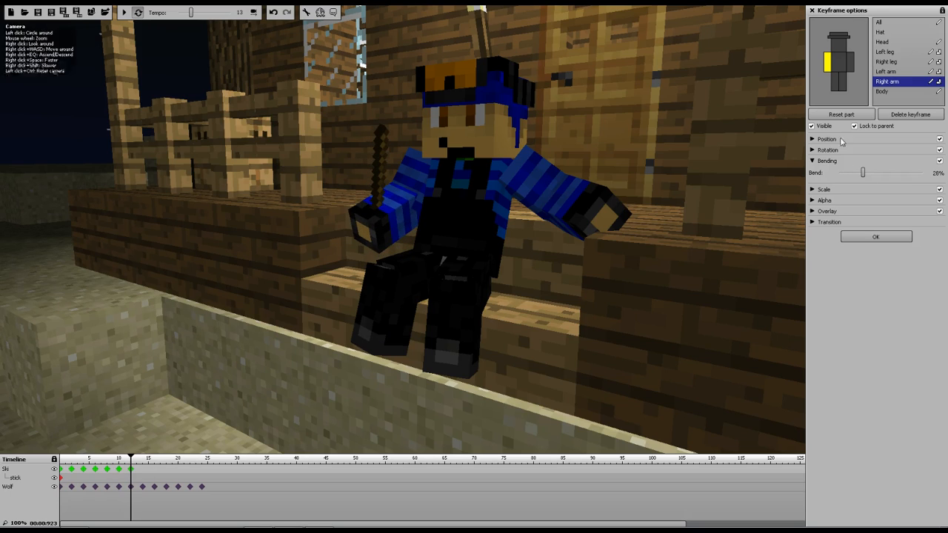
drag(864, 175, 851, 175)
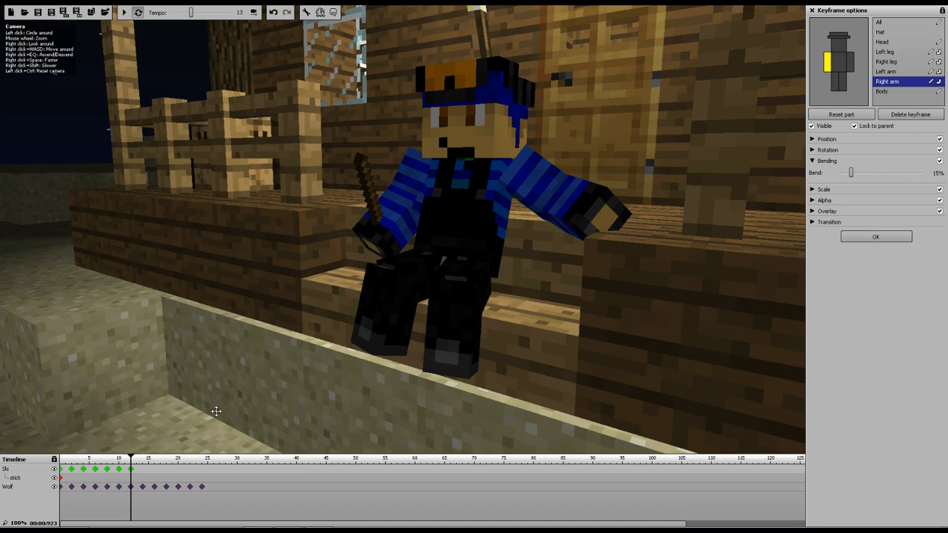
click(142, 471)
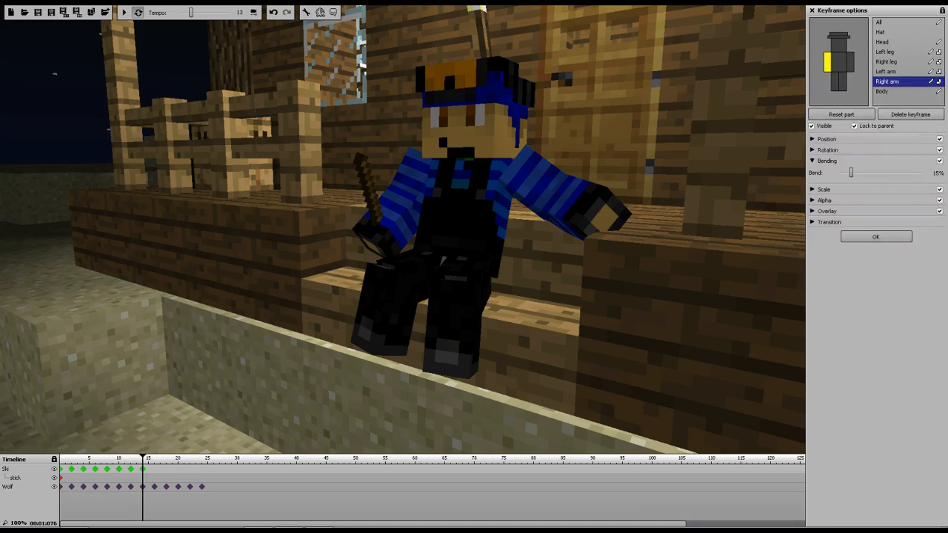
drag(851, 172, 861, 172)
Add Ski keyframes at frames 16, 18 and 20, setting the right arm's bend to 22%, 28% and 19%
click(155, 470)
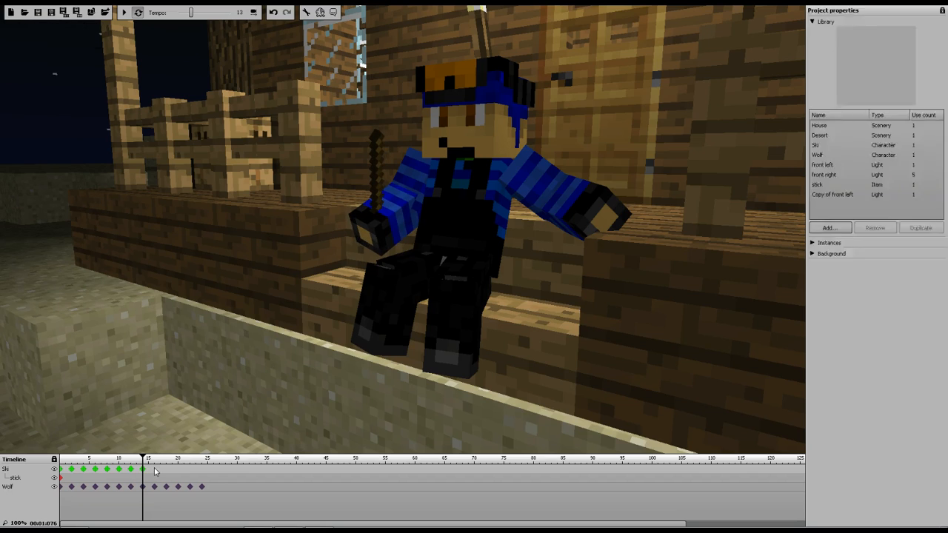
drag(860, 172, 855, 172)
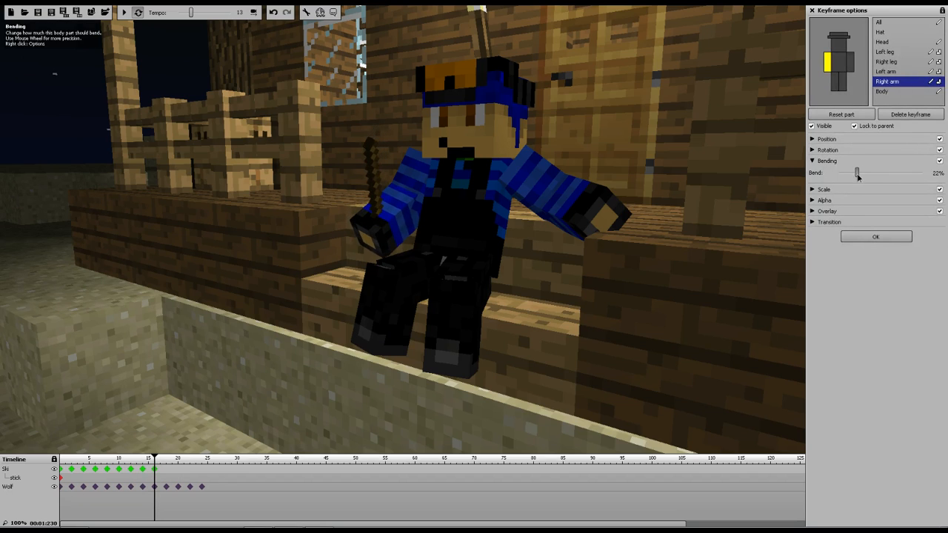
click(166, 469)
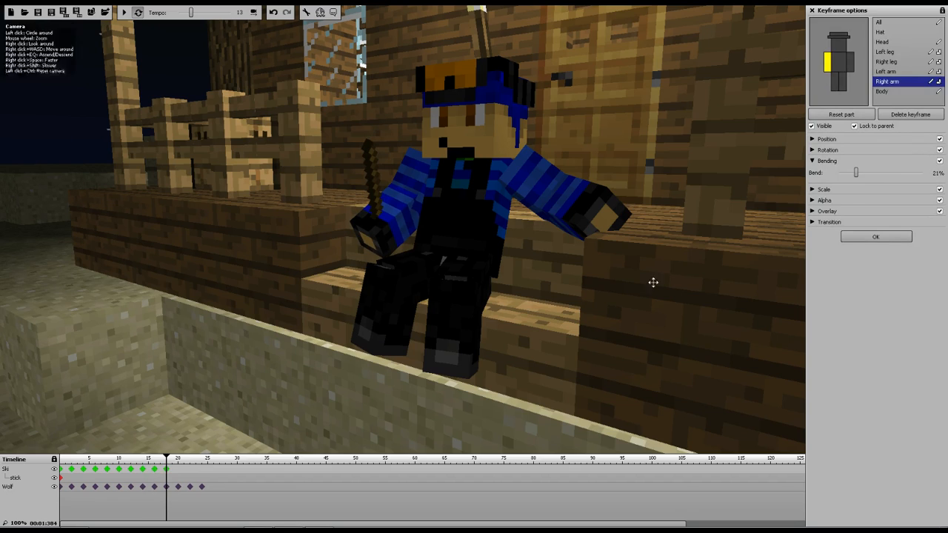
drag(856, 172, 864, 172)
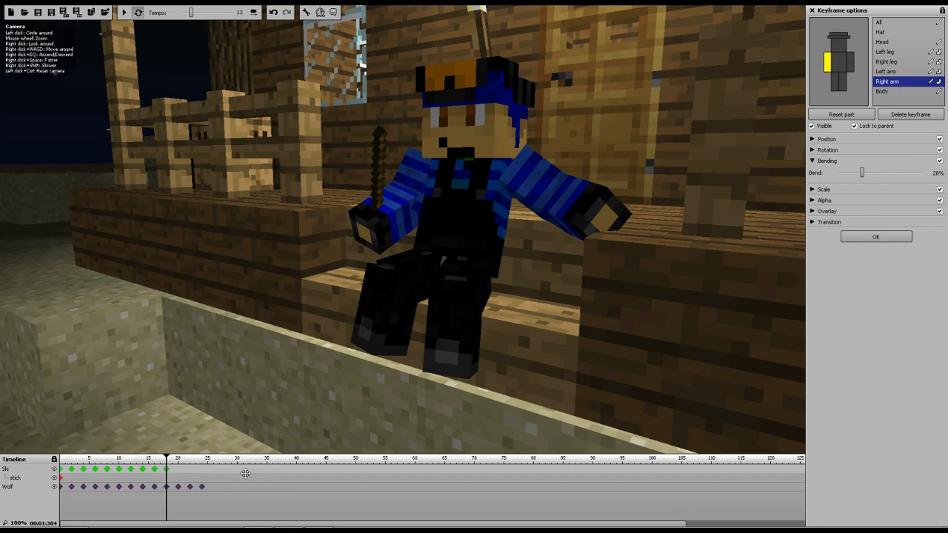
click(179, 471)
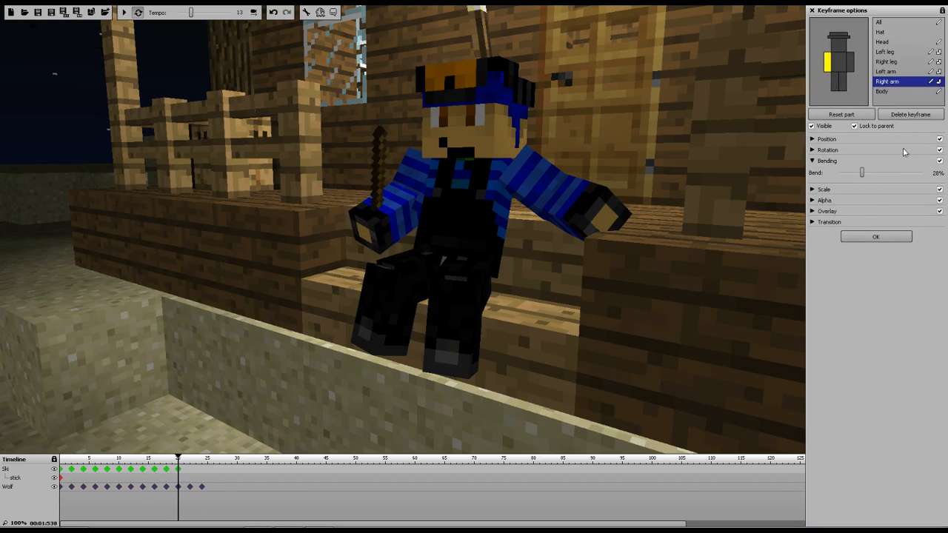
drag(861, 173, 854, 172)
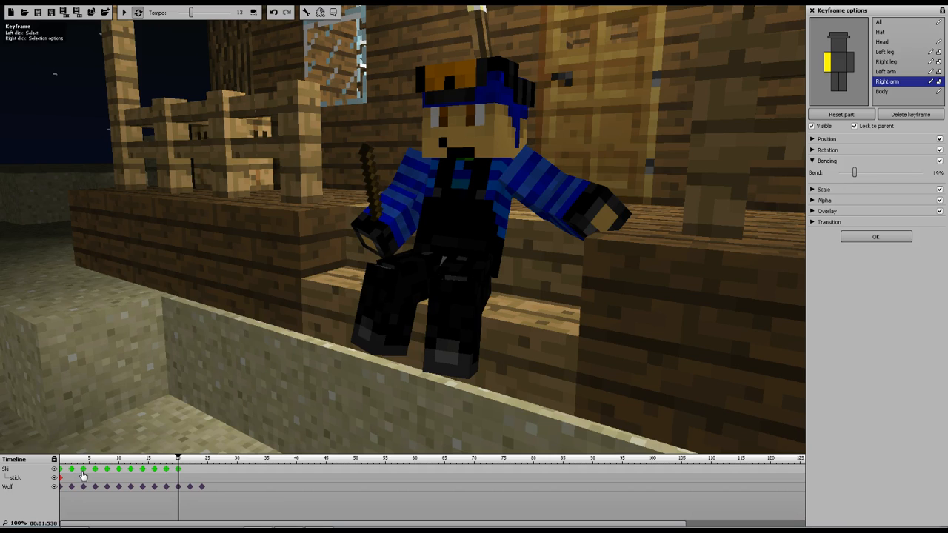
Play the animation back from the start to preview the arm shaking
click(119, 471)
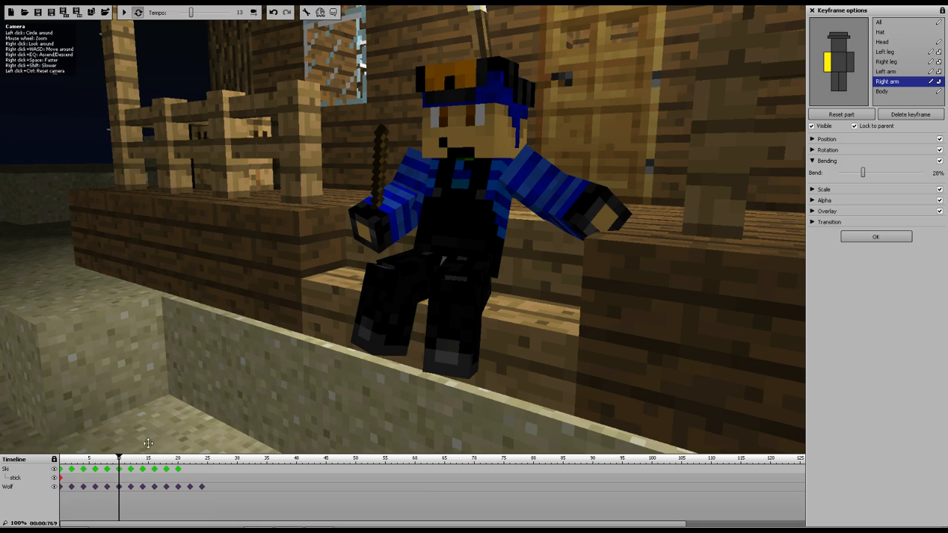
drag(119, 457, 61, 457)
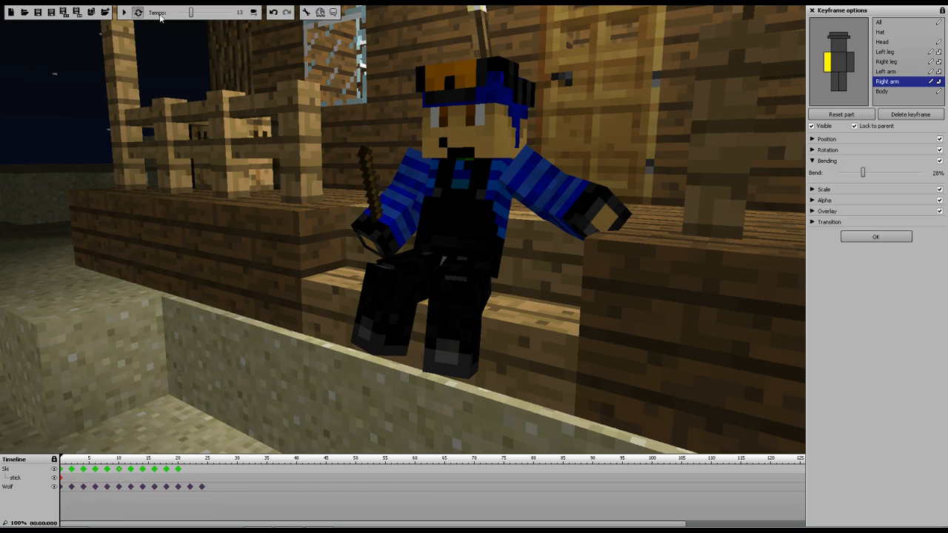
click(125, 13)
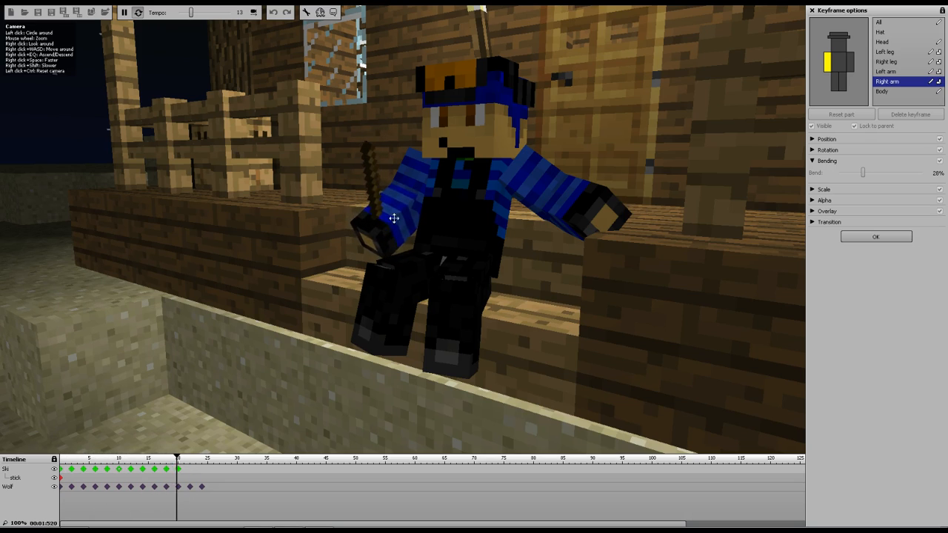
click(124, 13)
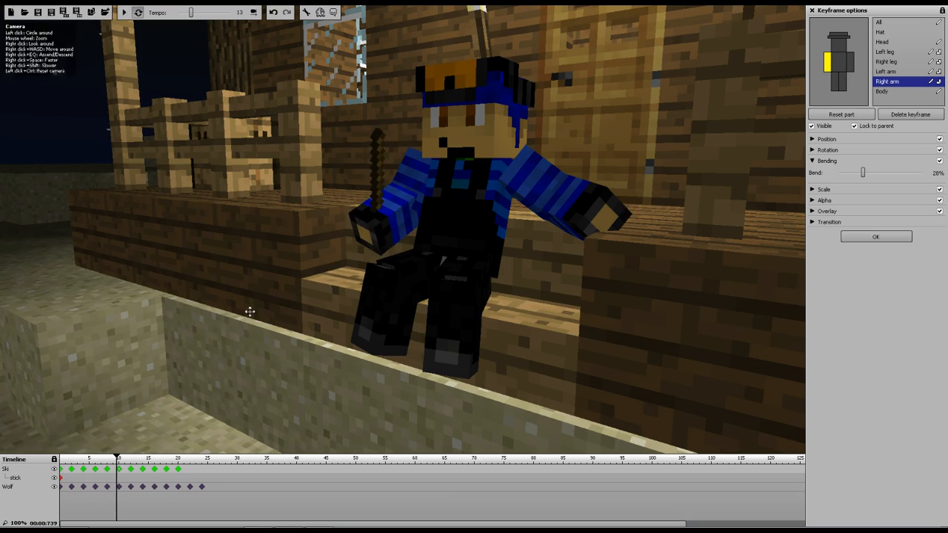
Select all of Ski's keyframes after the first one and delete them
click(217, 474)
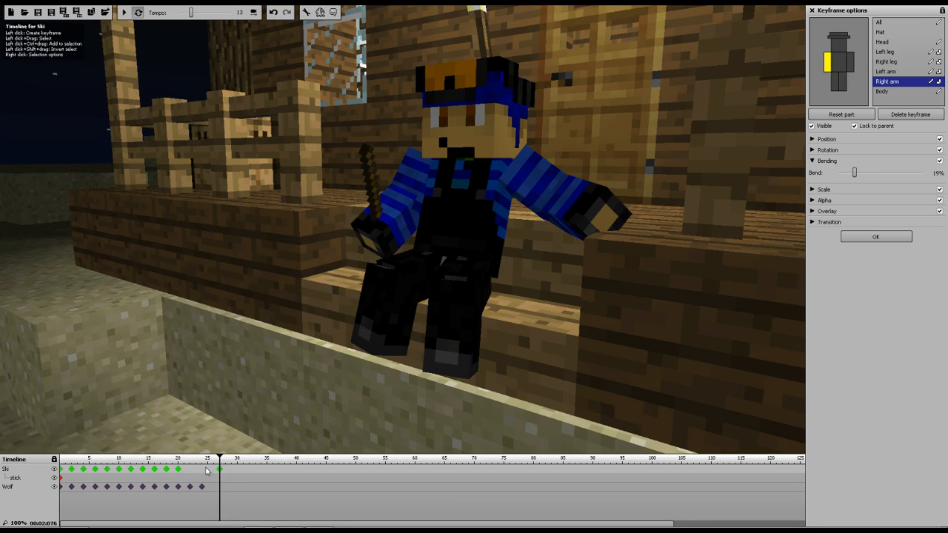
click(220, 472)
drag(227, 468, 71, 478)
key(Delete)
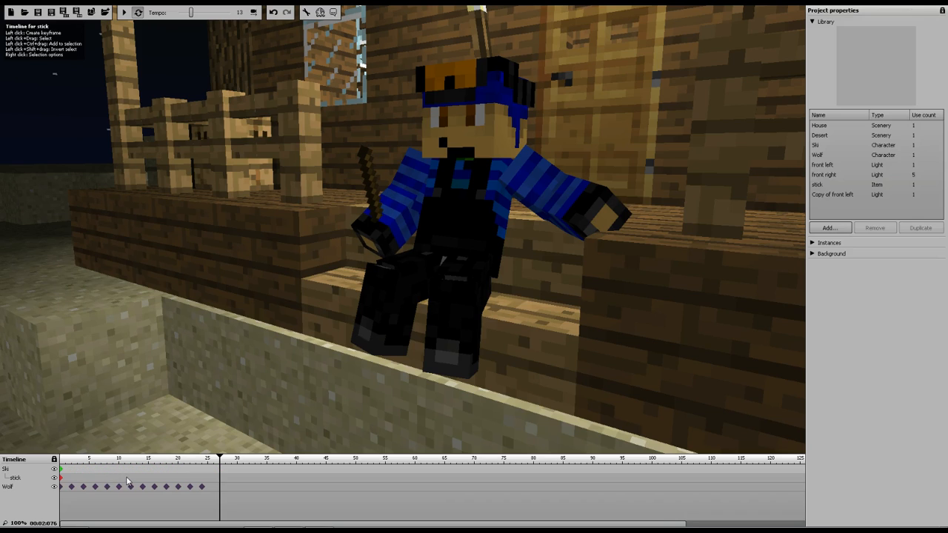
Add a Ski keyframe at frame 2, setting the right arm's bend to 26% and its X rotation to -11
click(71, 470)
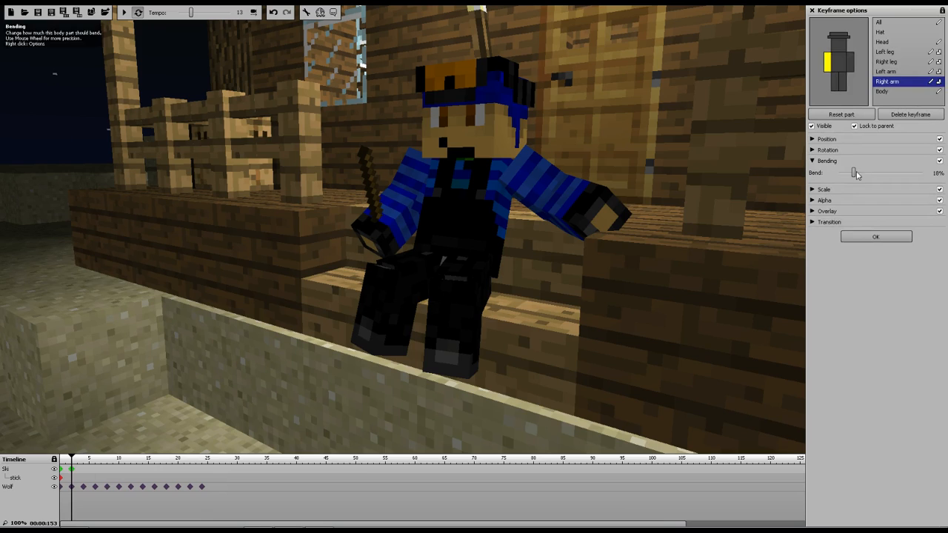
drag(854, 173, 860, 173)
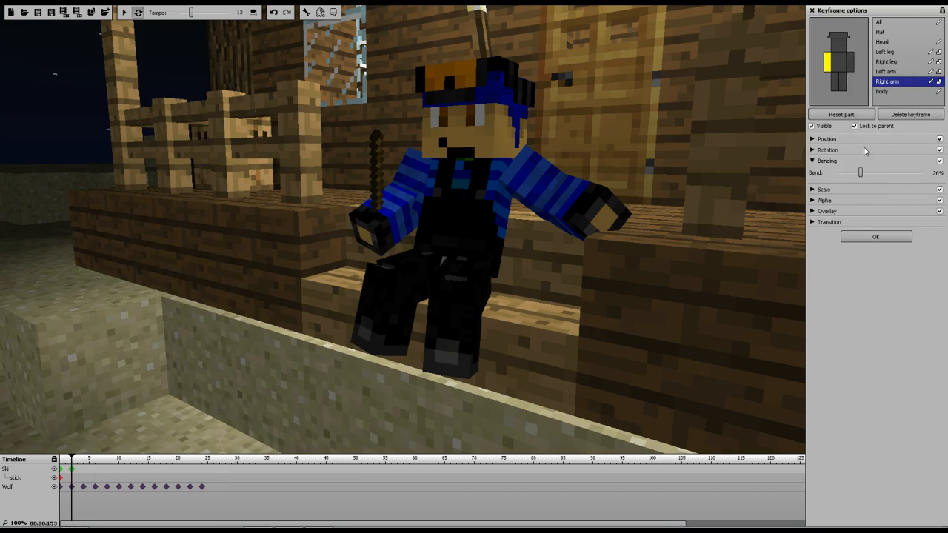
click(815, 149)
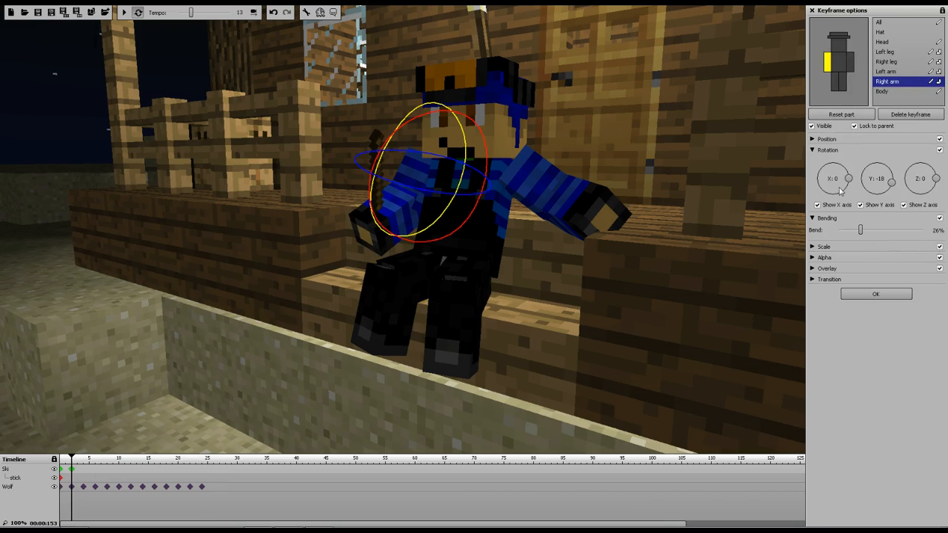
drag(420, 116, 435, 102)
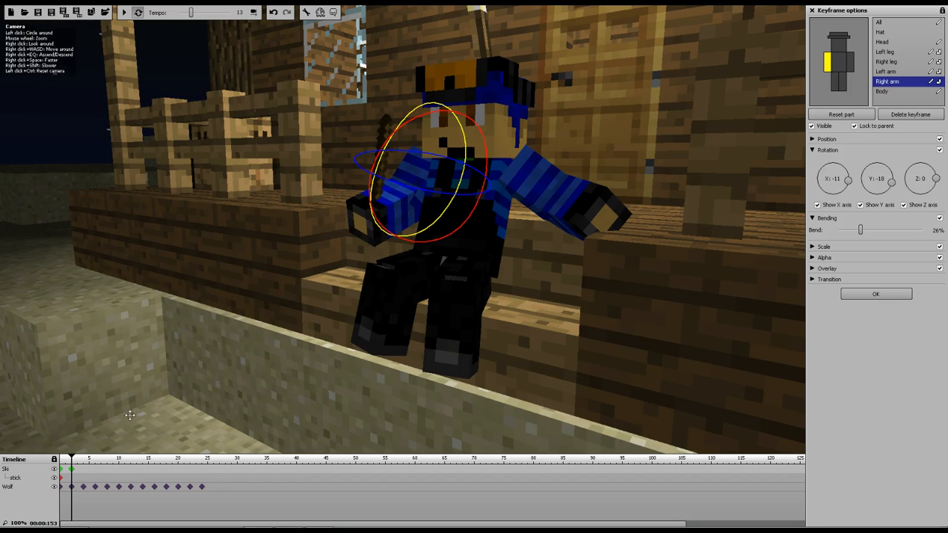
Add a Ski keyframe at frame 4, setting the right arm's bend to 14% and its X rotation to -5
click(85, 469)
drag(860, 230, 847, 230)
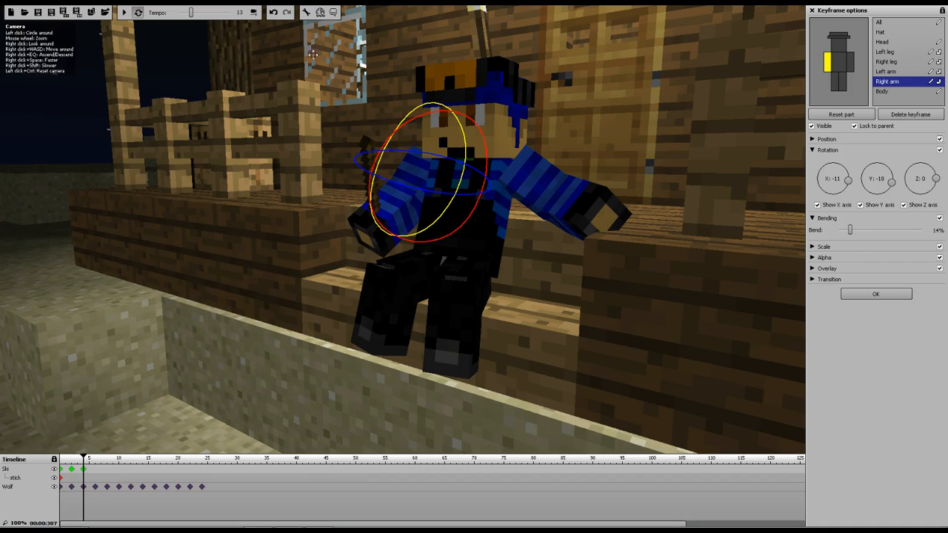
drag(412, 108, 419, 112)
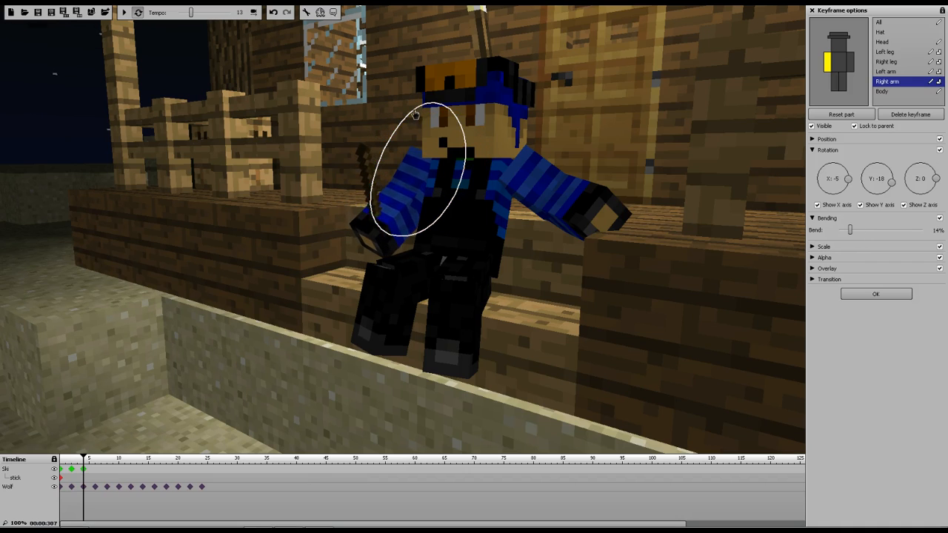
Add a Ski keyframe at frame 6, rotating the right arm to Z -16 and increasing its bend
click(96, 470)
drag(463, 193, 511, 193)
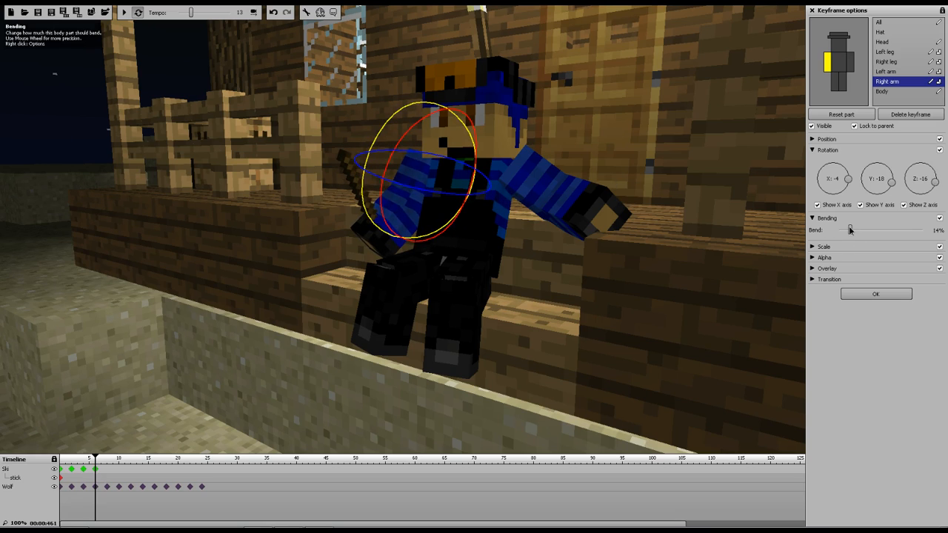
drag(854, 230, 861, 229)
Add a Ski keyframe at frame 8, rotating the right arm to X -17 and setting its bend to 21%
click(107, 471)
drag(407, 107, 424, 102)
drag(861, 230, 855, 230)
Add a Ski keyframe at frame 10, rotating the right arm to Z 14 and setting its bend to 11%
click(120, 471)
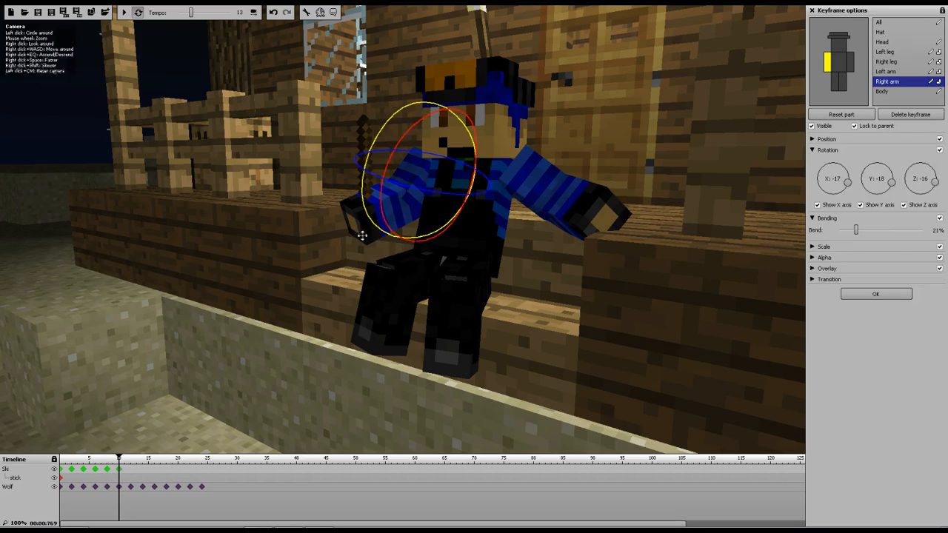
mouse_move(408, 189)
mouse_down()
mouse_move(418, 195)
mouse_move(396, 181)
mouse_up()
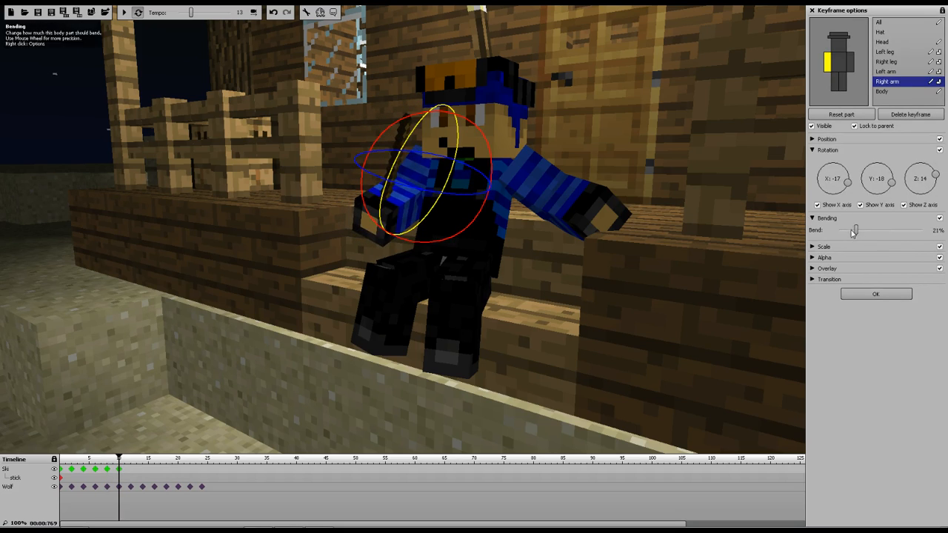
mouse_move(857, 233)
mouse_down()
mouse_move(866, 233)
mouse_move(847, 233)
mouse_up()
Add Ski keyframes at frames 12 and 14, rotating the right arm to X -1, Z 2 at 12 and bending it 28% at 14
click(132, 470)
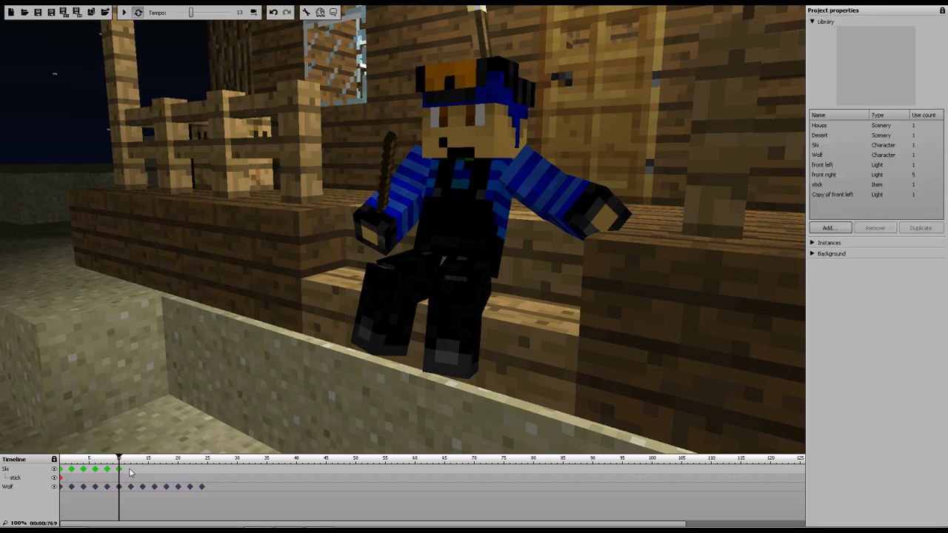
mouse_move(417, 195)
mouse_down()
mouse_move(402, 191)
mouse_move(430, 195)
mouse_move(419, 193)
mouse_up()
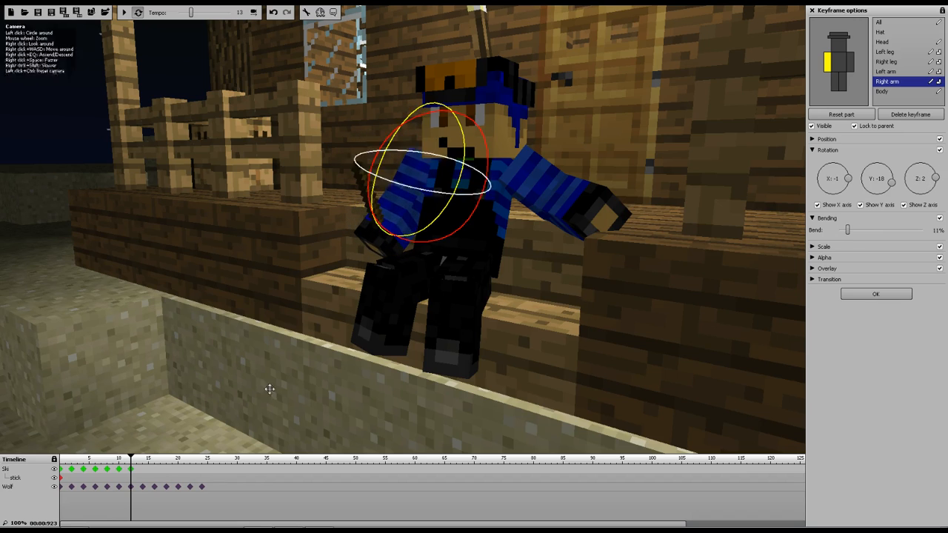
click(142, 470)
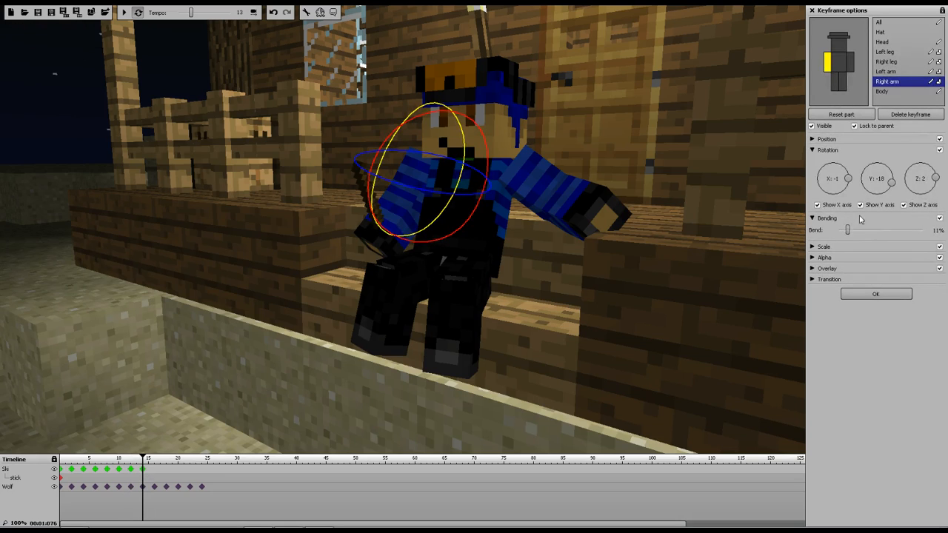
scroll(853, 232, up, 5)
drag(853, 232, 860, 231)
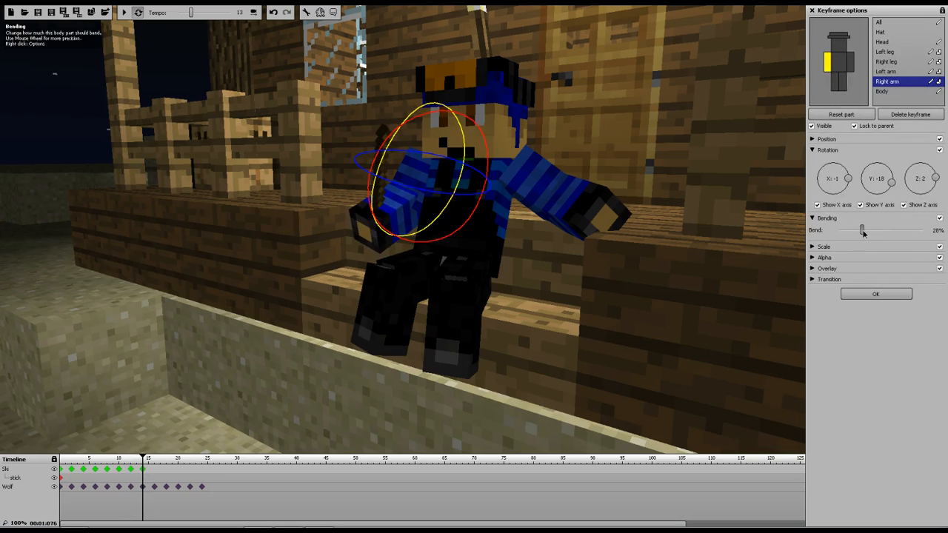
Add a Ski keyframe at frame 16, rotating the right arm to X 10 and Z -26
click(155, 469)
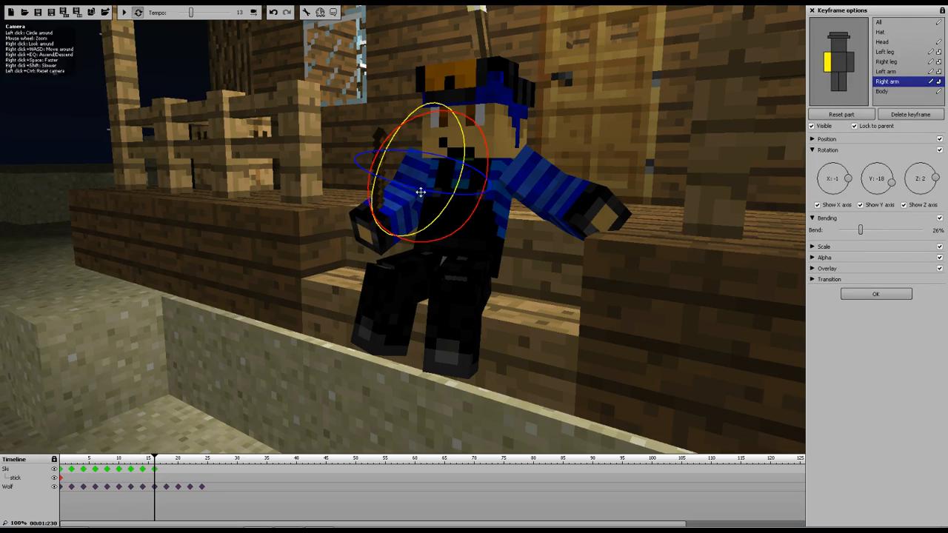
drag(419, 187, 397, 206)
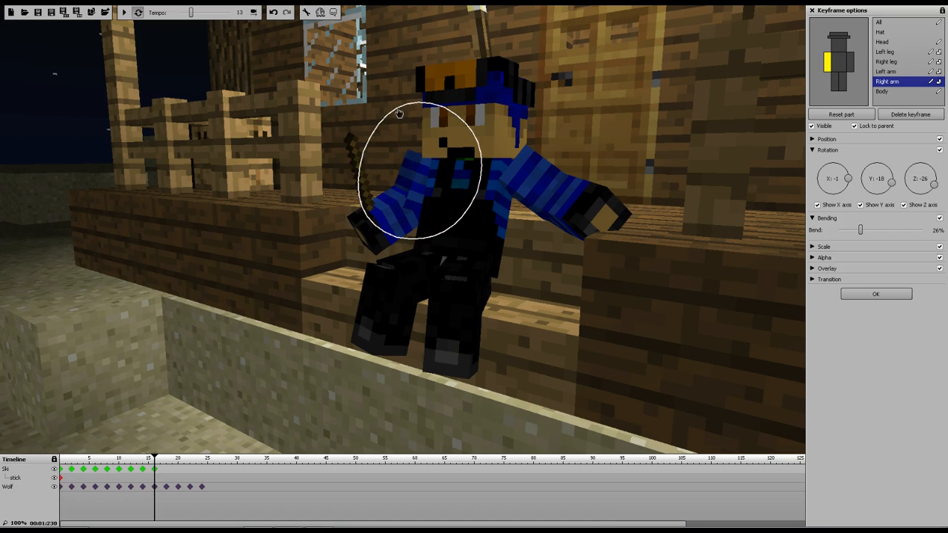
drag(394, 116, 390, 121)
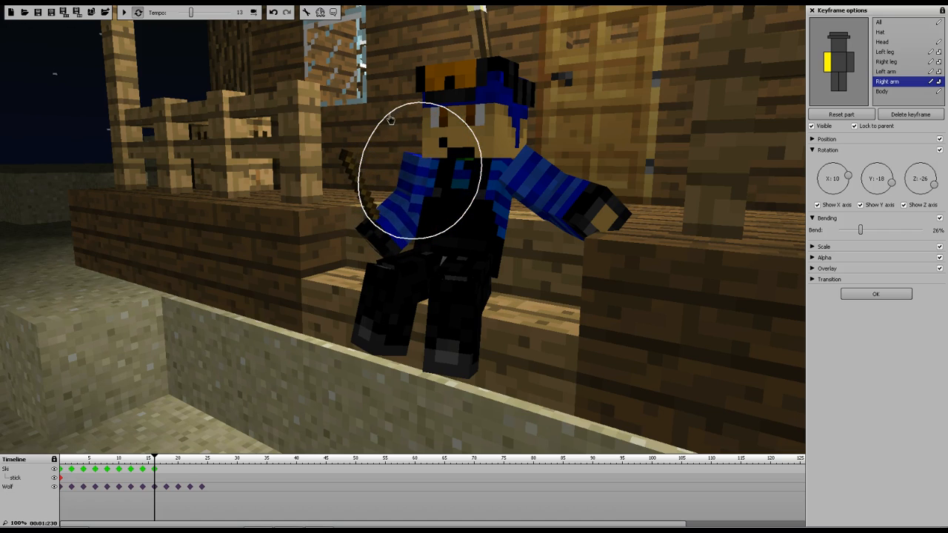
Add Ski keyframes at frames 18 and 20, with Z rotation 0 and bend 44% at 18 and X rotation 27 at 20
click(165, 470)
drag(466, 198, 441, 198)
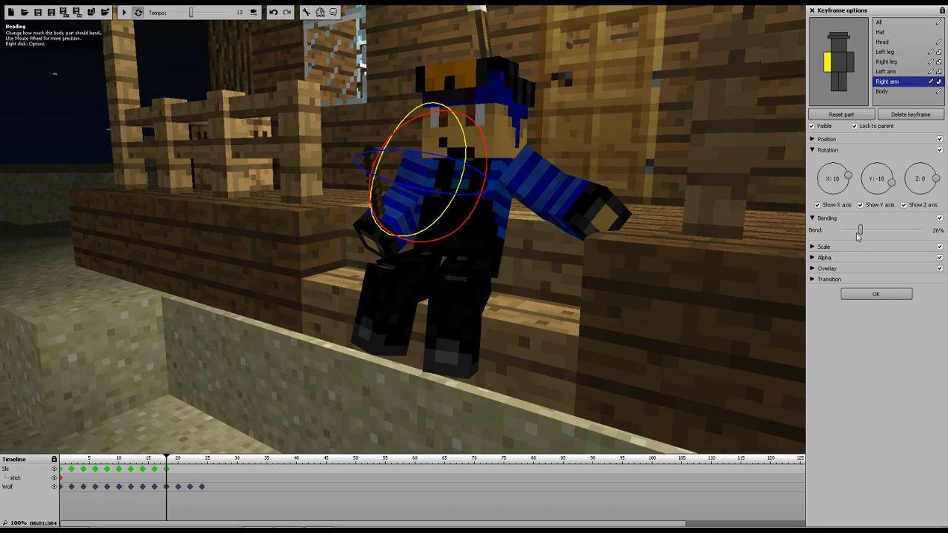
drag(861, 231, 875, 230)
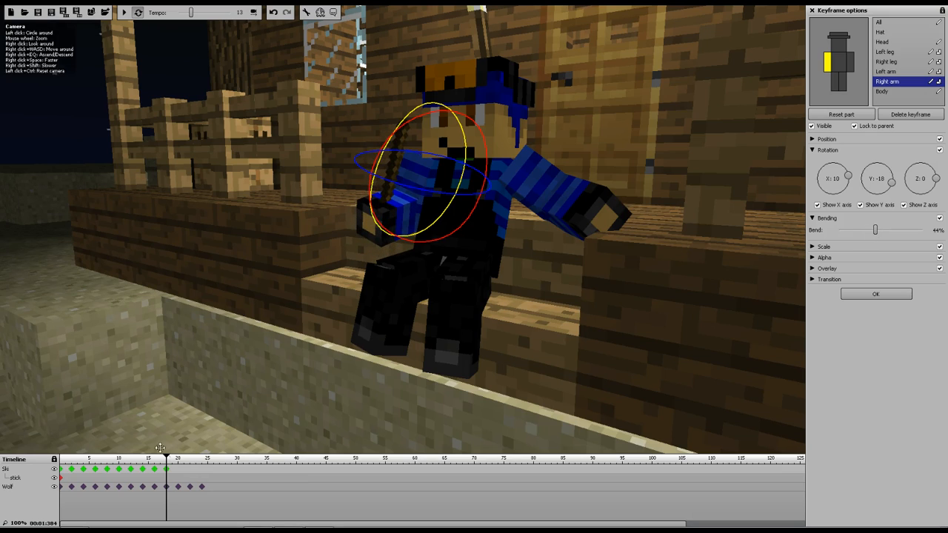
click(178, 469)
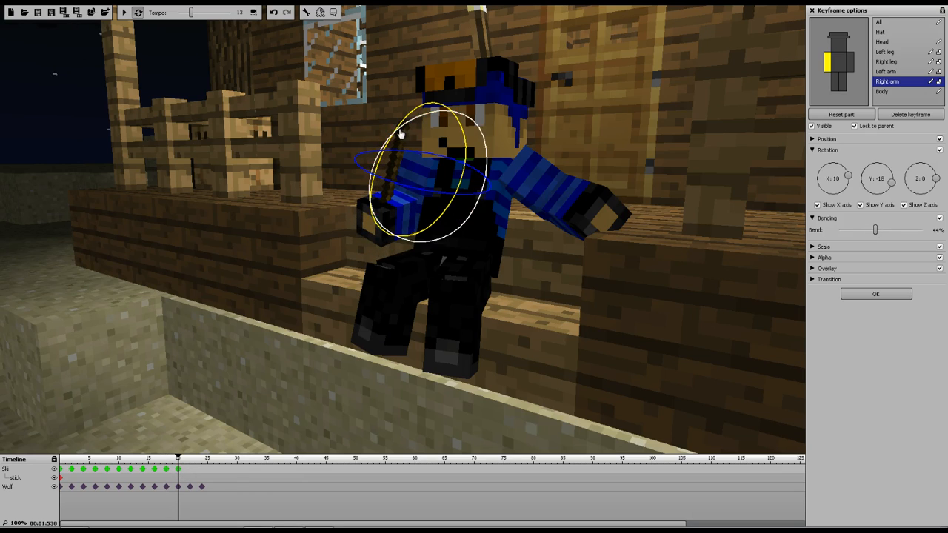
drag(406, 120, 398, 143)
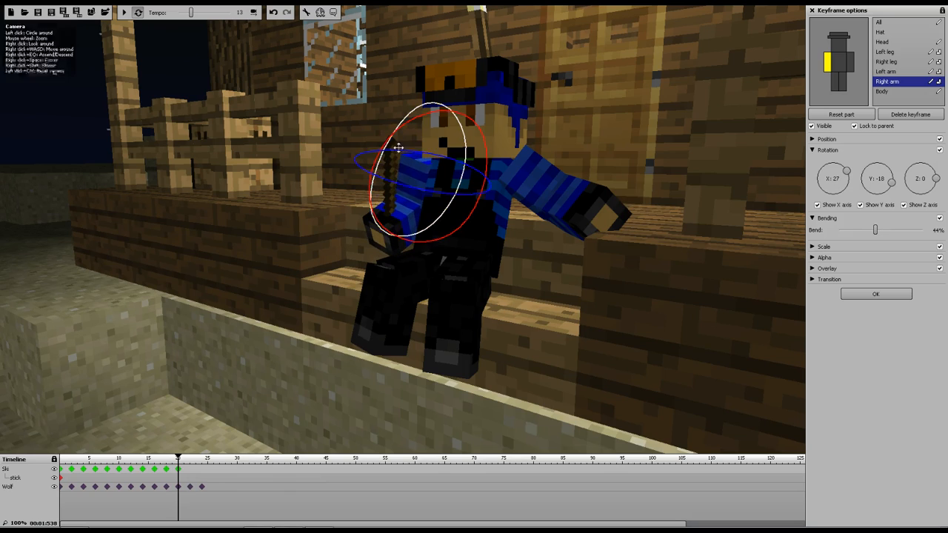
Add a Ski keyframe at frame 22, rotating the right arm to Y -32, Z -14 and setting its bend to 28%
click(190, 469)
drag(413, 192, 420, 193)
drag(402, 142, 419, 133)
drag(875, 230, 861, 231)
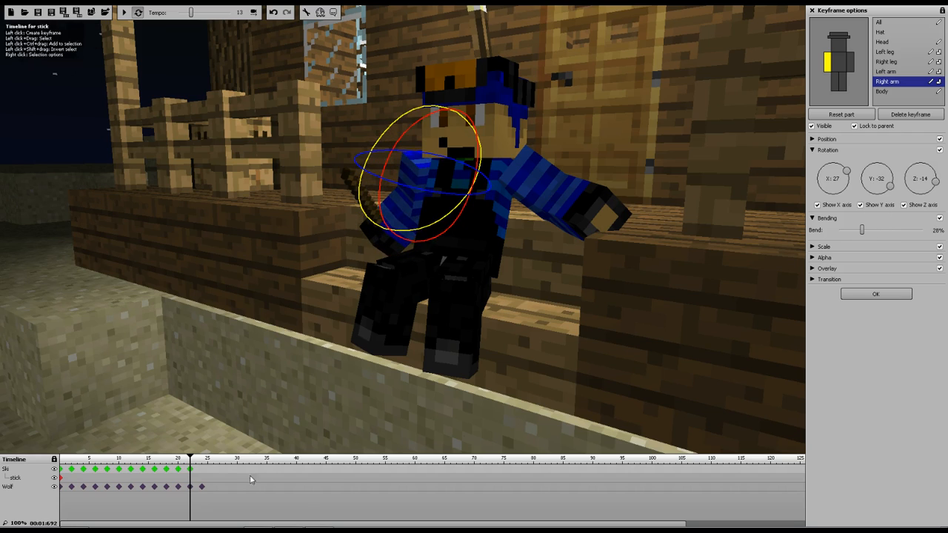
Add a Ski keyframe at frame 24, rotate the right arm to X 19, Z 25, and return the playhead to the start
click(203, 470)
mouse_move(425, 188)
mouse_down()
mouse_move(433, 196)
mouse_move(417, 194)
mouse_up()
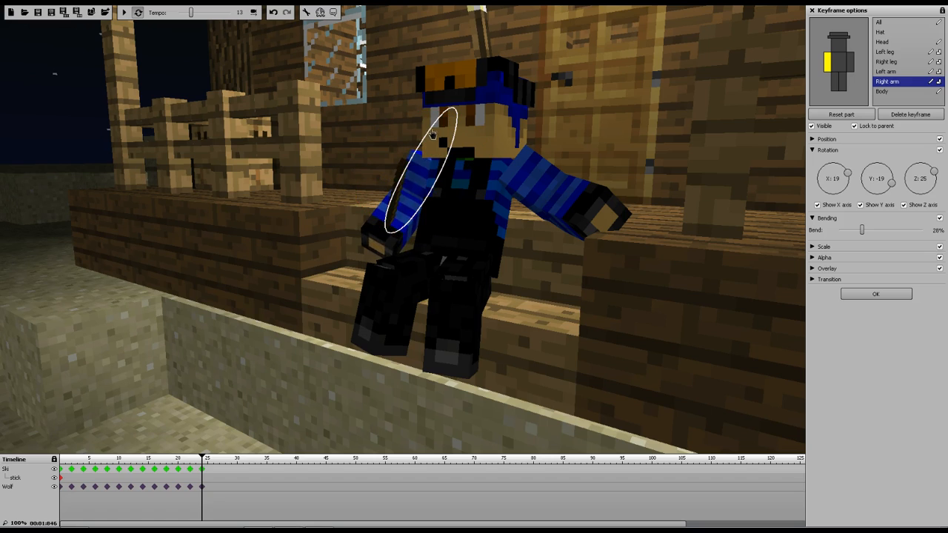
drag(202, 457, 59, 456)
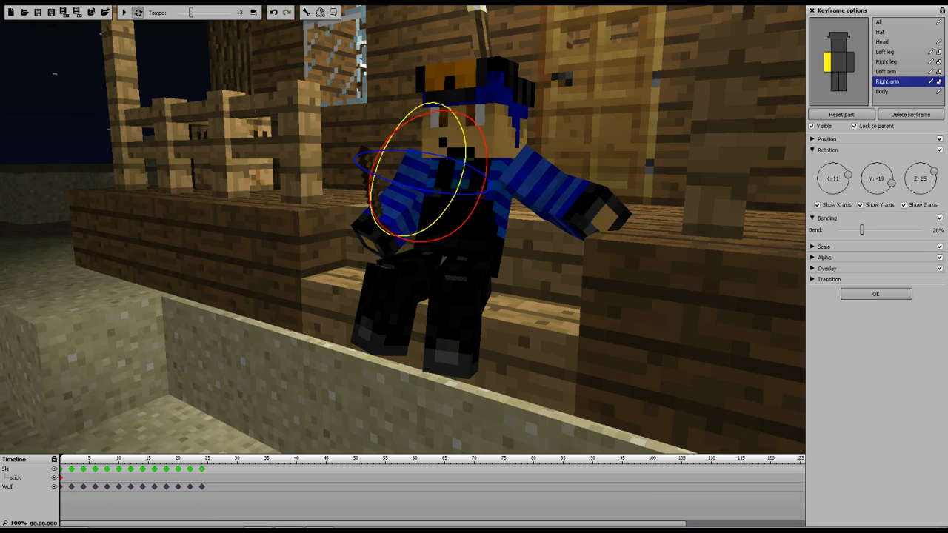
Play the animation from the start and pause it to preview the arm motion
click(812, 150)
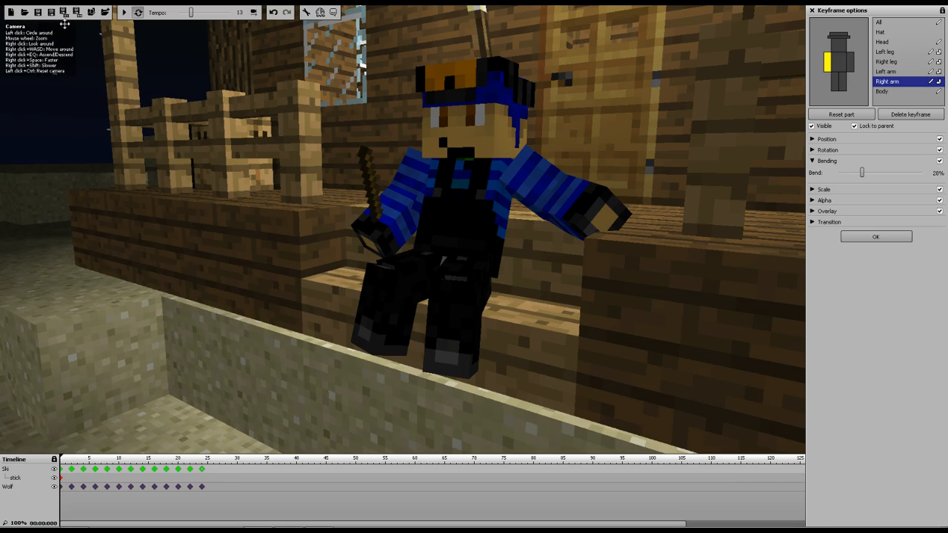
click(125, 12)
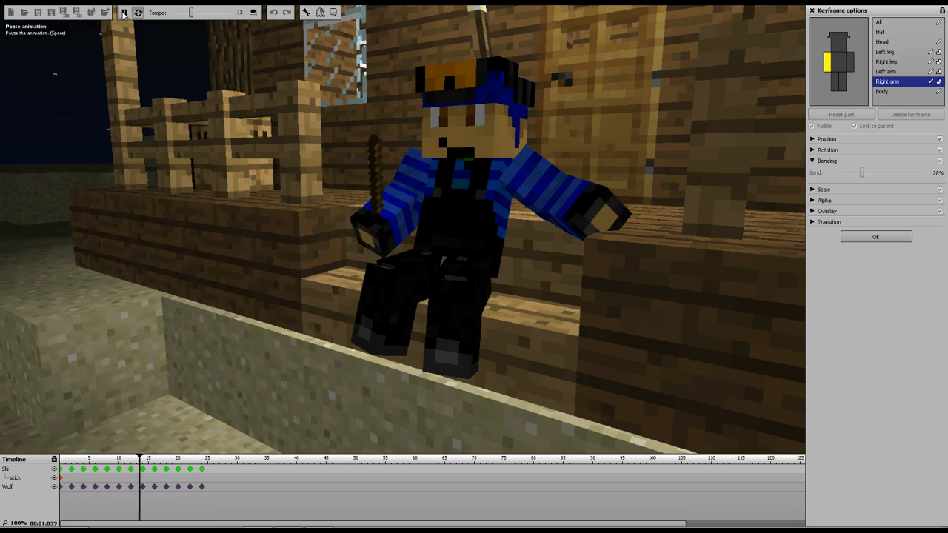
click(125, 12)
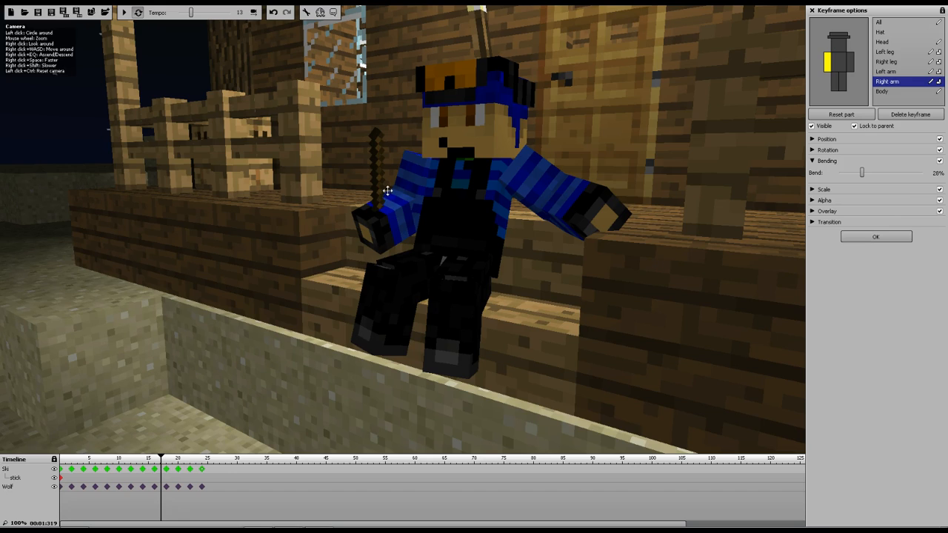
At frame 4, rotate Ski's body and left arm to Z -5 and turn the head slightly
click(84, 470)
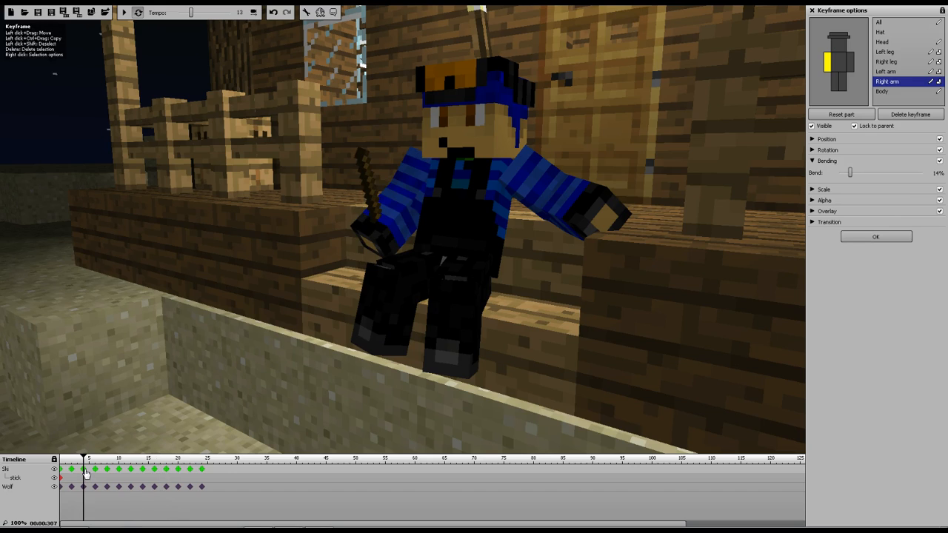
click(844, 71)
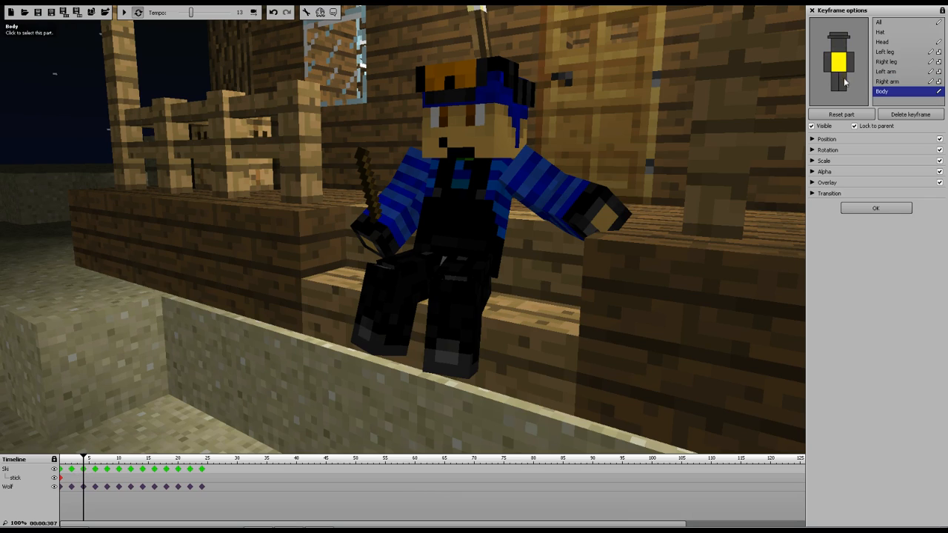
click(812, 149)
drag(499, 293, 494, 294)
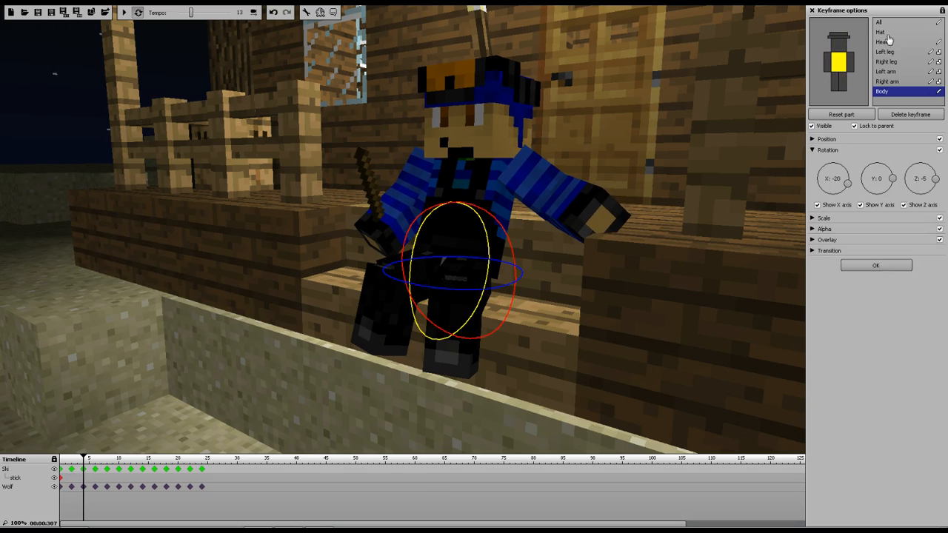
click(853, 62)
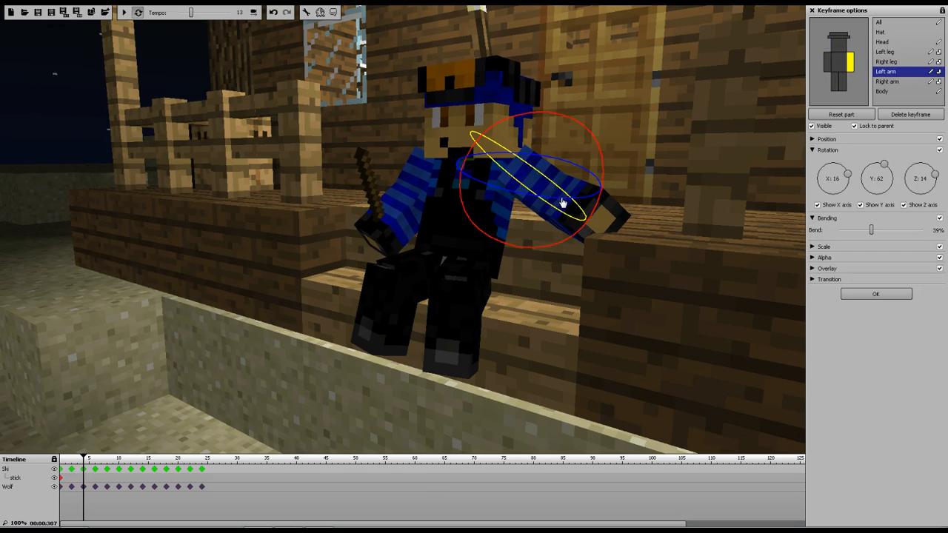
drag(557, 206, 629, 205)
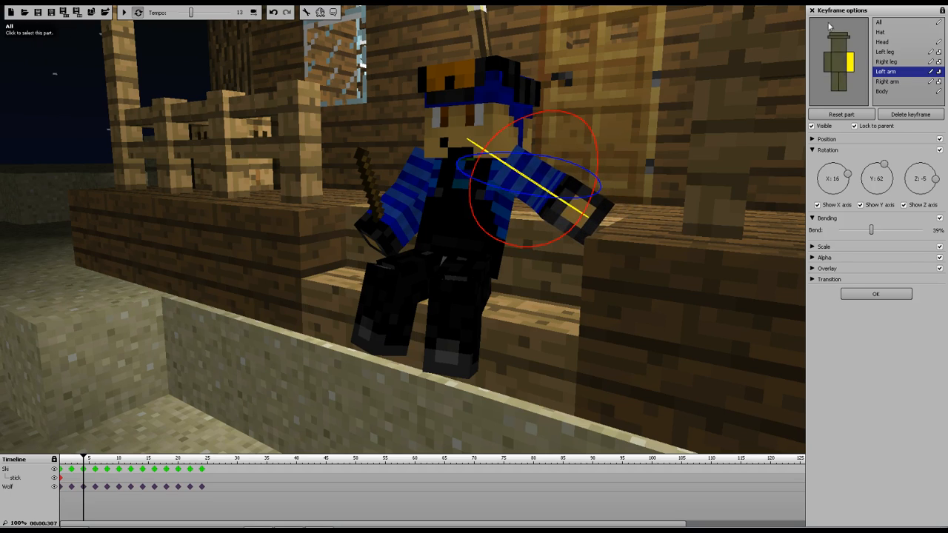
click(481, 102)
drag(481, 102, 497, 104)
At frame 6, turn Ski's head slightly and set the left arm's bend to 53%
click(96, 478)
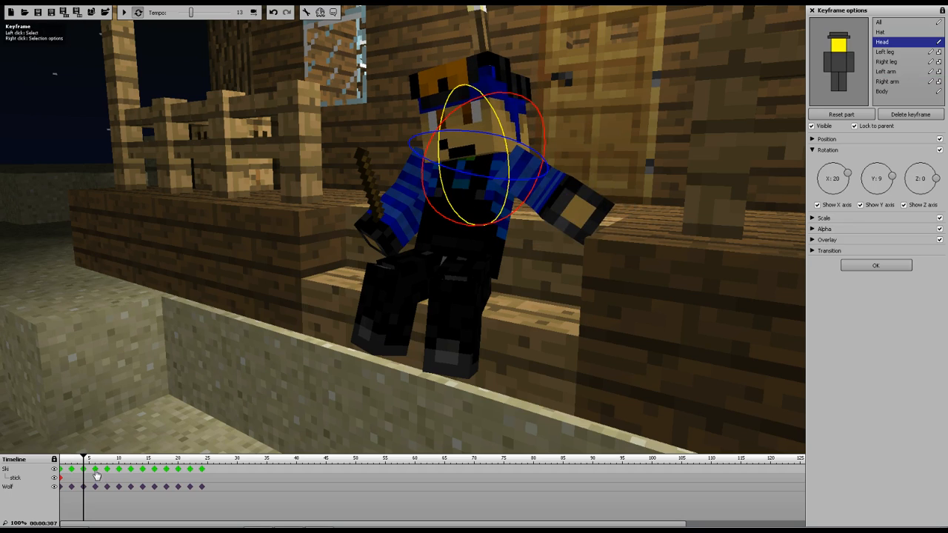
drag(495, 184, 489, 184)
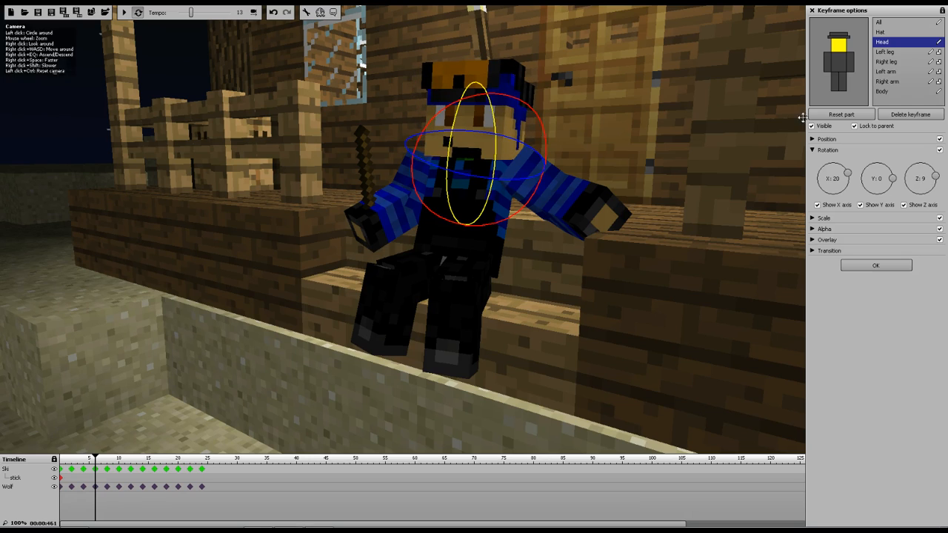
click(851, 65)
drag(873, 232, 883, 234)
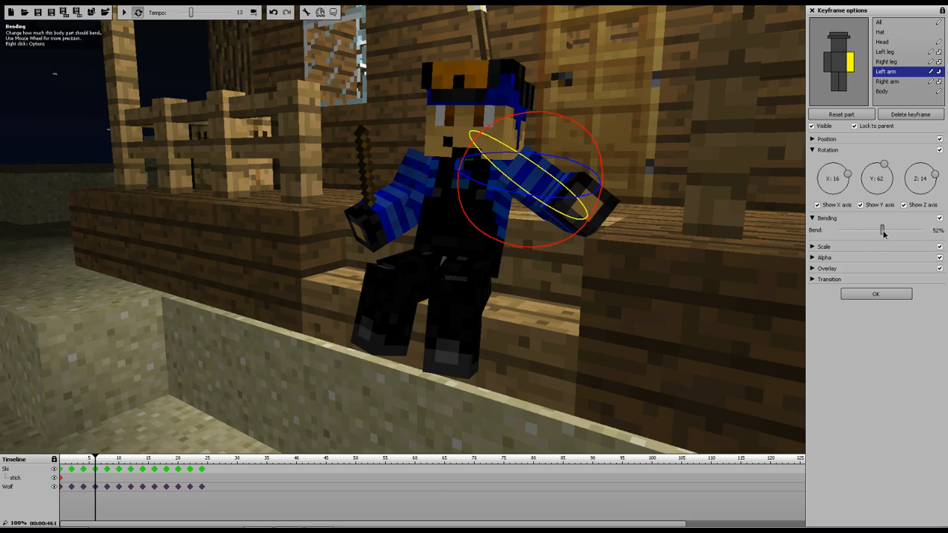
At frame 8, set Ski's right leg bend to 36%
click(107, 474)
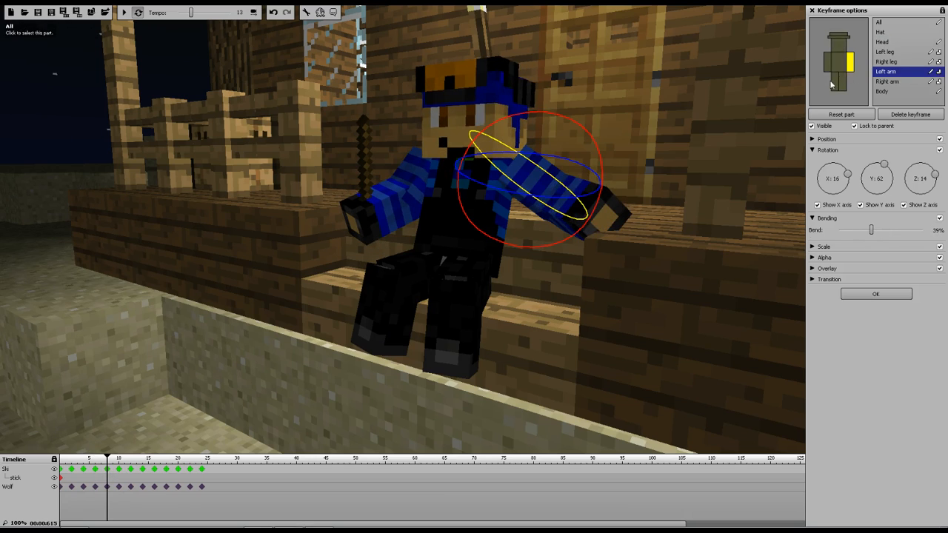
click(411, 300)
drag(395, 213, 412, 231)
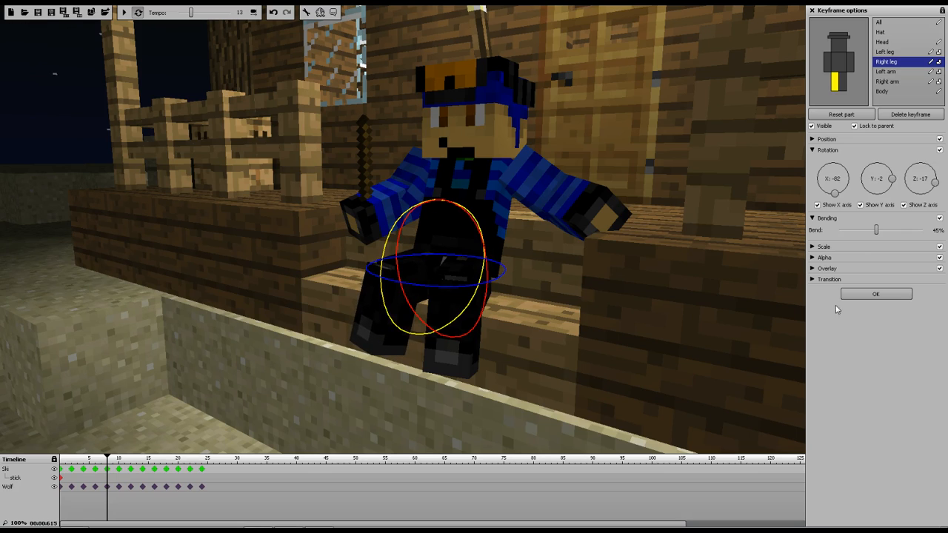
drag(880, 231, 869, 231)
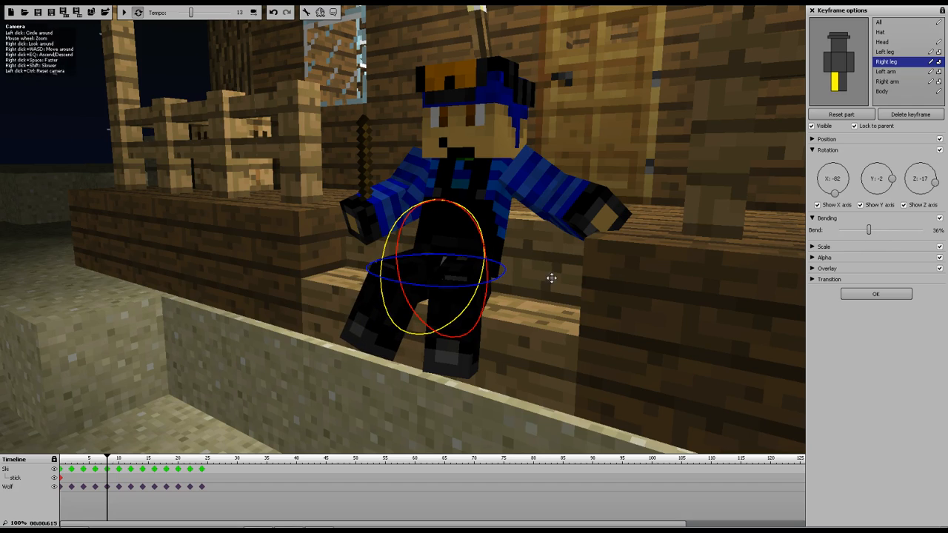
At frame 10, set the right leg bend to 44% and the left leg bend to 32%
click(846, 81)
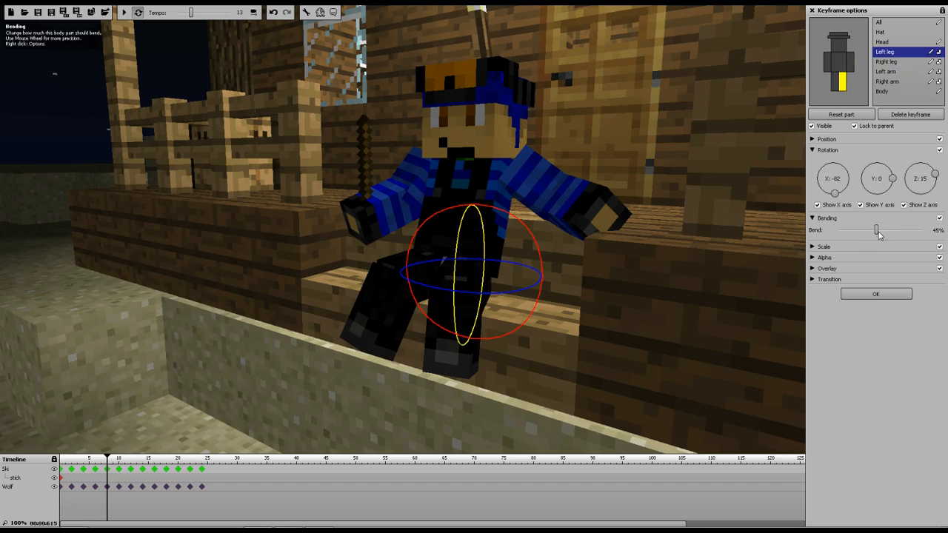
click(120, 471)
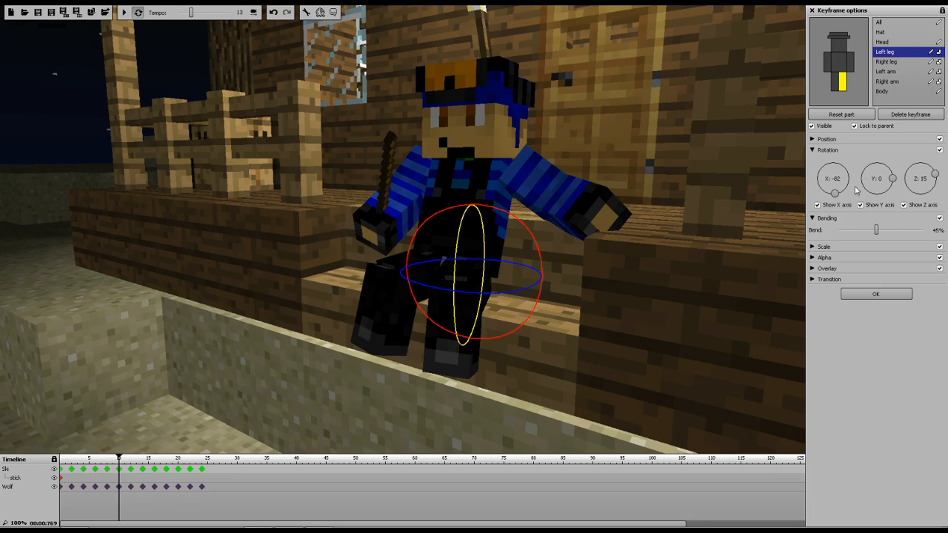
click(835, 81)
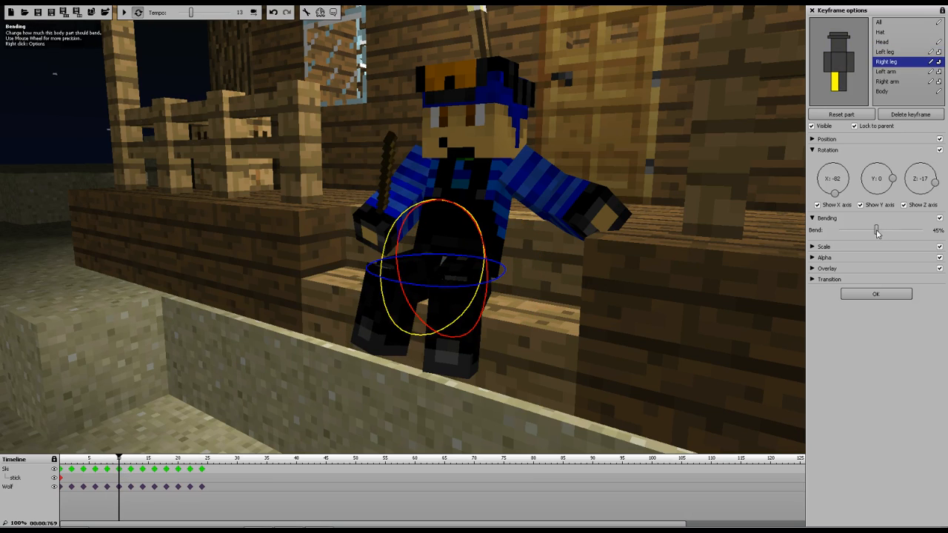
scroll(880, 234, down, 5)
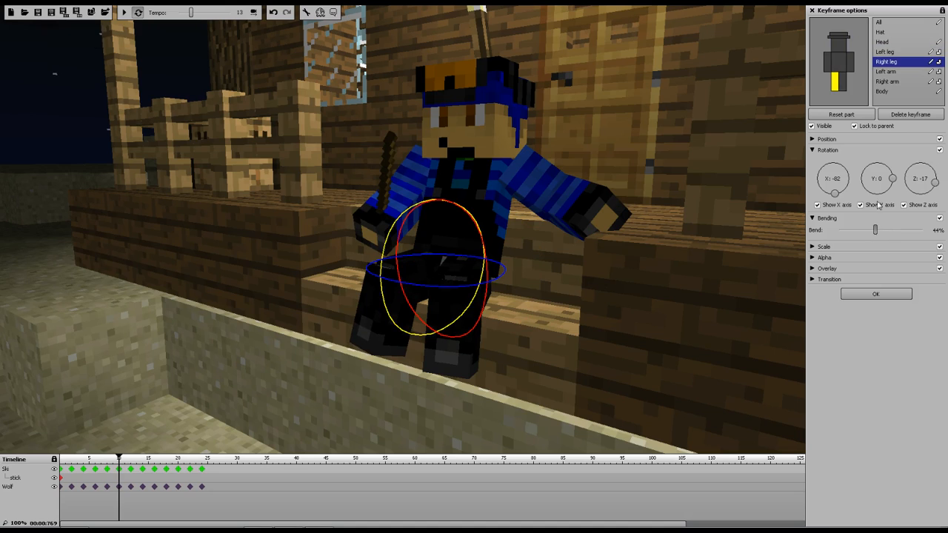
click(842, 87)
drag(877, 229, 867, 231)
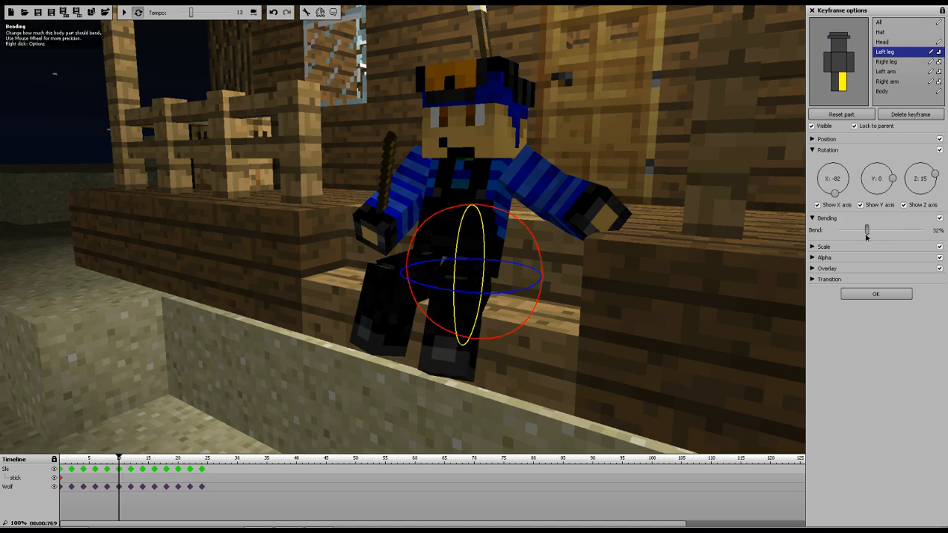
Set the right leg bend to 34% at frame 12 and the left leg bend to 49% at frame 14
click(130, 470)
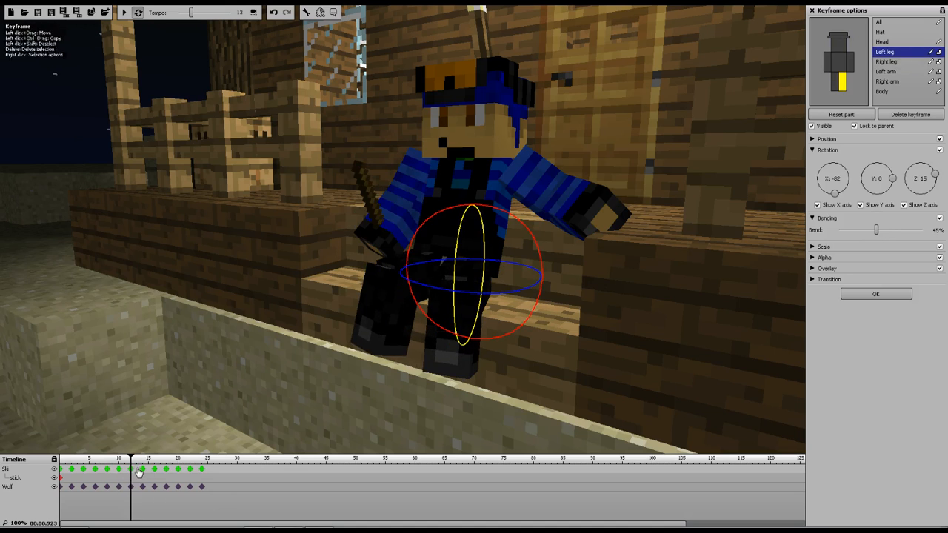
click(835, 83)
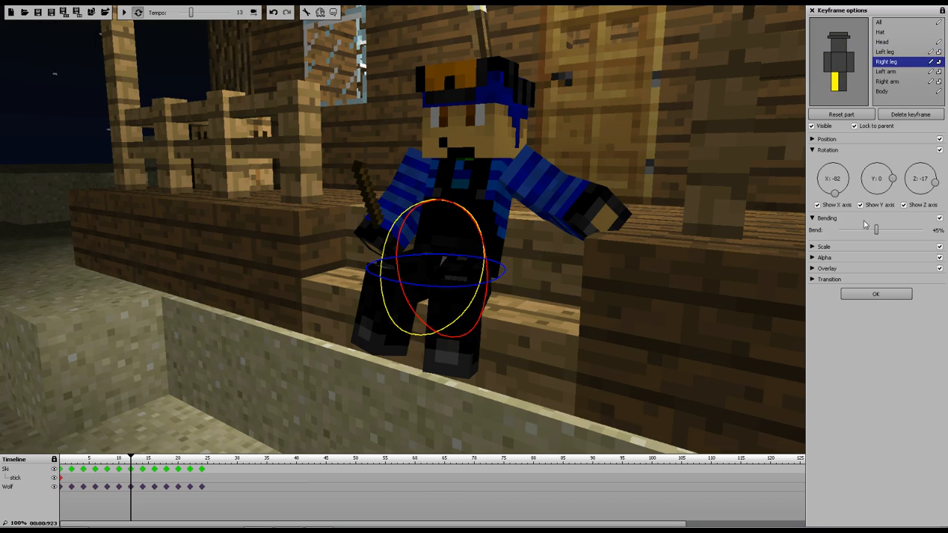
drag(876, 233, 867, 233)
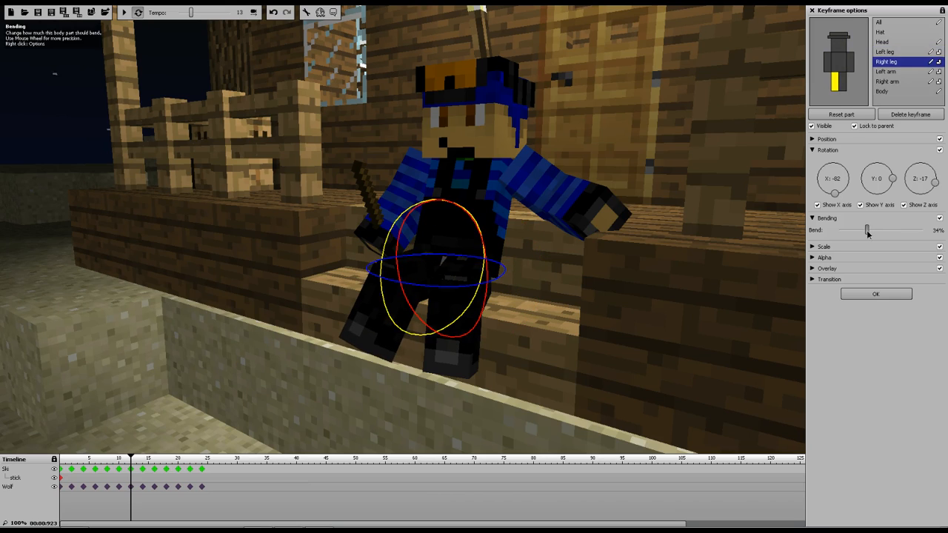
click(142, 469)
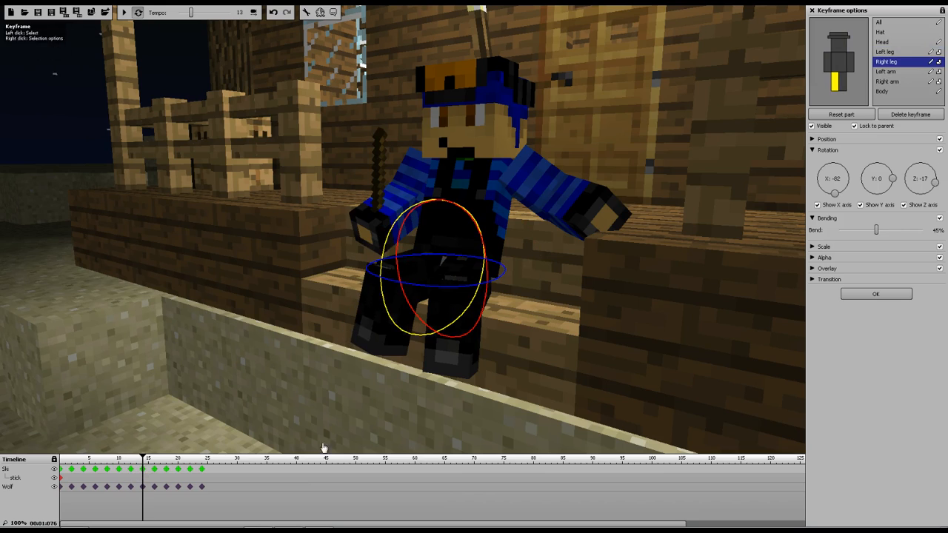
click(842, 81)
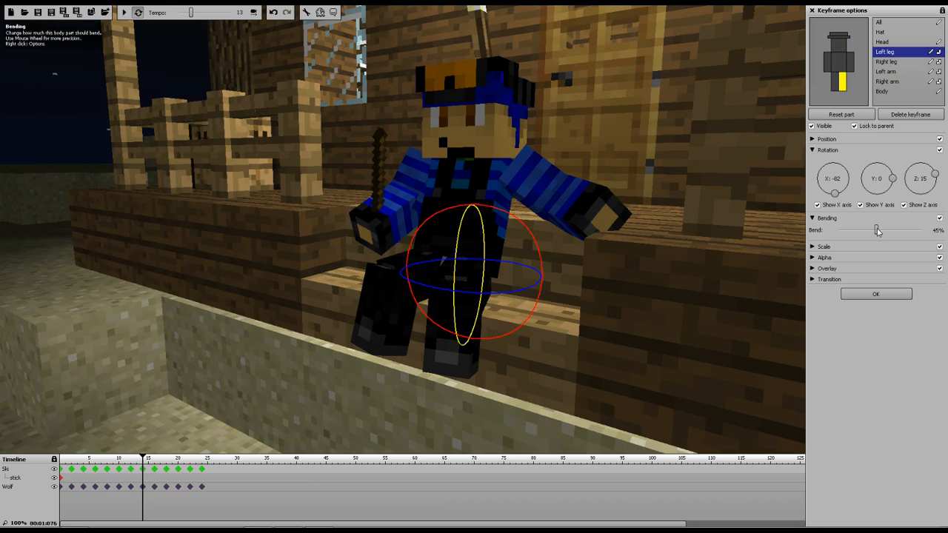
drag(881, 232, 880, 232)
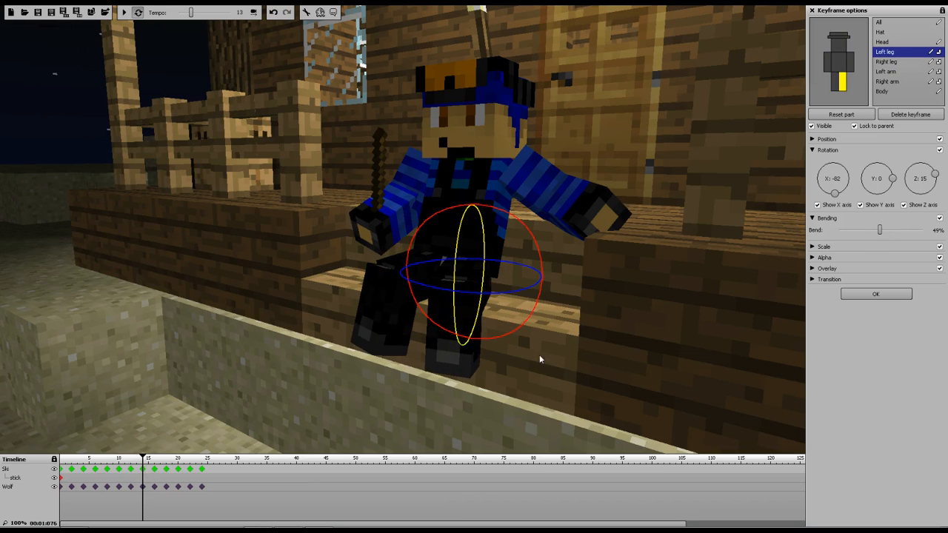
Lower the left leg's bend at frame 16, then play the animation from the start and pause it
click(154, 470)
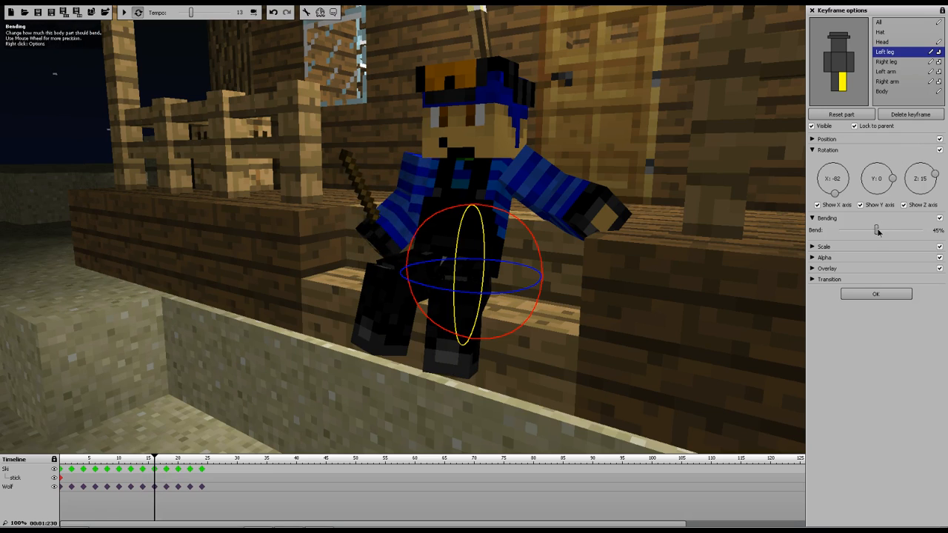
drag(888, 232, 873, 235)
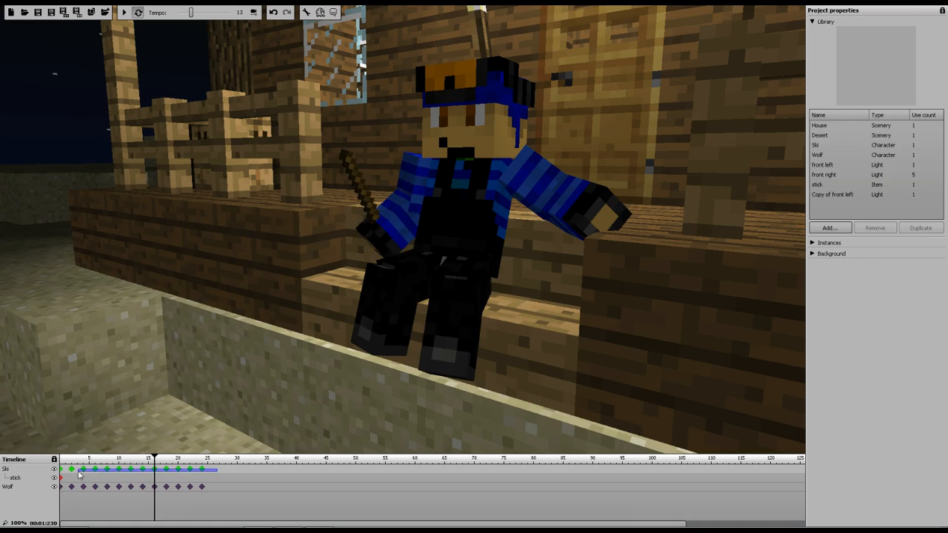
drag(79, 475, 77, 475)
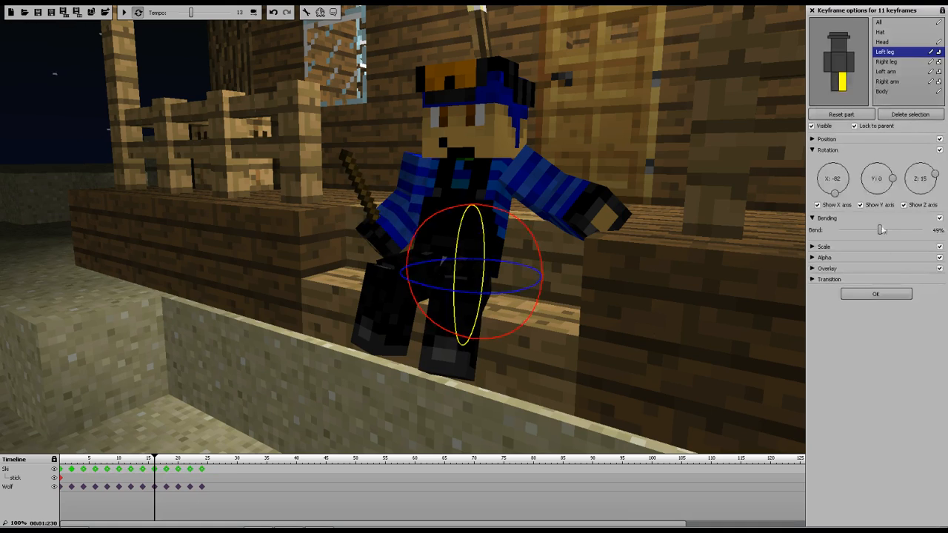
click(180, 476)
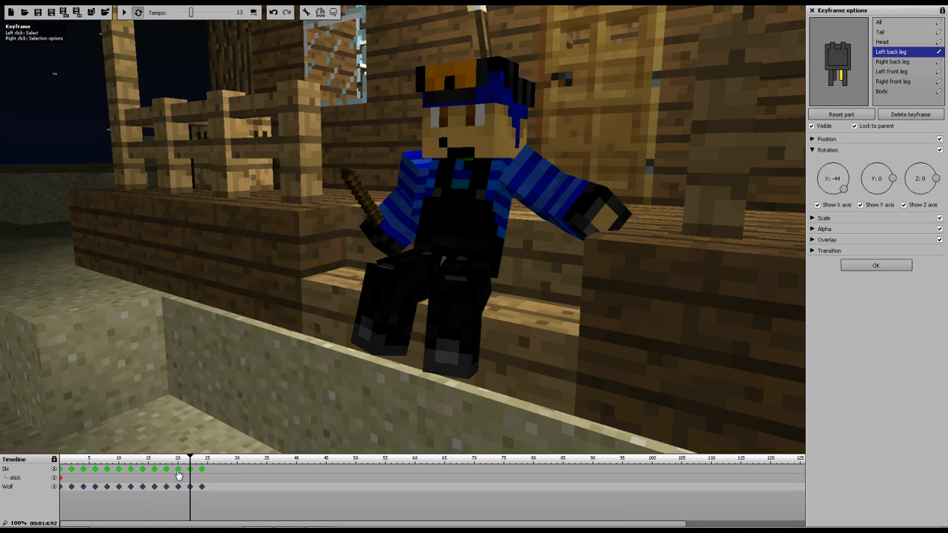
click(178, 476)
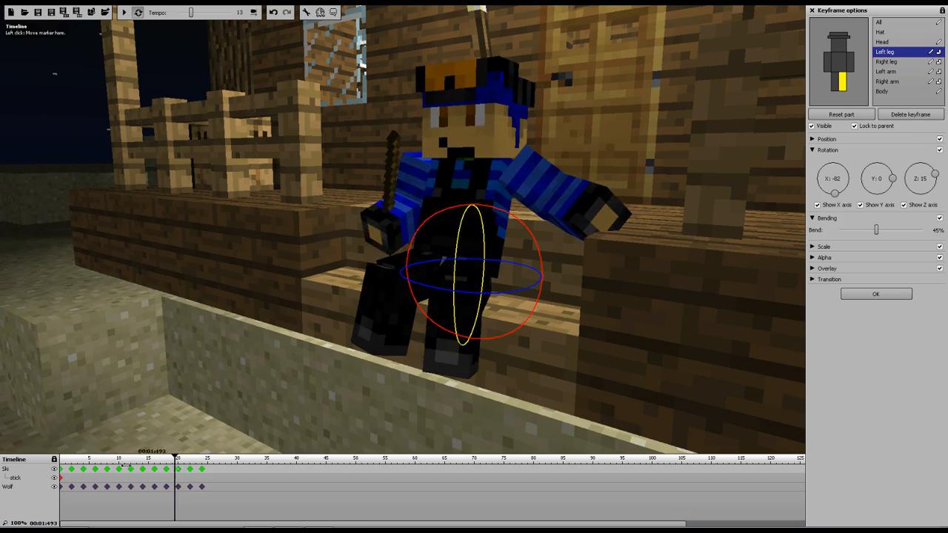
click(126, 14)
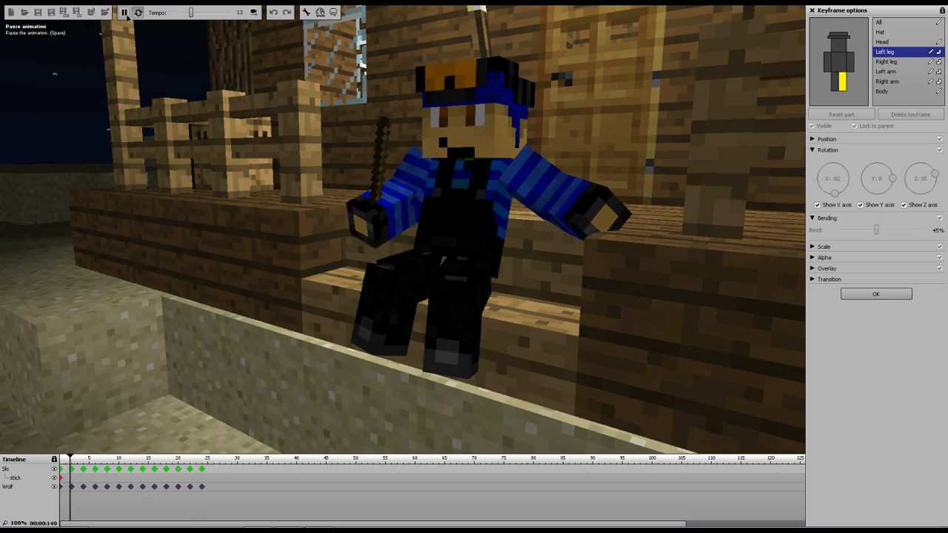
click(126, 14)
At frame 22, adjust Ski's left leg rotation and tilt the head slightly
click(191, 471)
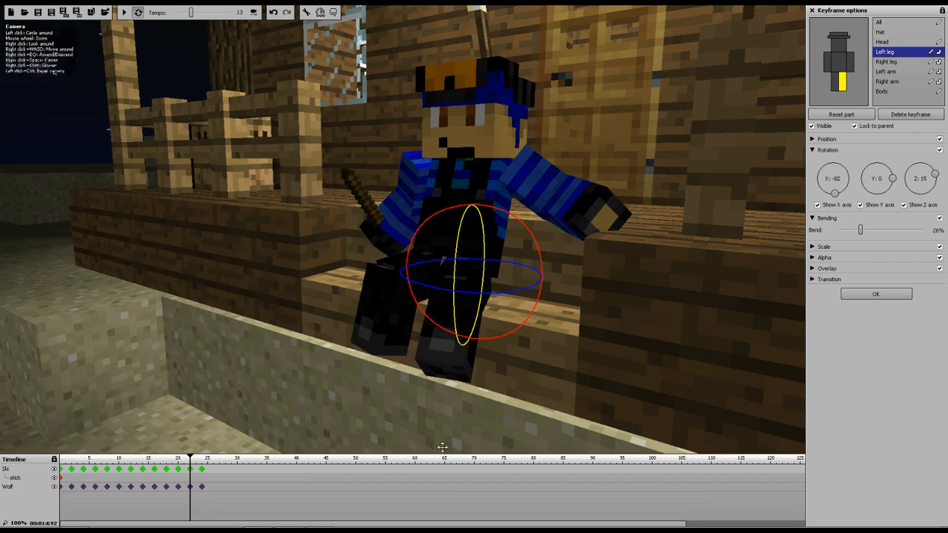
click(201, 471)
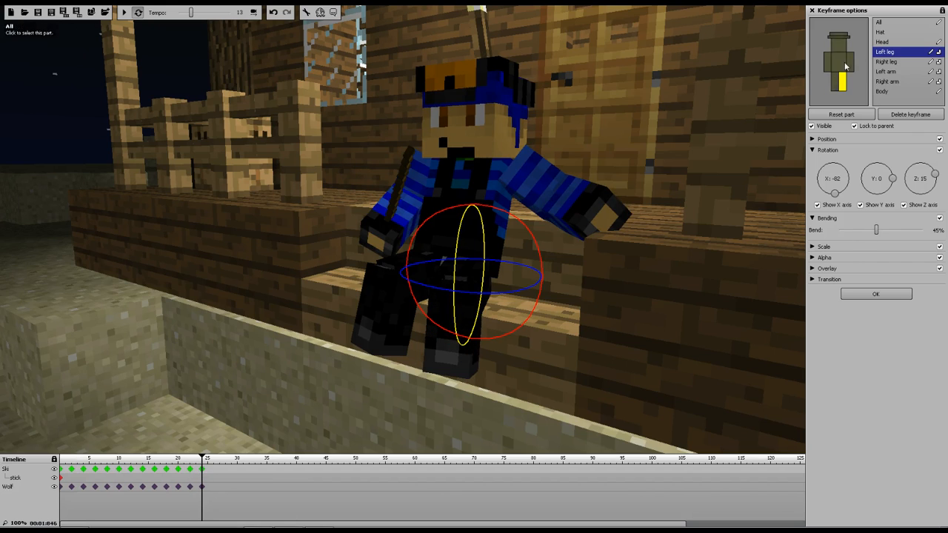
click(189, 470)
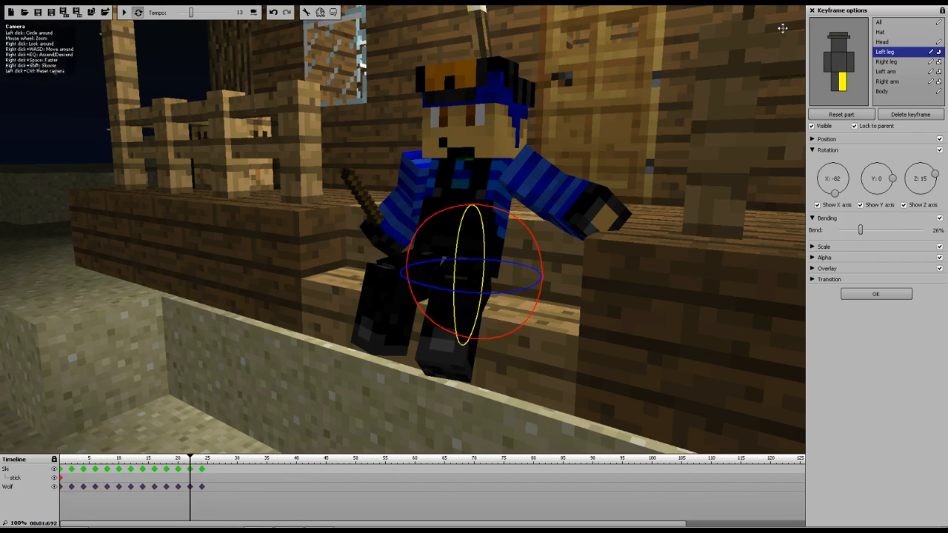
click(838, 64)
drag(470, 285, 577, 263)
click(834, 47)
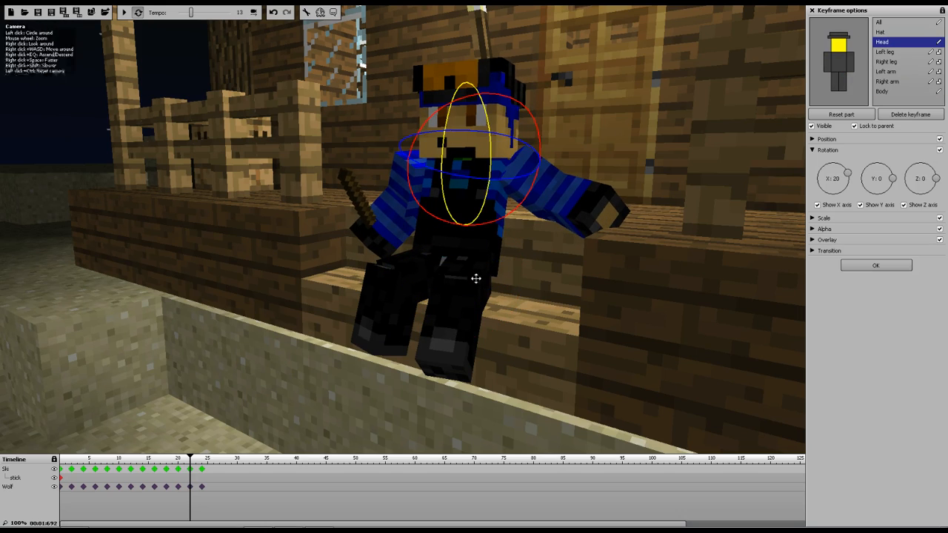
drag(509, 188, 526, 182)
At frame 22, set the left arm bend to 51% and nudge its rotation slightly
click(848, 67)
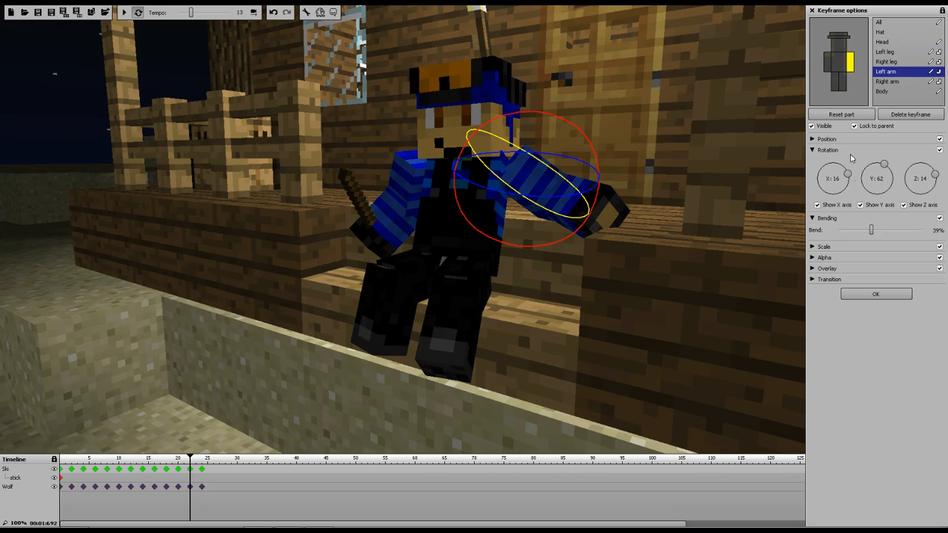
drag(872, 234, 882, 233)
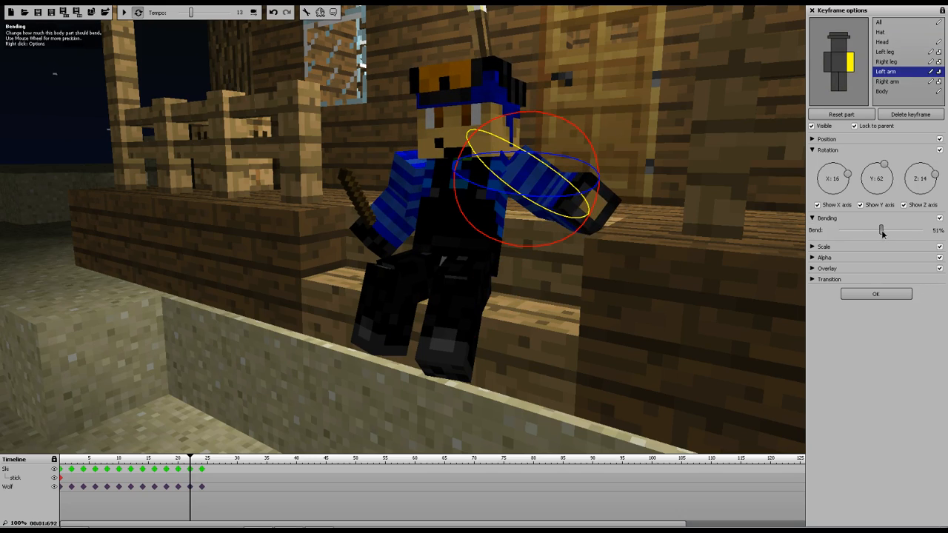
mouse_move(554, 118)
mouse_down()
mouse_move(585, 150)
mouse_move(598, 186)
mouse_move(584, 148)
mouse_move(548, 119)
mouse_move(557, 119)
mouse_up()
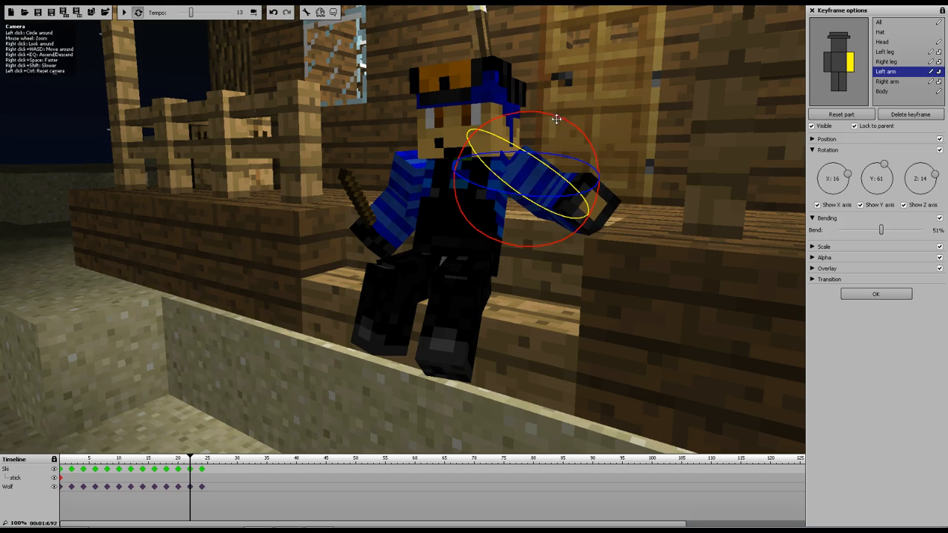
Play the animation from the start and review it from a wider camera view of the porch
click(204, 470)
drag(200, 460, 4, 465)
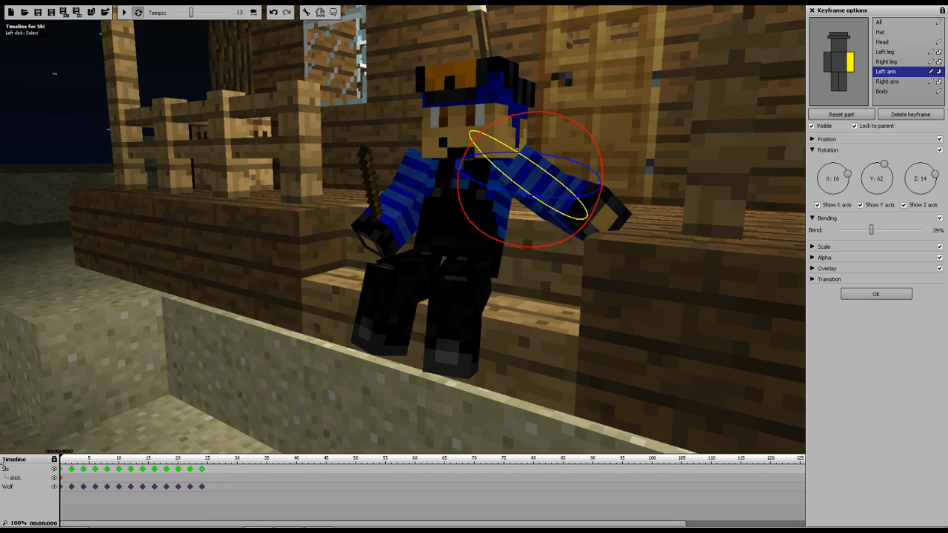
click(122, 12)
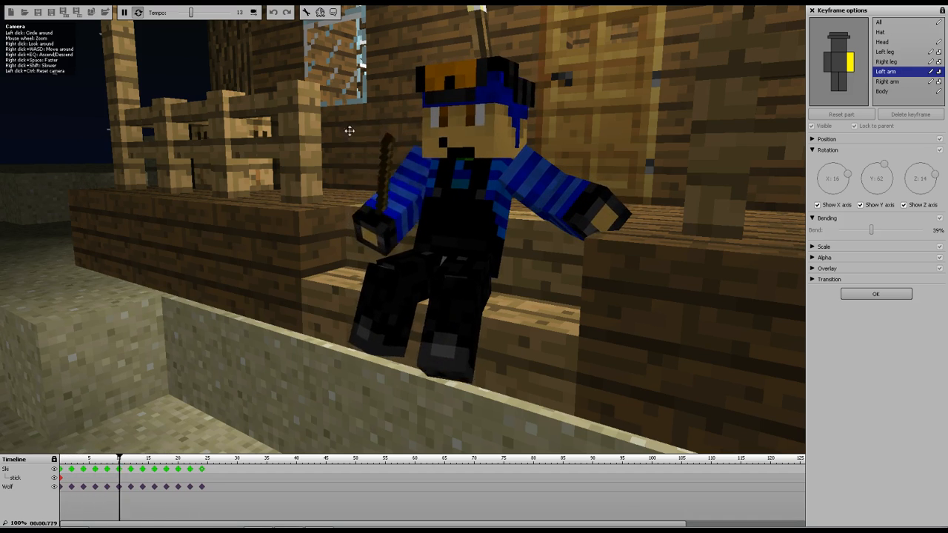
click(125, 13)
scroll(303, 154, down, 4)
drag(302, 154, 4, 347)
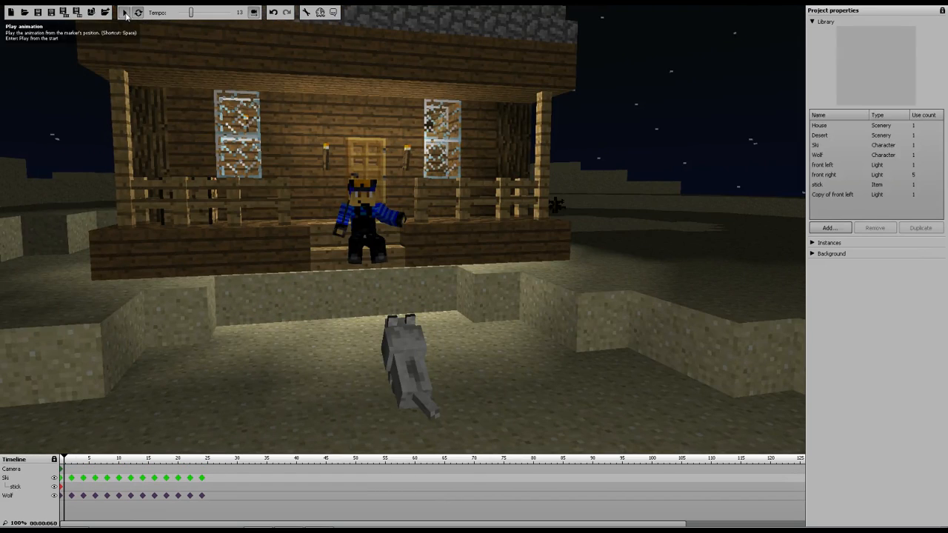
click(124, 12)
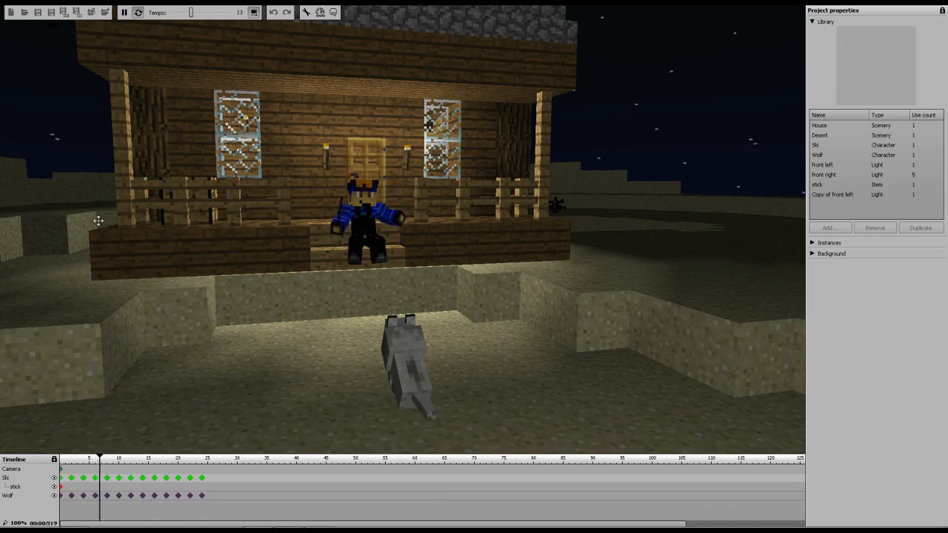
click(124, 12)
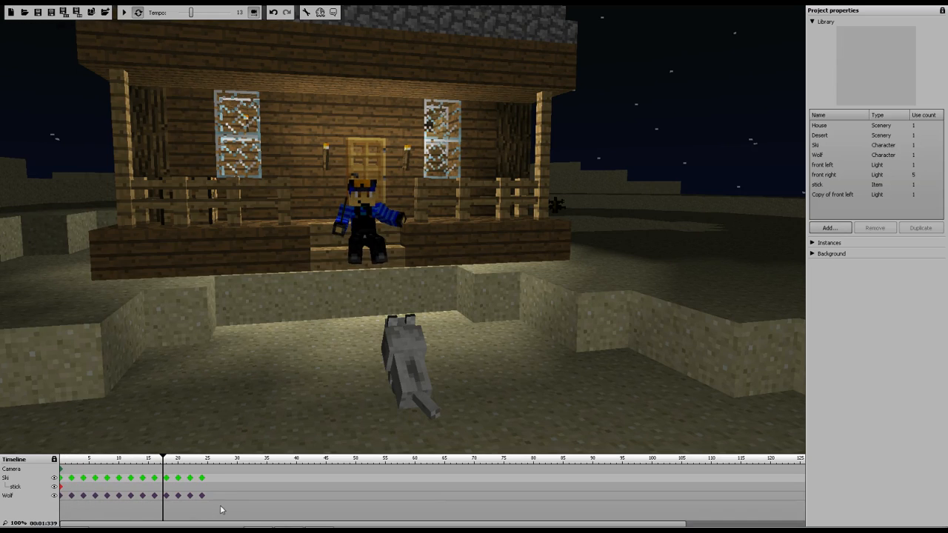
Copy Ski's and the wolf's keyframes from frames 2–24 and place the copies after frame 24, extending the loop to frame 48
mouse_move(215, 485)
mouse_down()
mouse_move(187, 479)
mouse_move(239, 508)
mouse_move(215, 477)
mouse_move(168, 481)
mouse_move(222, 483)
mouse_up()
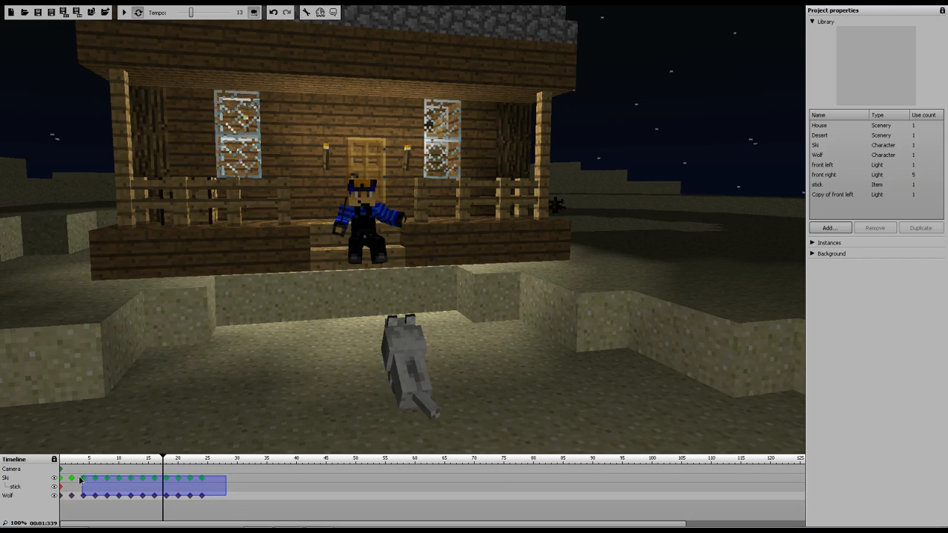
drag(72, 480, 73, 481)
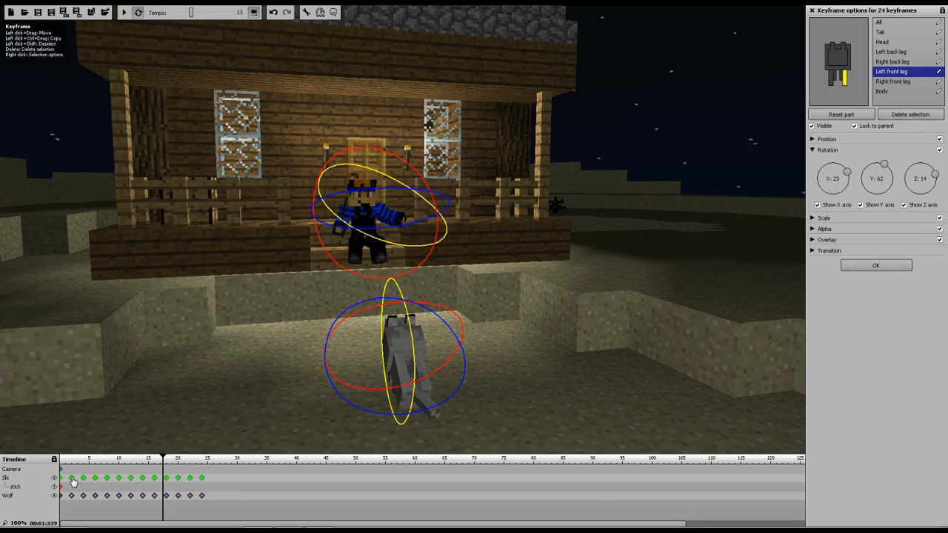
click(73, 481)
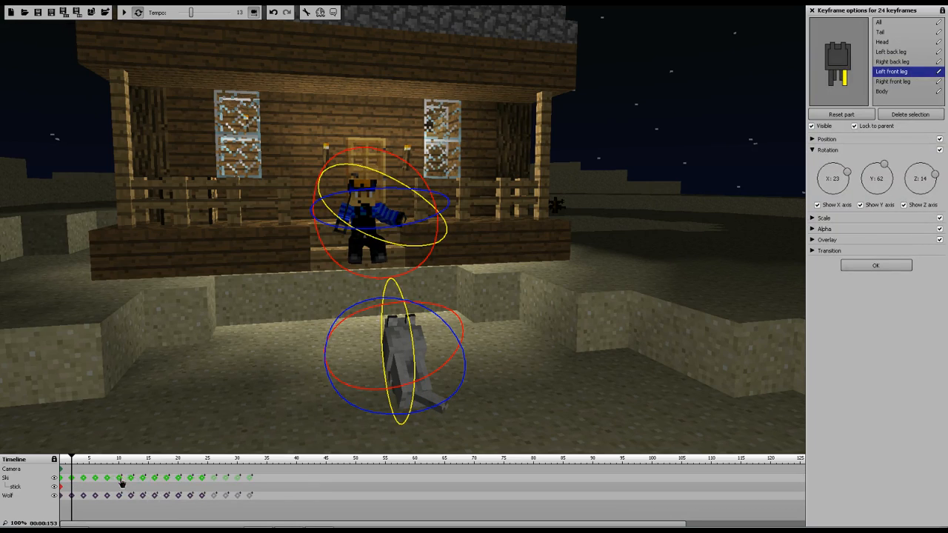
mouse_move(204, 481)
mouse_down()
mouse_move(222, 481)
mouse_move(213, 482)
mouse_up()
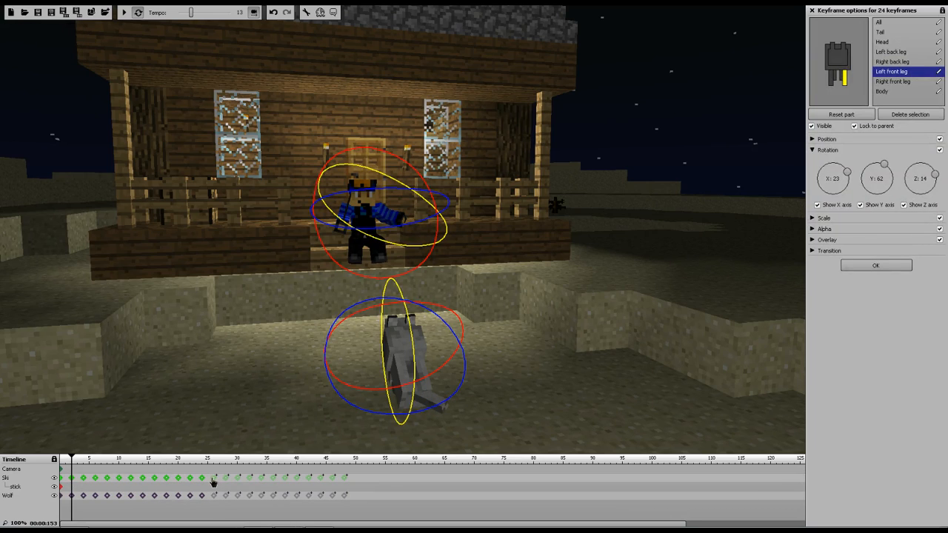
click(212, 481)
Play the extended animation from the start and pause it
drag(73, 461, 54, 453)
click(126, 12)
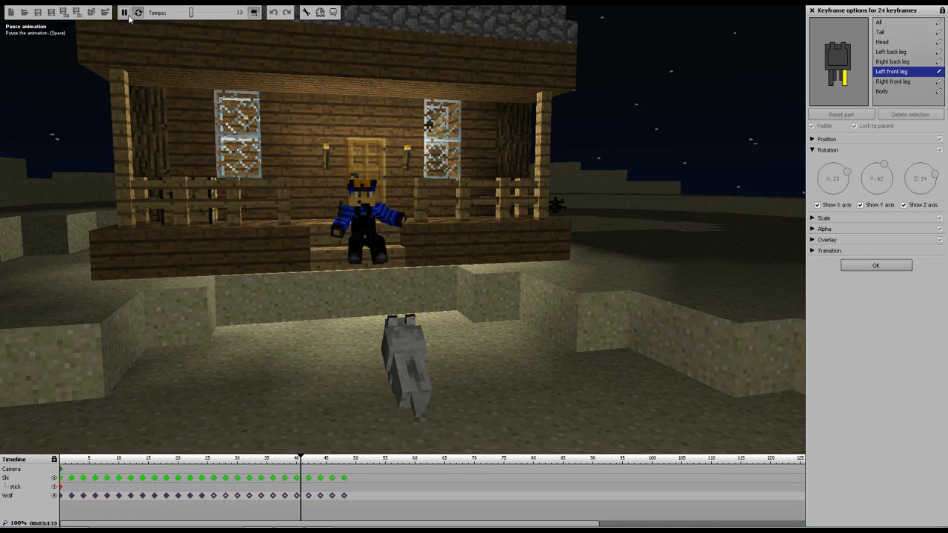
click(125, 12)
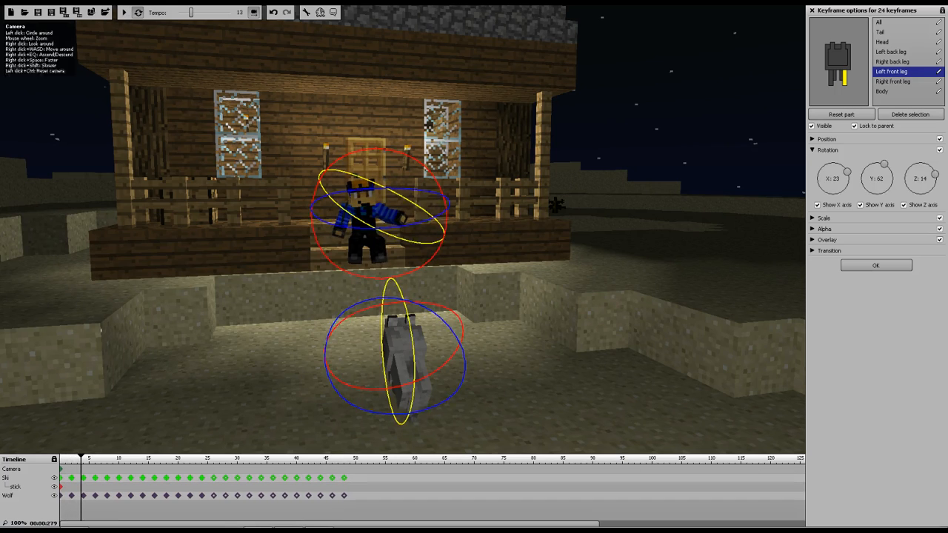
Add a camera keyframe at frame 0 with the camera low behind the wolf, facing Ski on the porch
click(875, 265)
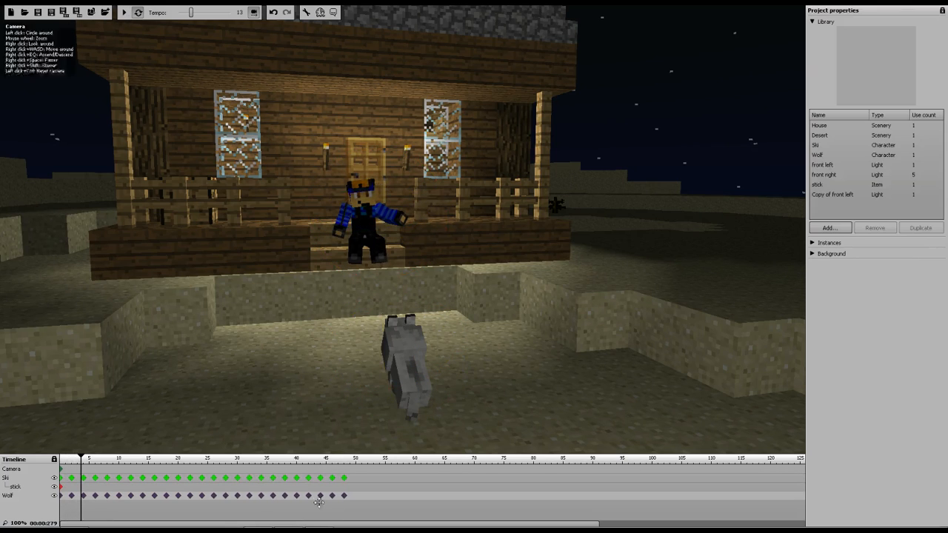
click(237, 478)
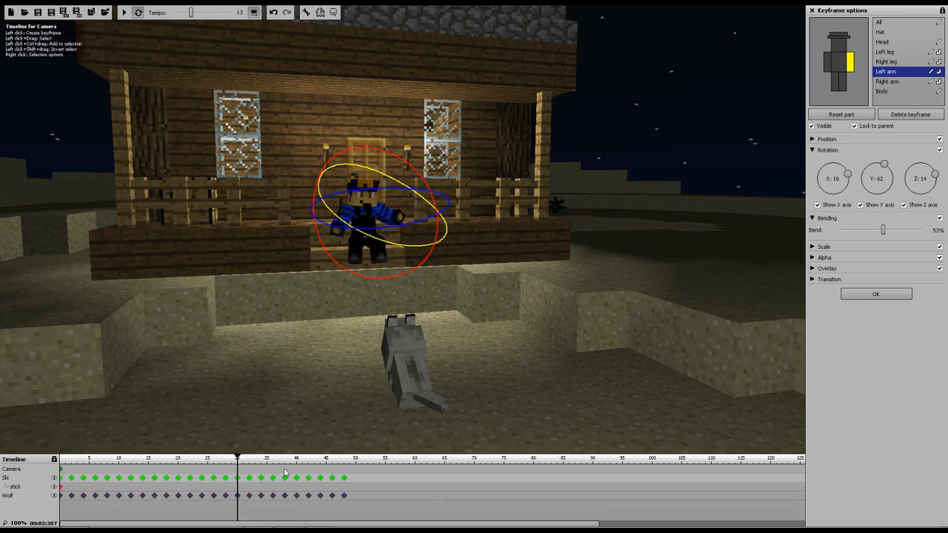
click(61, 469)
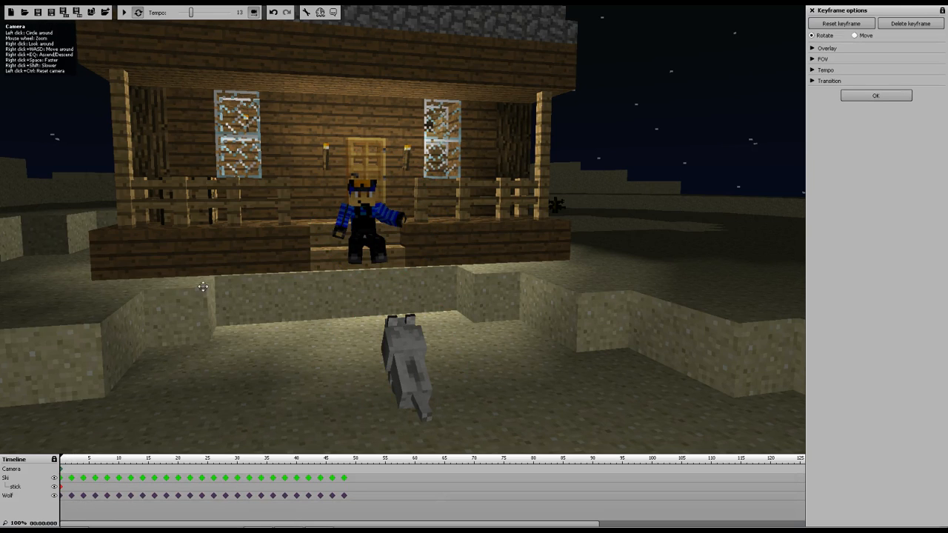
right_drag(236, 372, 250, 282)
key(w)
key(s)
key(q)
key(d)
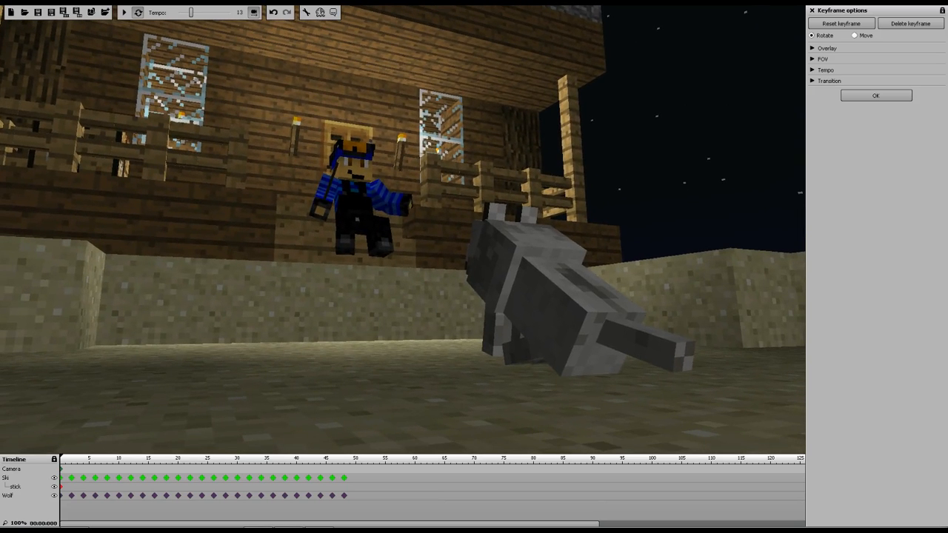
Add a camera keyframe at frame 25 with the camera swung around to view the wolf and Ski from the other side
click(123, 13)
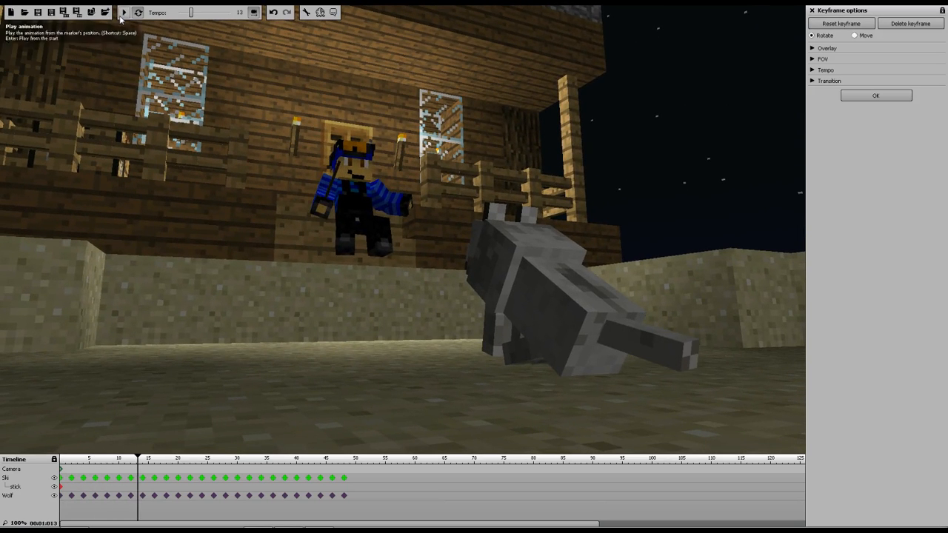
mouse_move(134, 459)
mouse_down()
mouse_move(97, 458)
mouse_move(108, 457)
mouse_up()
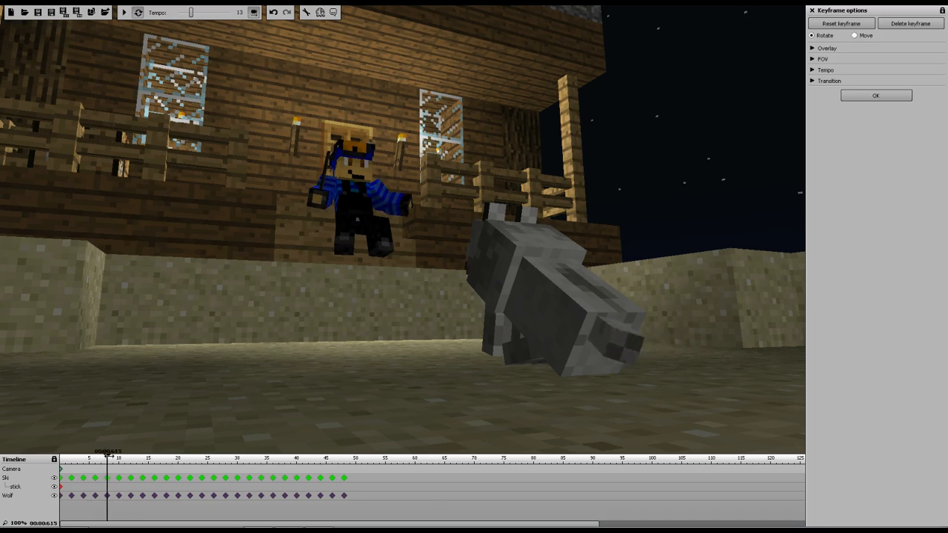
click(208, 470)
drag(294, 368, 211, 368)
right_drag(211, 368, 133, 367)
key(d)
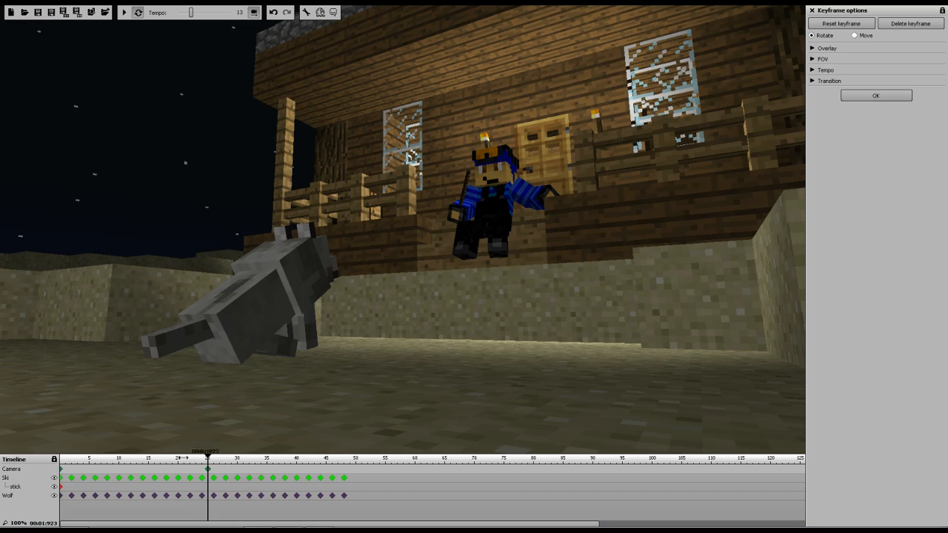
Play the animation from the start to review the camera move, then pause
drag(207, 459, 4, 457)
click(124, 12)
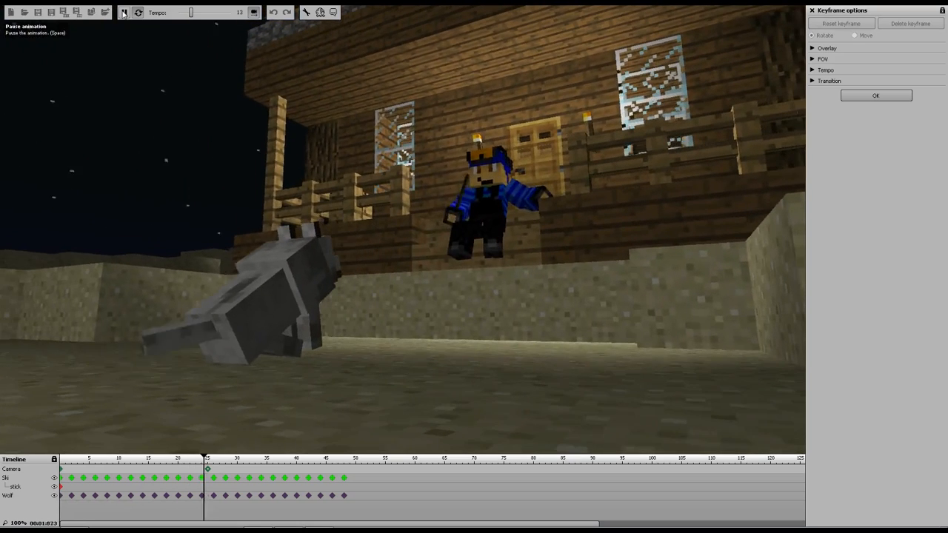
click(123, 12)
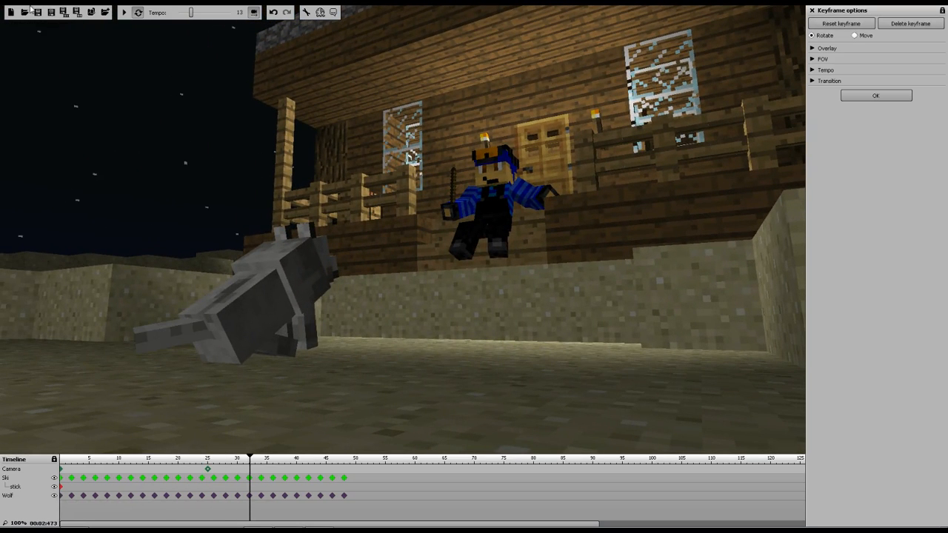
Add a camera keyframe at frame 40
click(297, 470)
right_drag(500, 333, 83, 16)
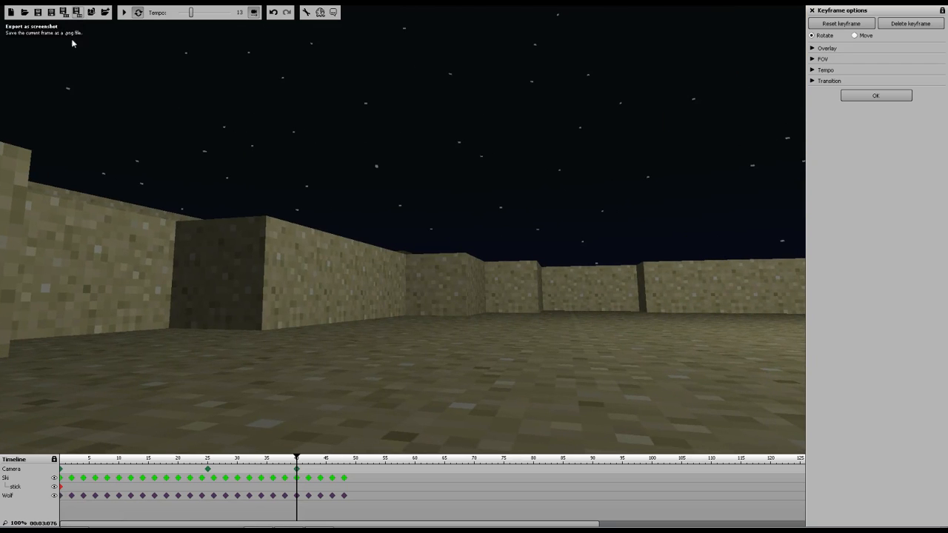
Play the camera motion and inspect the camera keyframes at frames 25 and 40
drag(296, 457, 146, 457)
click(124, 14)
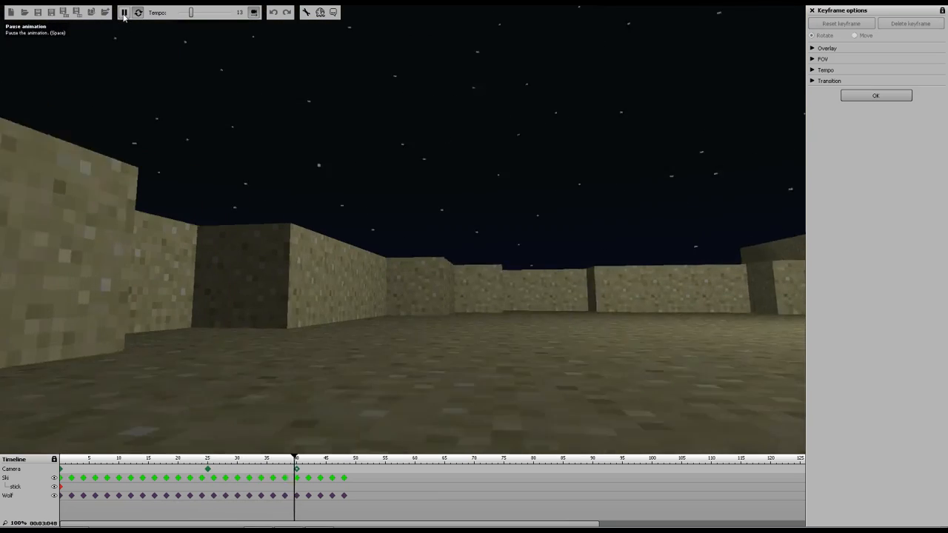
click(124, 15)
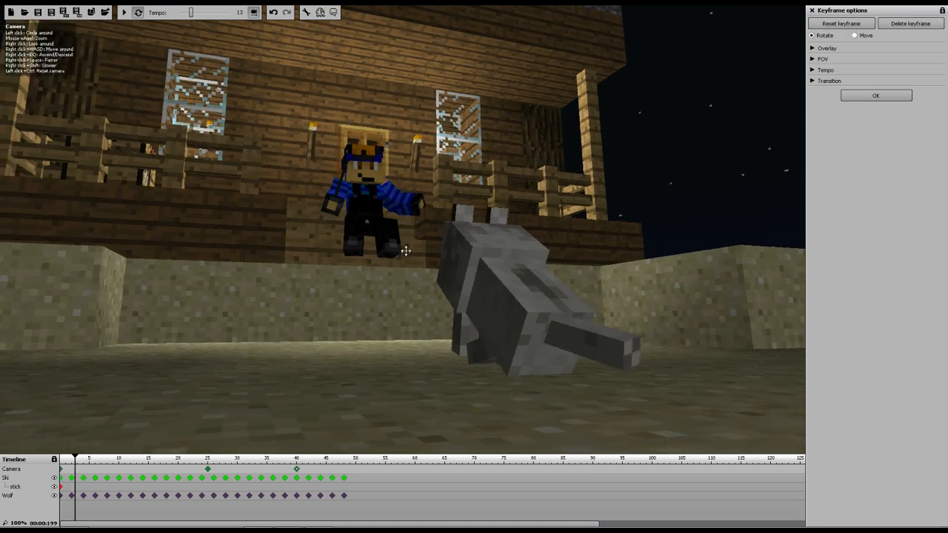
click(298, 476)
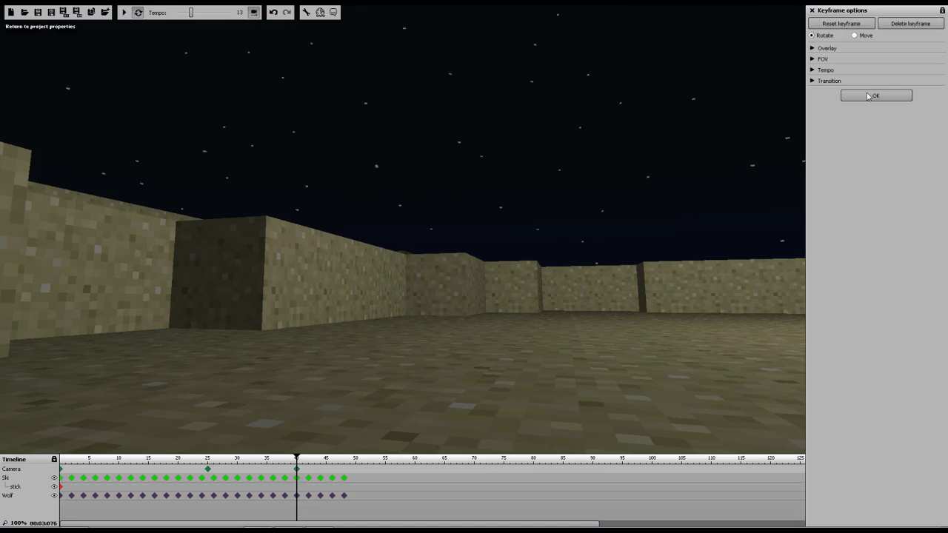
click(208, 472)
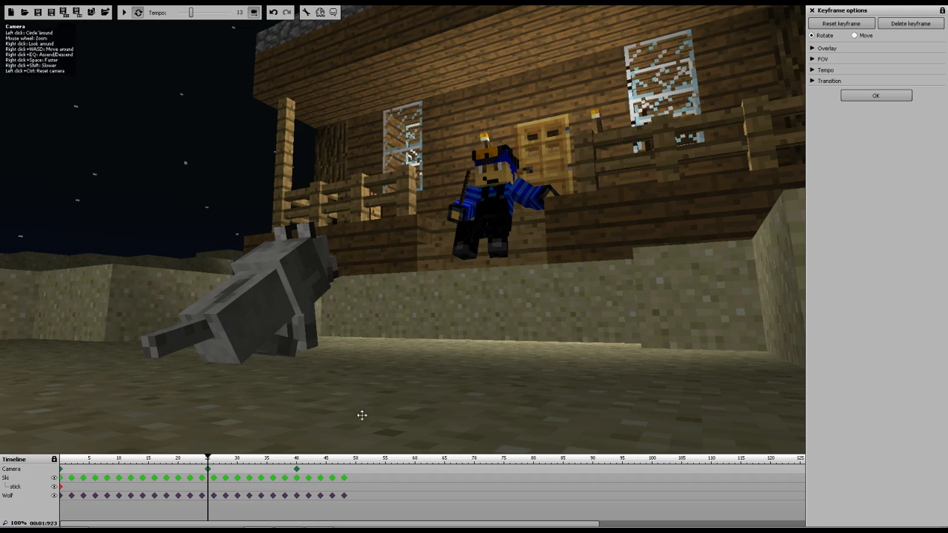
click(297, 472)
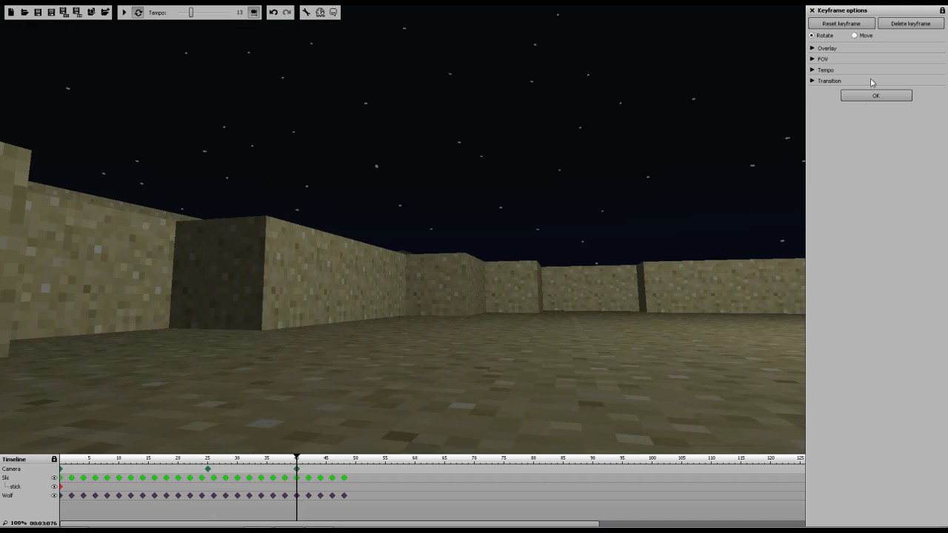
Switch the frame-40 camera keyframe to Move mode and play the animation from frame 20
click(855, 35)
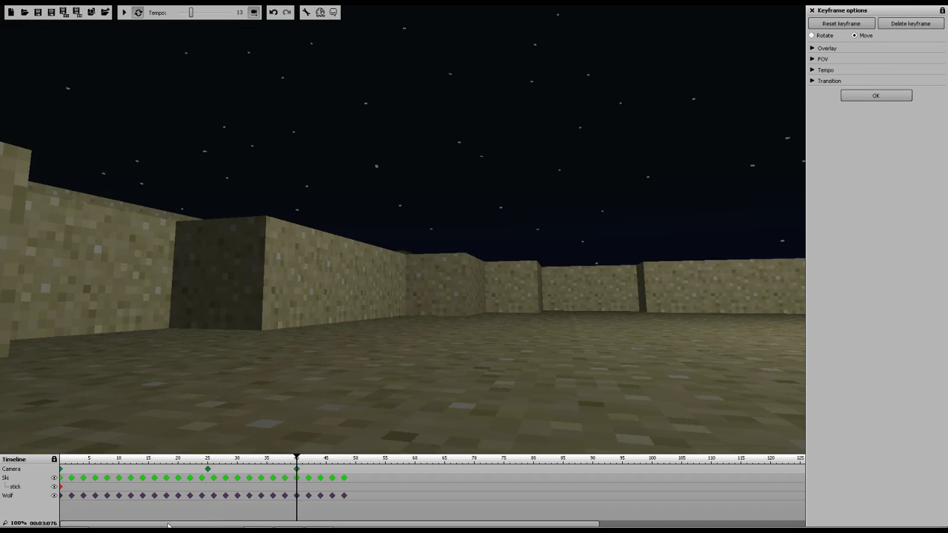
click(179, 473)
click(125, 14)
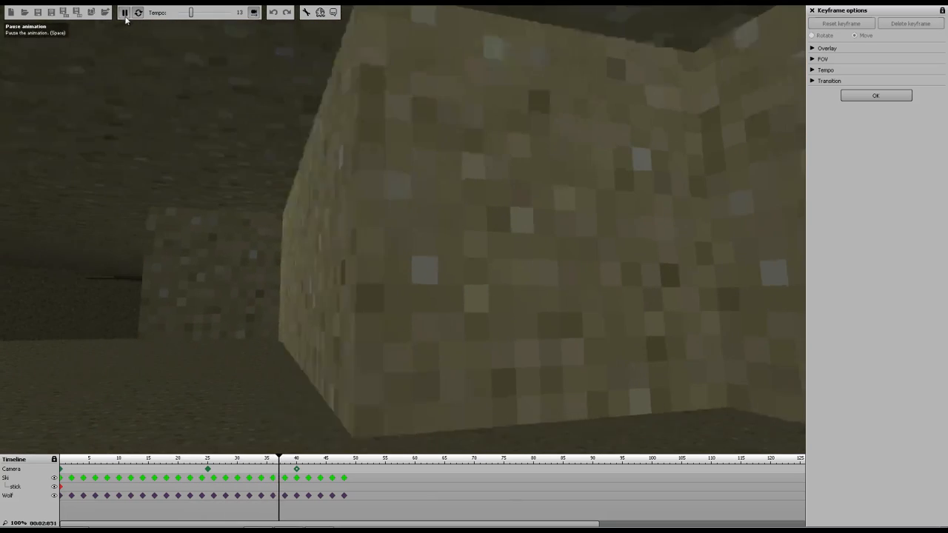
Pause playback and switch the frame-40 camera keyframe to Rotate mode
click(125, 13)
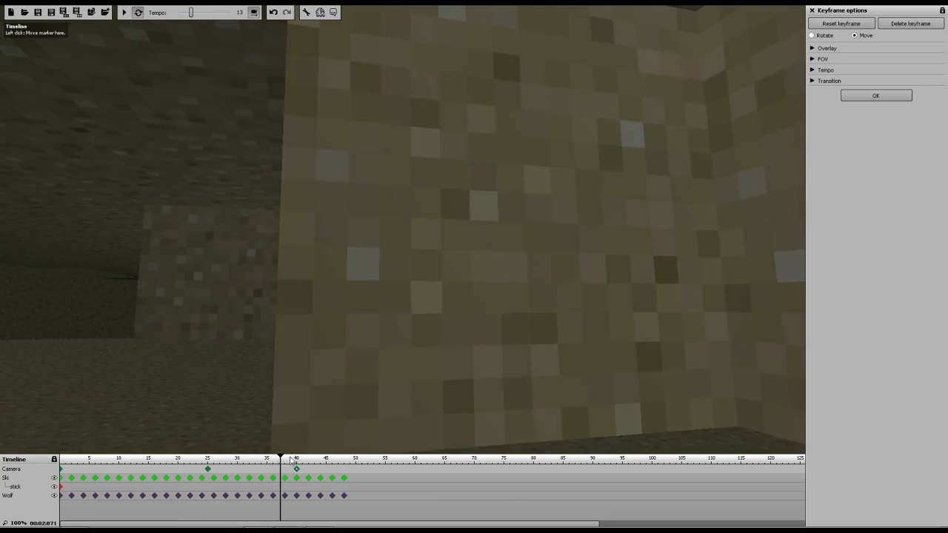
click(813, 36)
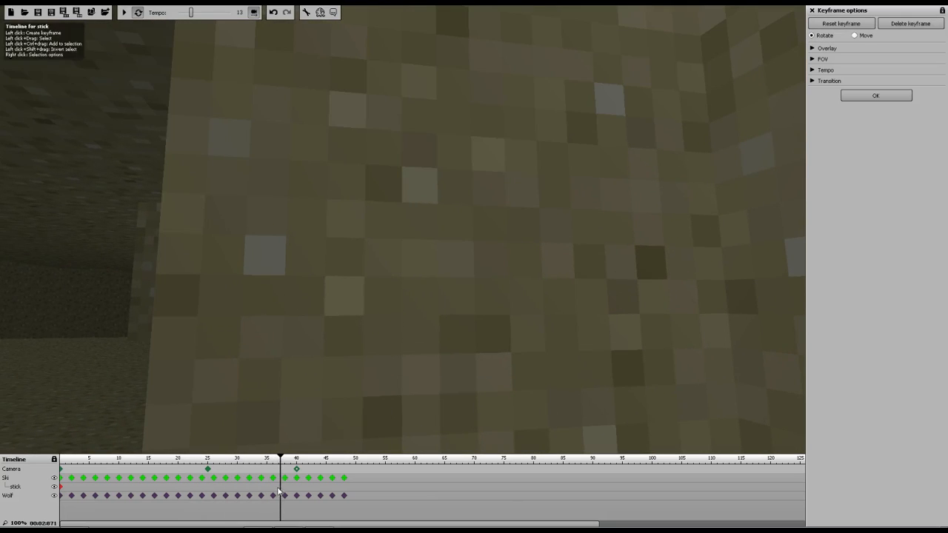
Switch the frame-25 camera keyframe to Move mode and play the animation from about frame 18, then pause
click(208, 470)
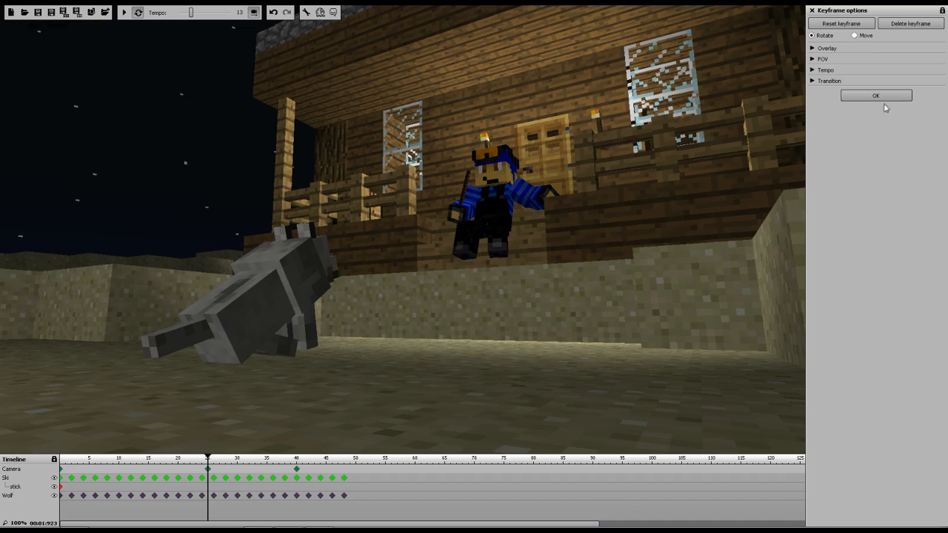
click(855, 35)
drag(209, 458, 112, 457)
click(125, 12)
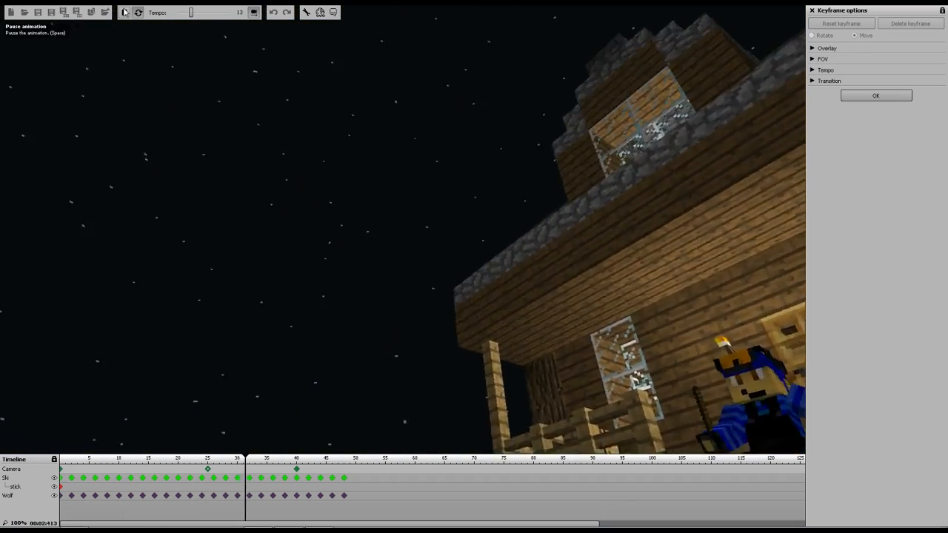
click(124, 12)
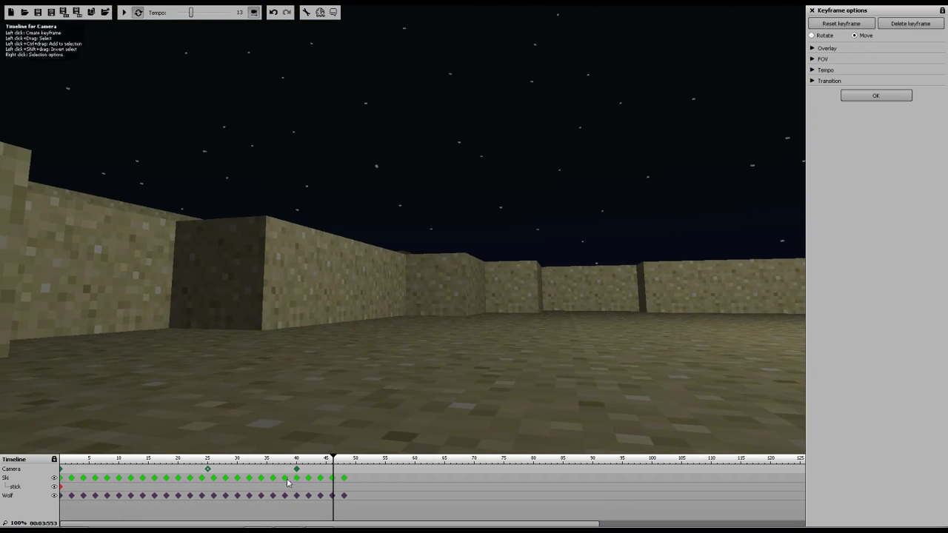
Switch the frame-25 camera keyframe to Rotate mode and play the animation from about frame 23, then pause
click(208, 471)
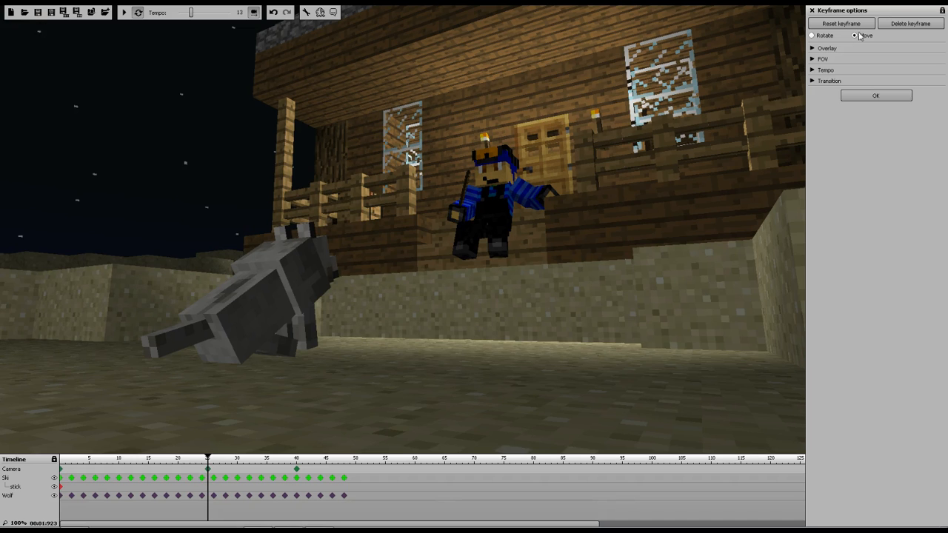
click(811, 36)
drag(206, 459, 198, 459)
click(125, 13)
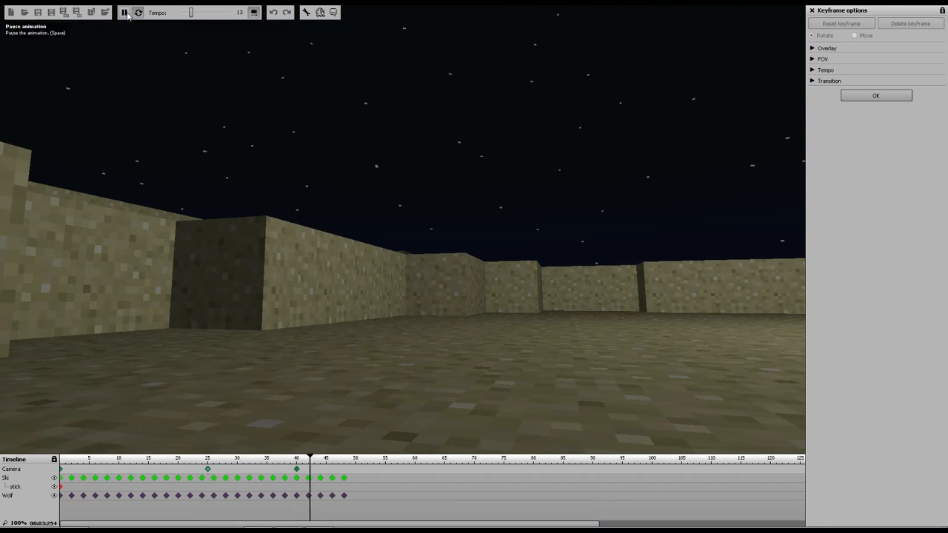
click(125, 13)
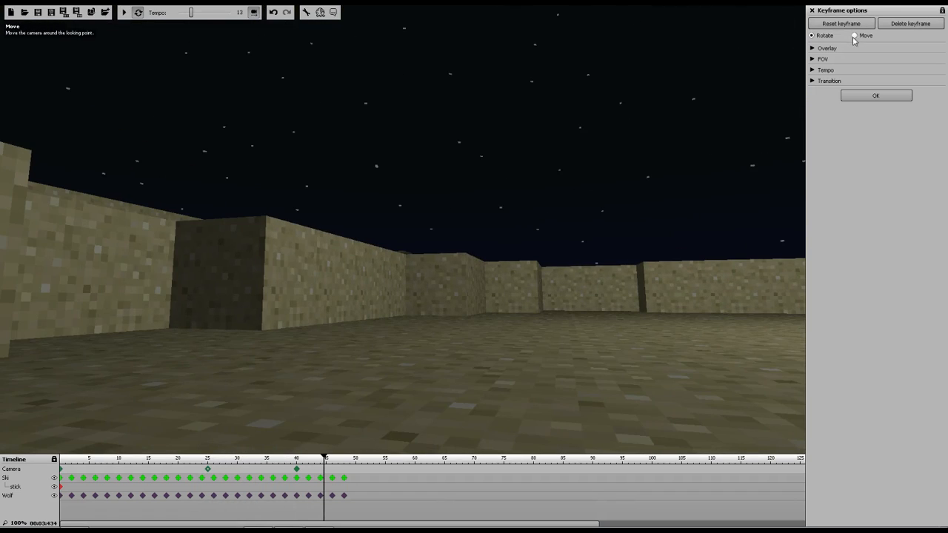
Play the animation from about frame 22 to review the camera move, then pause
click(193, 464)
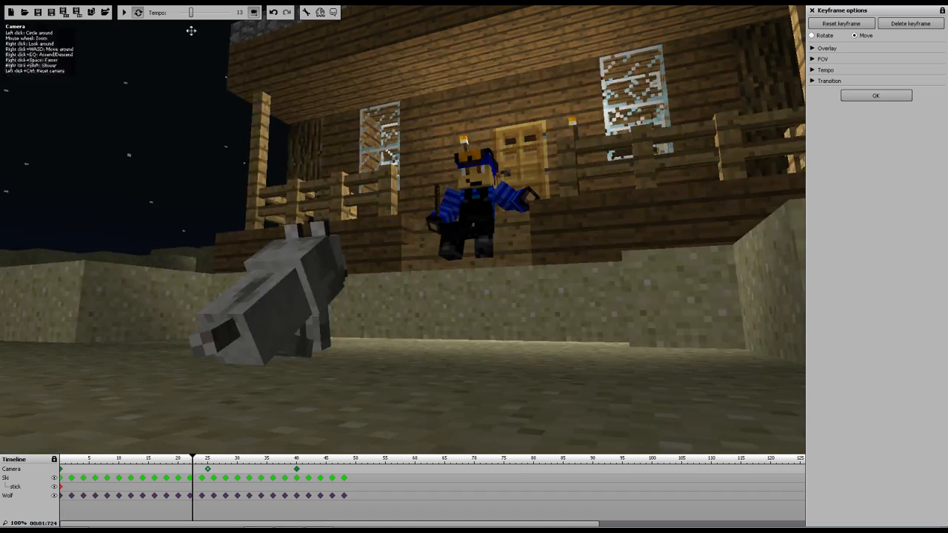
click(125, 11)
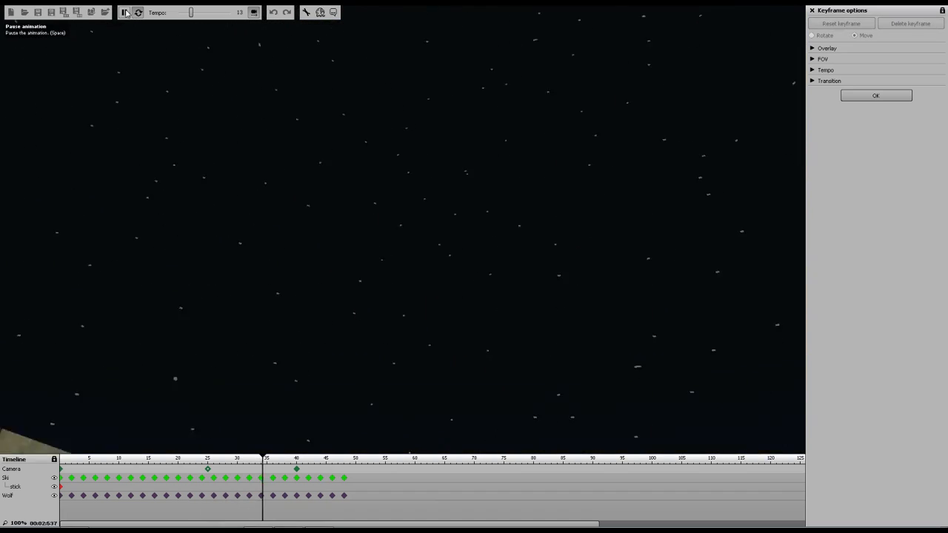
click(126, 13)
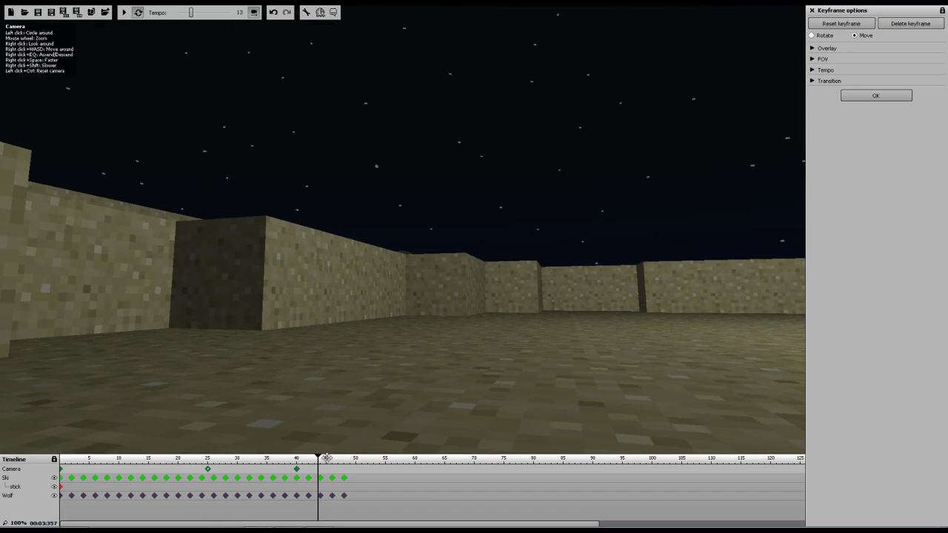
drag(273, 461, 171, 461)
Set the transition of the frame-25 camera keyframe to Instant
click(207, 471)
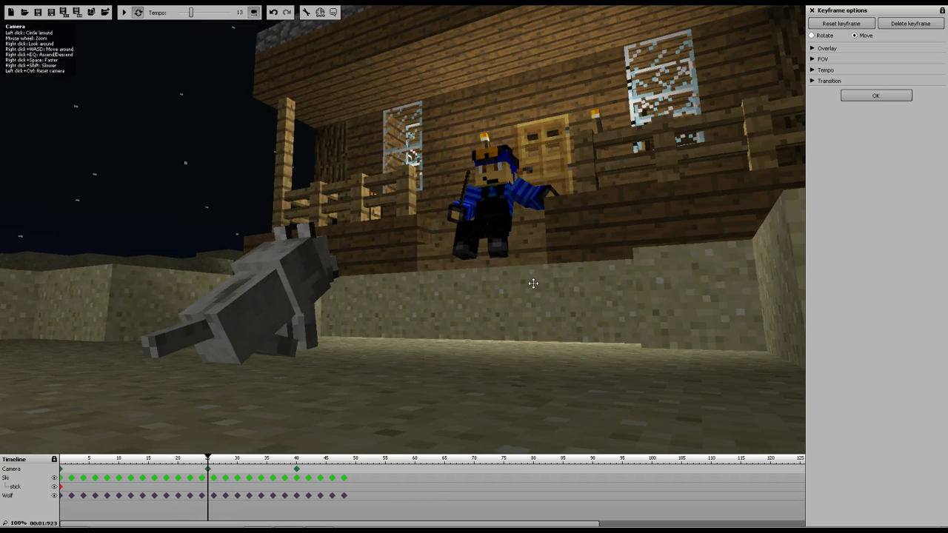
click(813, 81)
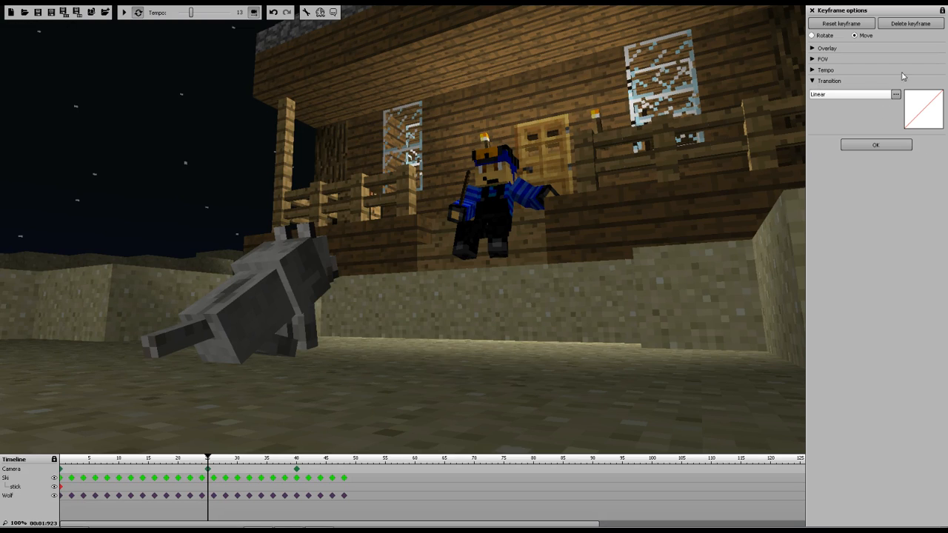
click(855, 94)
click(843, 151)
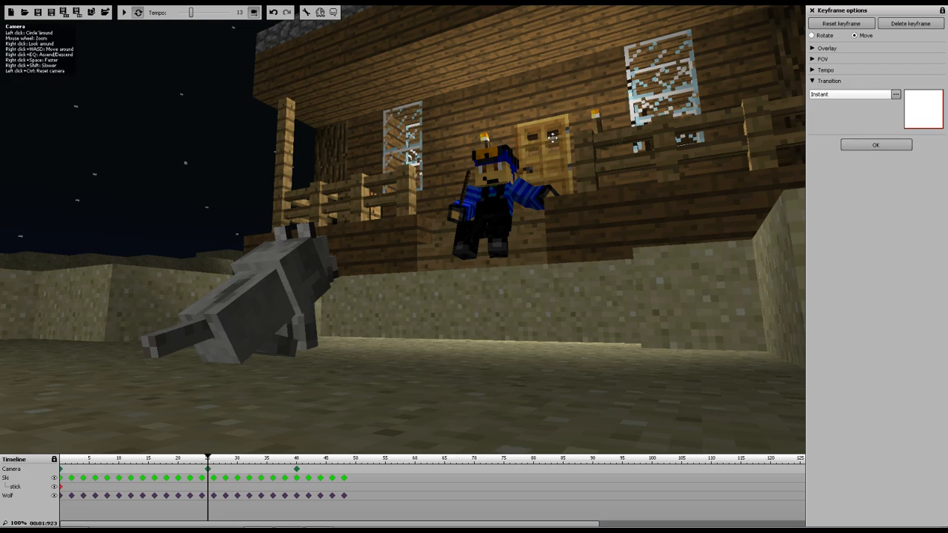
Play the animation from about frame 18 to review the instant camera cut, then pause
click(204, 458)
drag(207, 459, 164, 458)
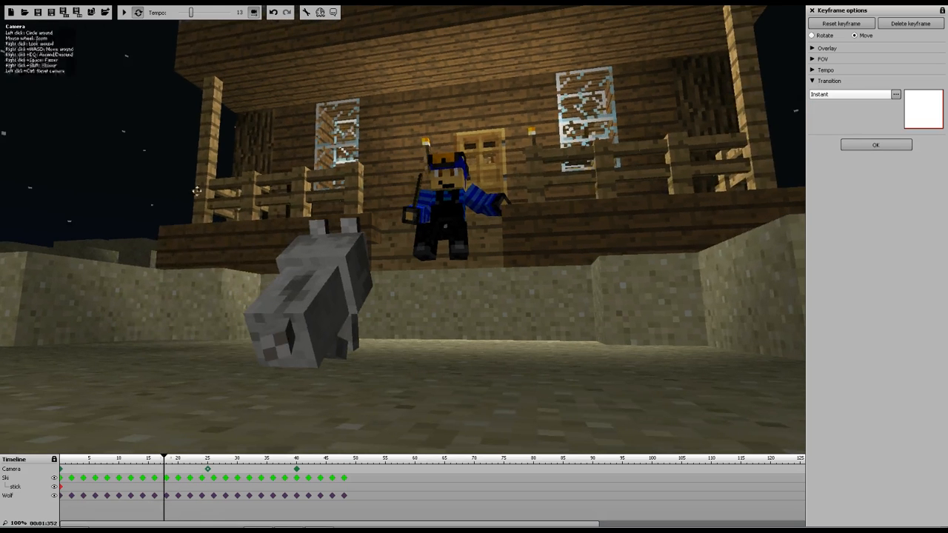
click(124, 12)
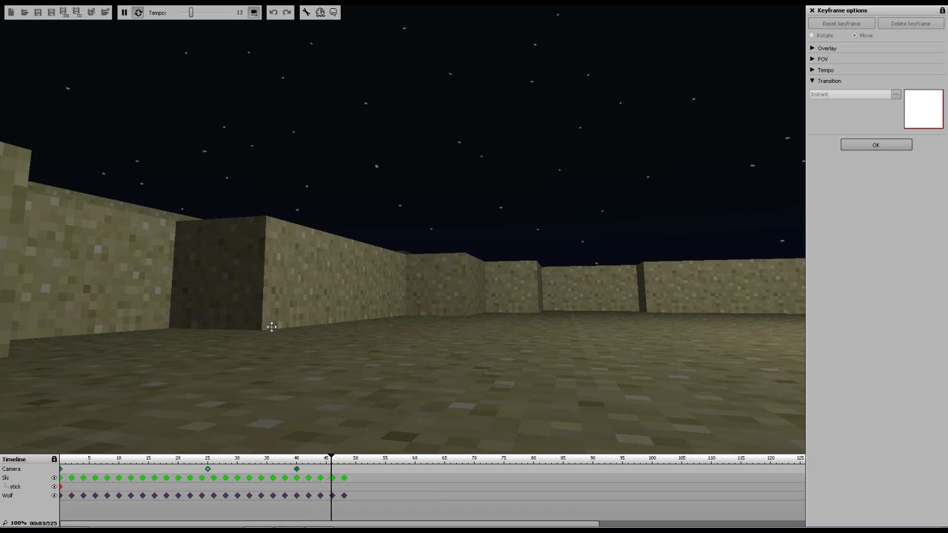
click(124, 12)
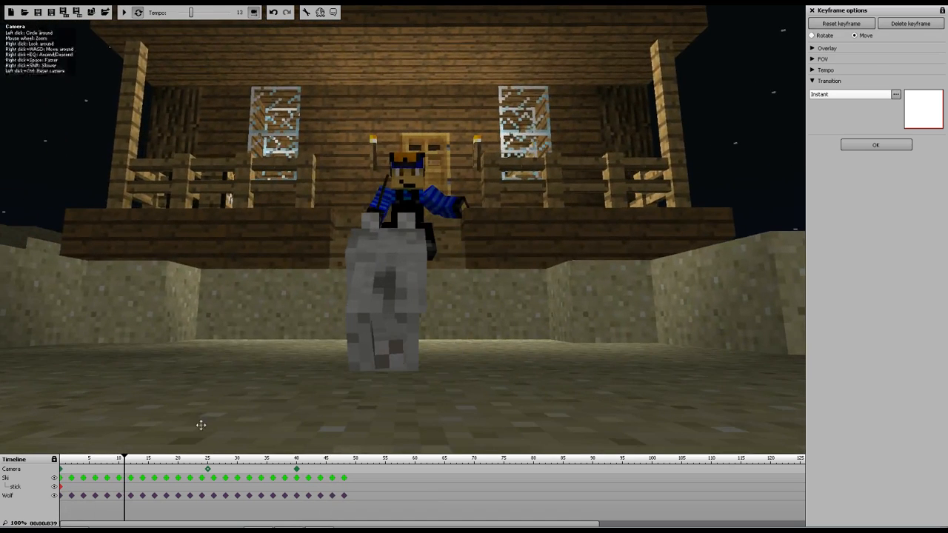
Play the animation from frame 20 to review the shot again, then pause
click(209, 475)
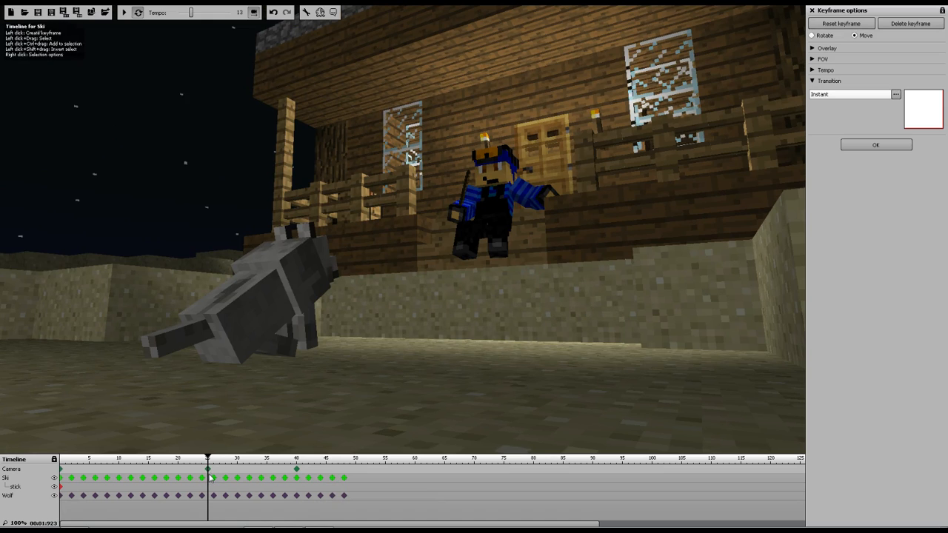
drag(206, 461, 178, 460)
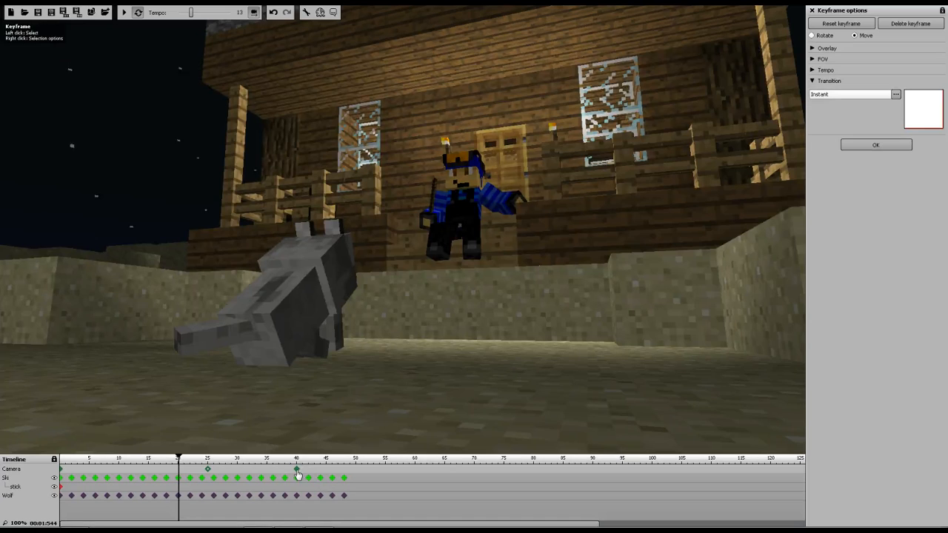
click(297, 474)
click(210, 477)
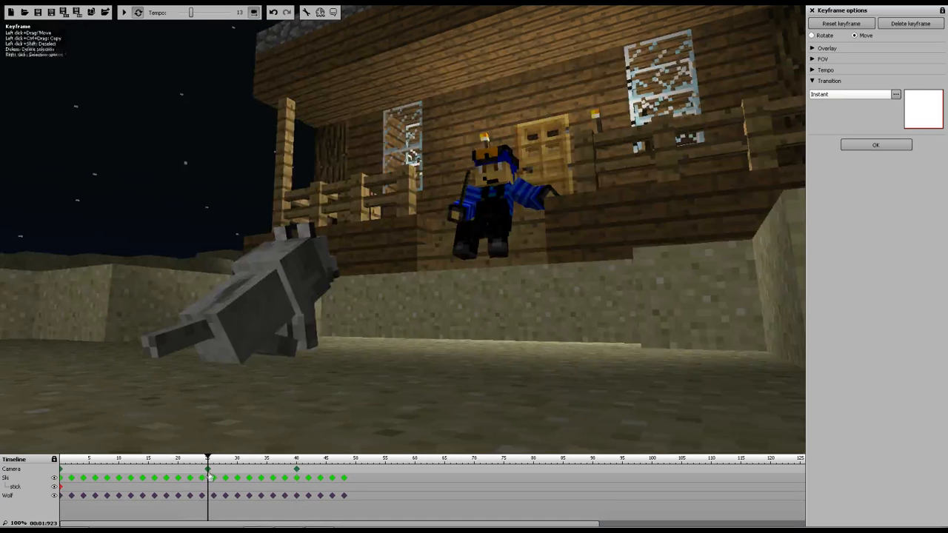
drag(208, 459, 179, 460)
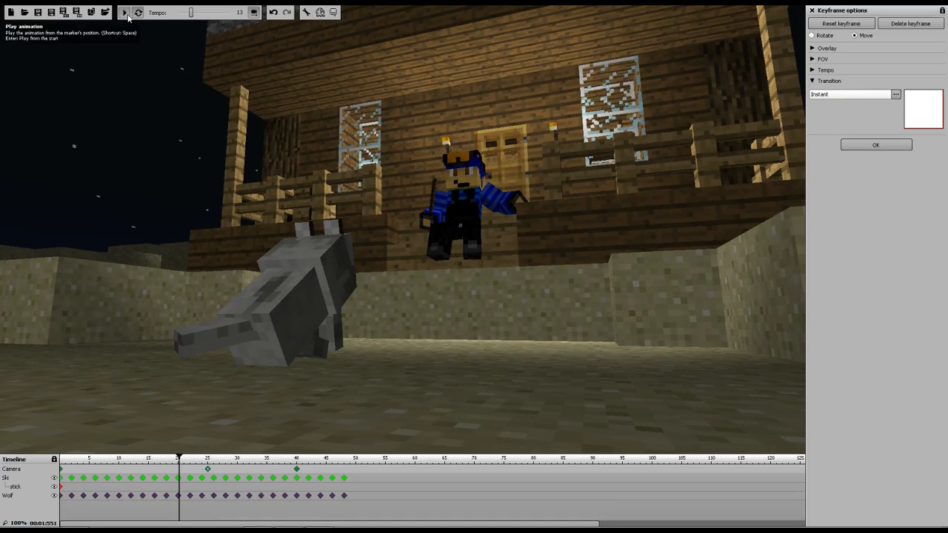
click(124, 13)
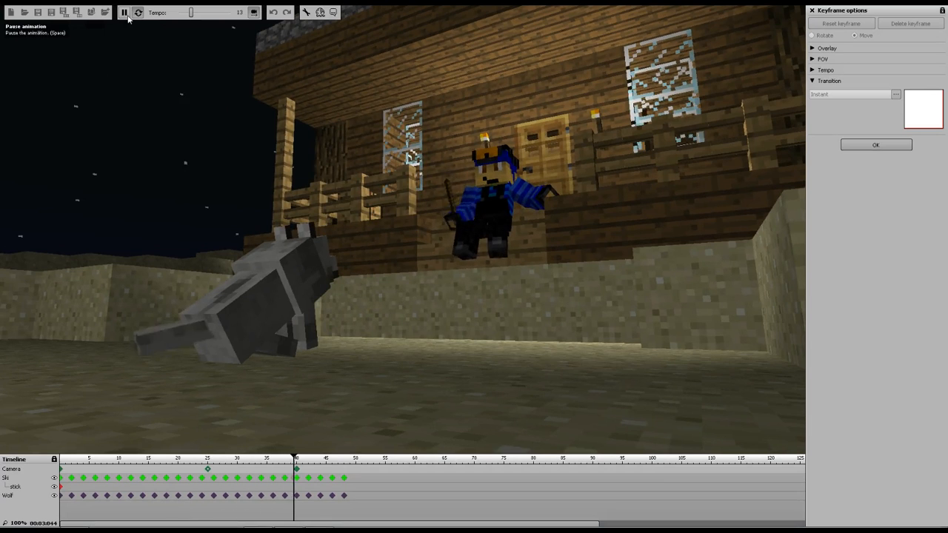
click(124, 13)
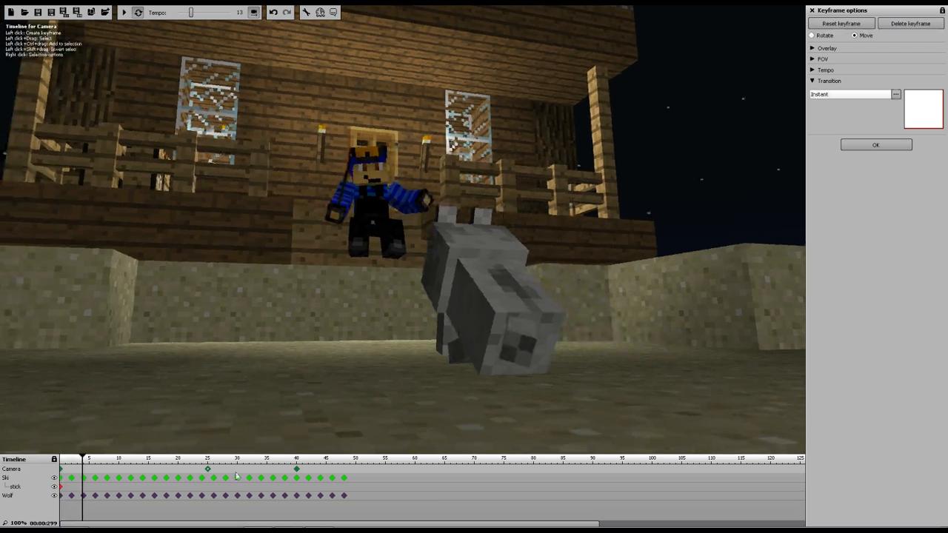
Set the transition of the frame-25 camera keyframe to Ease in and out
click(207, 470)
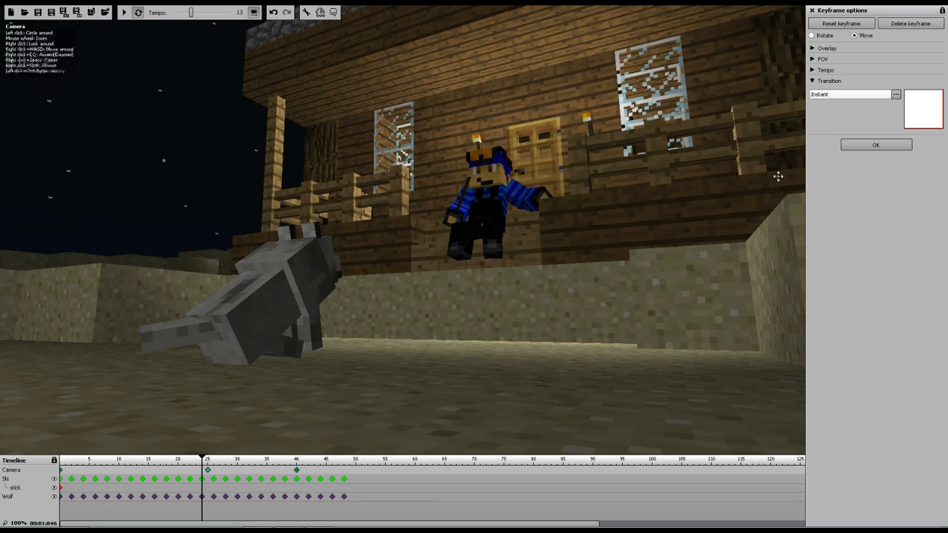
click(847, 95)
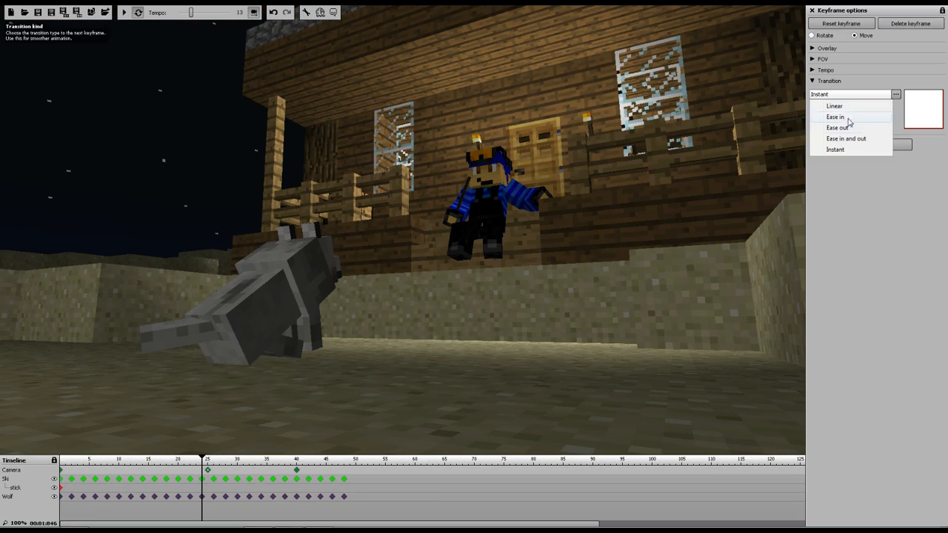
click(855, 139)
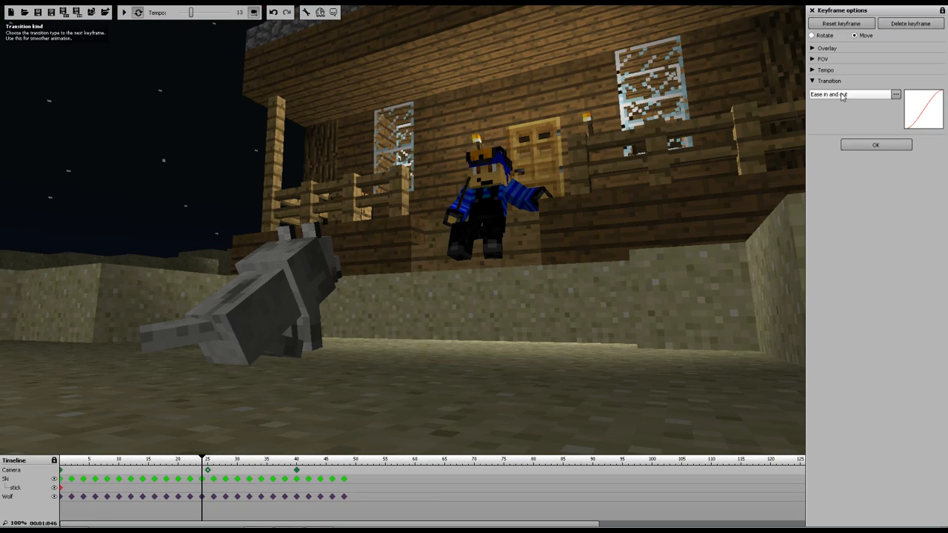
Play the animation from about frame 17 to review the eased camera move, then pause
click(842, 96)
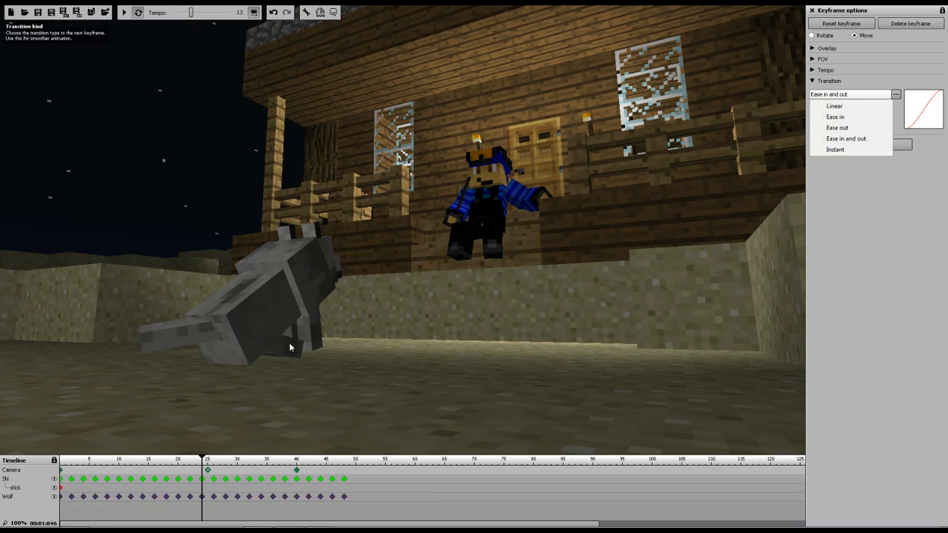
click(201, 459)
drag(203, 459, 160, 447)
click(125, 13)
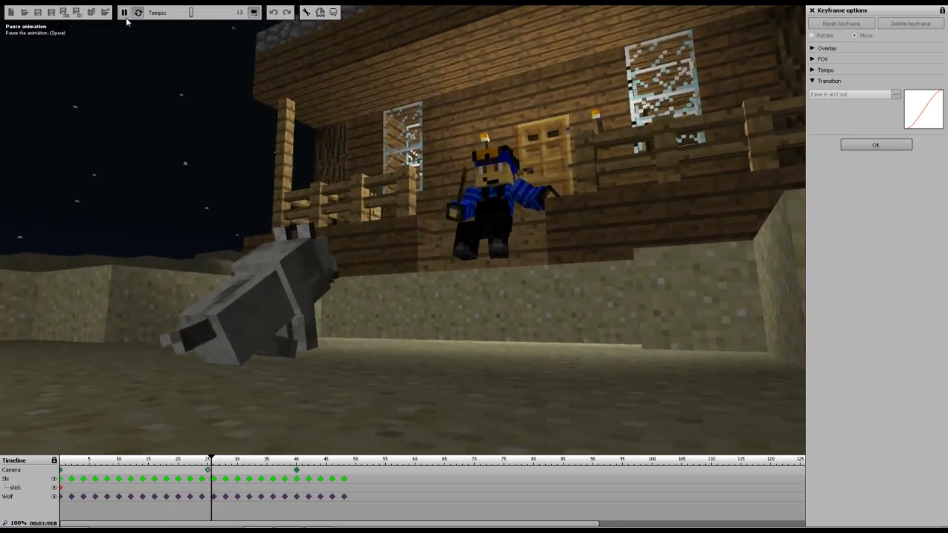
click(125, 15)
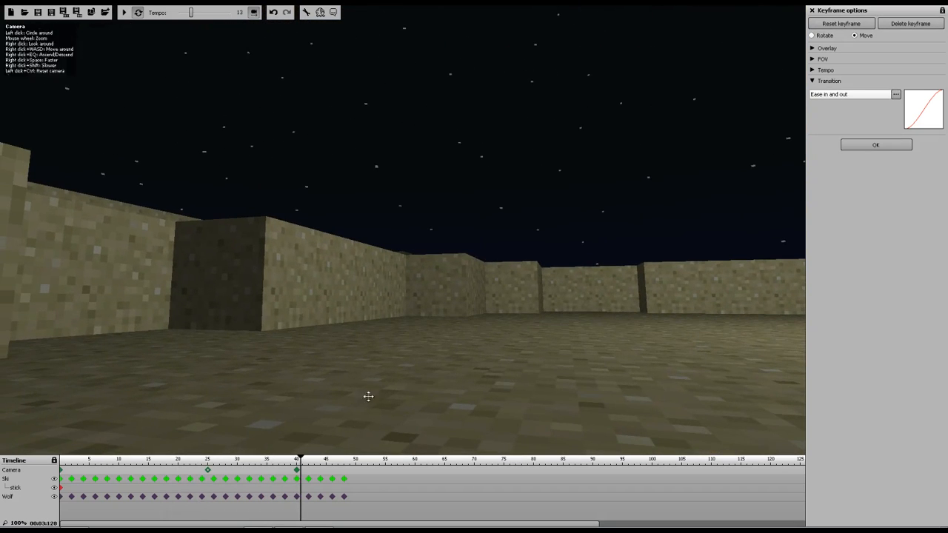
Set the transition of the frame-25 camera keyframe to Linear and confirm the keyframe options
drag(303, 461, 178, 459)
click(838, 95)
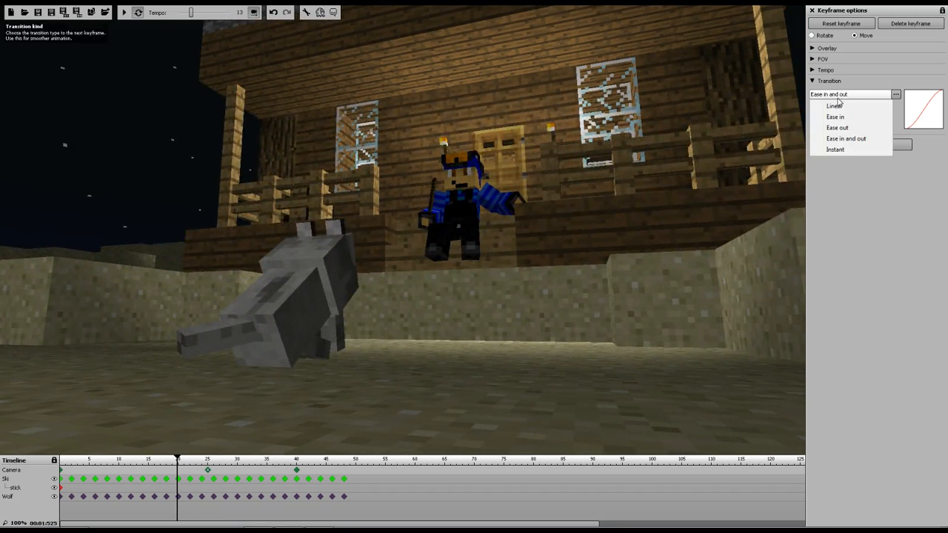
click(845, 105)
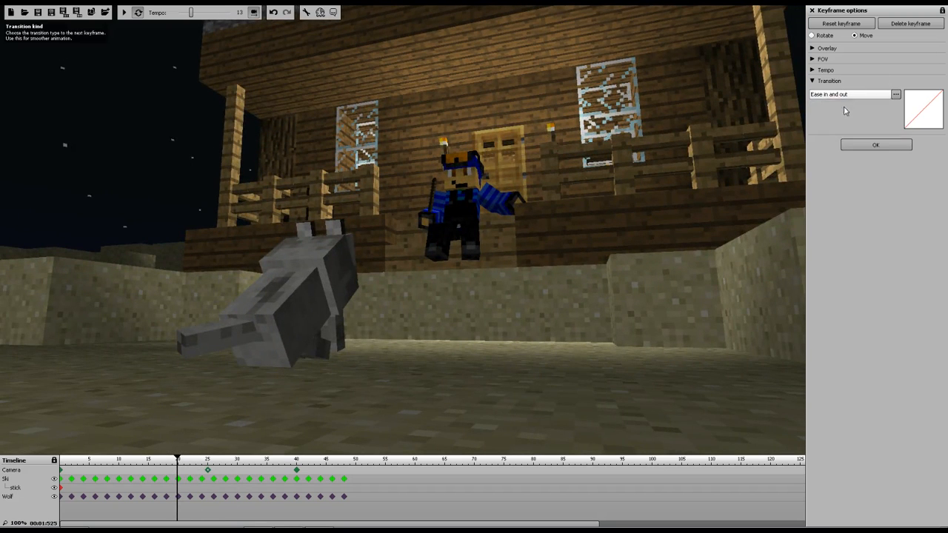
click(123, 17)
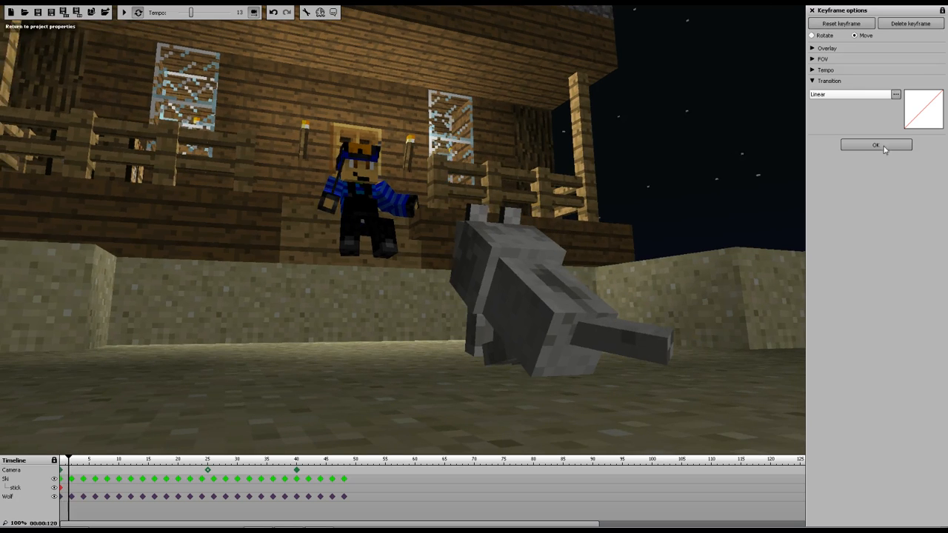
click(884, 146)
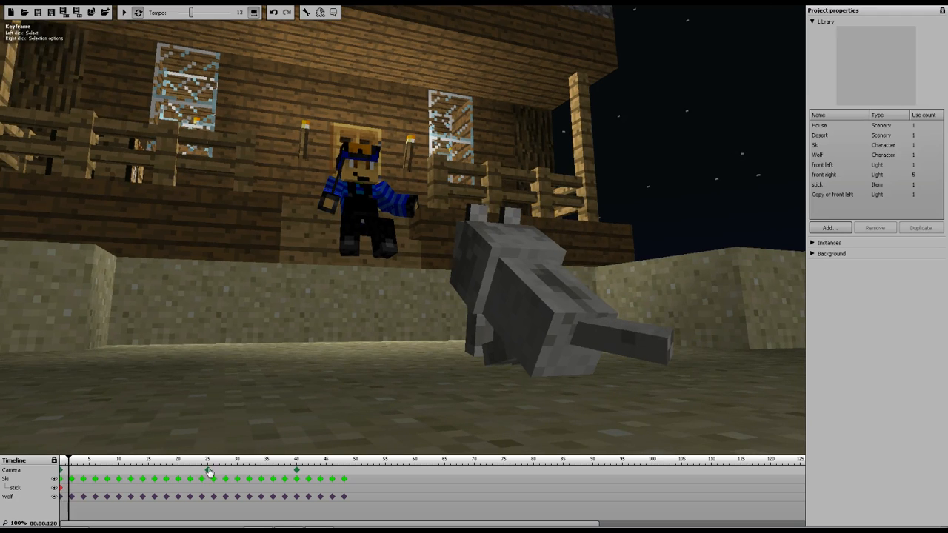
Delete the camera keyframe at frame 40 and reselect the frame-25 camera keyframe
click(297, 474)
right_click(297, 474)
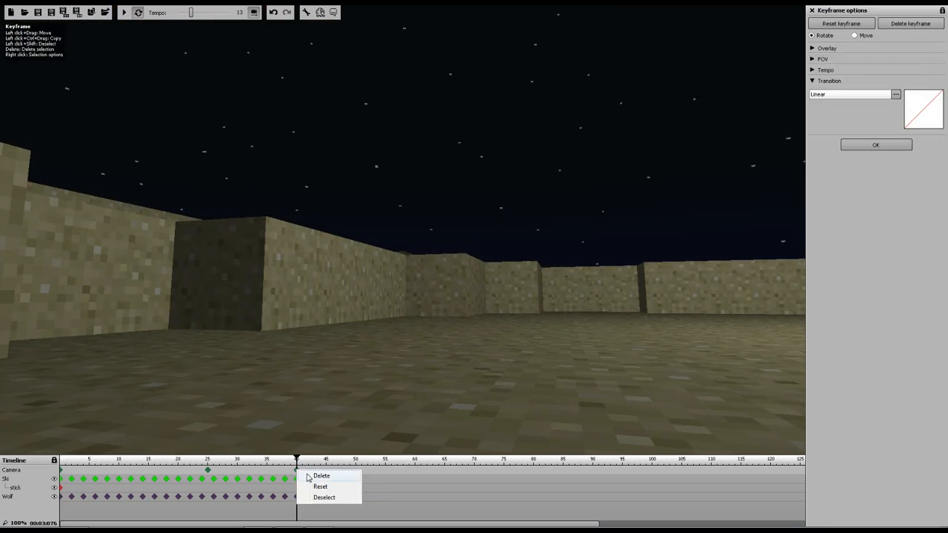
click(311, 478)
click(208, 472)
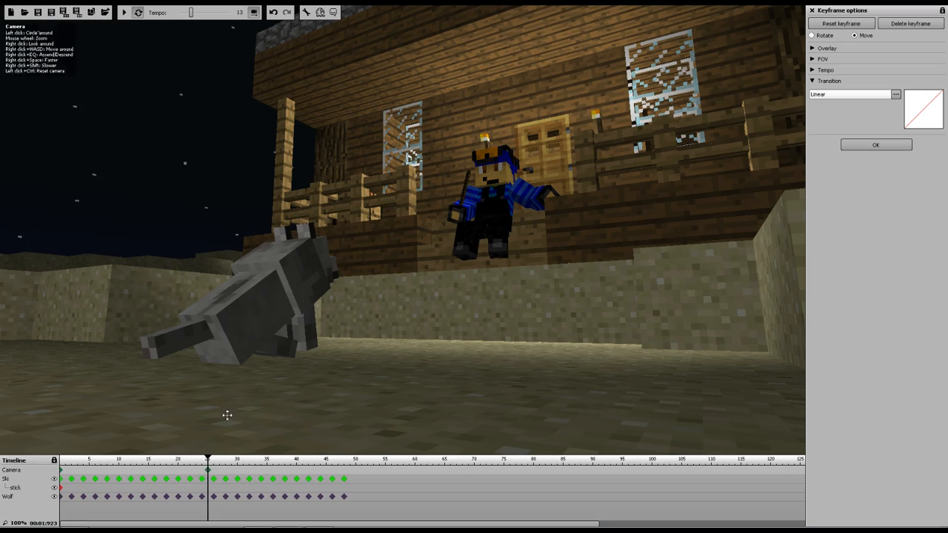
Play the animation from the start to review the linear camera move, then pause
drag(207, 461, 51, 470)
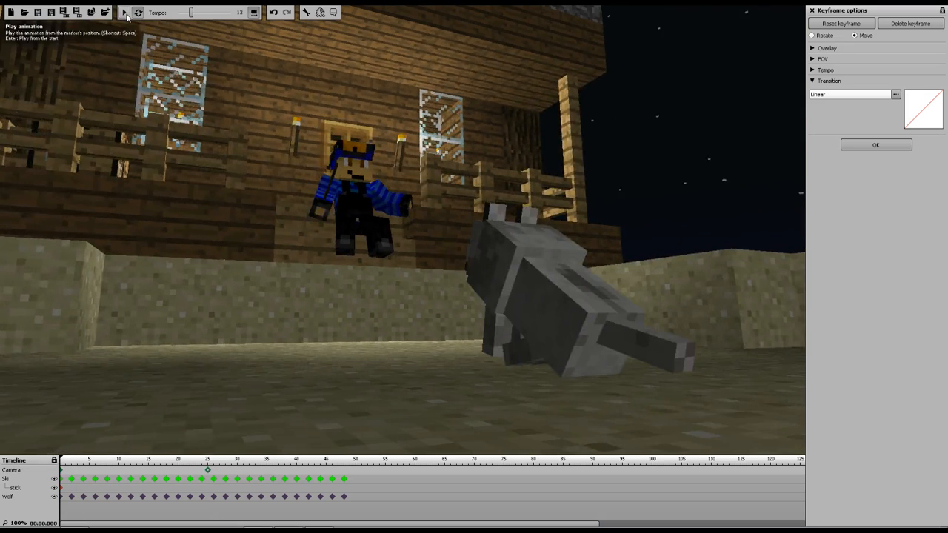
click(124, 12)
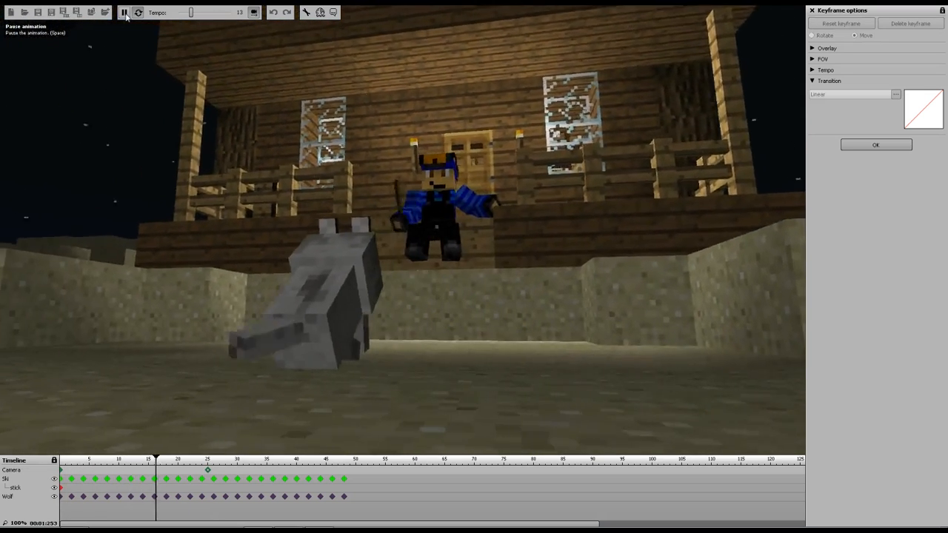
click(124, 13)
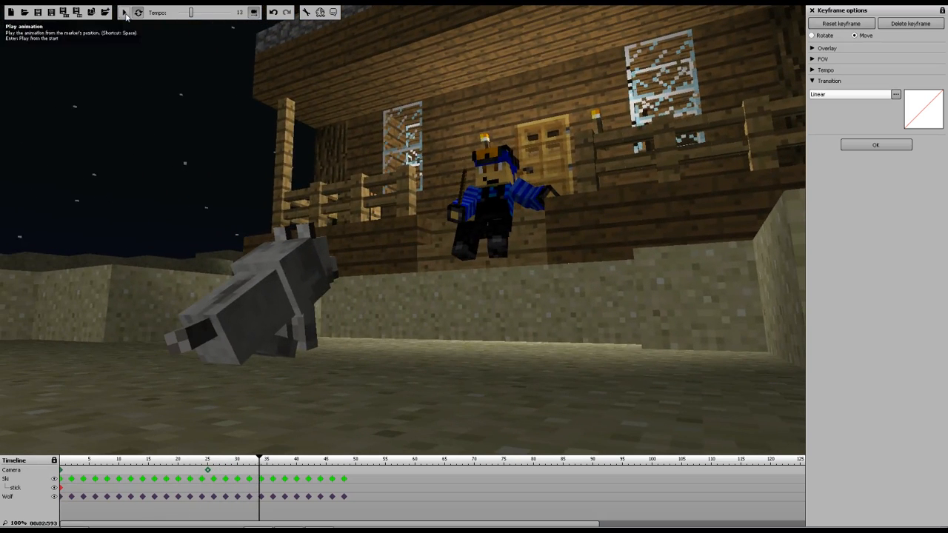
Add a camera keyframe at frame 27 and set the frame-25 camera keyframe's transition to Instant
click(220, 471)
click(221, 471)
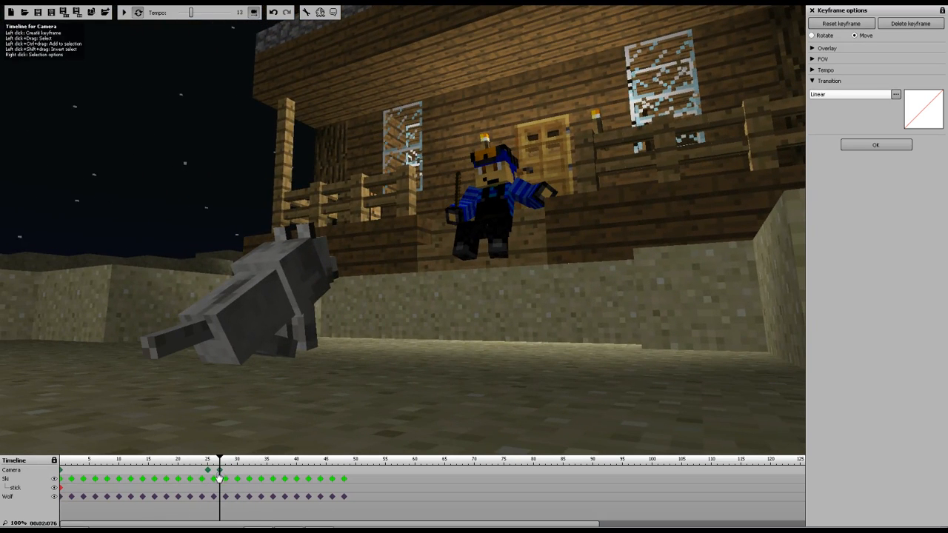
click(208, 471)
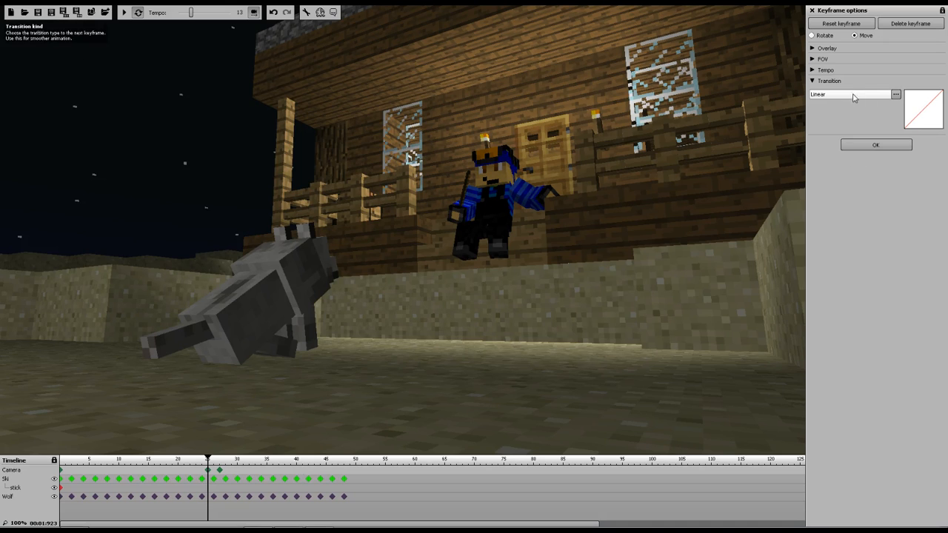
click(853, 96)
click(835, 149)
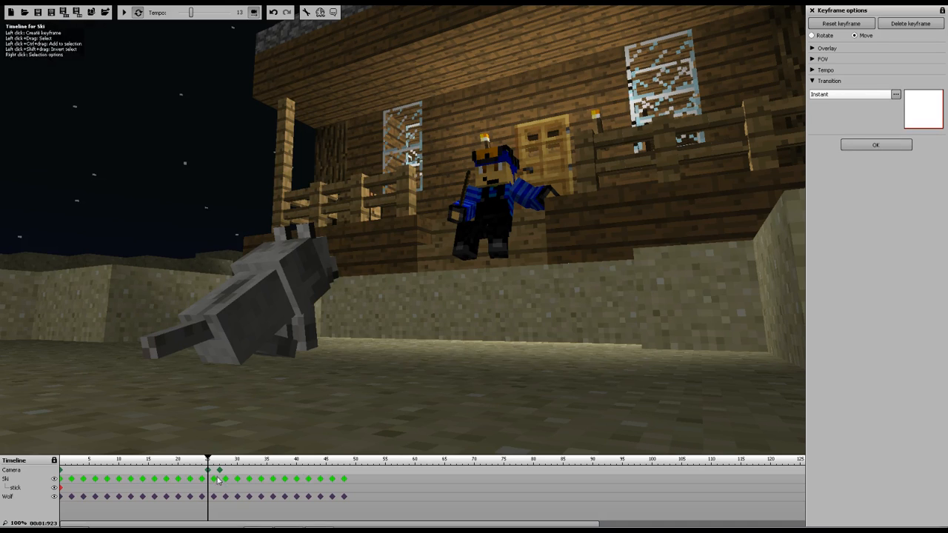
Reposition the camera at the frame-27 keyframe into an over-the-shoulder shot from Ski toward the wolf
click(220, 471)
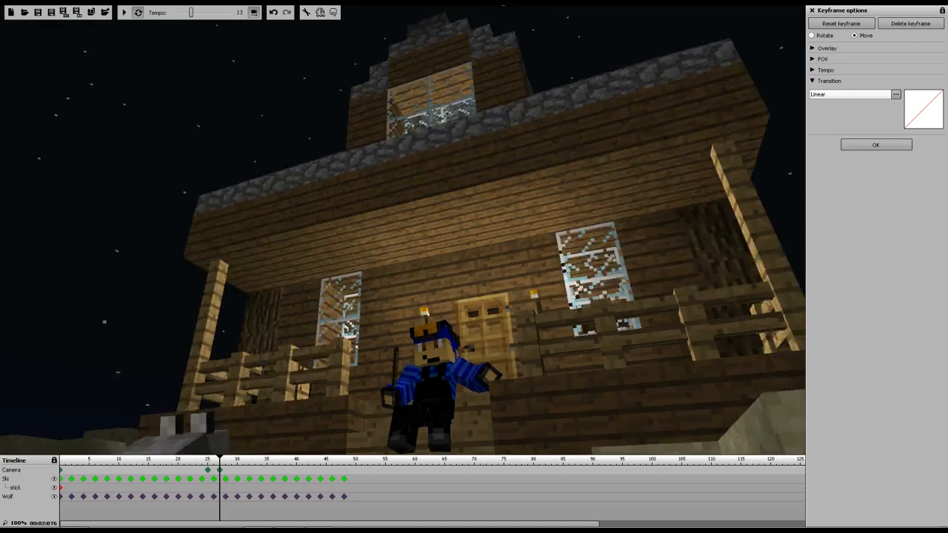
right_drag(403, 230, 509, 220)
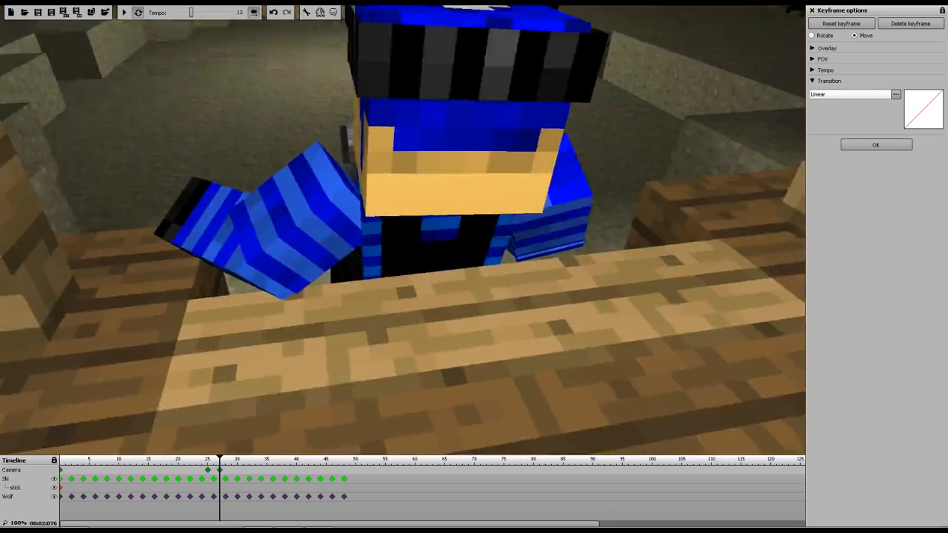
key(s)
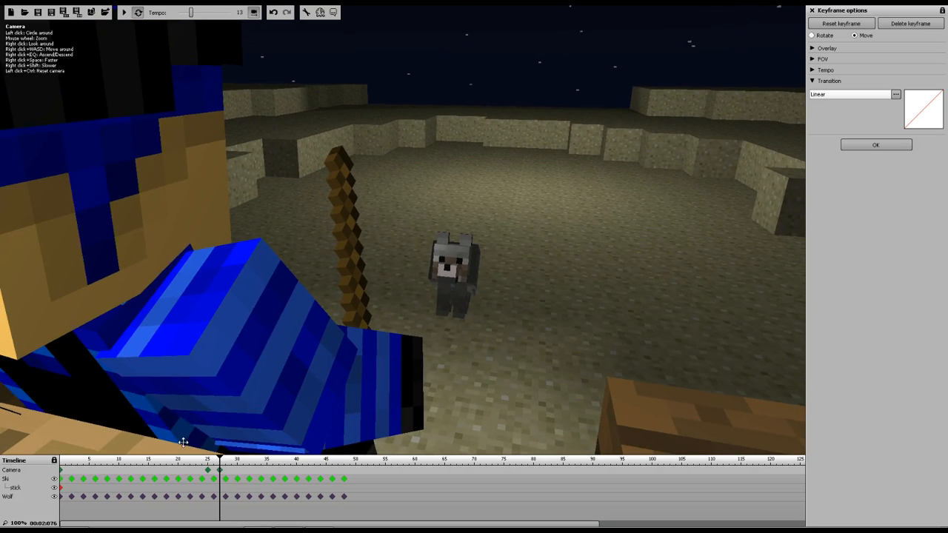
Replay the animation from the start to review the camera cut, then pause
click(61, 459)
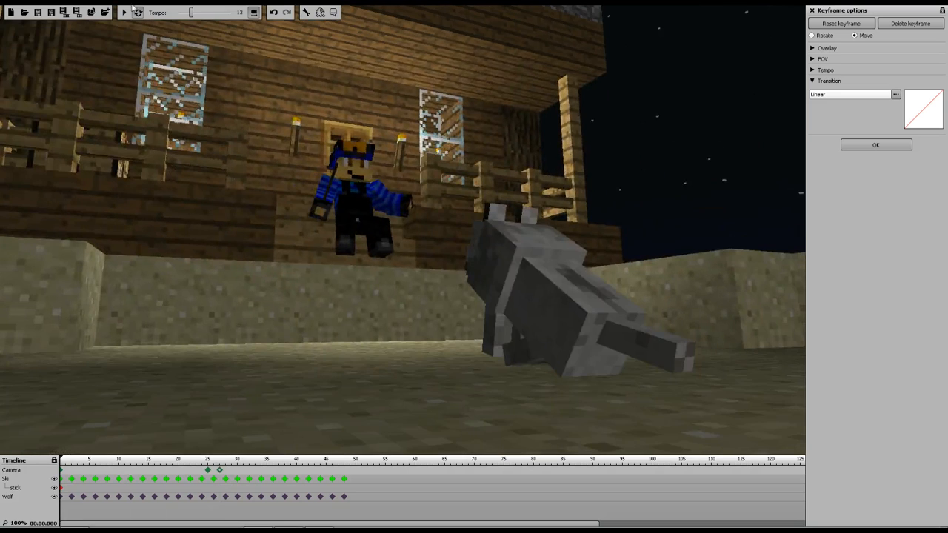
click(125, 13)
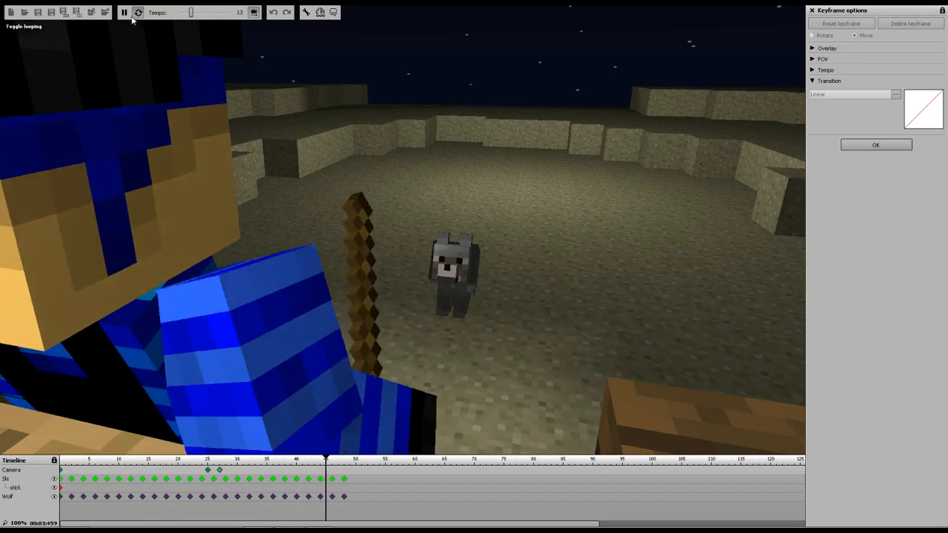
click(125, 13)
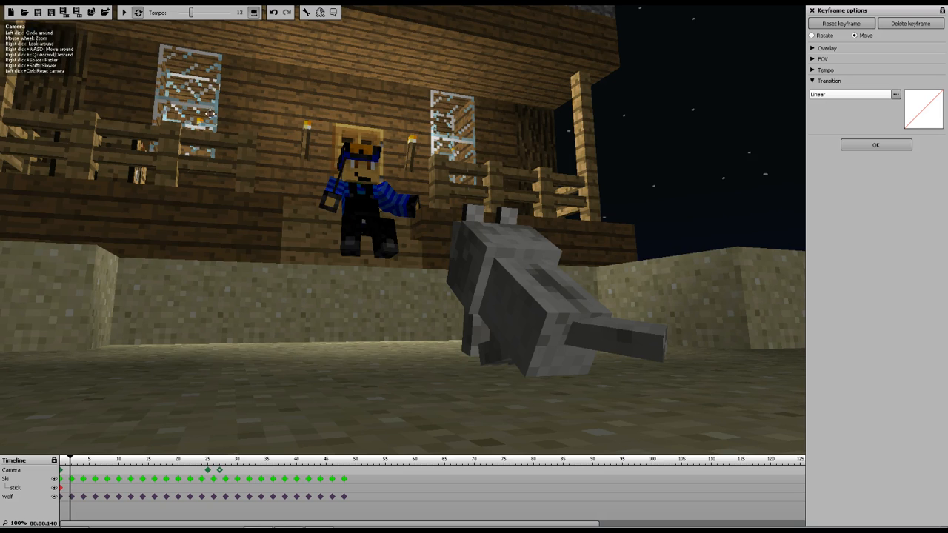
Delete the selected camera from the scene
key(Delete)
right_drag(254, 19, 796, 184)
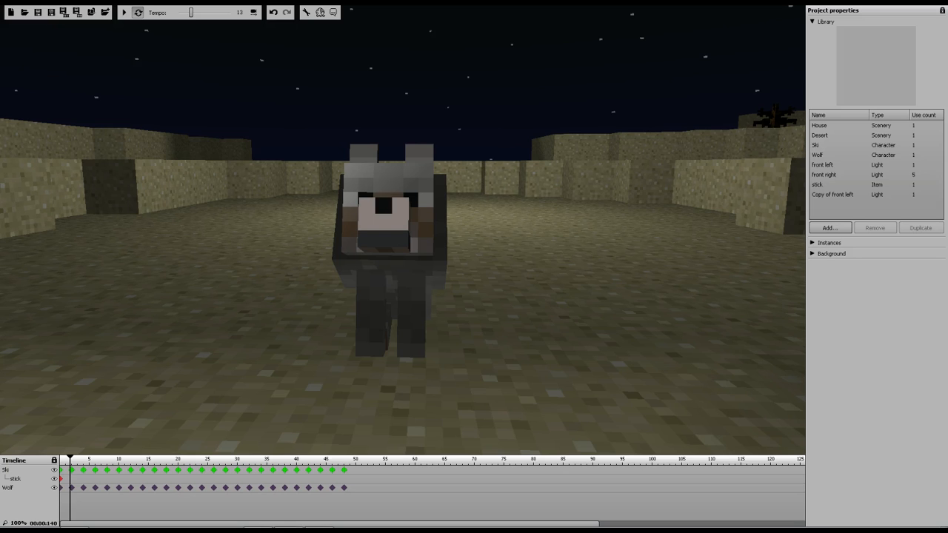
Select the wolf's frame-4 keyframe and rotate its head
drag(510, 222, 3, 225)
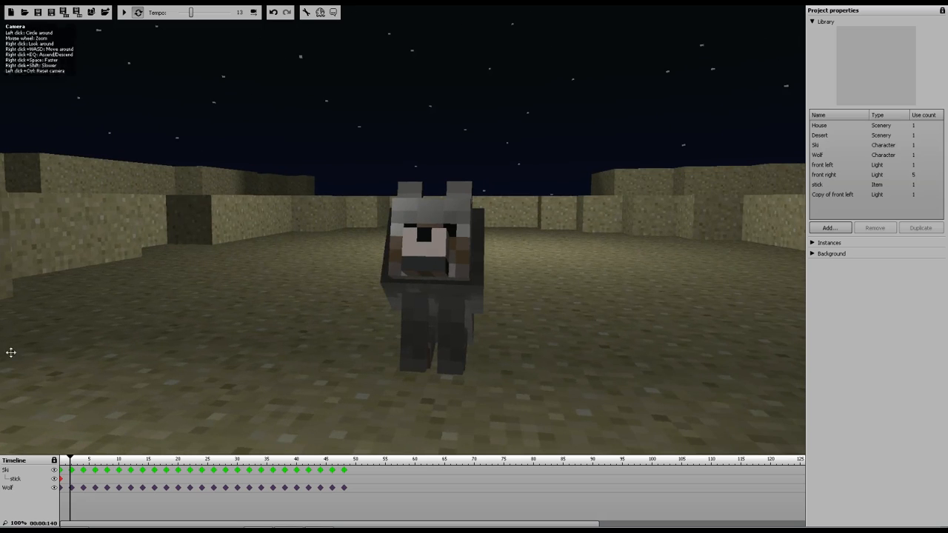
click(83, 487)
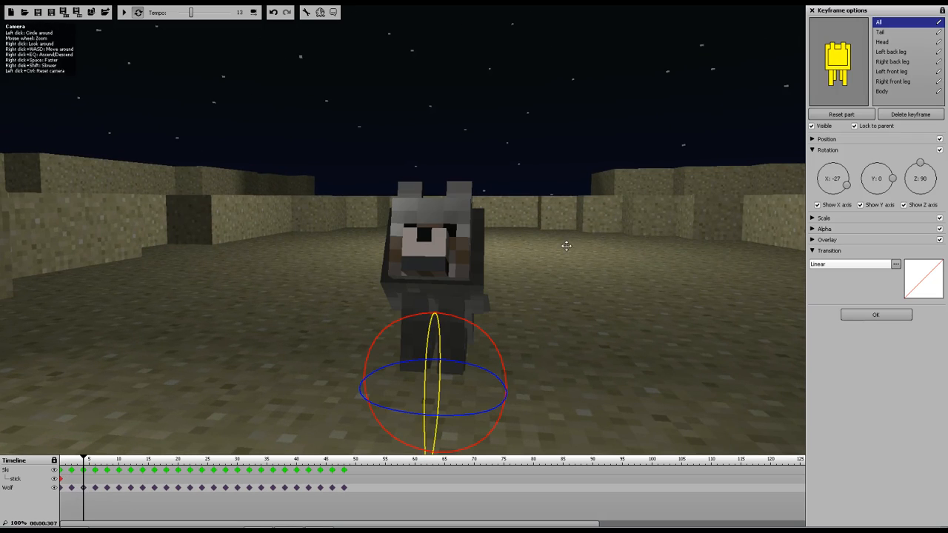
click(838, 63)
drag(489, 211, 452, 211)
Step through the wolf's keyframes and play the animation to review its head motion, then pause
click(107, 489)
click(190, 487)
click(225, 488)
click(285, 487)
click(333, 488)
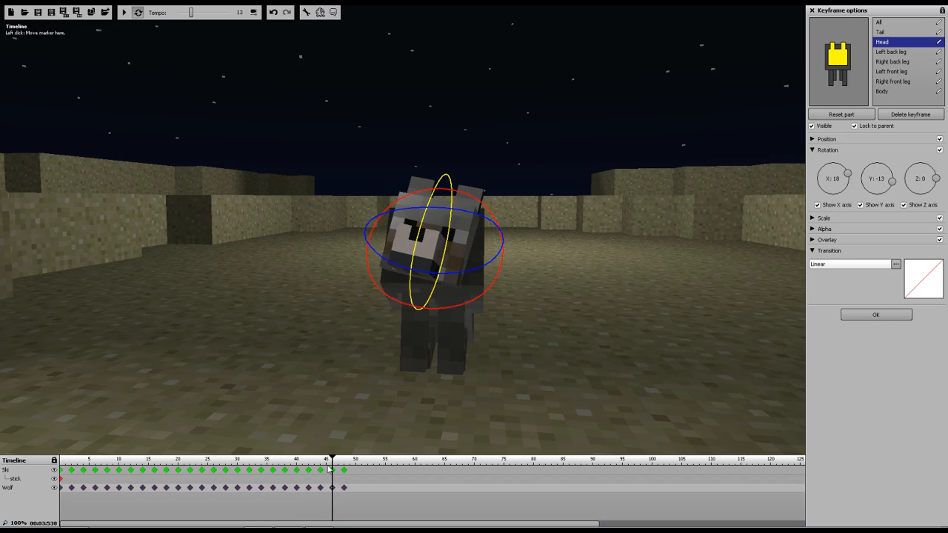
click(121, 13)
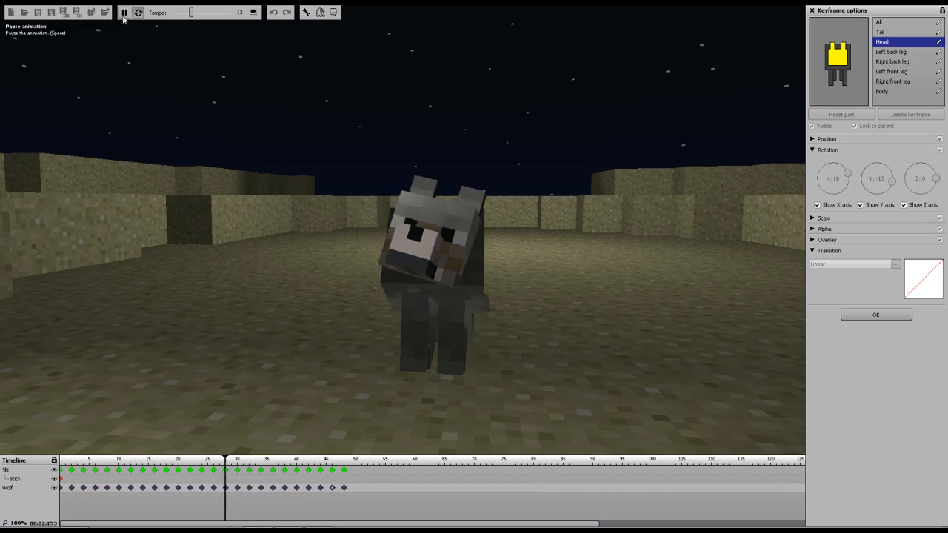
click(123, 13)
Select the wolf's frame-48 keyframe and rotate its head
click(343, 488)
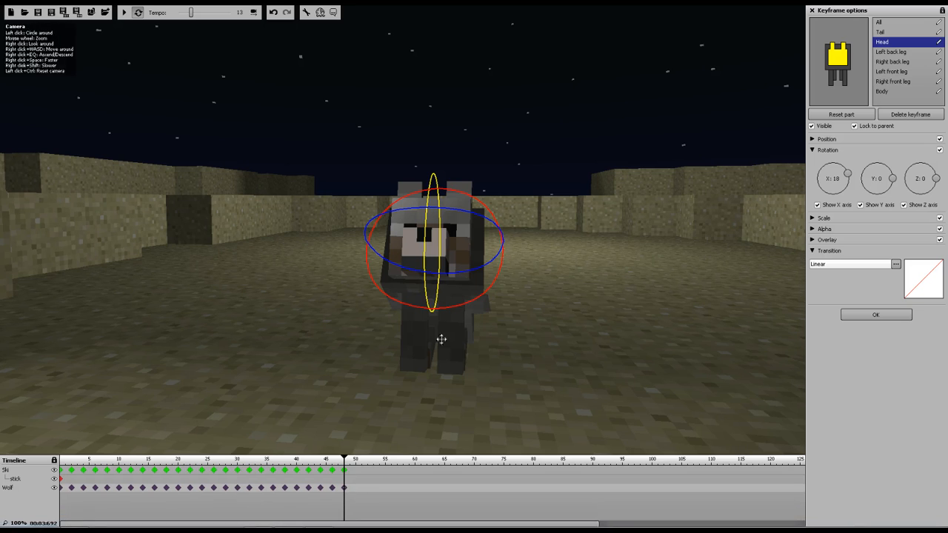
drag(608, 263, 3, 198)
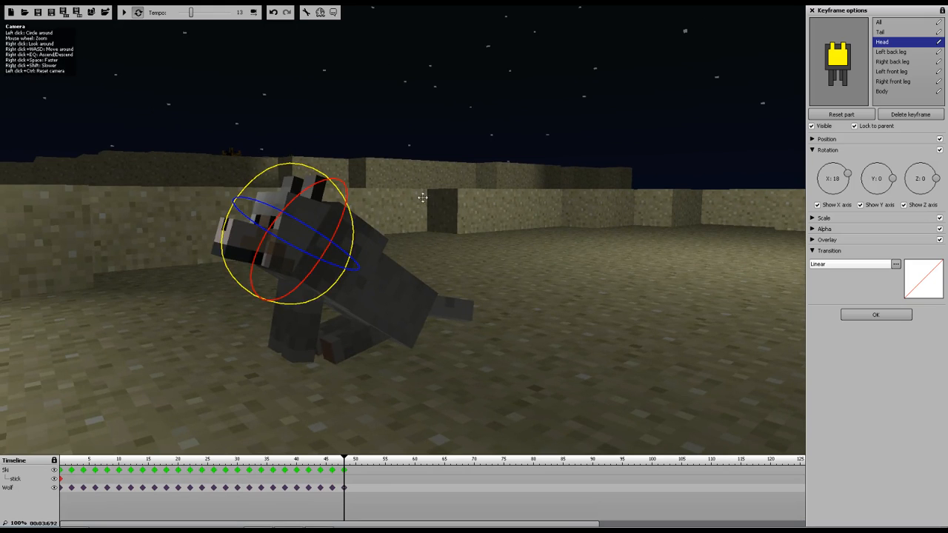
right_drag(448, 211, 389, 204)
right_drag(50, 210, 49, 210)
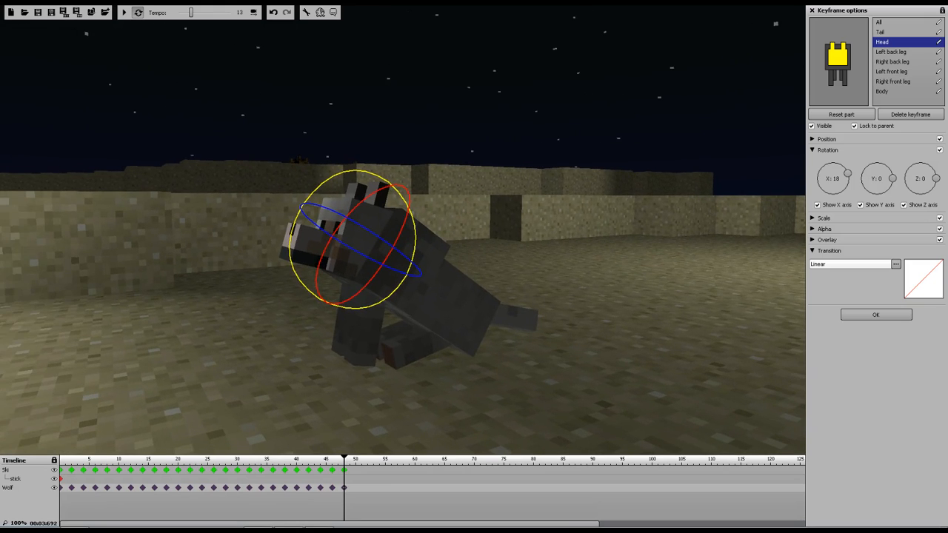
Add a wolf keyframe at frame 51 and tilt the whole wolf forward
click(364, 494)
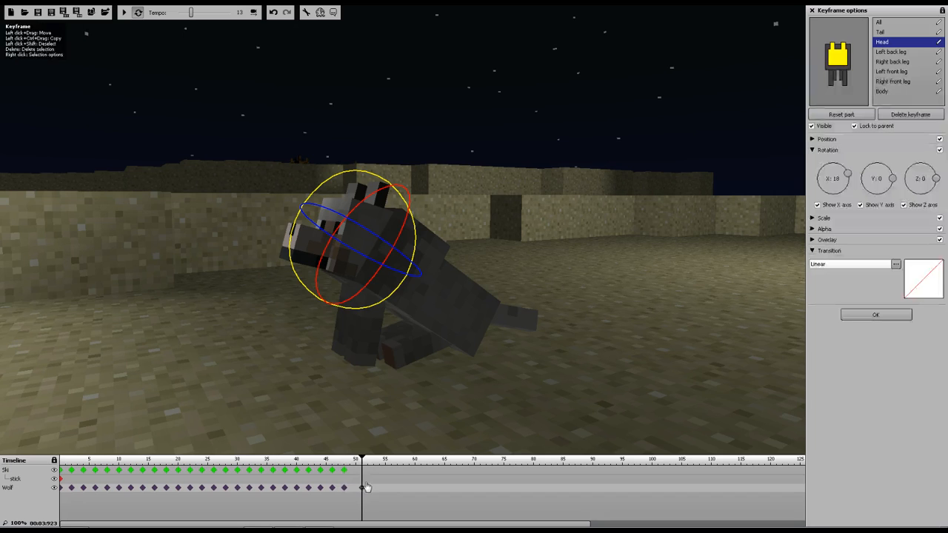
click(880, 22)
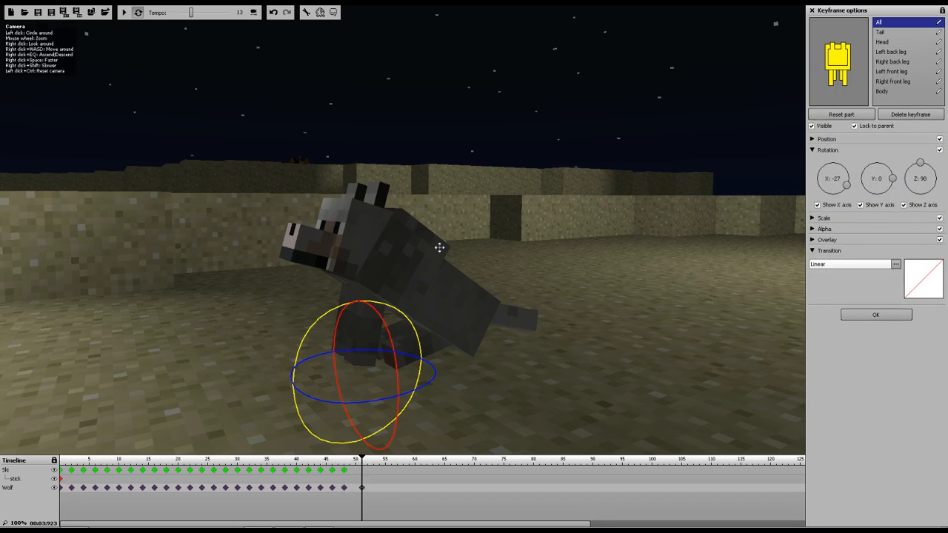
drag(398, 307, 323, 309)
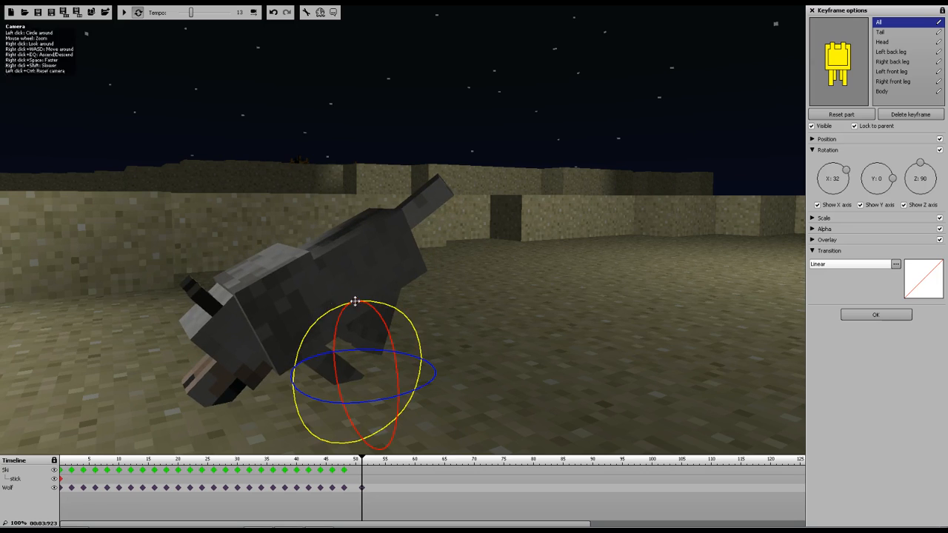
Rotate the wolf's head down and swing its left front leg back at frame 51
click(835, 54)
drag(274, 267, 326, 302)
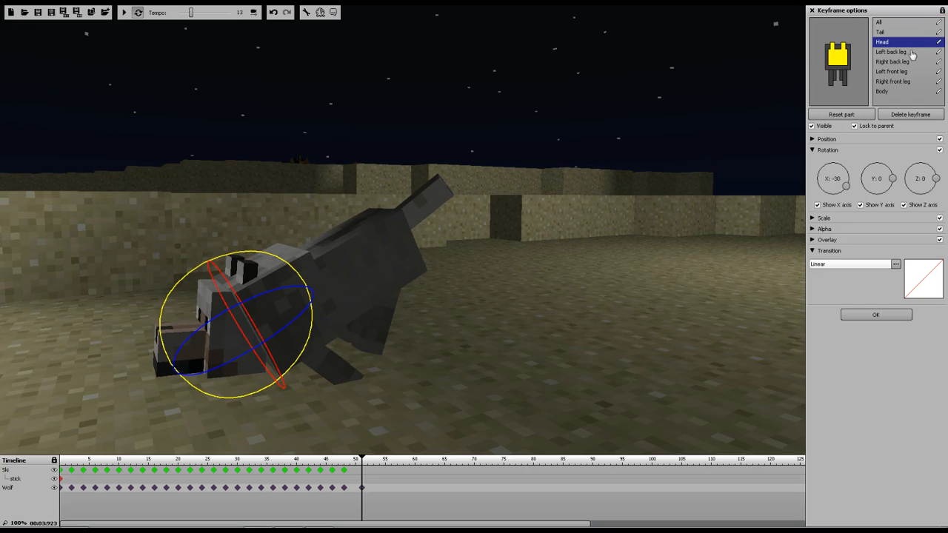
click(892, 72)
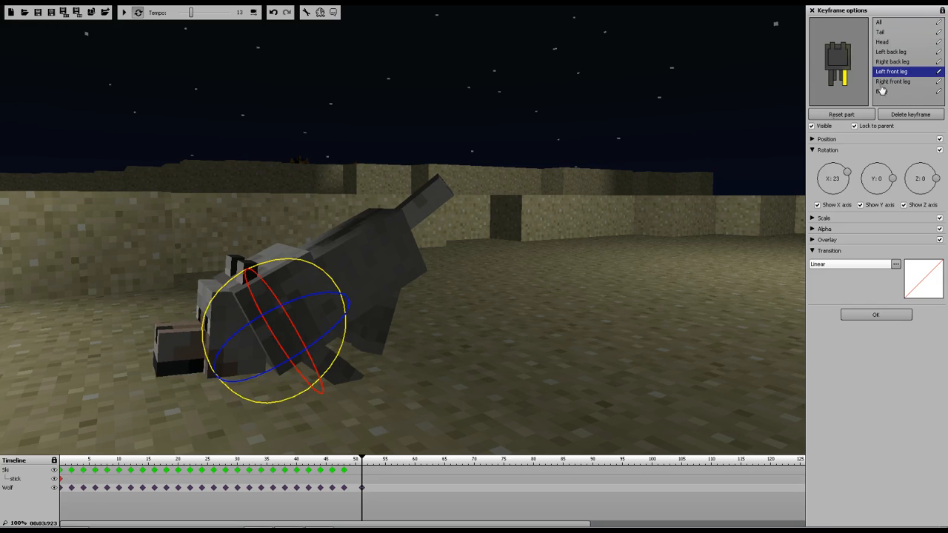
drag(321, 271, 432, 463)
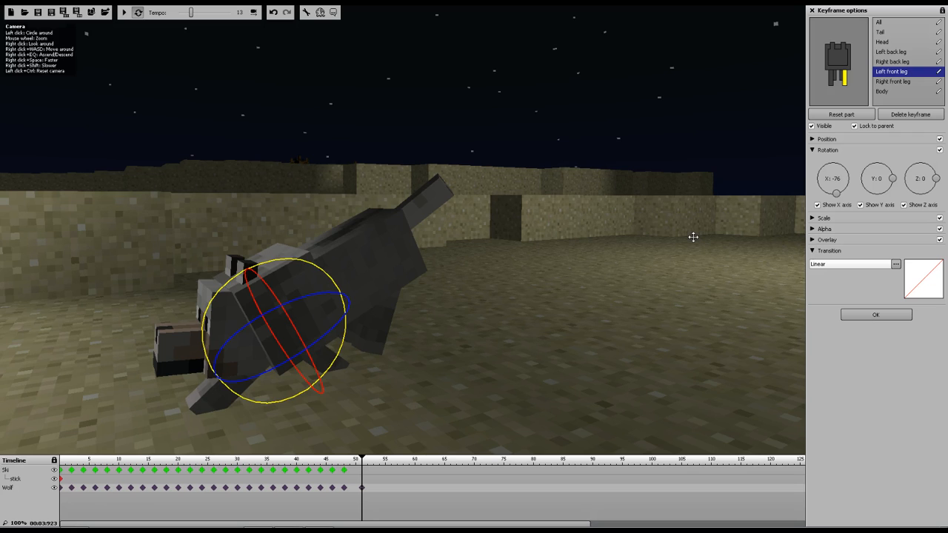
Rotate the wolf's right front leg back to match the left front leg
click(901, 62)
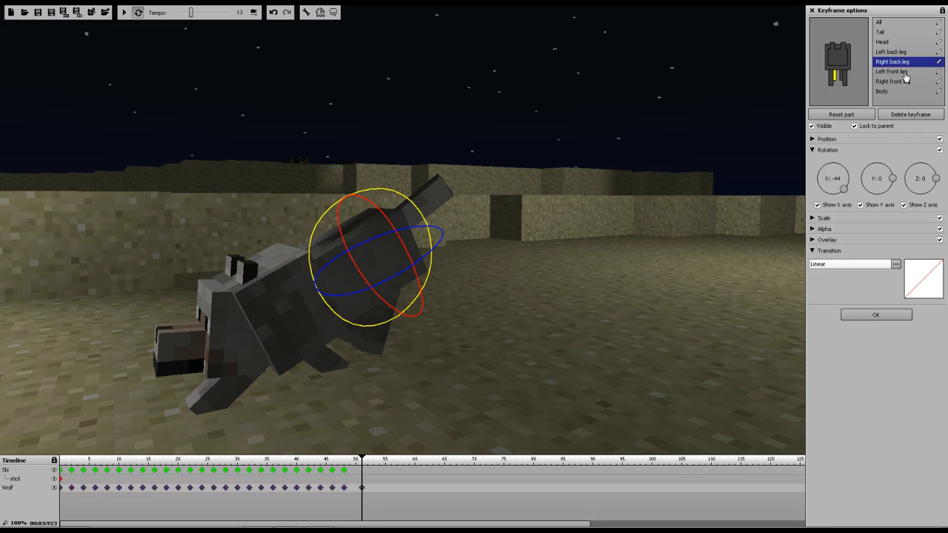
click(904, 73)
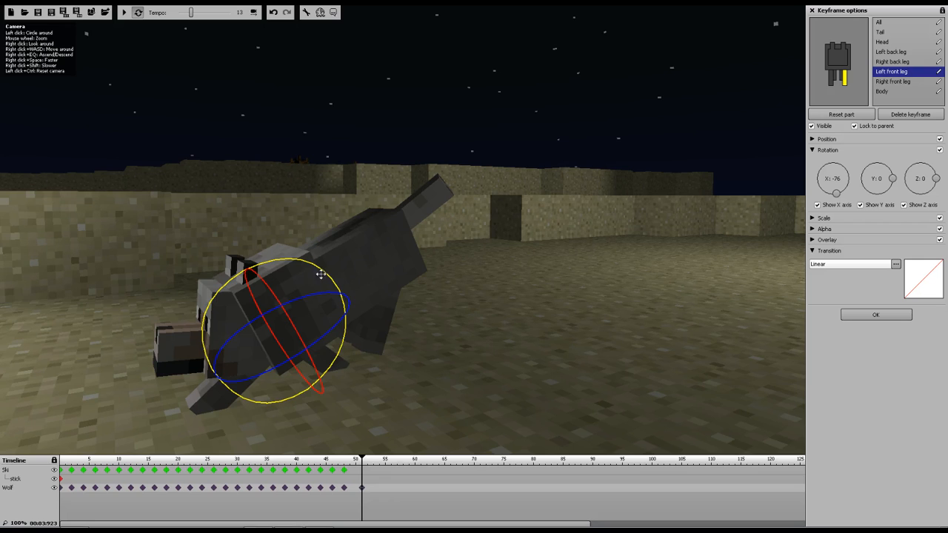
click(882, 23)
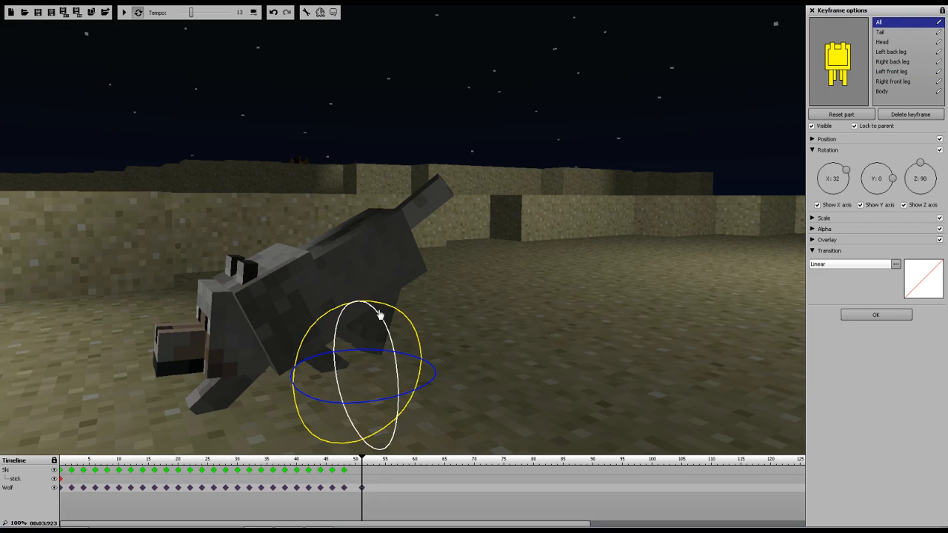
mouse_move(391, 311)
mouse_down()
mouse_move(401, 313)
mouse_move(393, 316)
mouse_up()
right_drag(516, 330, 699, 334)
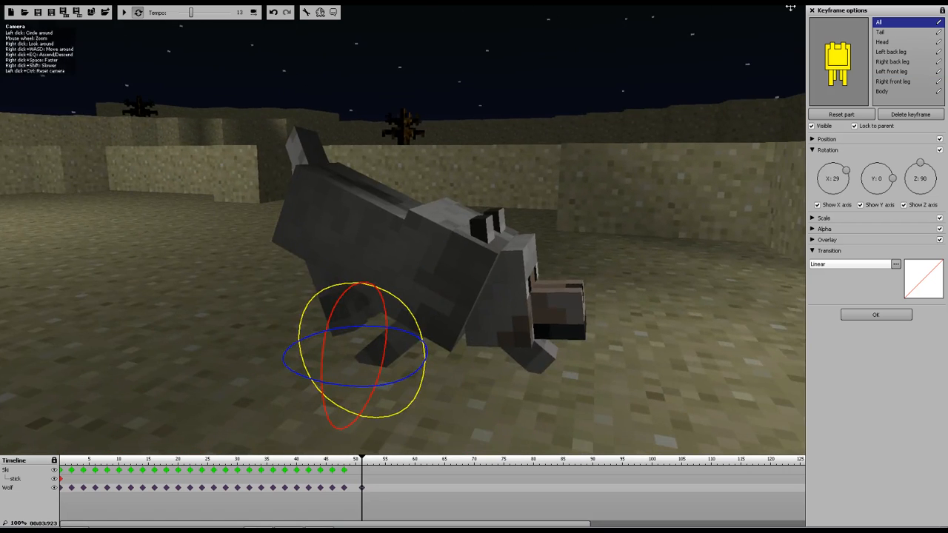
click(895, 81)
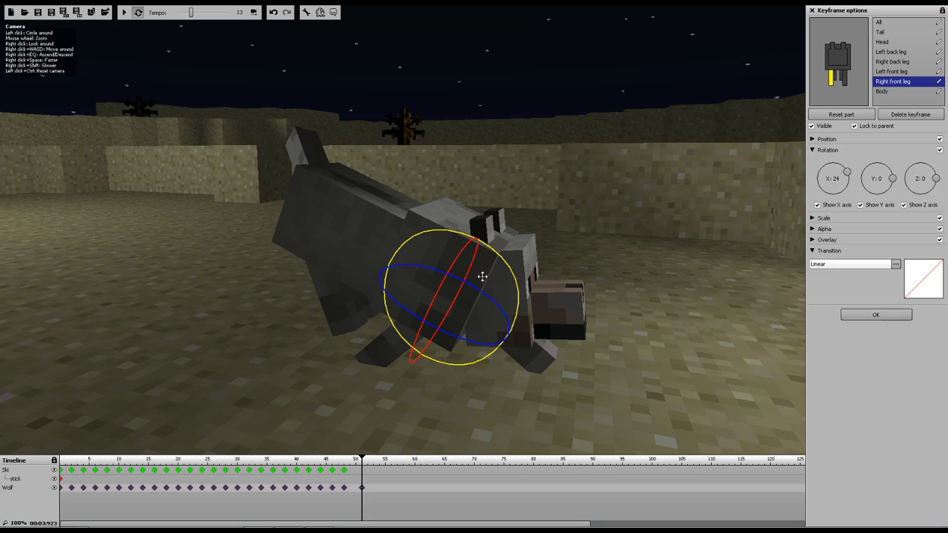
drag(440, 243, 406, 241)
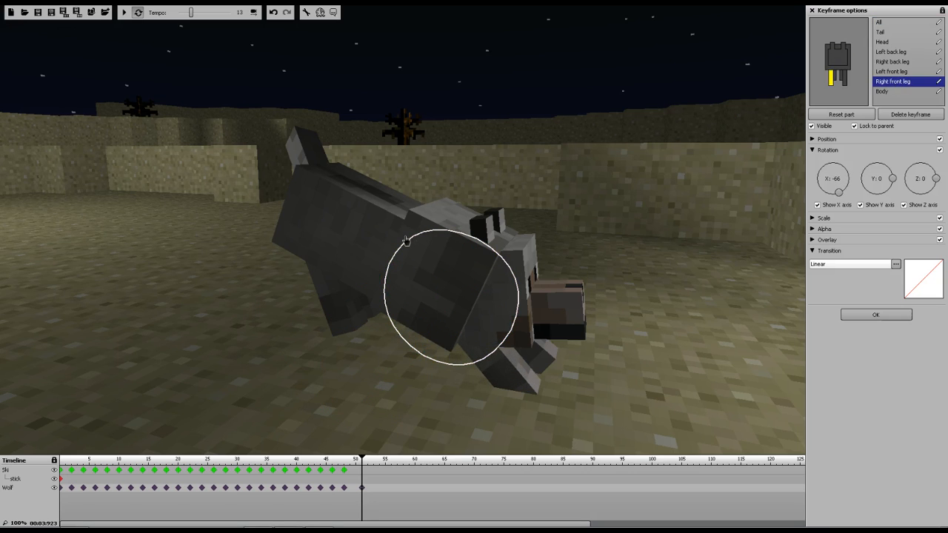
Reduce the whole wolf's forward tilt to about 8 degrees, lower it toward the ground, and select its body
click(881, 22)
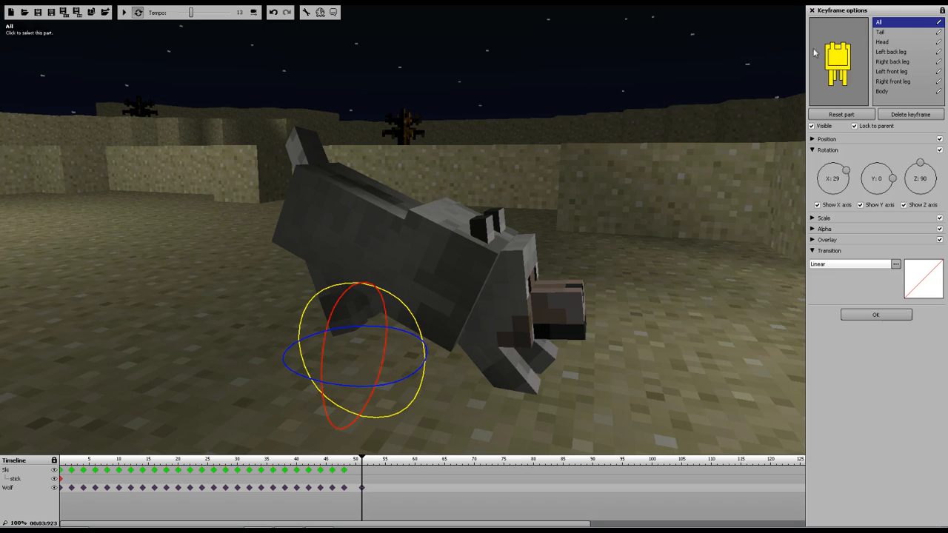
drag(402, 303, 377, 296)
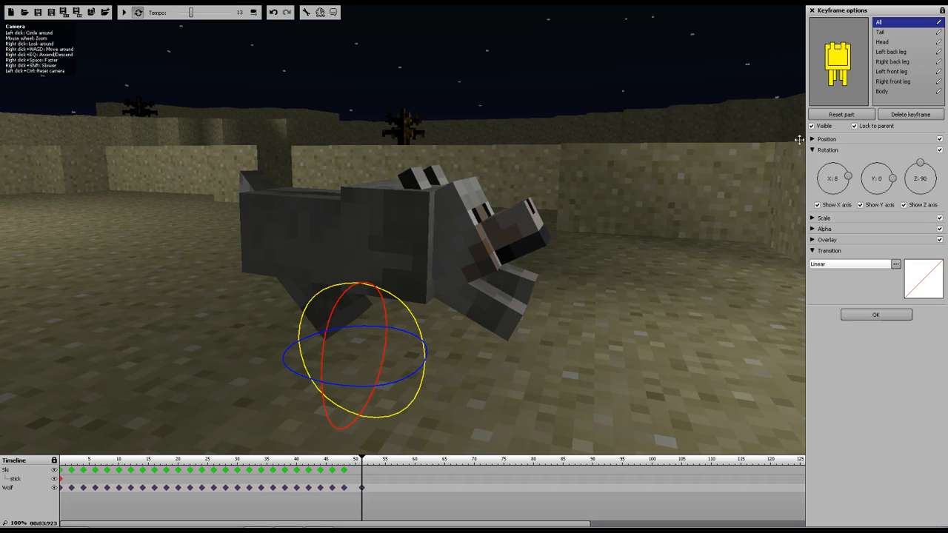
click(812, 139)
drag(356, 255, 360, 294)
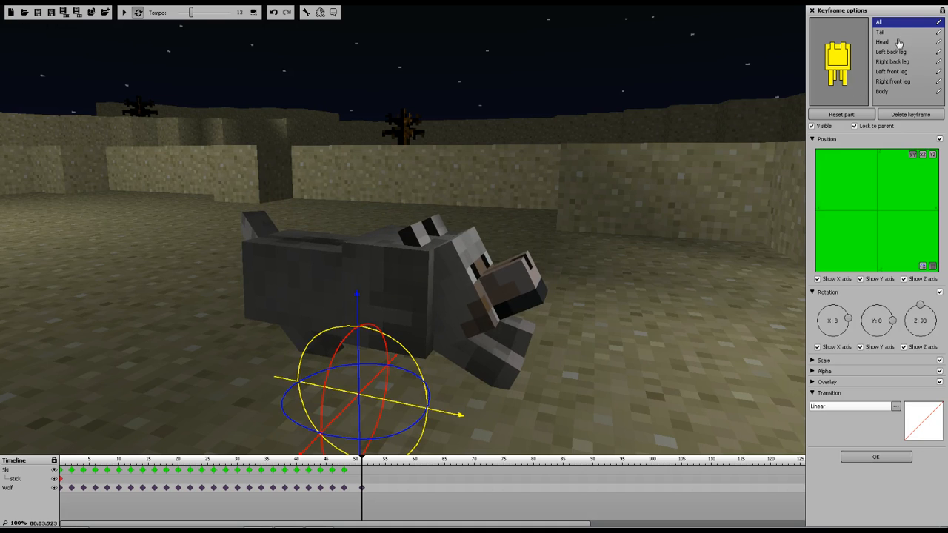
click(894, 94)
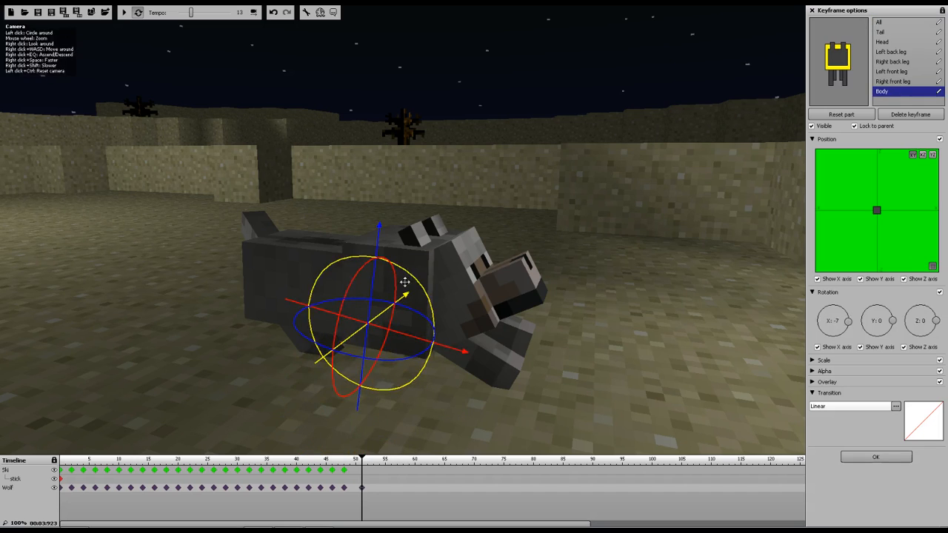
Nudge the wolf's body rotation and tilt its head further down to about -35 degrees
drag(408, 275, 415, 283)
click(881, 41)
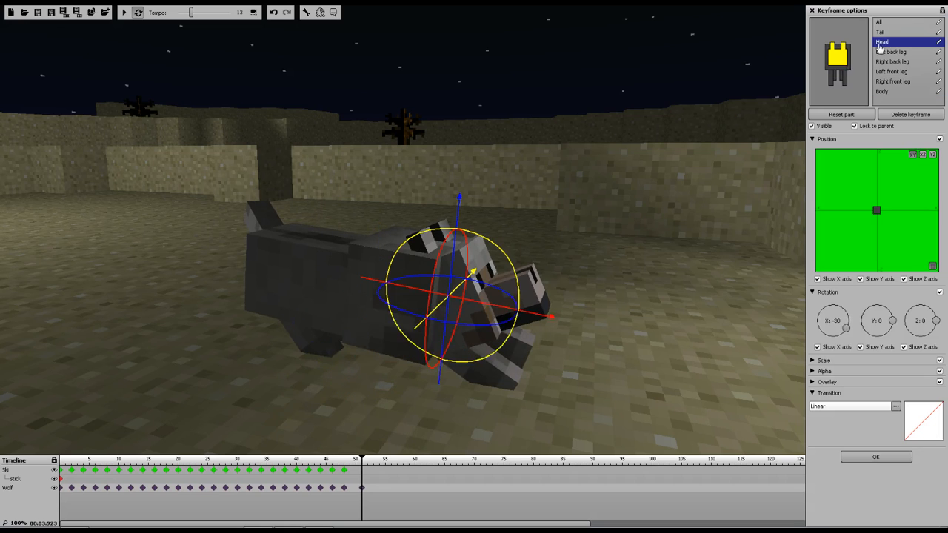
drag(502, 253, 500, 254)
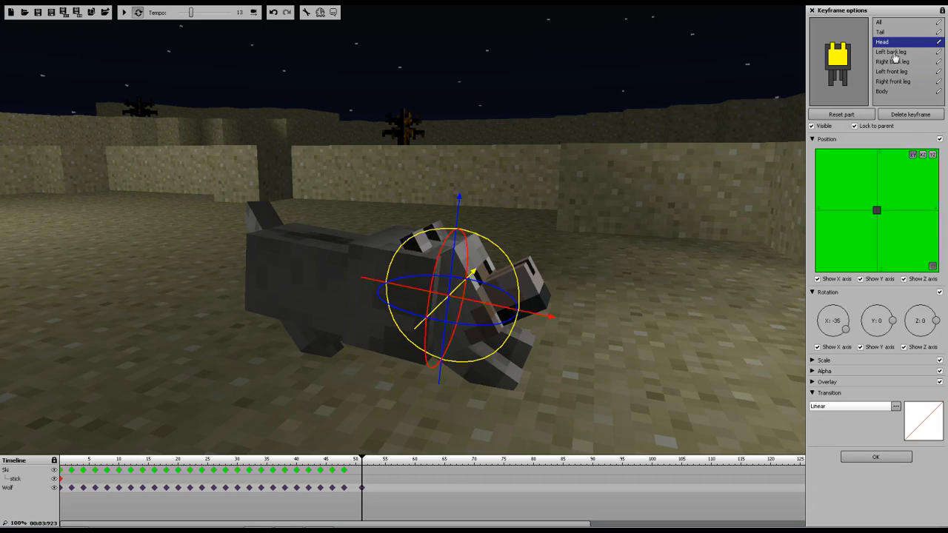
Rotate the wolf's left back leg forward to about 55 degrees
click(892, 53)
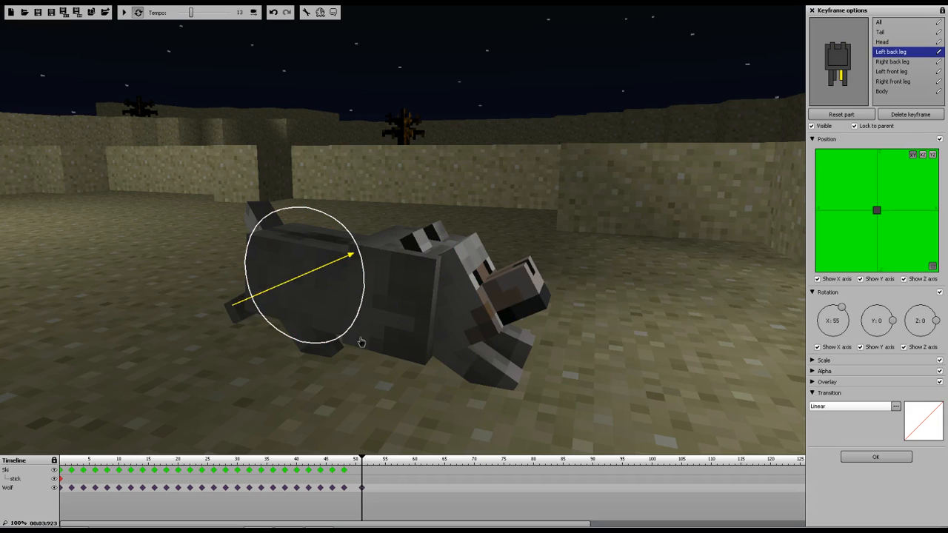
drag(362, 342, 323, 243)
click(891, 62)
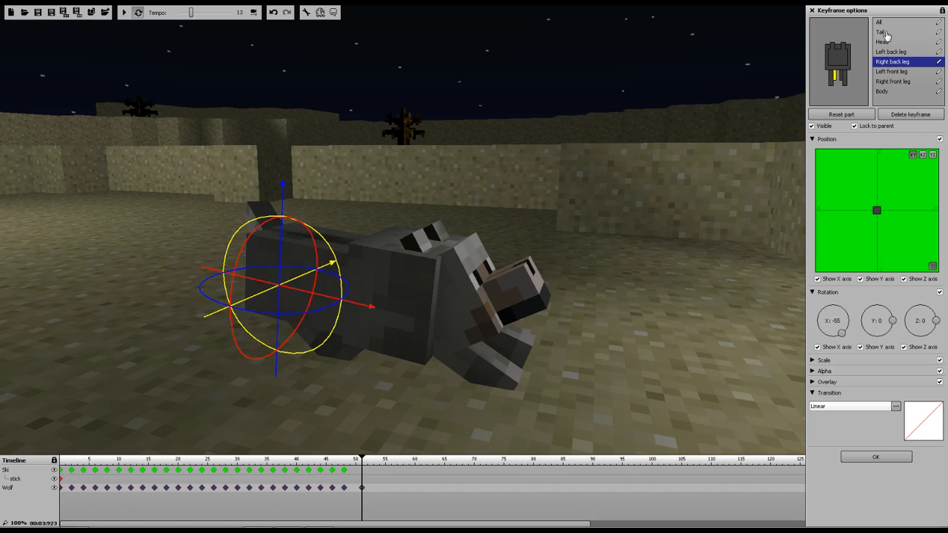
Rotate the wolf's tail down to about -13 degrees on X
click(886, 33)
drag(347, 123, 347, 124)
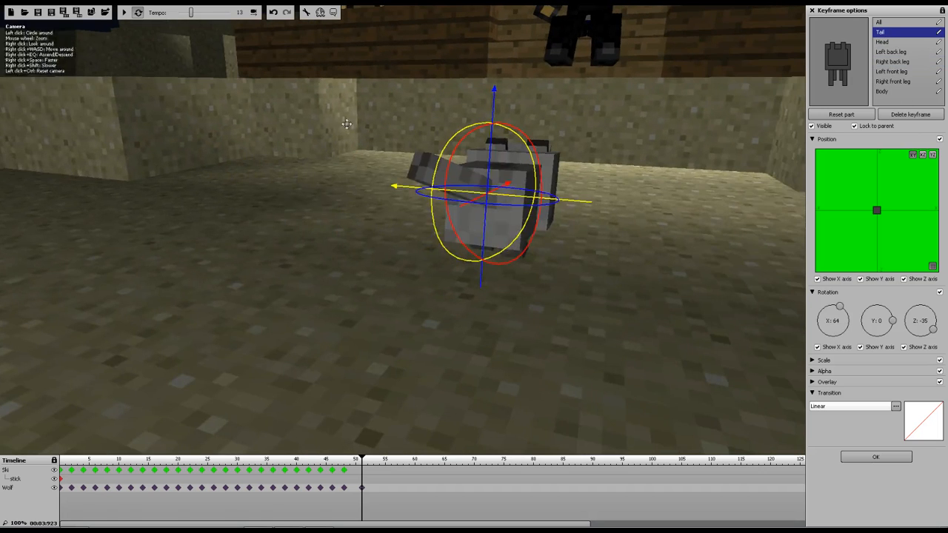
drag(457, 205, 370, 142)
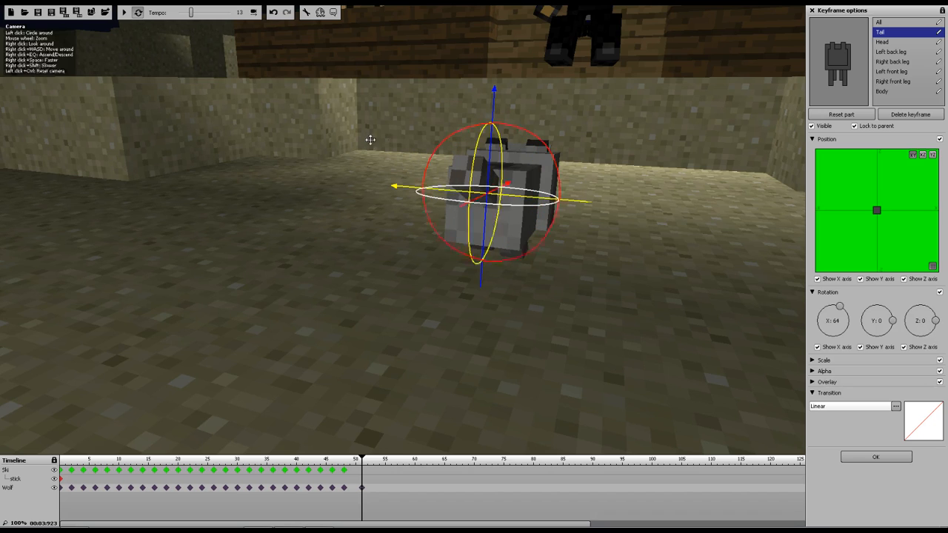
drag(481, 143, 466, 198)
mouse_move(483, 185)
right_down()
mouse_move(370, 181)
mouse_move(359, 196)
mouse_move(367, 241)
mouse_move(351, 237)
right_up()
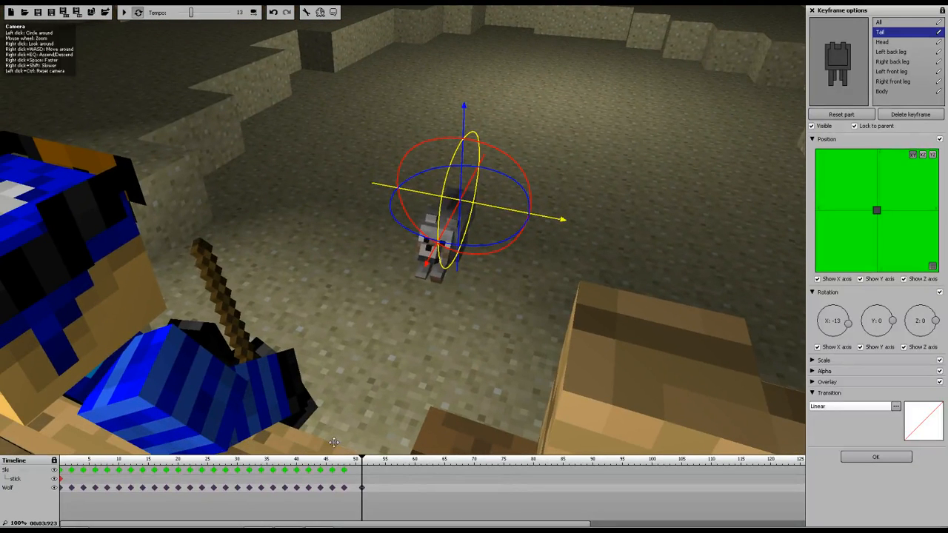
Scrub back on the timeline and play the animation to preview the wolf's crouch
drag(358, 461, 235, 459)
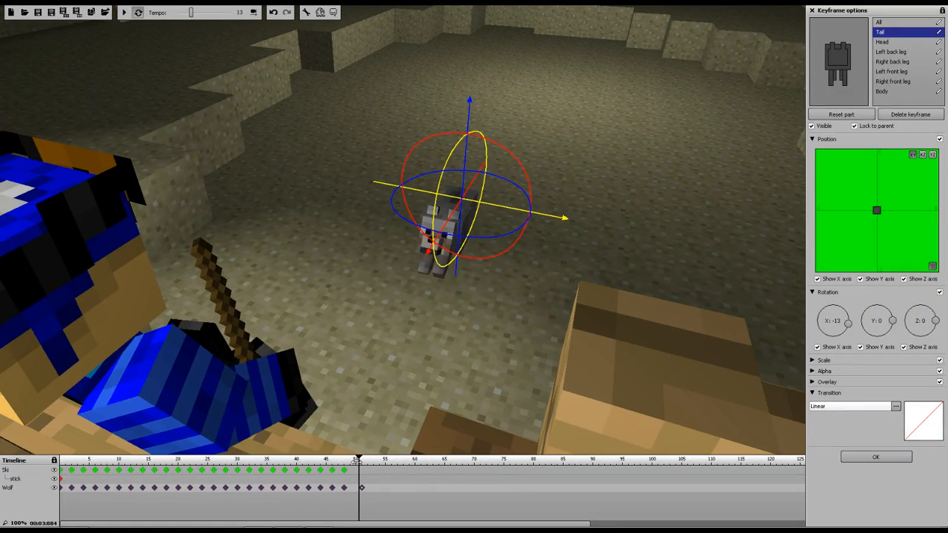
click(233, 460)
click(127, 16)
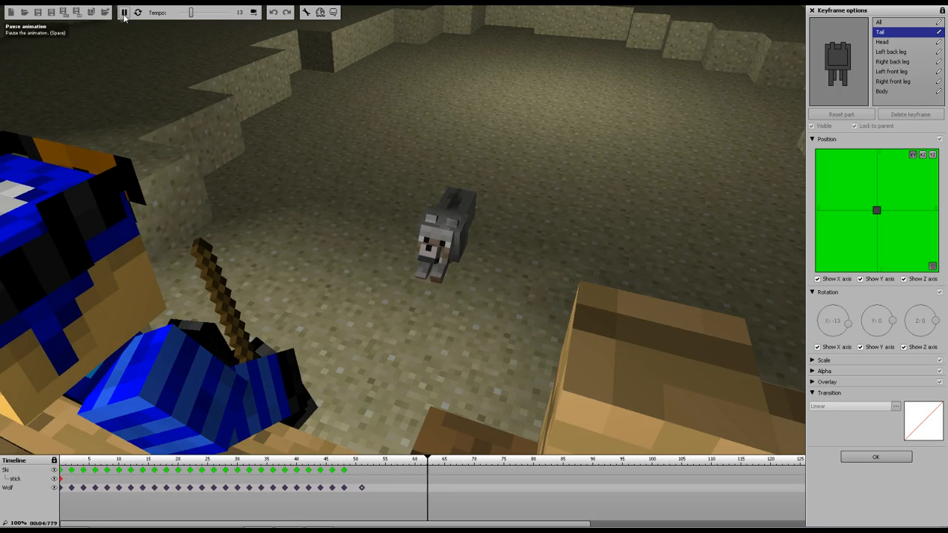
click(124, 12)
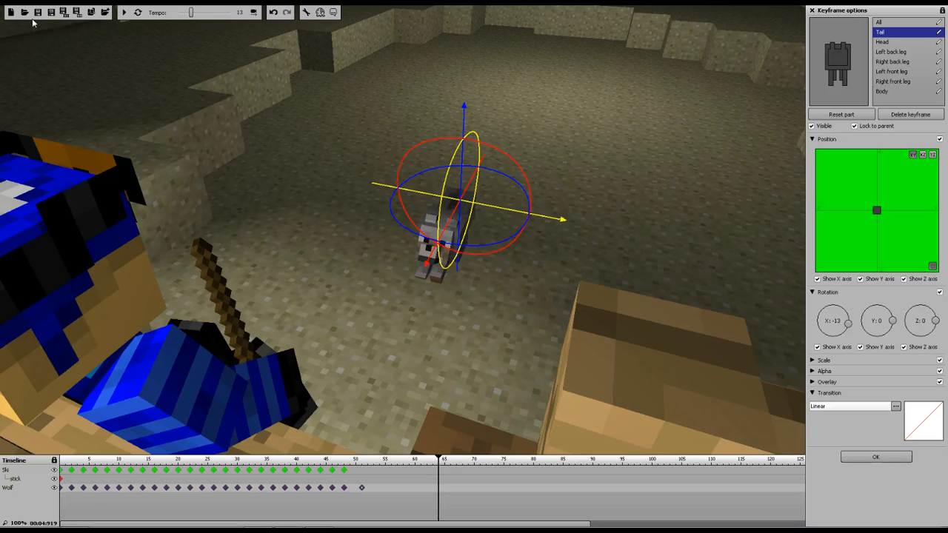
Add a wolf keyframe at frame 55 and tilt the whole wolf back to about -49 degrees
right_drag(474, 298, 361, 267)
key(d)
key(s)
key(w)
key(s)
key(s)
key(w)
key(a)
key(d)
key(a)
key(w)
key(d)
key(w)
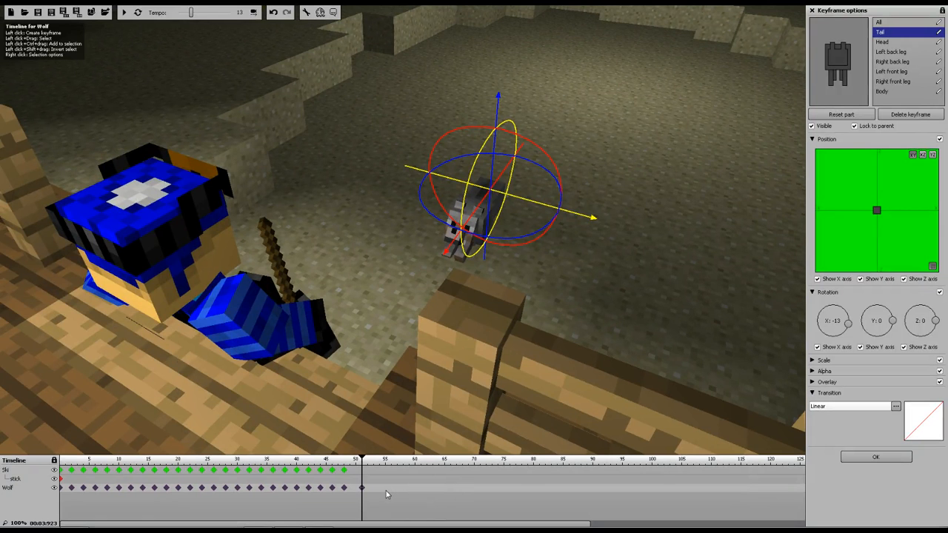
click(385, 493)
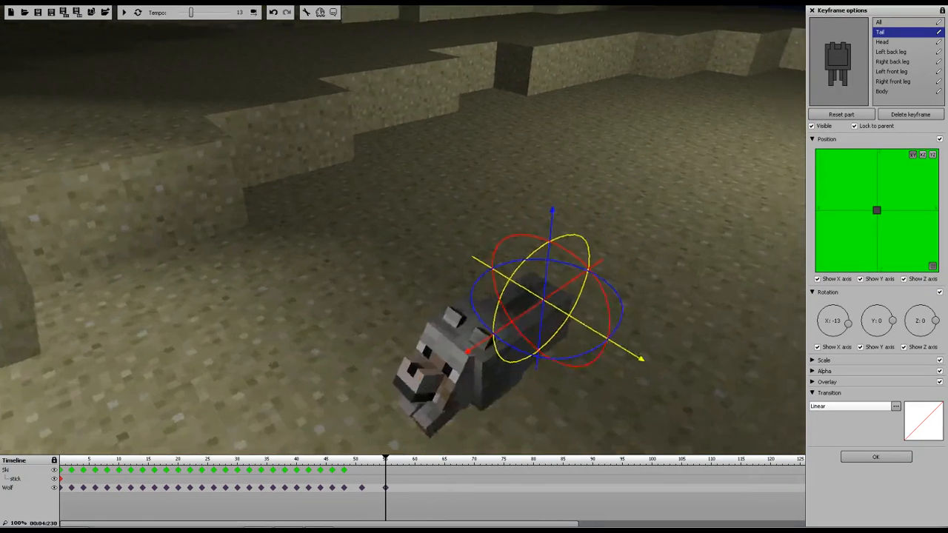
scroll(68, 331, down, 3)
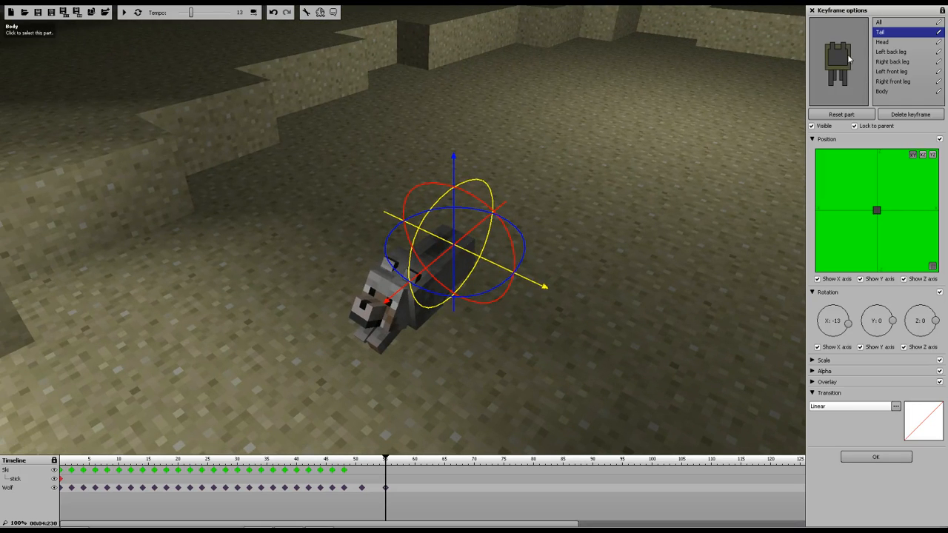
click(883, 92)
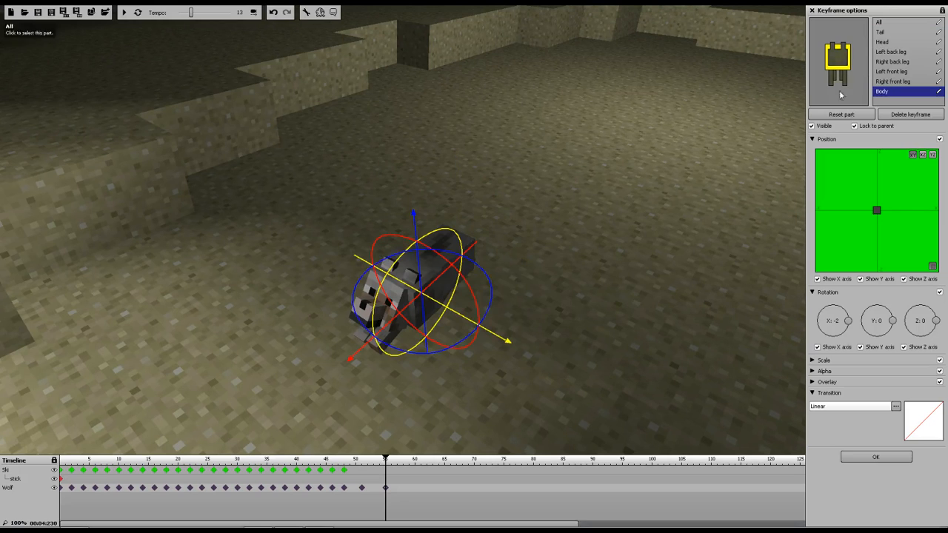
drag(430, 237, 466, 189)
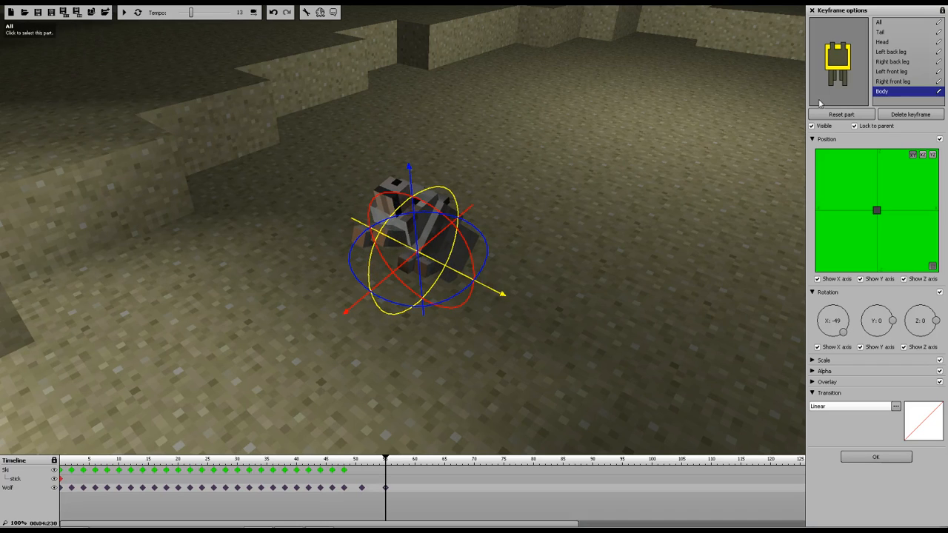
Rotate both back legs for the rearing pose, the right back leg to about 37 degrees
click(892, 51)
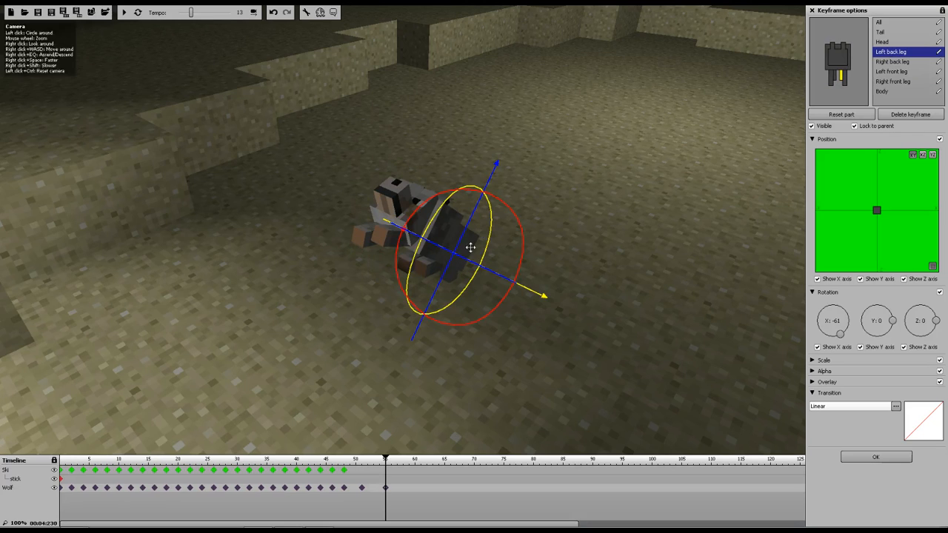
drag(469, 181, 388, 256)
click(891, 62)
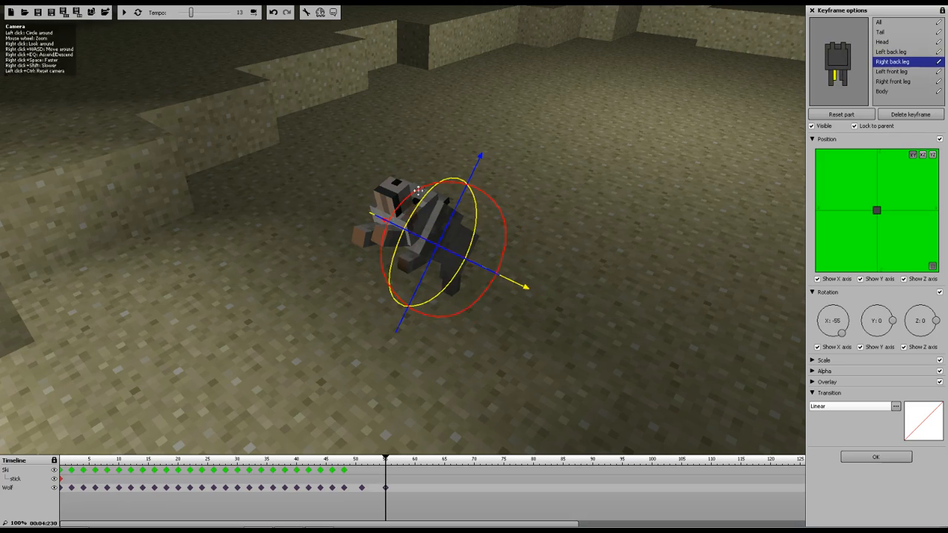
drag(450, 182, 380, 246)
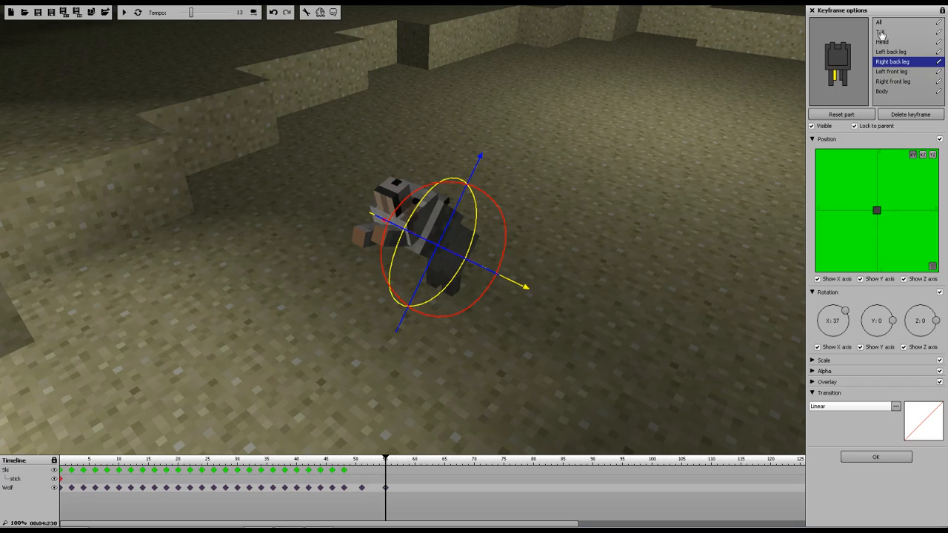
Raise the wolf's head to about 44 degrees and straighten both front legs near 0 degrees
click(881, 42)
drag(419, 172, 363, 252)
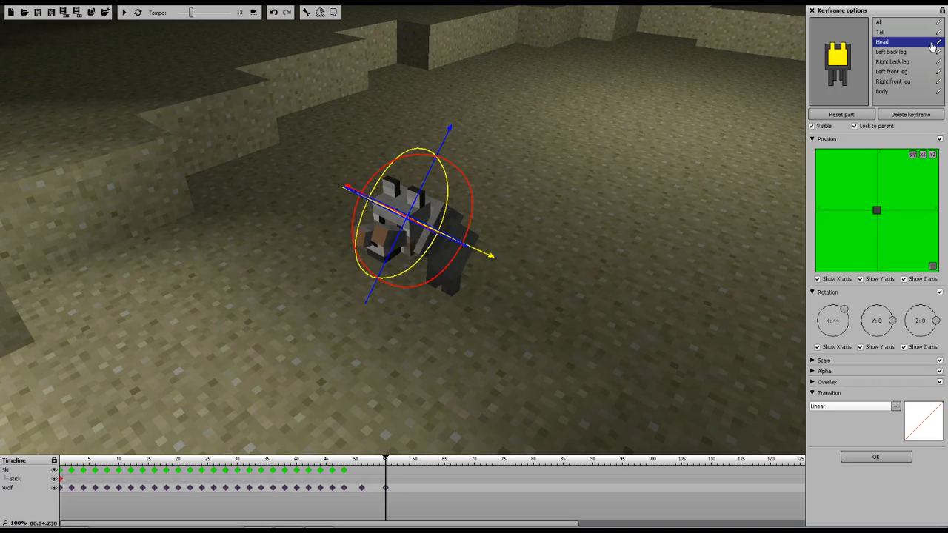
click(893, 82)
drag(379, 182, 379, 274)
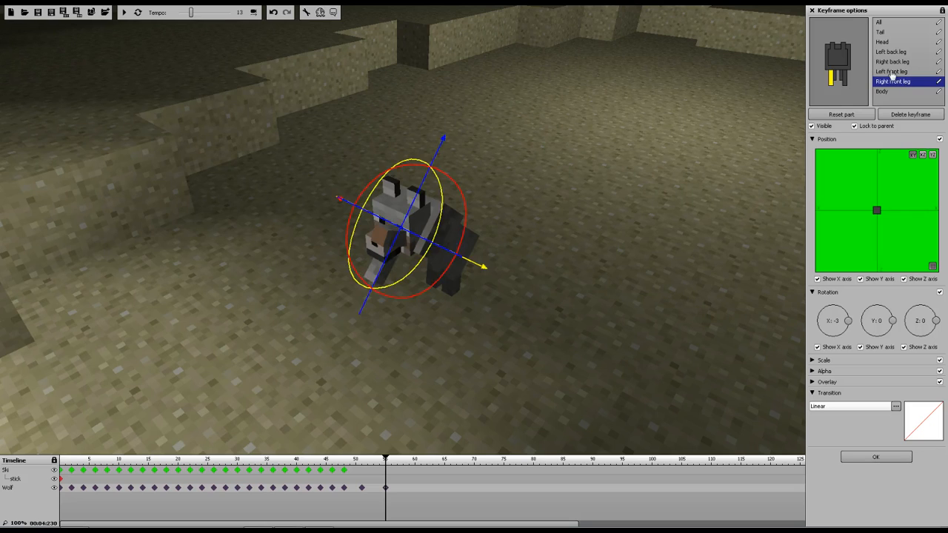
click(891, 71)
drag(429, 174, 396, 239)
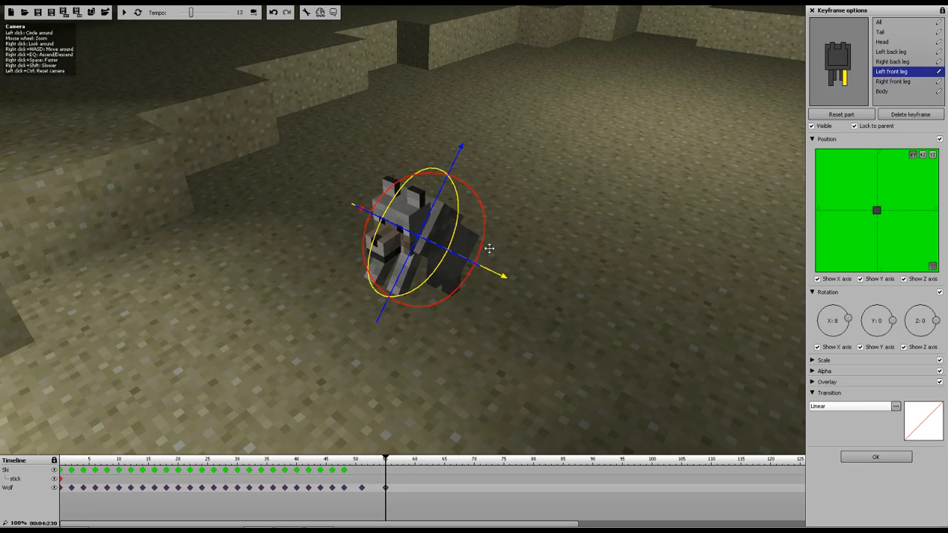
Fine-tune the legs, turning the right front leg to about -11 degrees on Y
key(a)
right_drag(545, 331, 585, 335)
key(w)
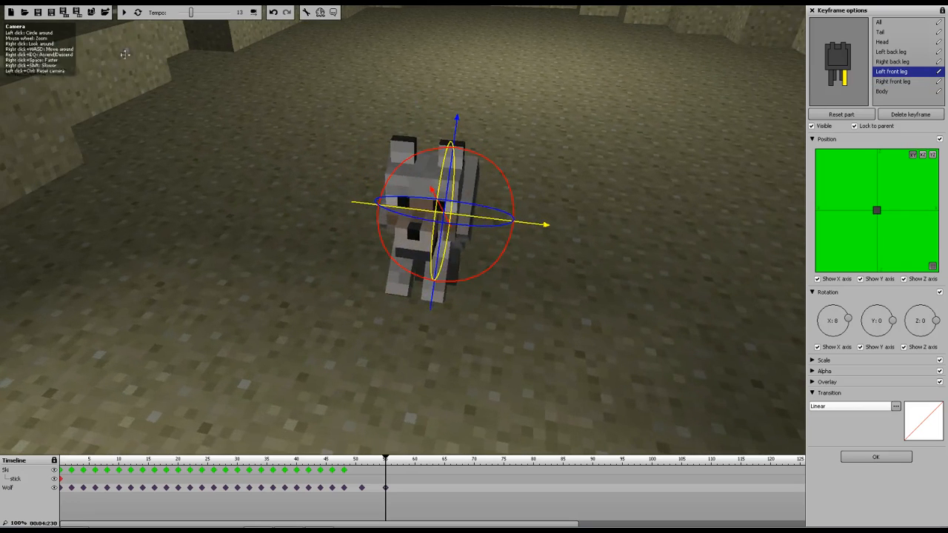
drag(501, 250, 509, 236)
click(893, 61)
mouse_move(488, 190)
mouse_down()
mouse_move(501, 220)
mouse_move(495, 212)
mouse_move(523, 194)
mouse_move(482, 185)
mouse_move(484, 193)
mouse_up()
click(891, 52)
click(892, 81)
drag(586, 212, 508, 157)
key(s)
key(w)
key(w)
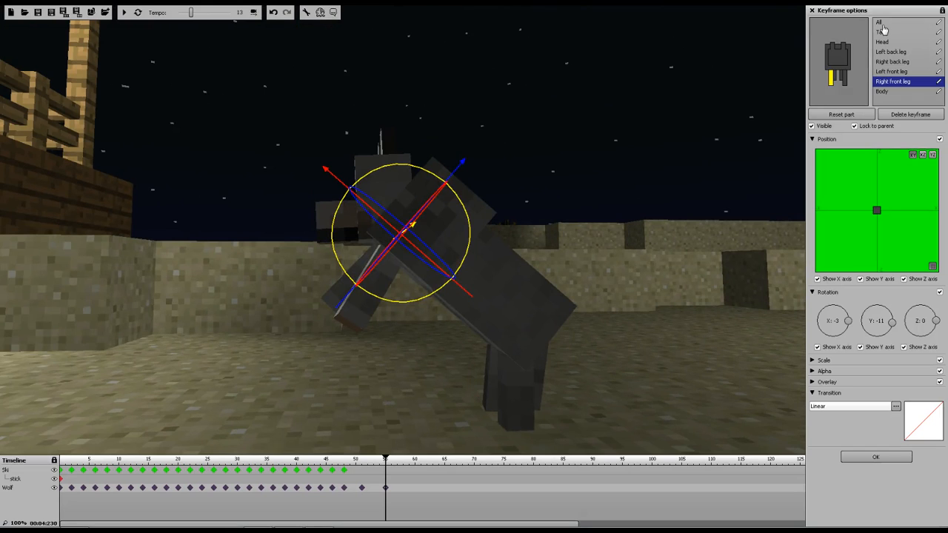
Tilt the wolf's body further back to about -62 degrees
click(906, 92)
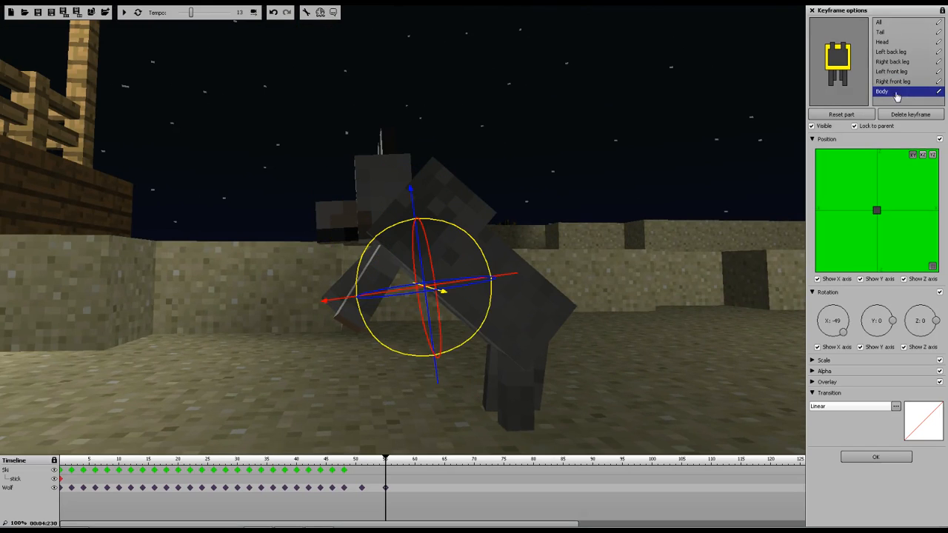
drag(470, 239, 485, 241)
drag(415, 199, 409, 180)
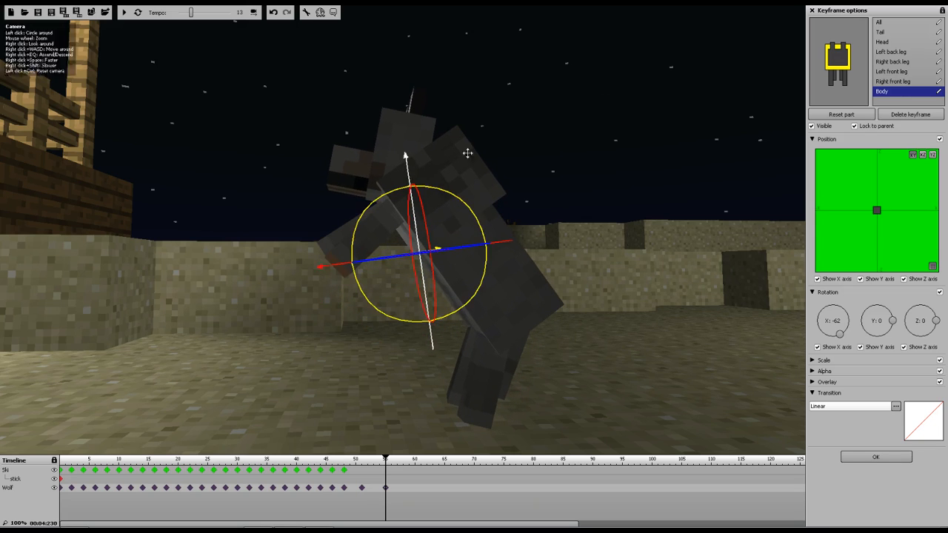
Readjust the wolf's back legs to support the rearing body
click(881, 52)
drag(541, 251, 495, 244)
click(896, 62)
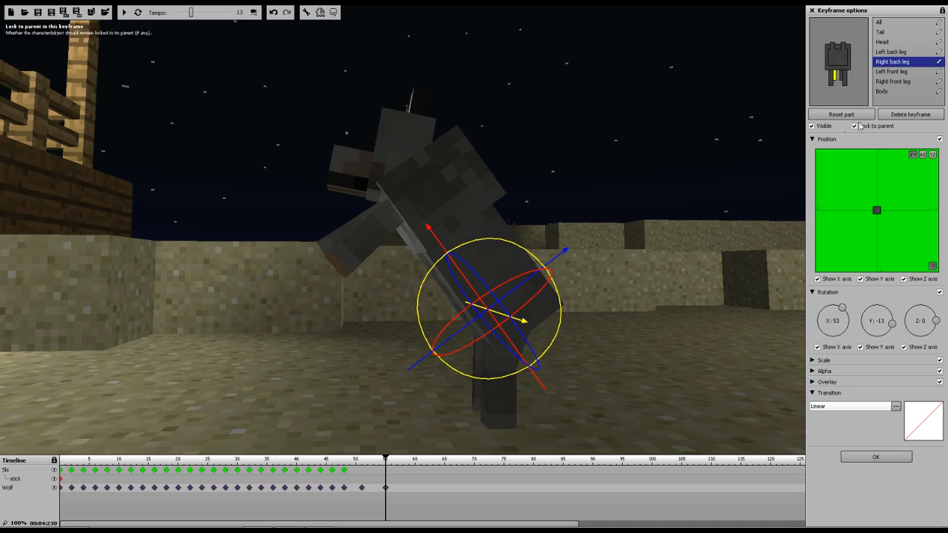
drag(629, 135, 629, 136)
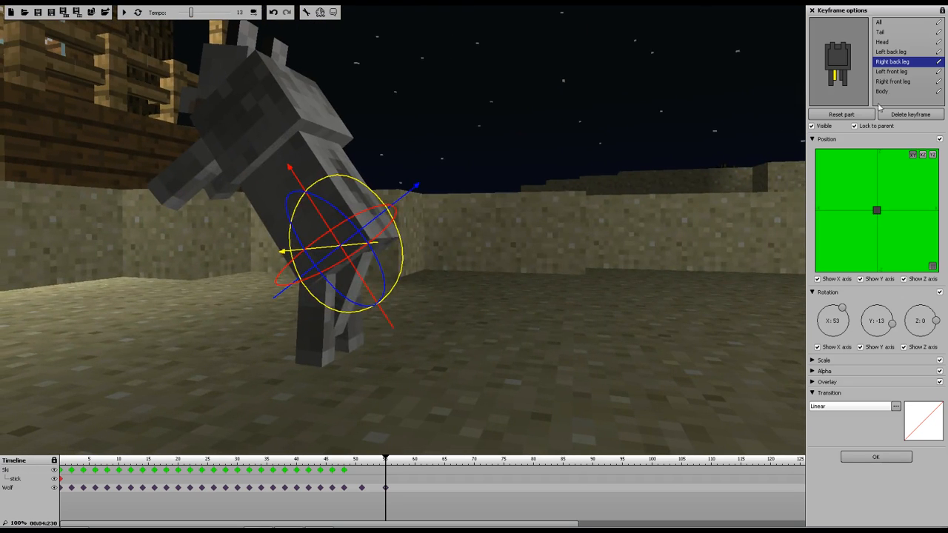
Raise the wolf's tail to about 63 degrees on X
click(884, 33)
drag(427, 262, 408, 147)
drag(473, 155, 473, 156)
key(w)
right_drag(474, 156, 474, 156)
key(d)
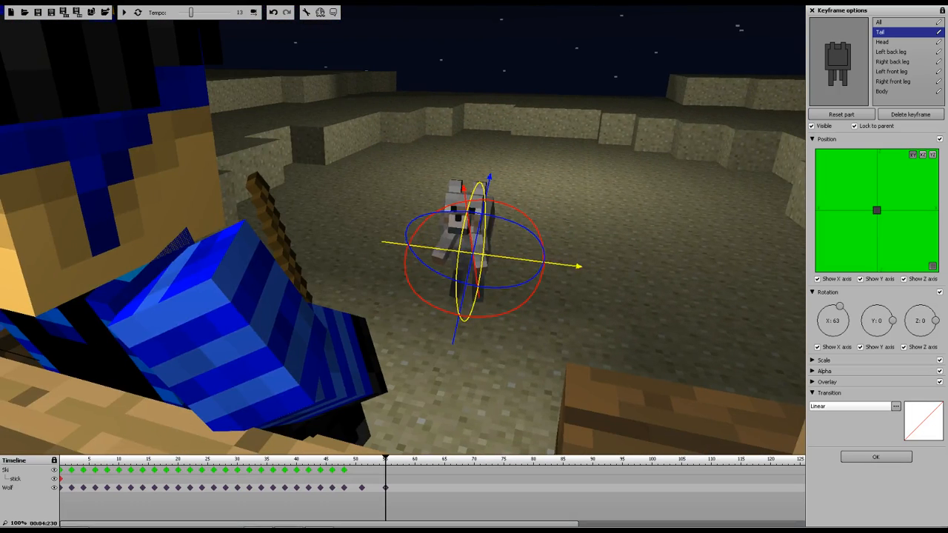
Select Ski's stick and play the animation from the start to preview it
click(63, 479)
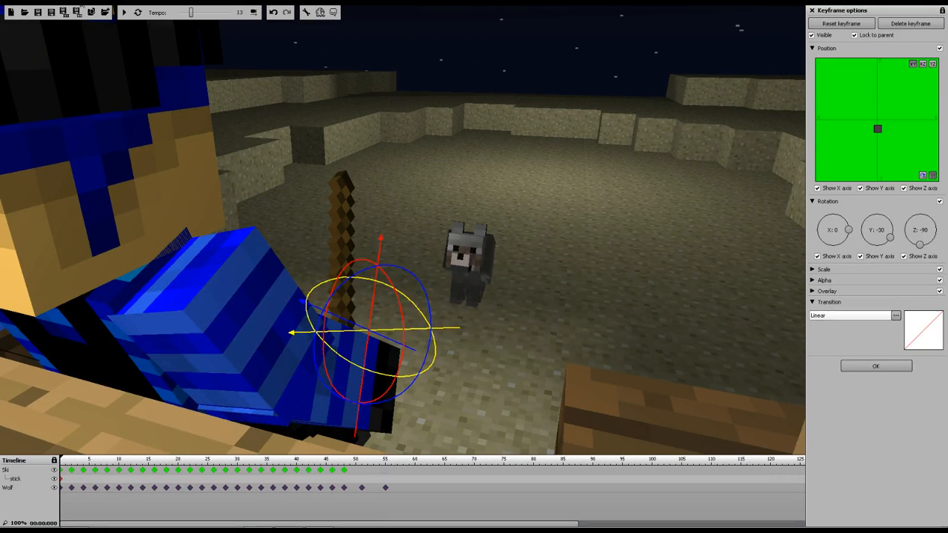
click(125, 12)
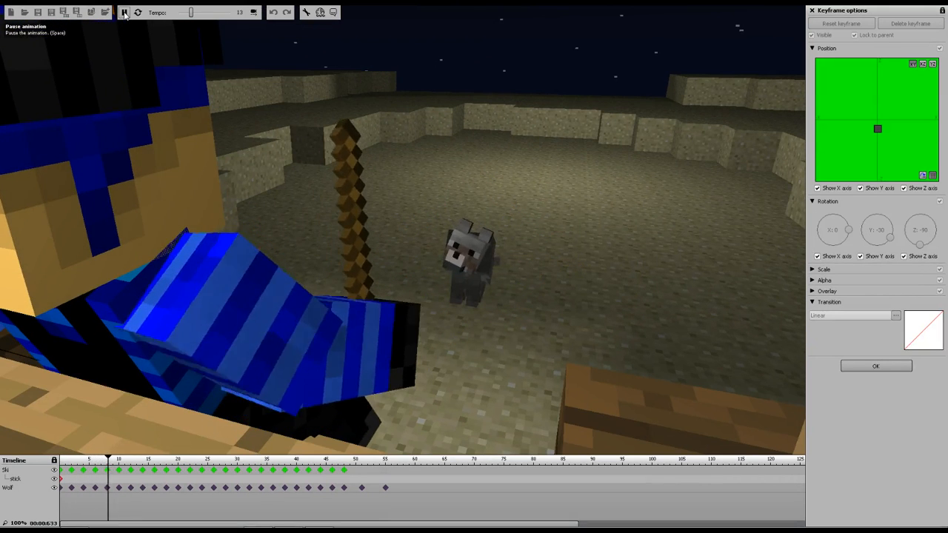
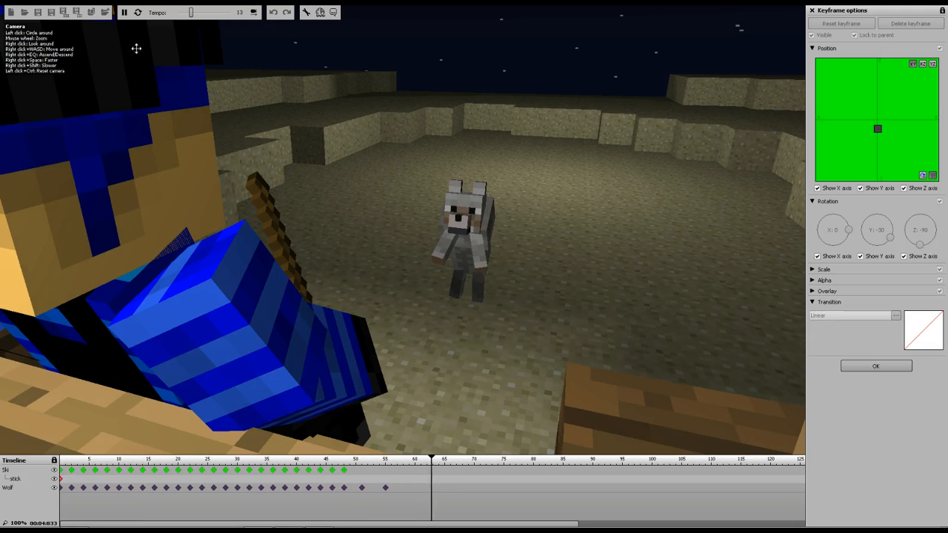
Stop the playback and select the wolf's keyframe near frame 55
key(space)
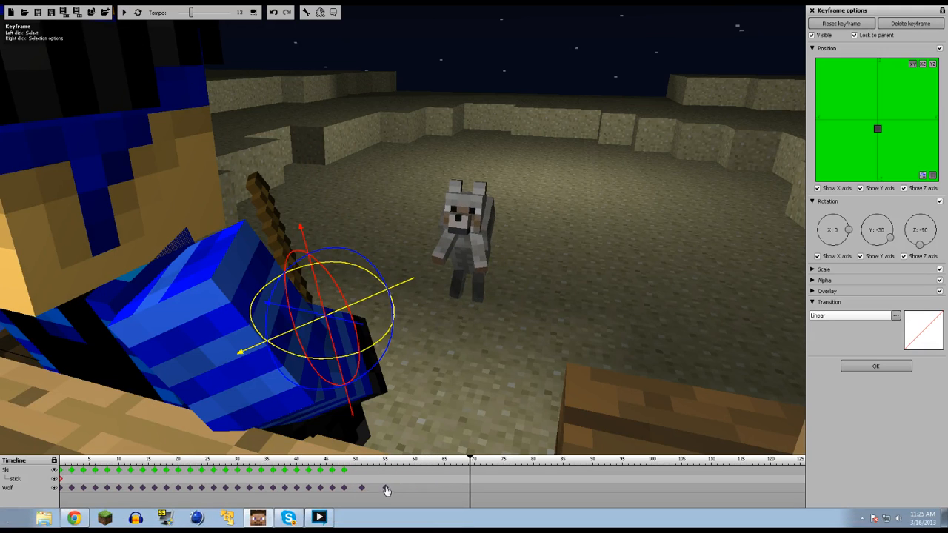
click(386, 488)
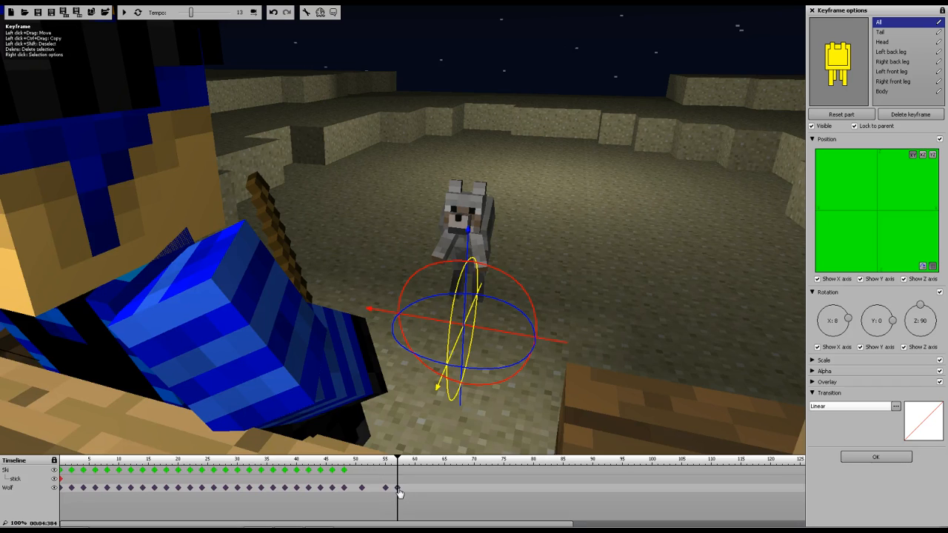
key(w)
mouse_move(718, 177)
right_down()
mouse_move(722, 194)
mouse_move(711, 188)
right_up()
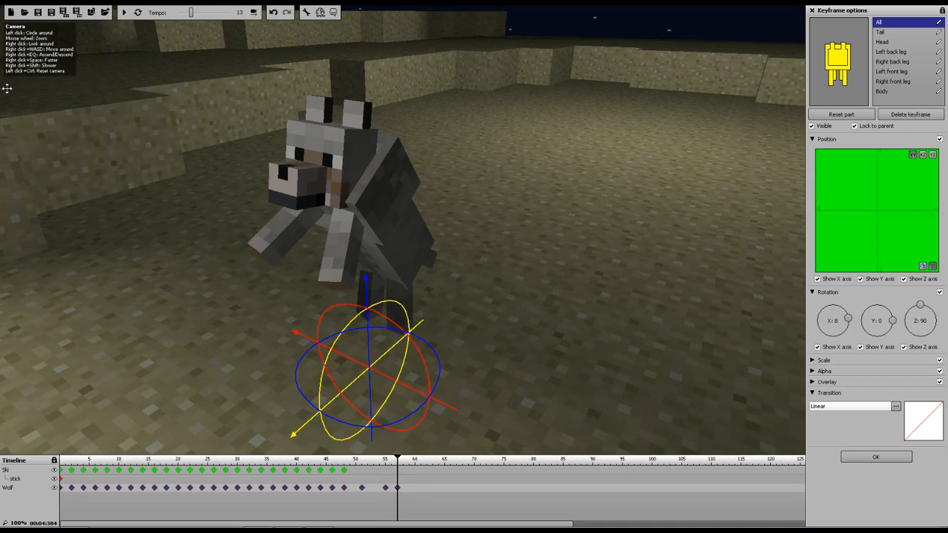
mouse_move(364, 265)
mouse_down()
mouse_move(364, 279)
mouse_move(364, 268)
mouse_up()
click(408, 491)
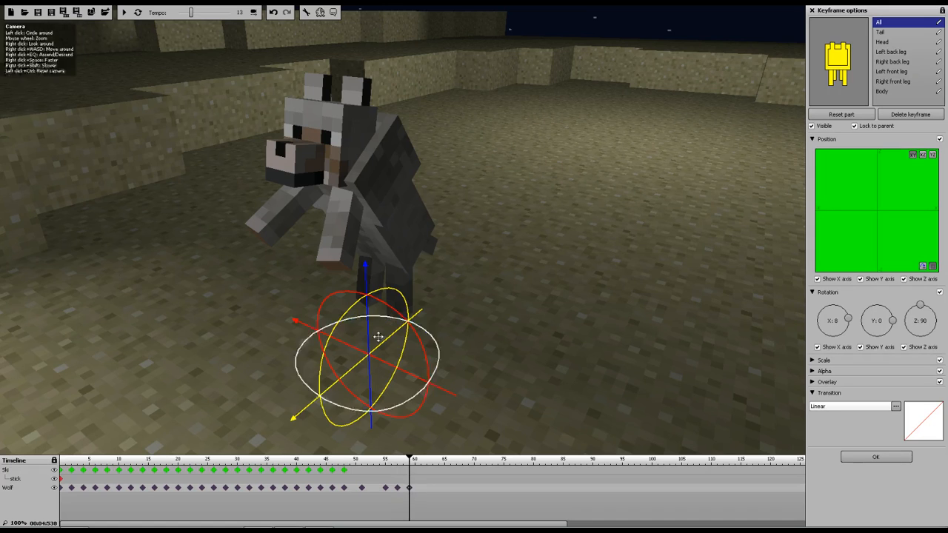
drag(363, 271, 368, 285)
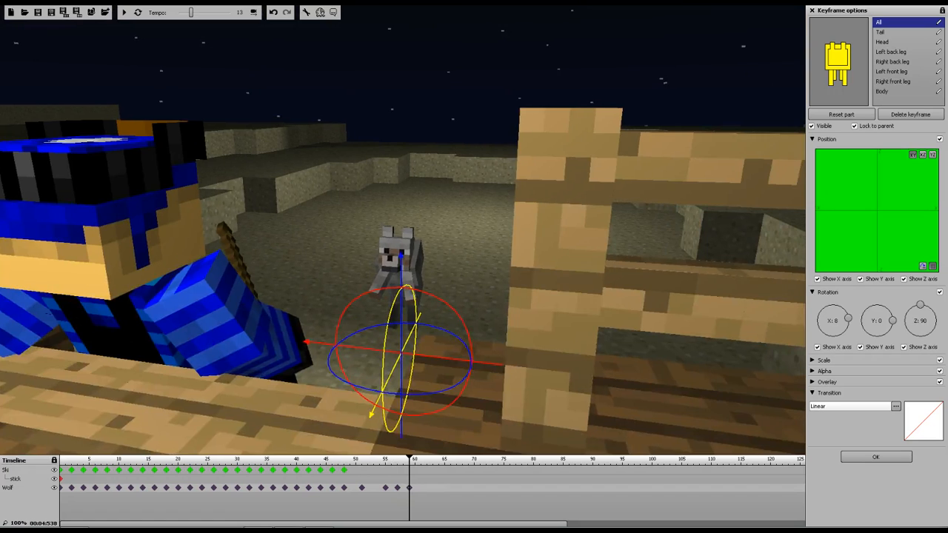
click(349, 464)
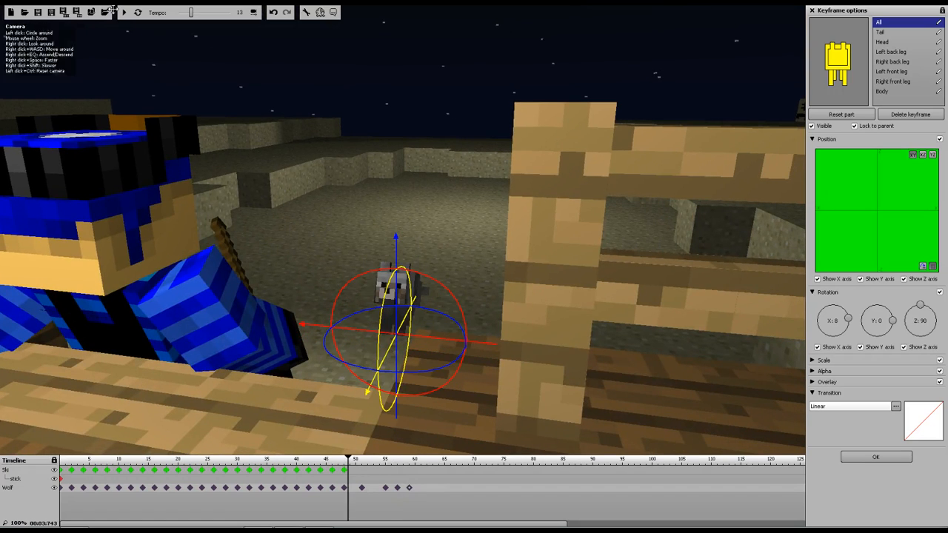
click(124, 12)
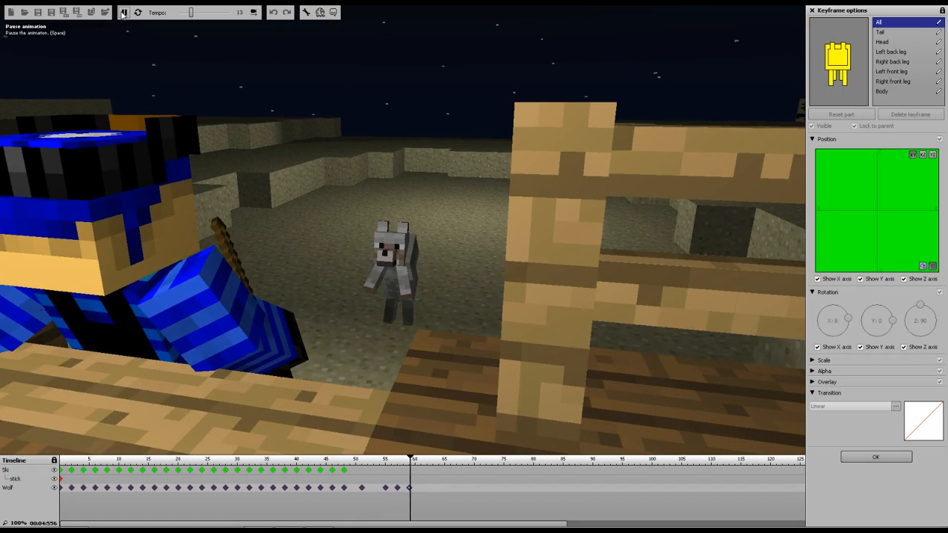
click(124, 13)
key(w)
right_drag(383, 157, 289, 189)
key(d)
key(w)
key(s)
key(w)
key(w)
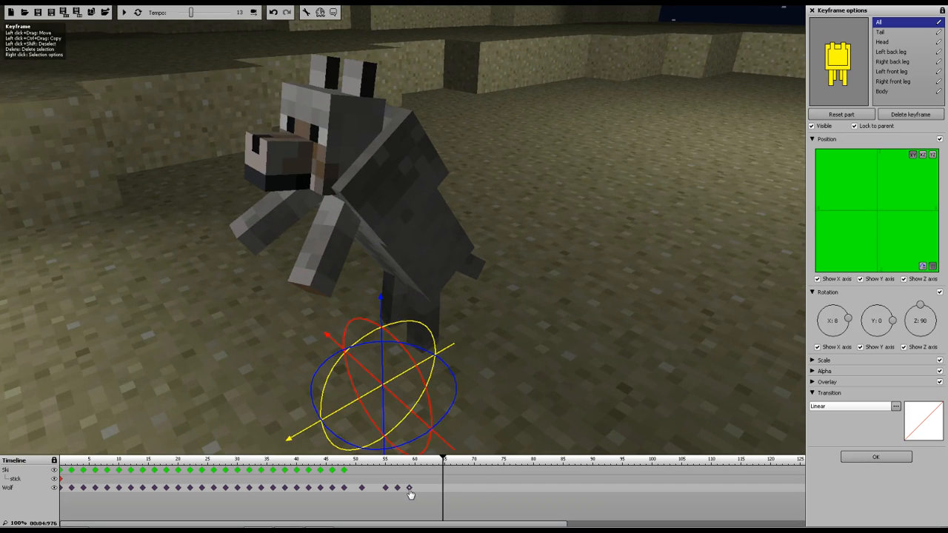
key(Delete)
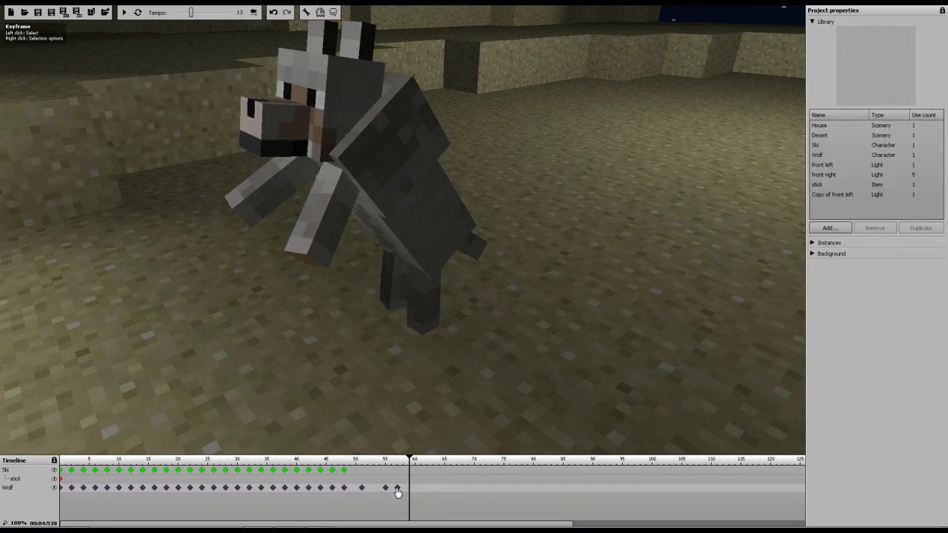
Replace the wolf's keyframe near frame 57 with a fresh keyframe at the same frame
click(397, 487)
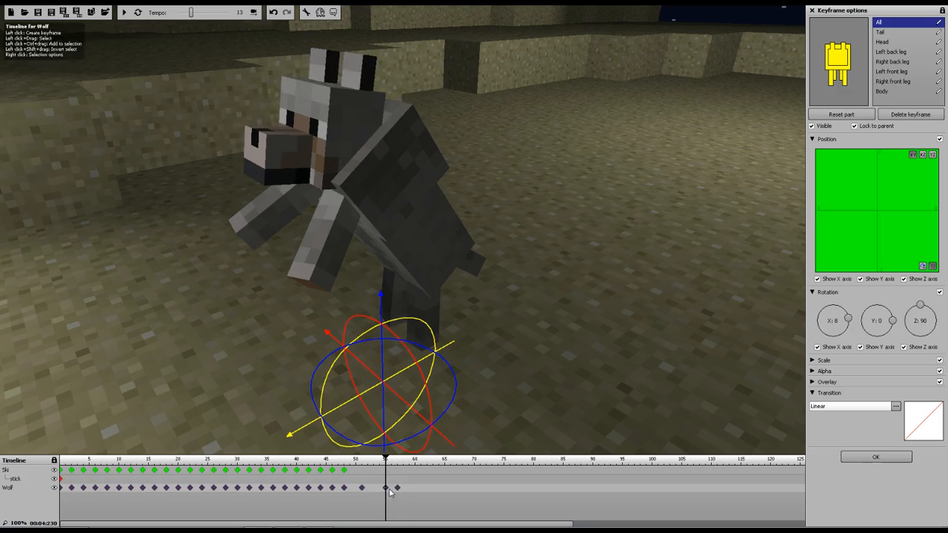
key(Delete)
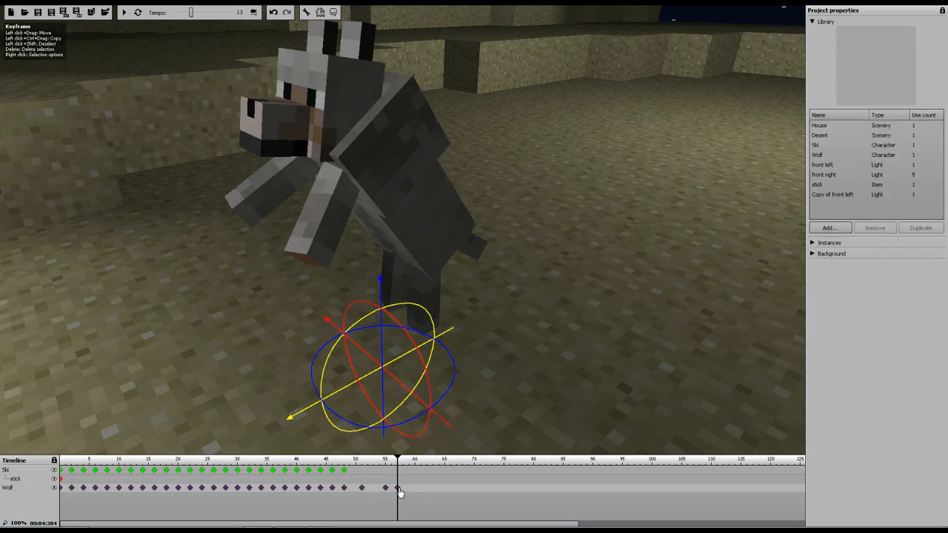
click(386, 489)
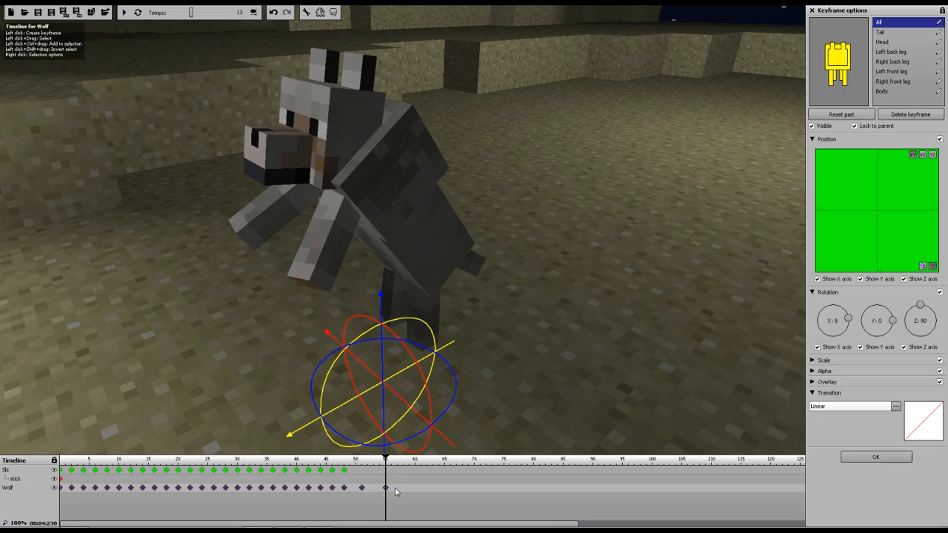
click(399, 488)
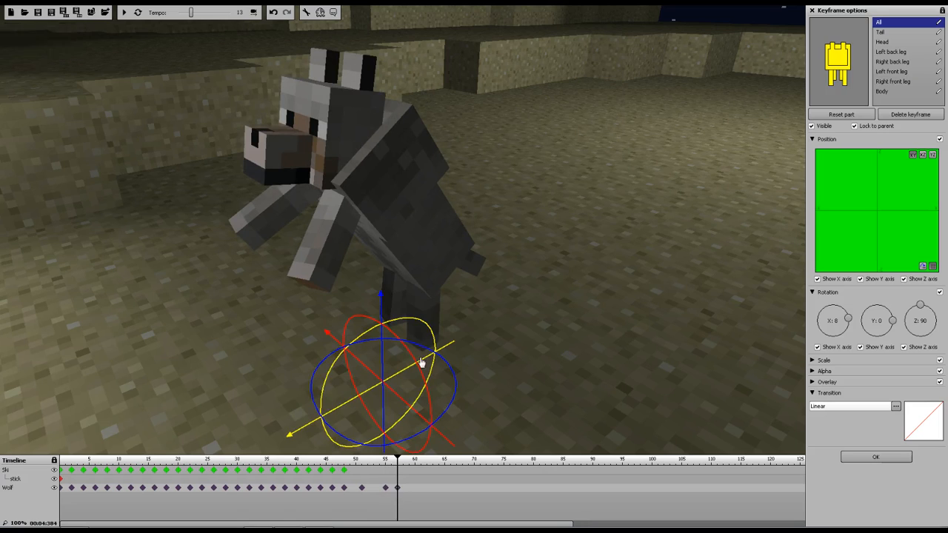
Rotate the wolf's head on the new keyframe
drag(380, 296, 385, 292)
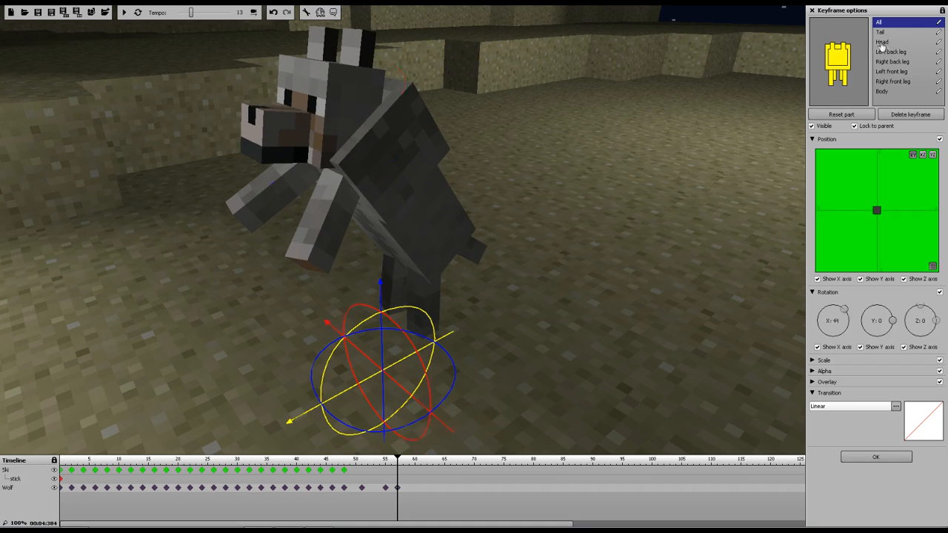
click(882, 43)
drag(358, 38, 346, 43)
Rotate the wolf's right front leg on the new keyframe
click(892, 81)
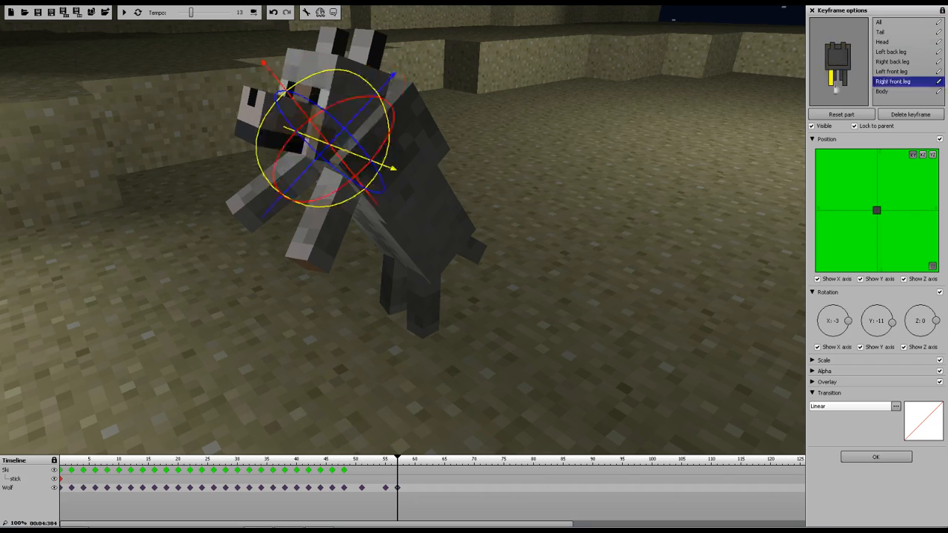
drag(362, 80, 358, 86)
click(369, 84)
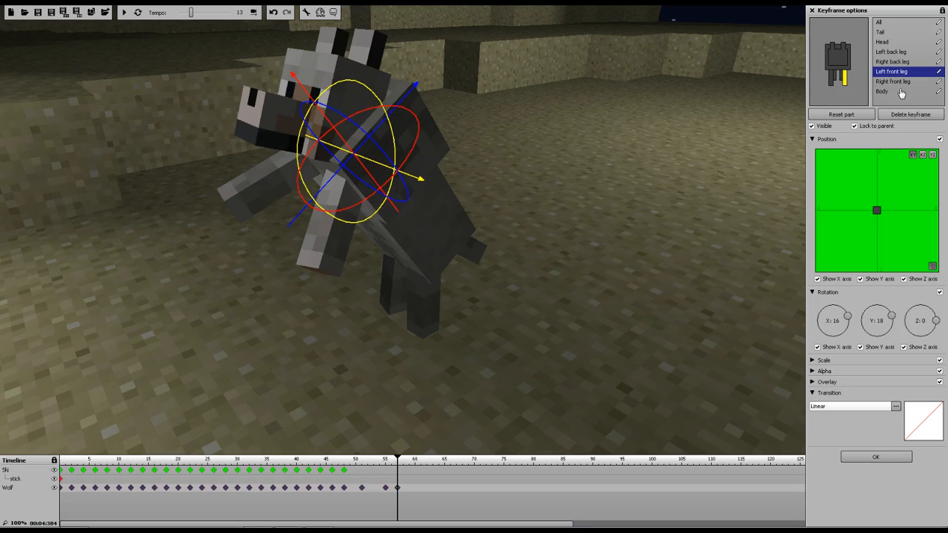
Adjust the wolf's back legs, bringing the left back leg to about 40 degrees on X
click(889, 63)
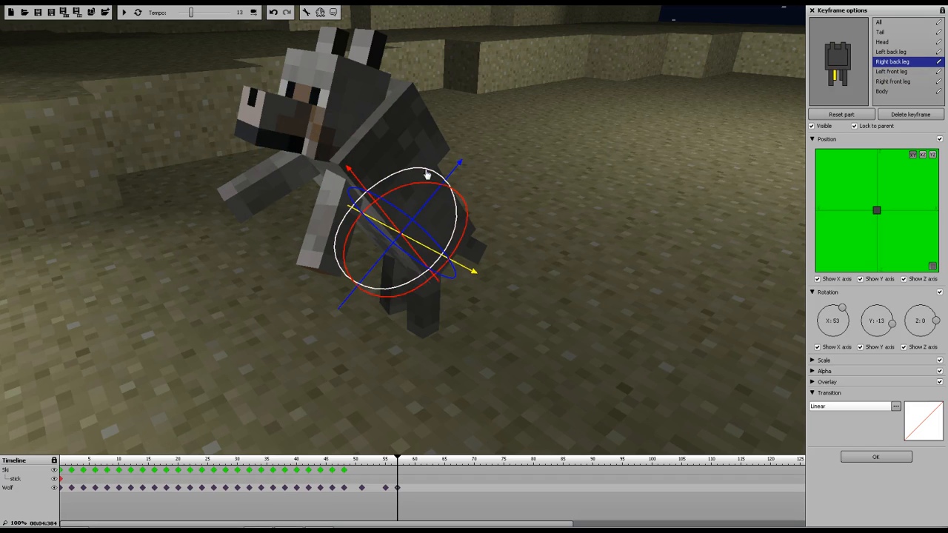
drag(415, 170, 415, 171)
click(884, 51)
drag(476, 261, 481, 259)
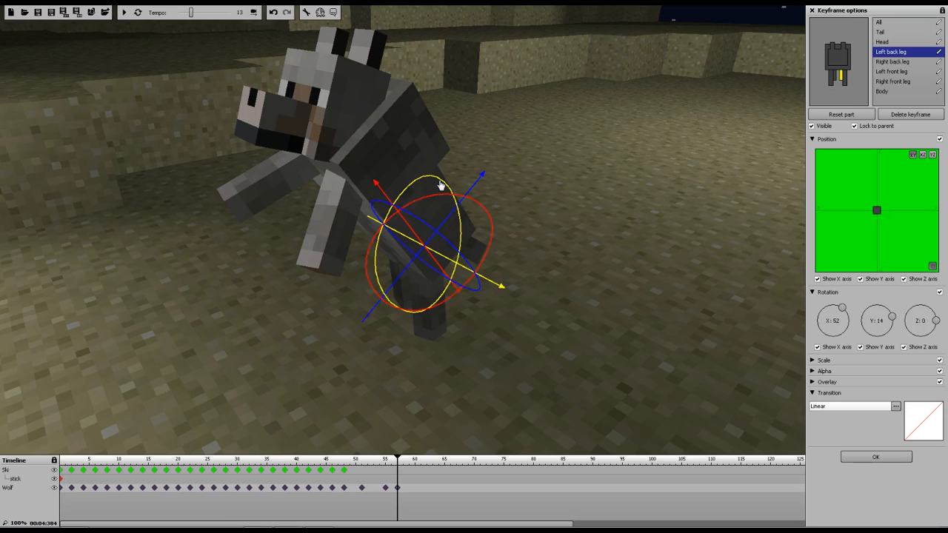
drag(455, 188, 455, 188)
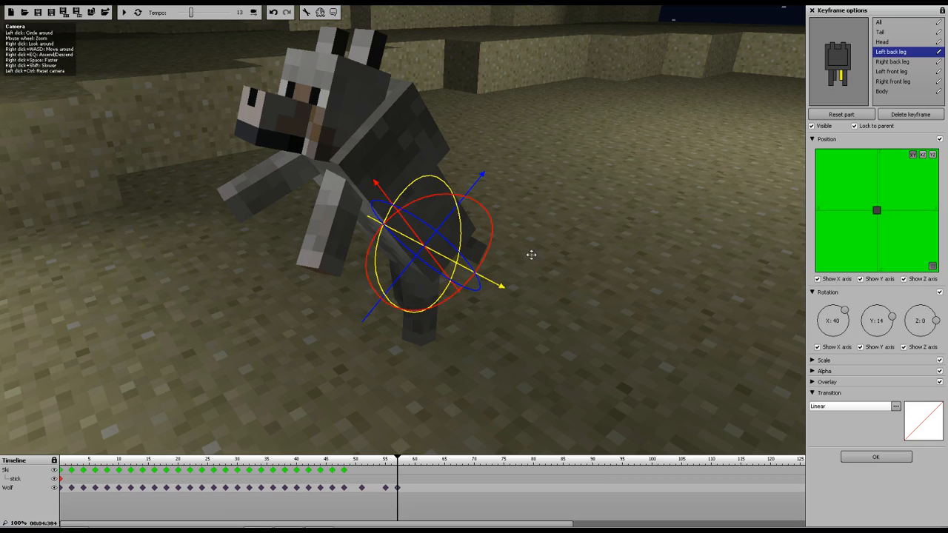
Scrub the timeline around frame 57 to review the wolf's pose
key(s)
right_drag(578, 264, 570, 241)
key(w)
key(w)
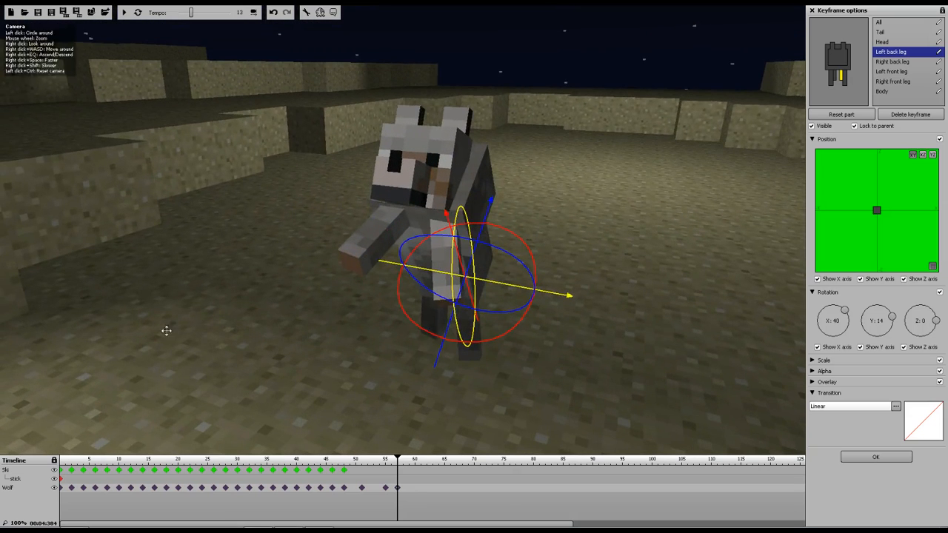
drag(391, 460, 381, 462)
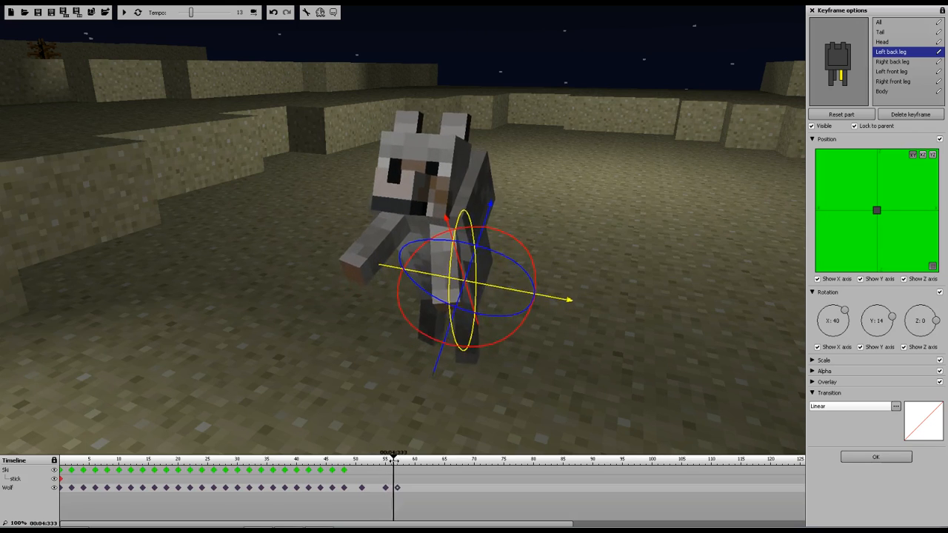
mouse_move(396, 461)
mouse_down()
mouse_move(379, 460)
mouse_move(407, 461)
mouse_move(360, 461)
mouse_move(398, 461)
mouse_move(351, 474)
mouse_move(391, 474)
mouse_up()
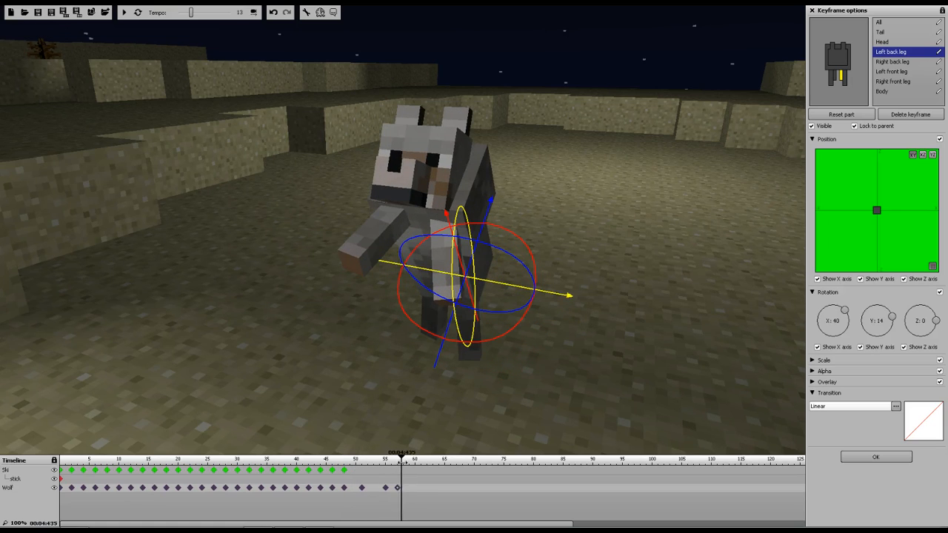
drag(408, 462, 408, 468)
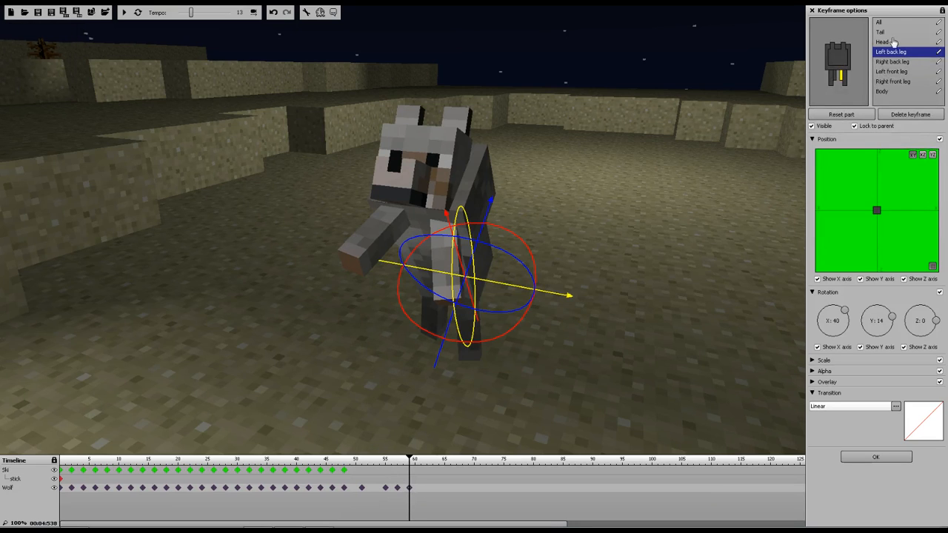
Tilt the wolf's head to about 54 degrees on X
click(889, 92)
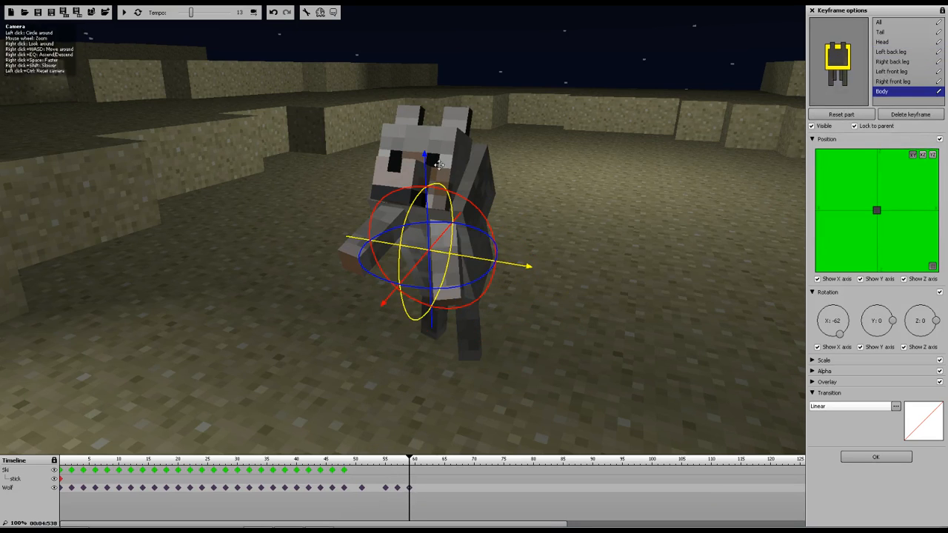
drag(423, 166, 428, 186)
drag(614, 187, 444, 183)
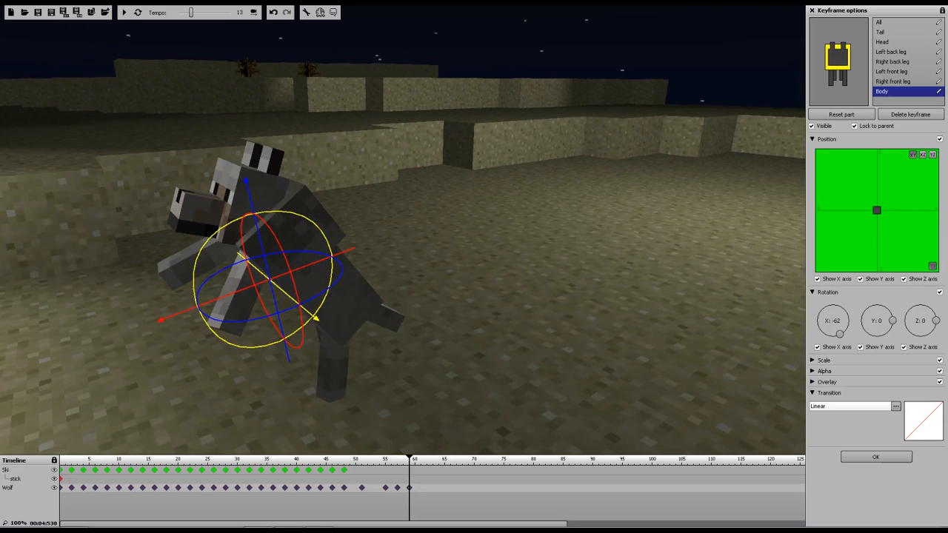
click(885, 42)
drag(233, 138, 211, 145)
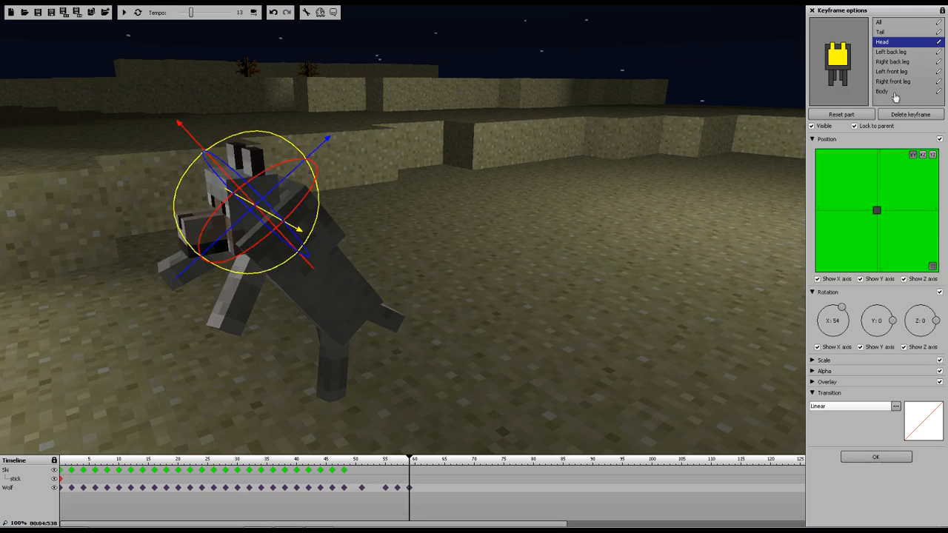
Swing the wolf's left back leg further back
click(888, 53)
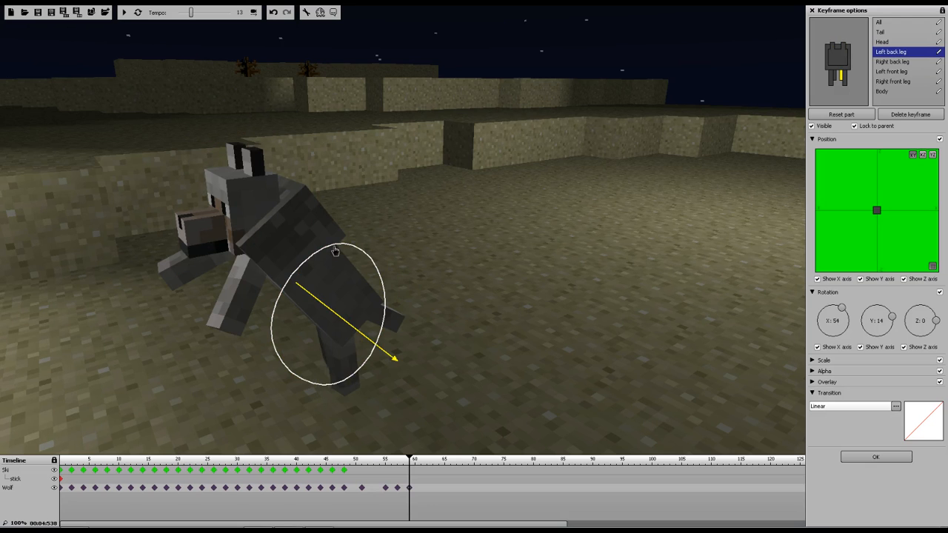
drag(349, 251, 402, 301)
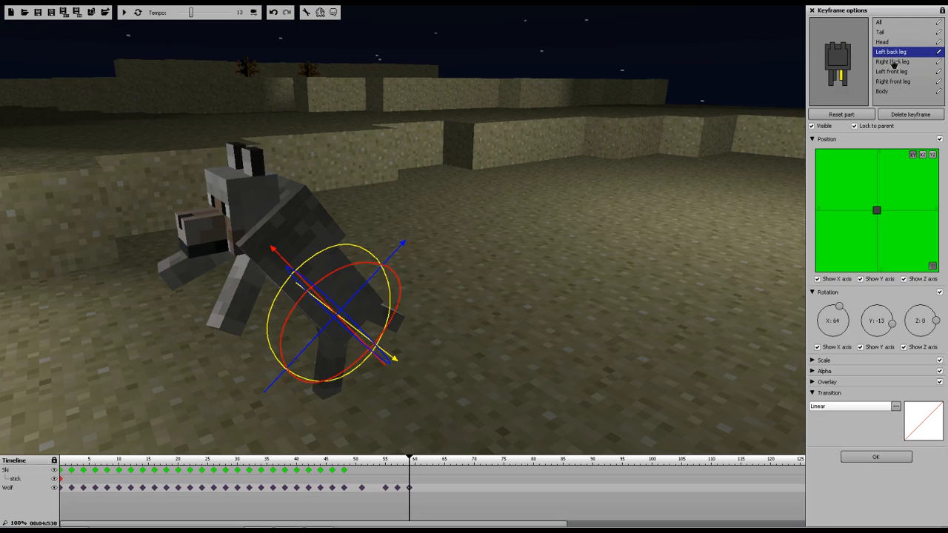
Rotate the wolf's right back leg to about 45 degrees on X and -23 on Y
click(892, 62)
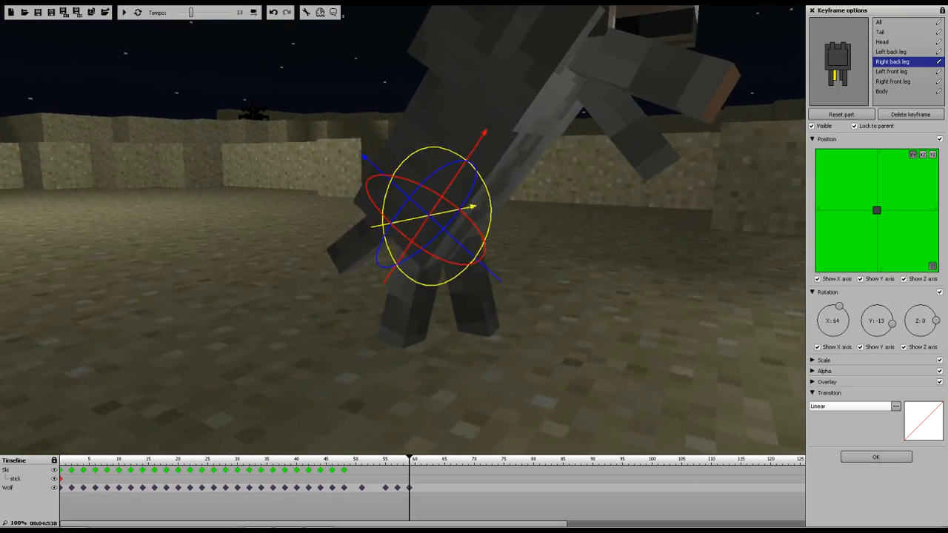
right_drag(403, 229, 403, 229)
drag(430, 148, 402, 144)
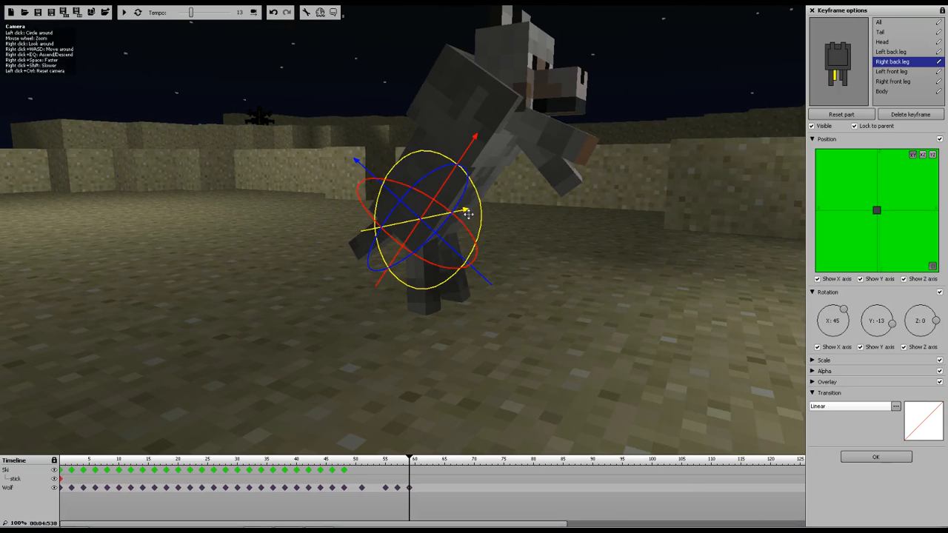
drag(466, 217, 499, 232)
right_drag(501, 232, 898, 6)
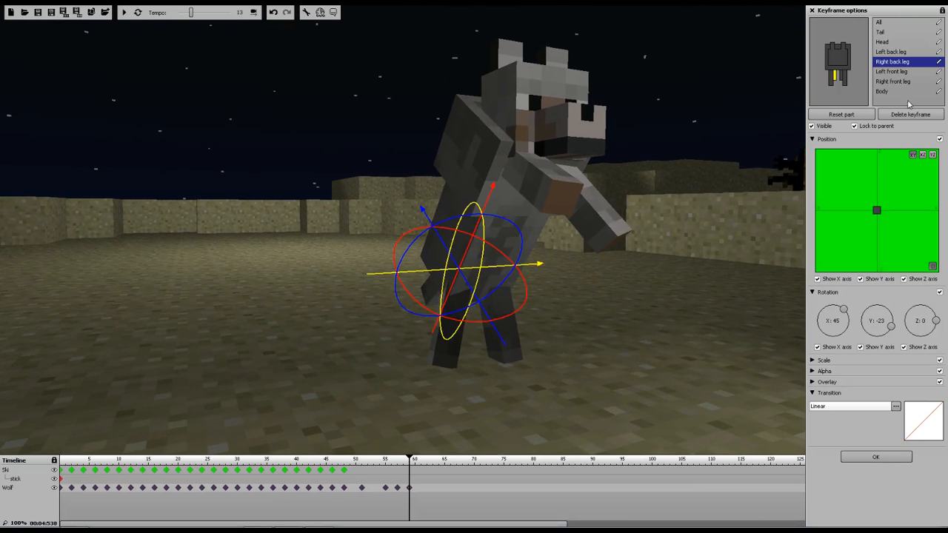
Rotate the wolf's right front leg to about 6 degrees on X and -5 on Z
click(890, 52)
click(892, 82)
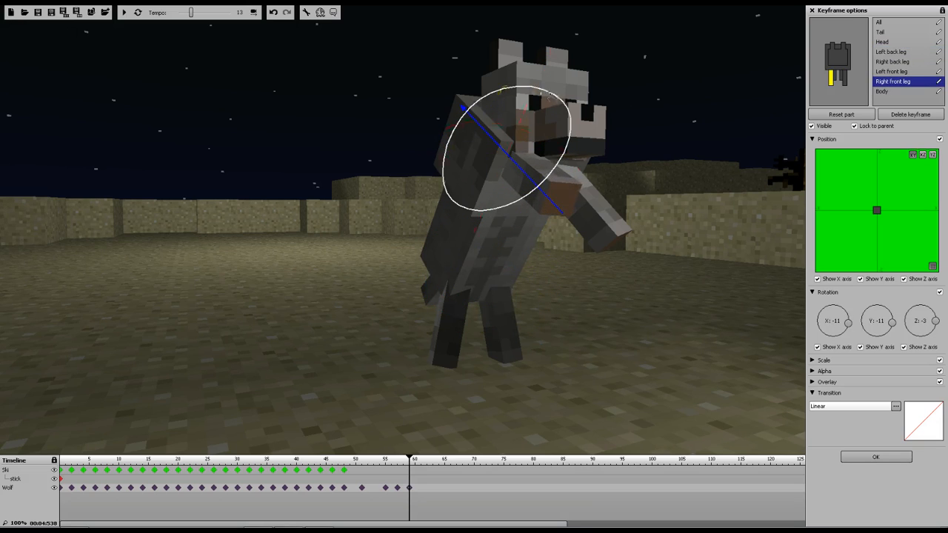
drag(539, 170, 544, 131)
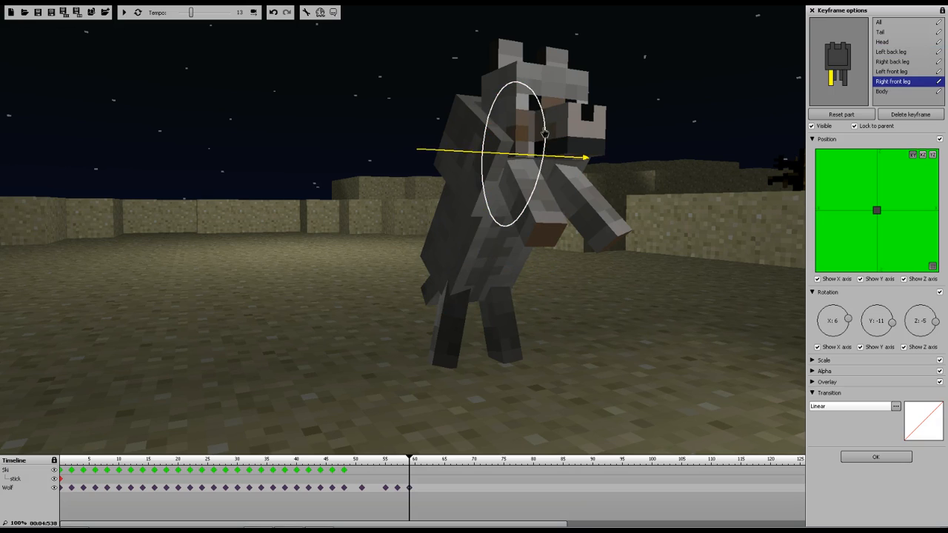
Raise the wolf's left front leg to about 30 degrees on X
click(902, 72)
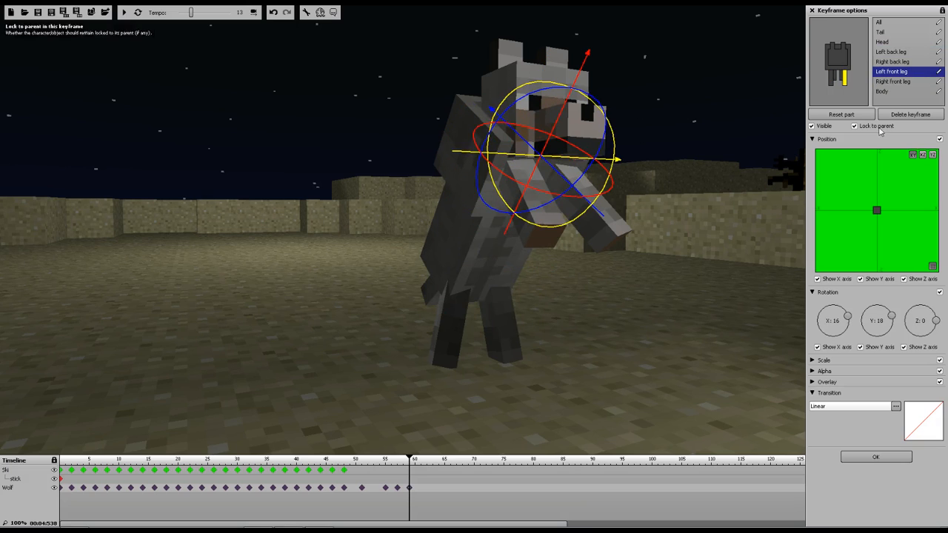
drag(614, 154, 616, 145)
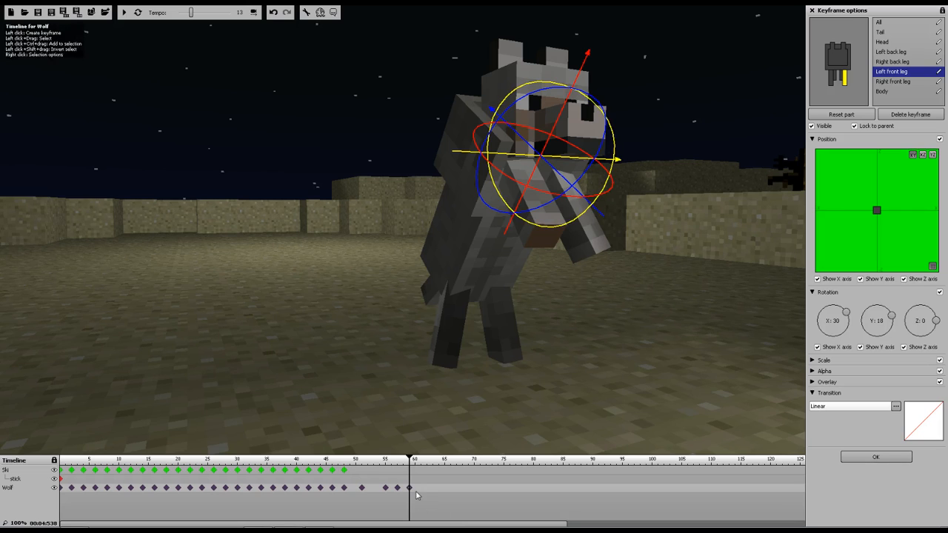
Add a wolf keyframe at about frame 61 and swing the left front leg further
click(416, 493)
drag(614, 140, 543, 111)
Tilt the wolf's head to about 47 degrees on X at the new keyframe
click(885, 82)
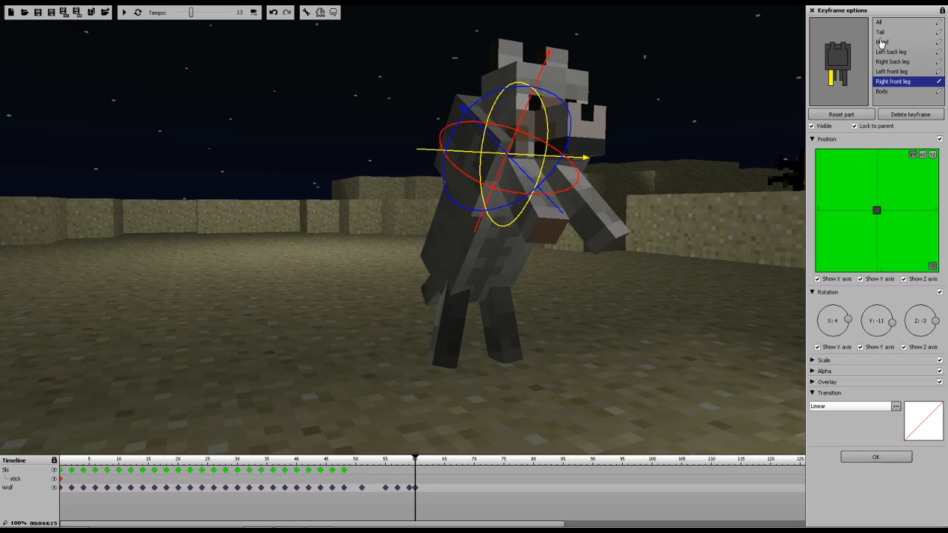
click(881, 42)
drag(584, 87, 581, 90)
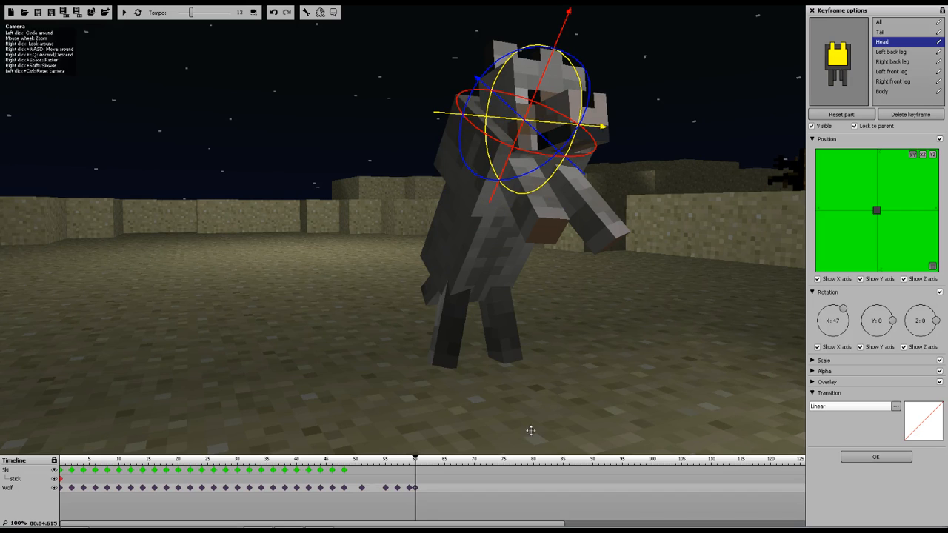
Rotate the wolf's body to about -62 degrees on X
click(410, 493)
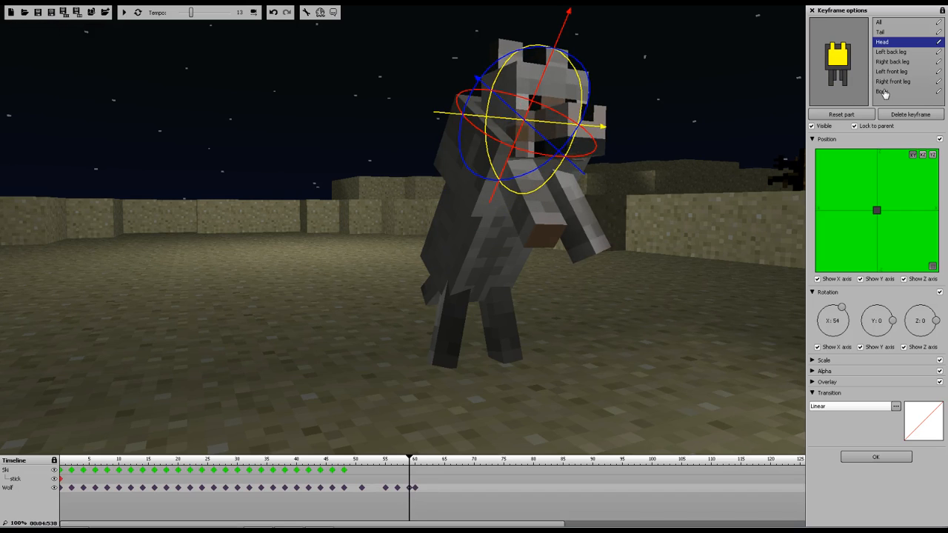
click(882, 92)
drag(549, 153, 556, 163)
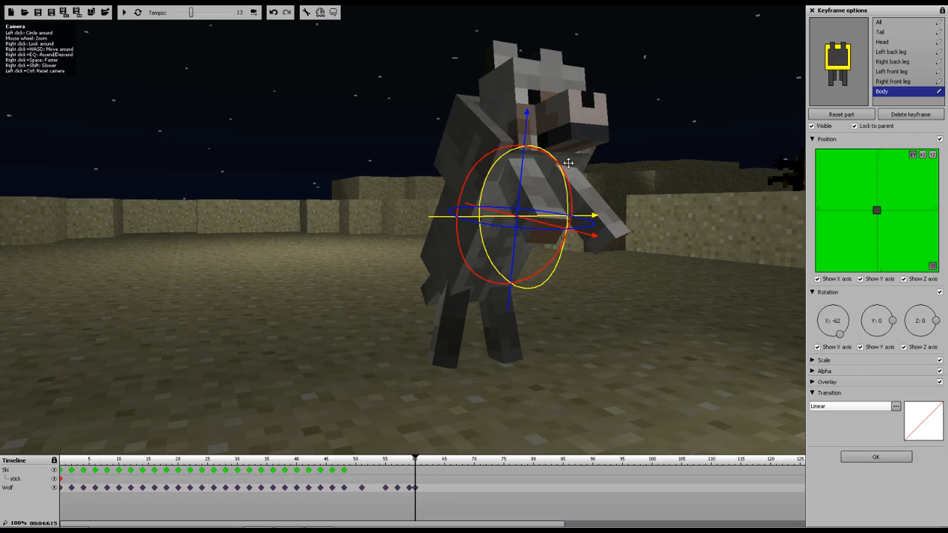
drag(414, 458, 378, 459)
drag(392, 457, 416, 457)
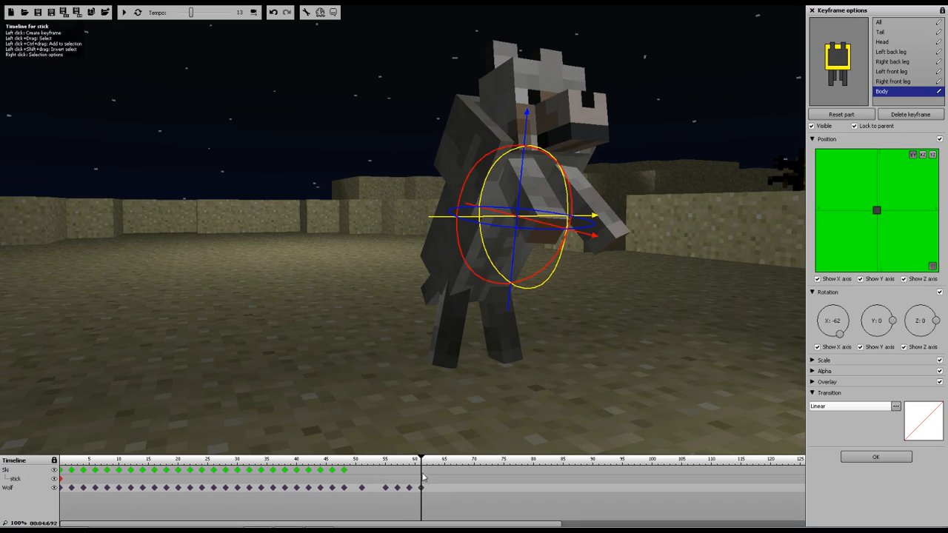
click(421, 471)
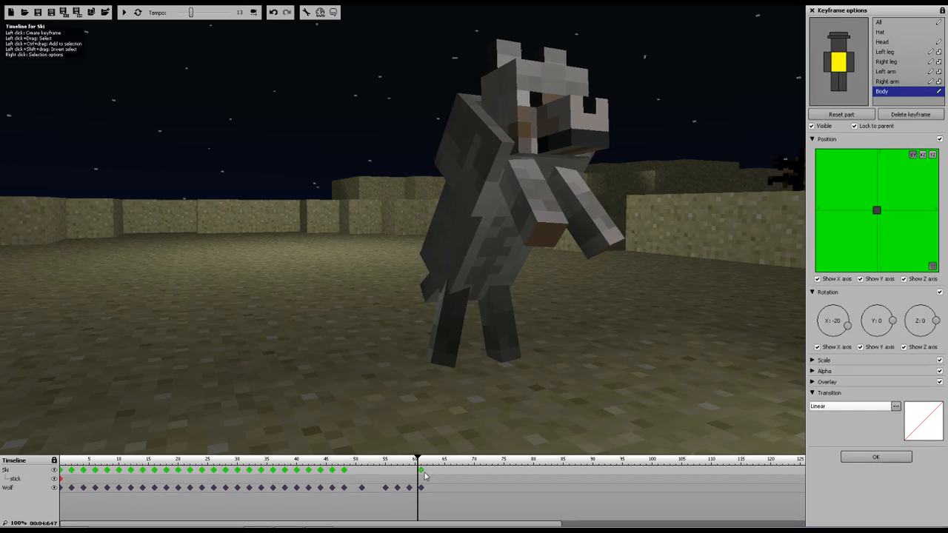
right_click(421, 472)
click(425, 476)
Lean the wolf's body further back to about -65 degrees on X at the frame-59 keyframe
mouse_move(416, 458)
mouse_down()
mouse_move(377, 457)
mouse_move(419, 457)
mouse_up()
click(409, 488)
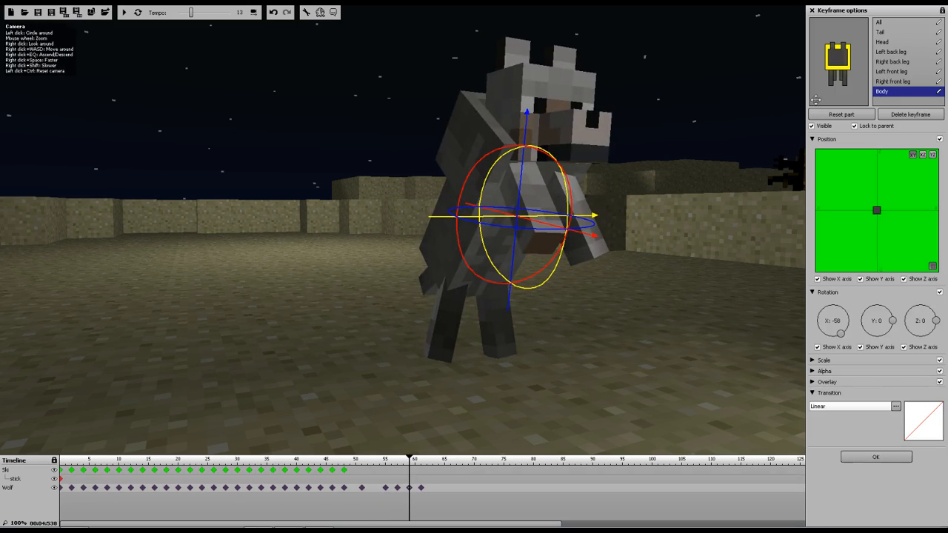
drag(491, 180, 488, 194)
Raise the wolf's head to about 69 degrees on X at the frame-59 keyframe
mouse_move(414, 466)
mouse_down()
mouse_move(389, 465)
mouse_move(426, 471)
mouse_up()
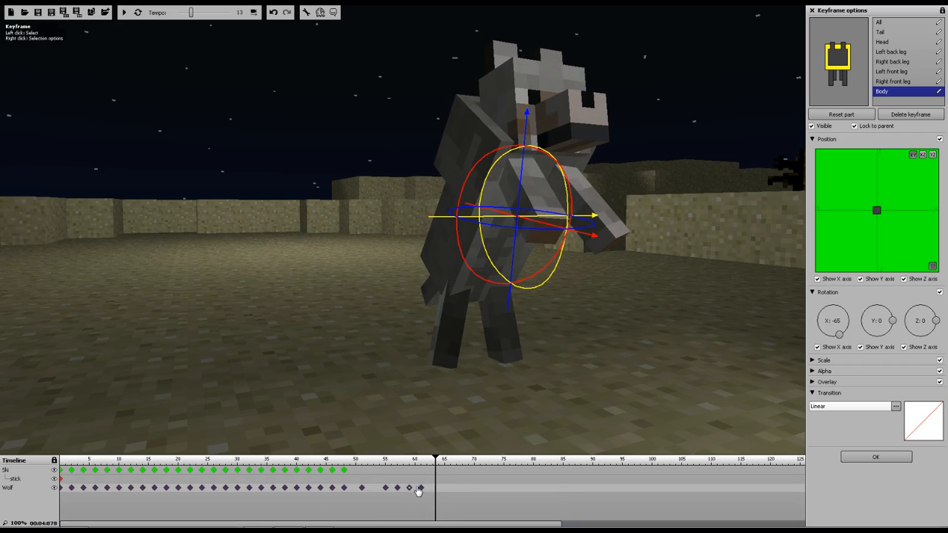
click(410, 490)
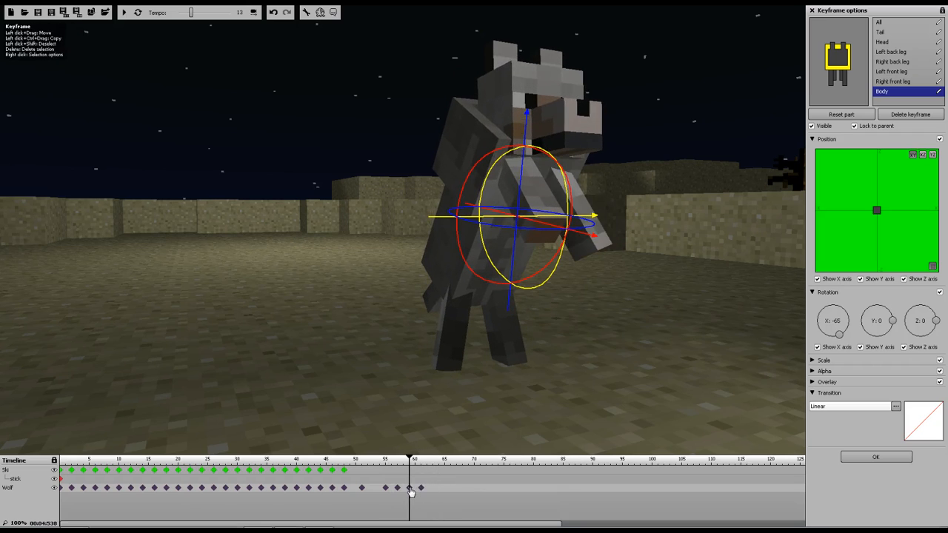
click(881, 42)
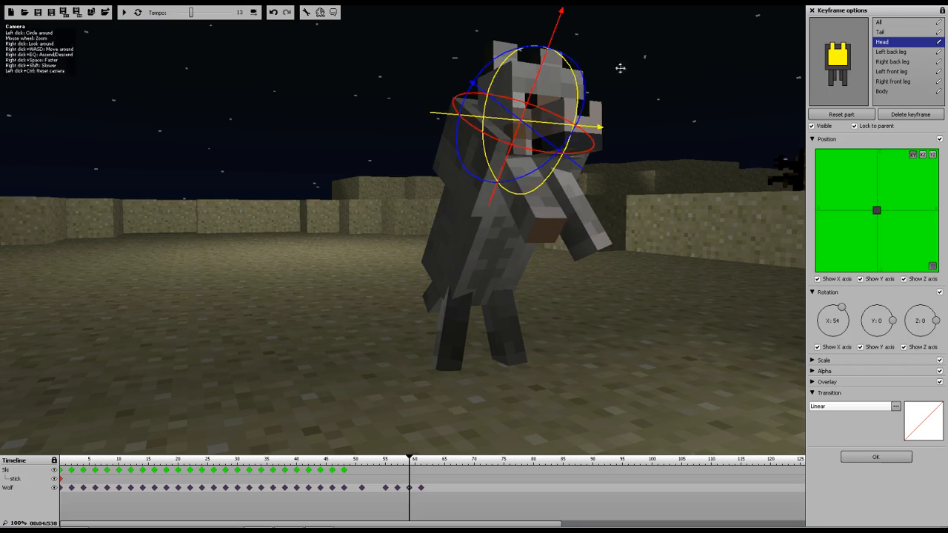
drag(572, 85, 584, 107)
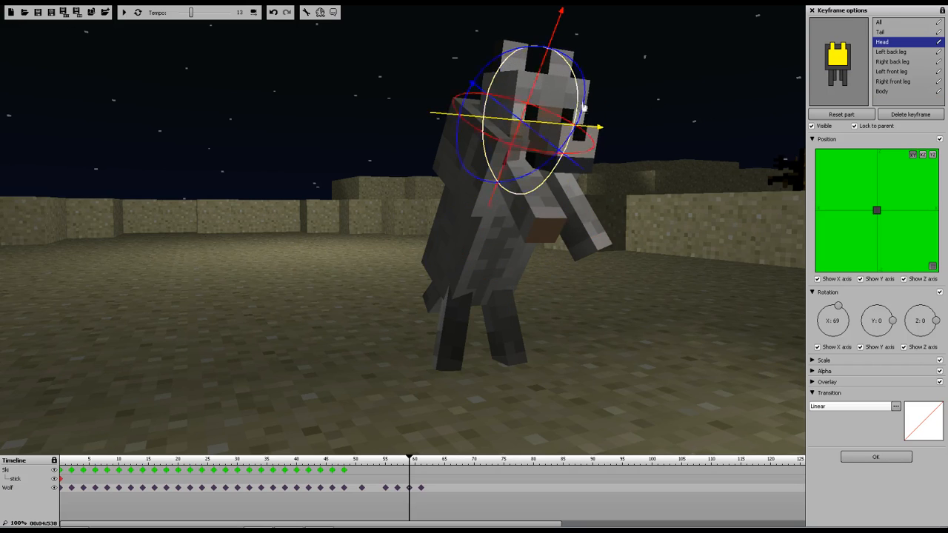
Rotate the wolf's left front leg to about 43 degrees on X
click(883, 82)
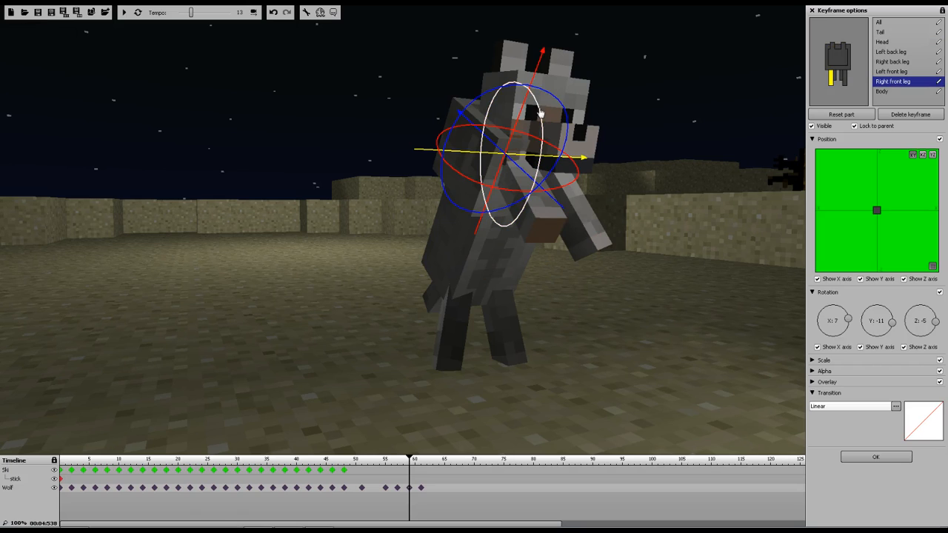
click(893, 72)
drag(610, 130, 614, 140)
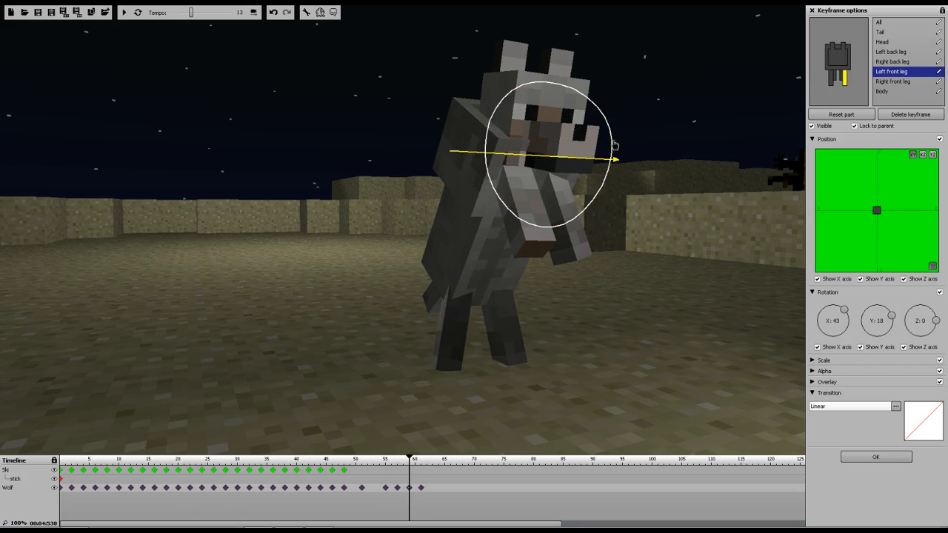
Play the animation from about frame 49 to preview the wolf rearing up
click(388, 462)
mouse_move(390, 464)
mouse_down()
mouse_move(423, 464)
mouse_move(354, 464)
mouse_up()
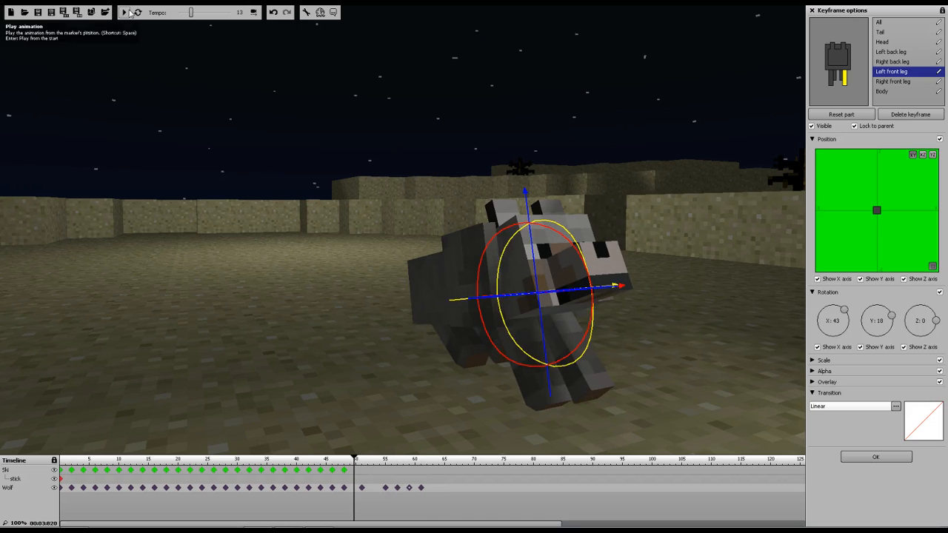
click(126, 13)
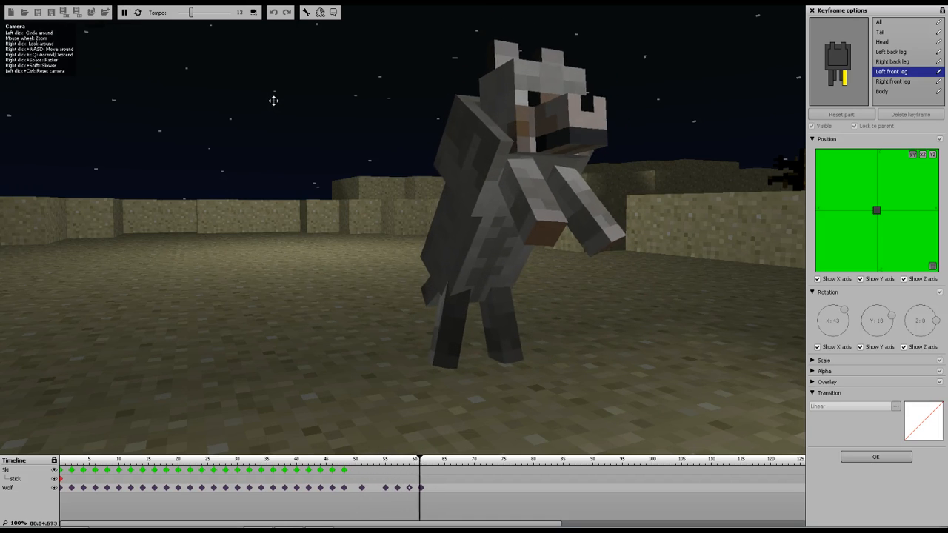
click(124, 14)
Play the animation from about frame 30 to review the wolf's motion from another angle
drag(185, 89, 45, 82)
key(s)
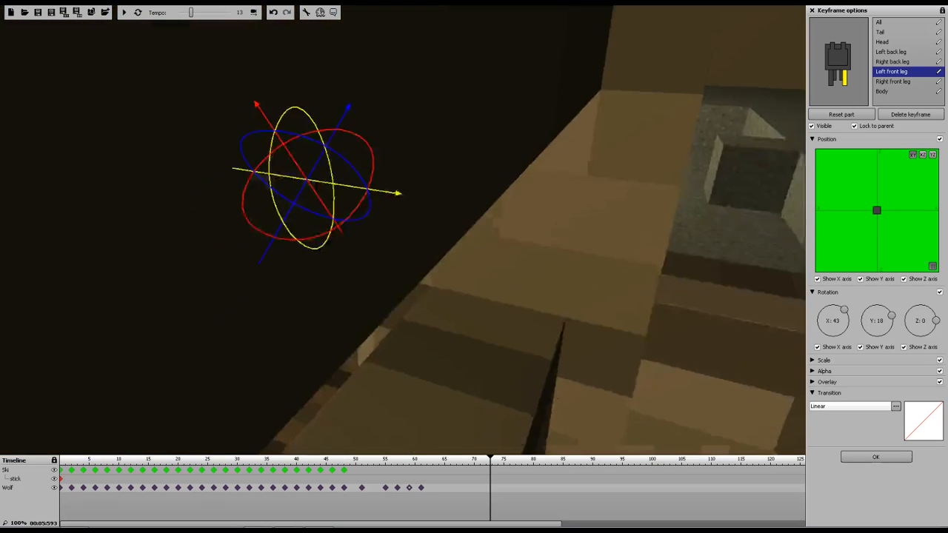
key(w)
right_drag(136, 241, 120, 206)
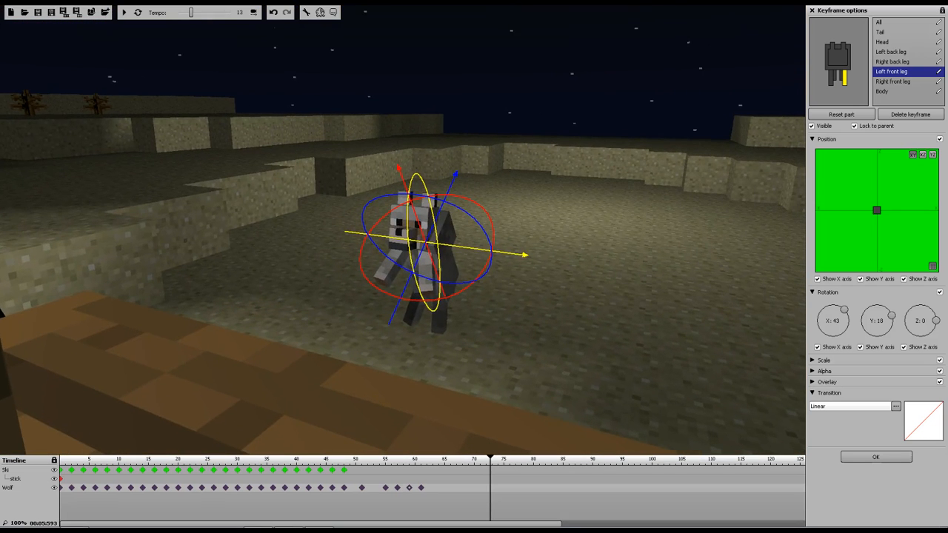
click(237, 460)
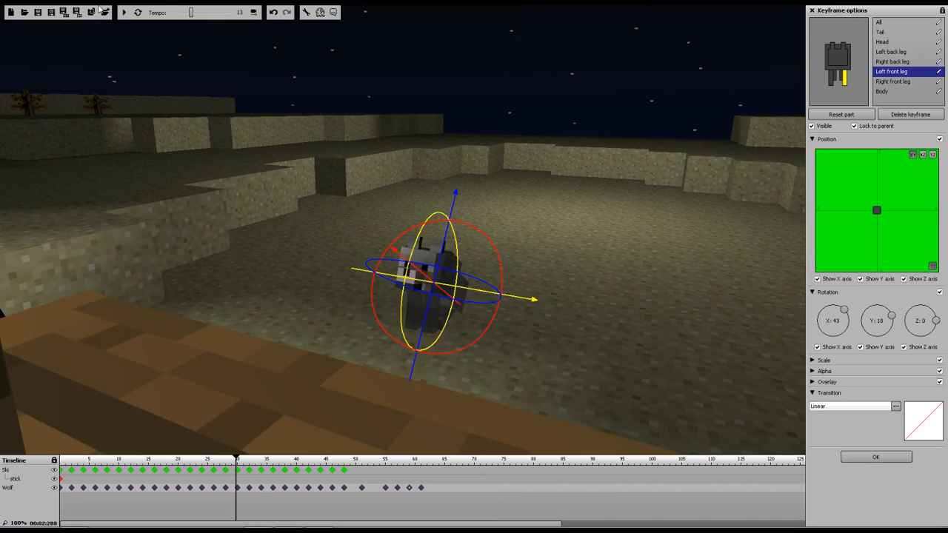
click(126, 13)
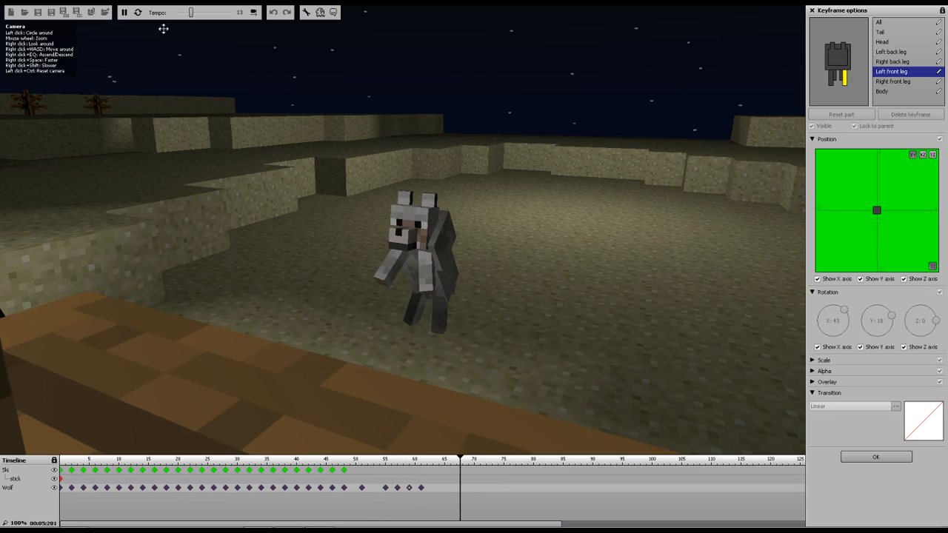
click(125, 12)
Move the wolf's keyframe at about frame 55 earlier to about frame 53 and replay the motion
click(423, 489)
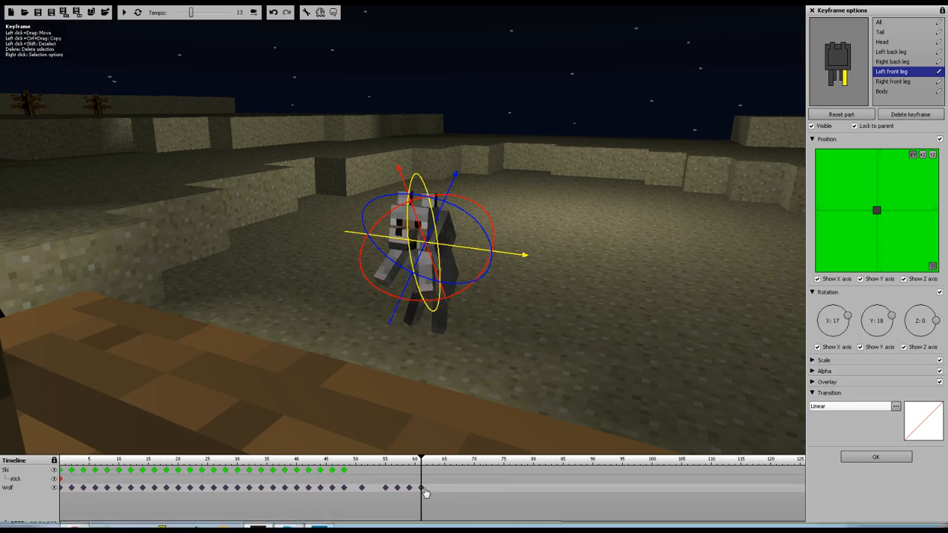
drag(387, 488, 382, 488)
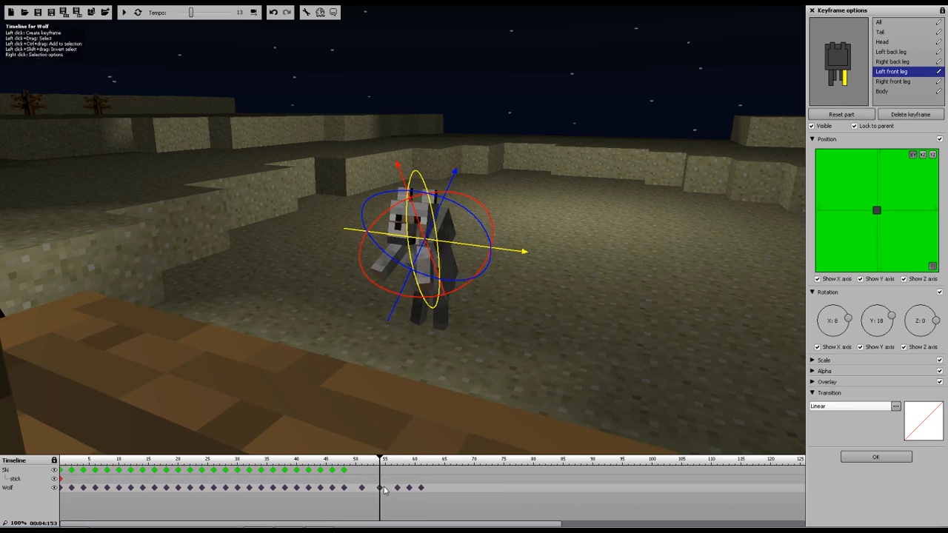
click(363, 489)
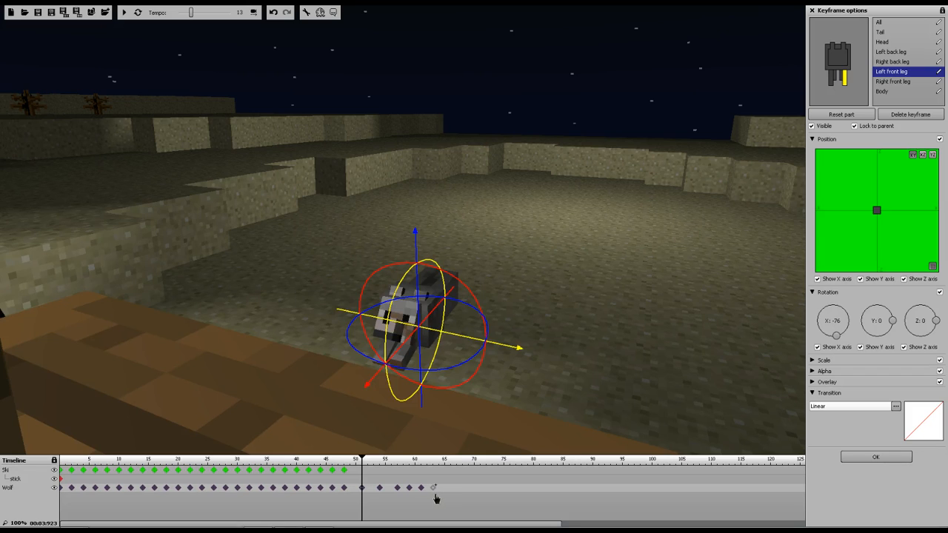
click(125, 13)
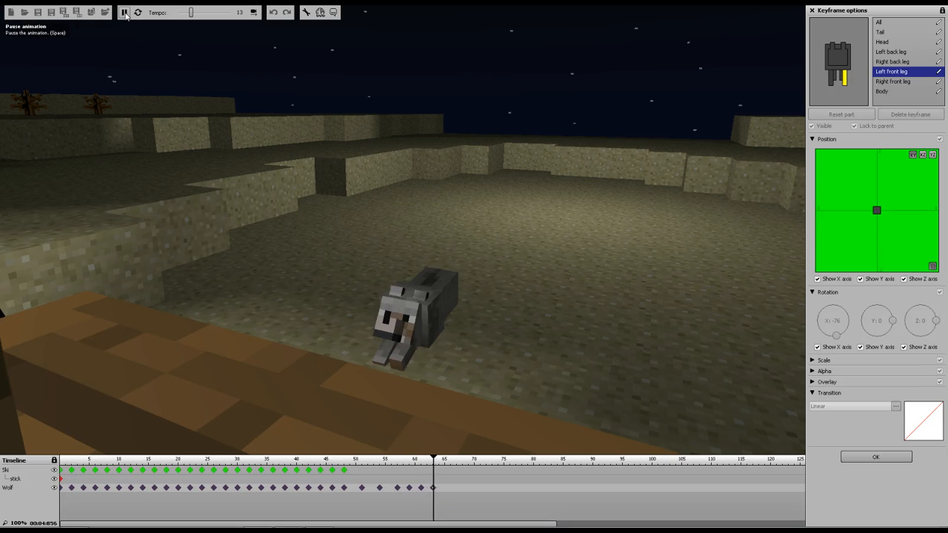
click(124, 13)
Switch to the camera view and play the animation to check the camera cuts
right_drag(511, 306, 396, 314)
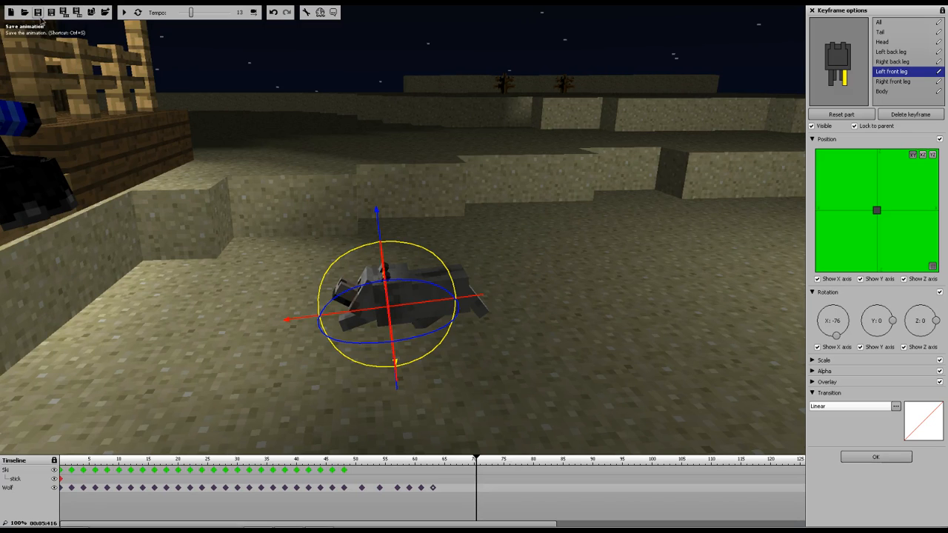
right_drag(476, 260, 437, 262)
right_drag(374, 182, 41, 33)
key(w)
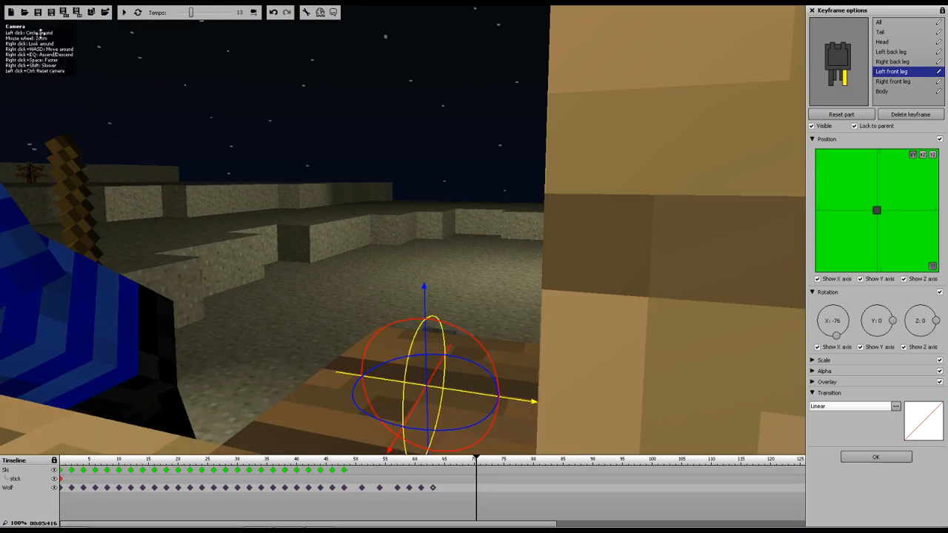
click(253, 12)
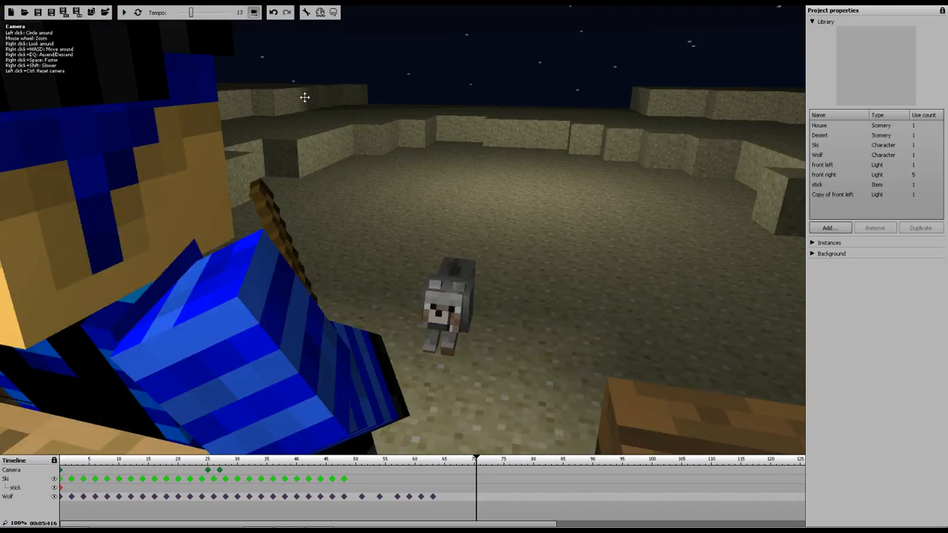
click(125, 13)
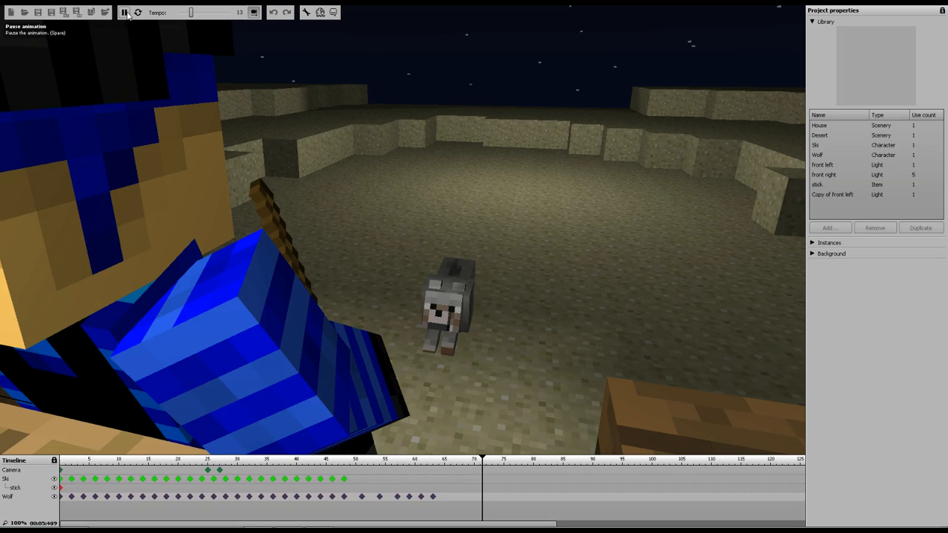
click(167, 460)
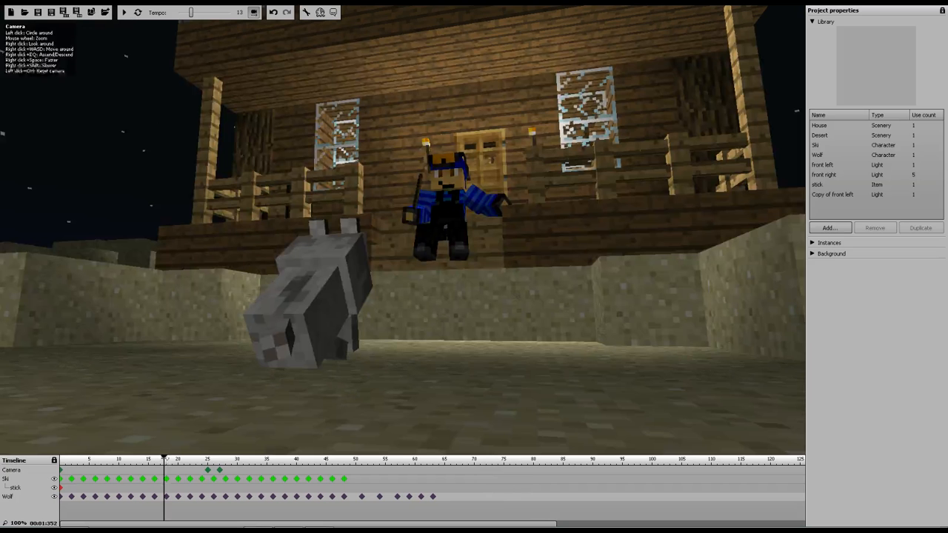
click(125, 12)
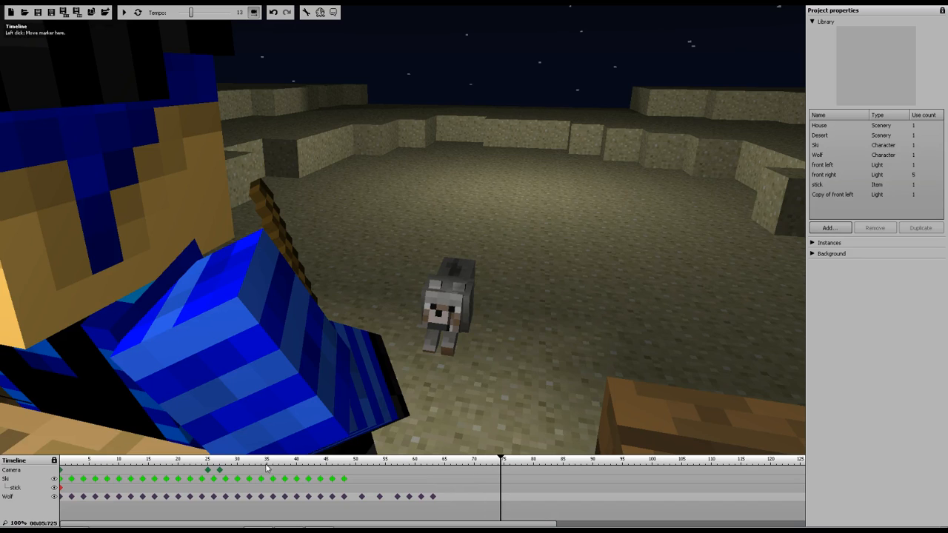
Add a camera keyframe at frame 48 and set the frame-27 camera keyframe's transition to Instant
click(345, 462)
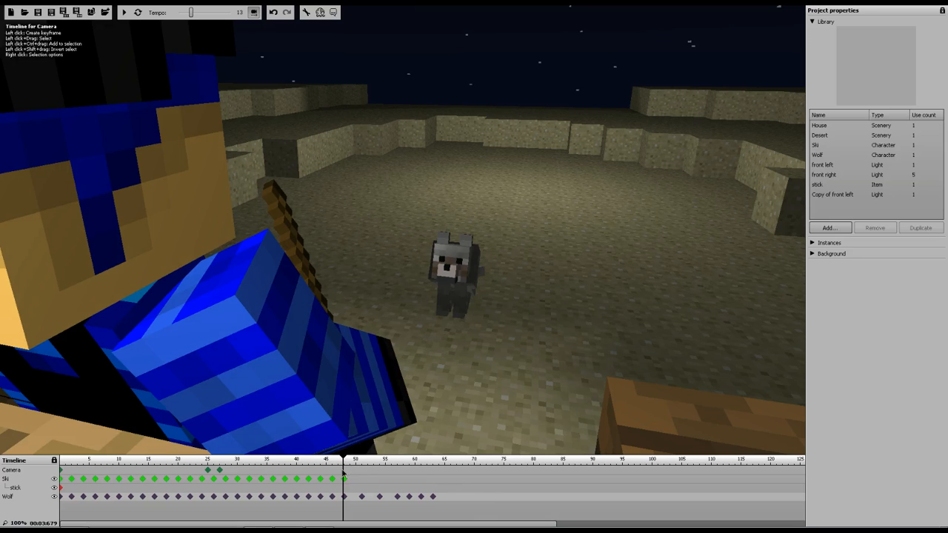
click(344, 470)
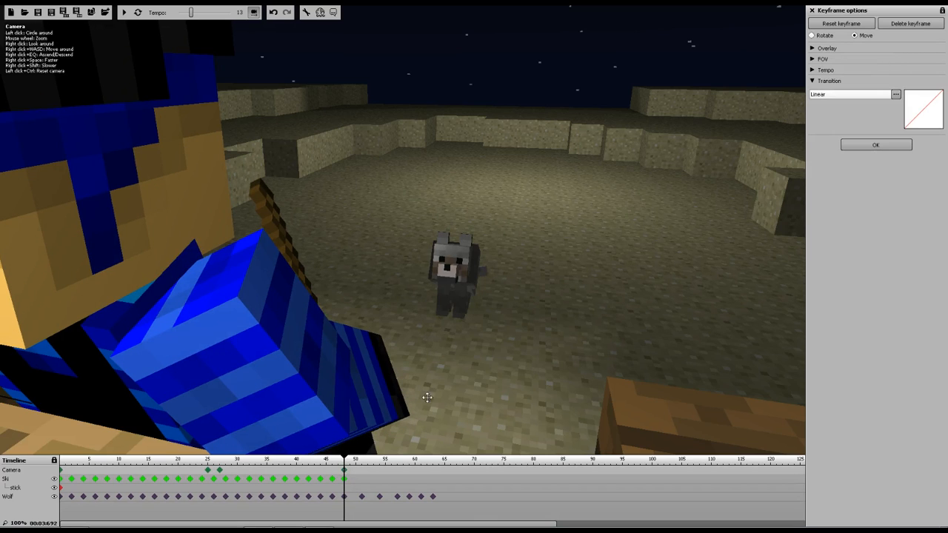
click(221, 475)
click(840, 96)
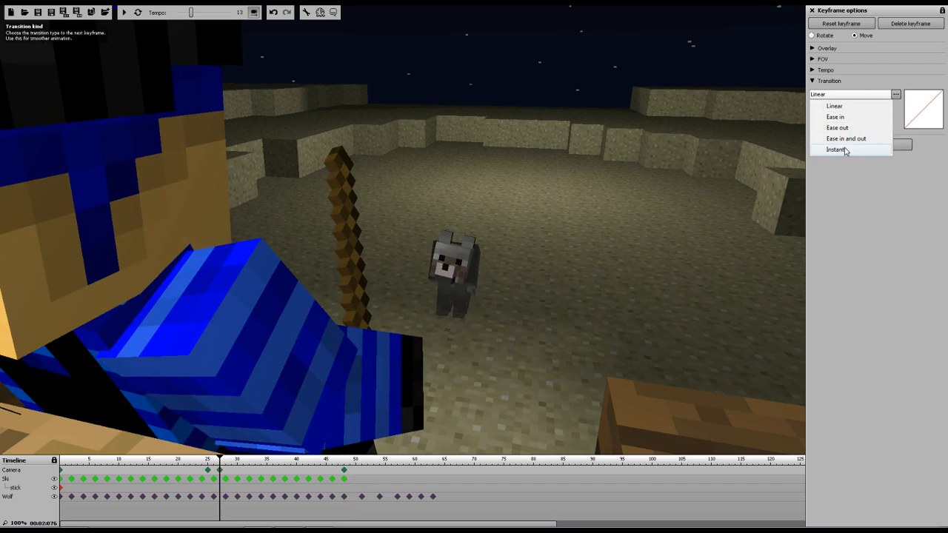
click(837, 149)
Reposition the frame-48 camera shot to face the wolf head-on from ground level
click(344, 472)
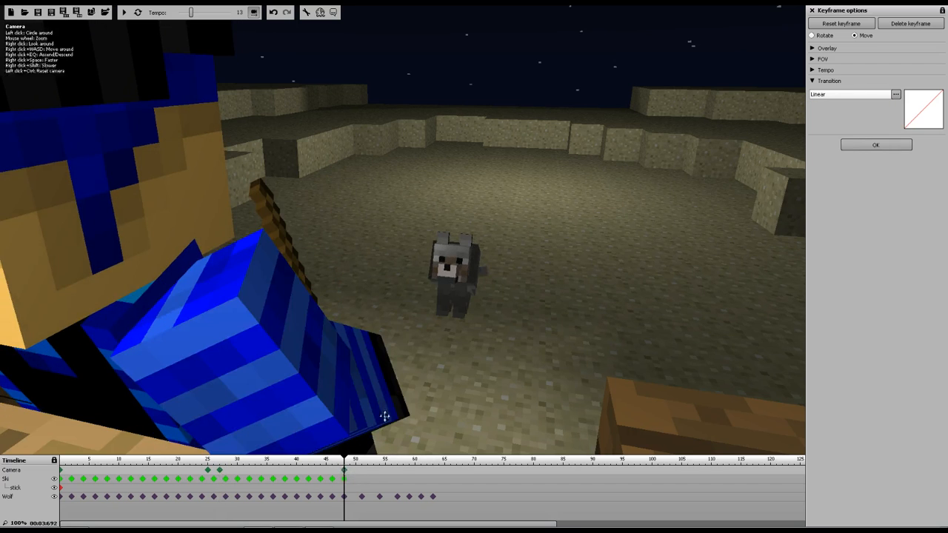
key(w)
right_drag(402, 229, 405, 129)
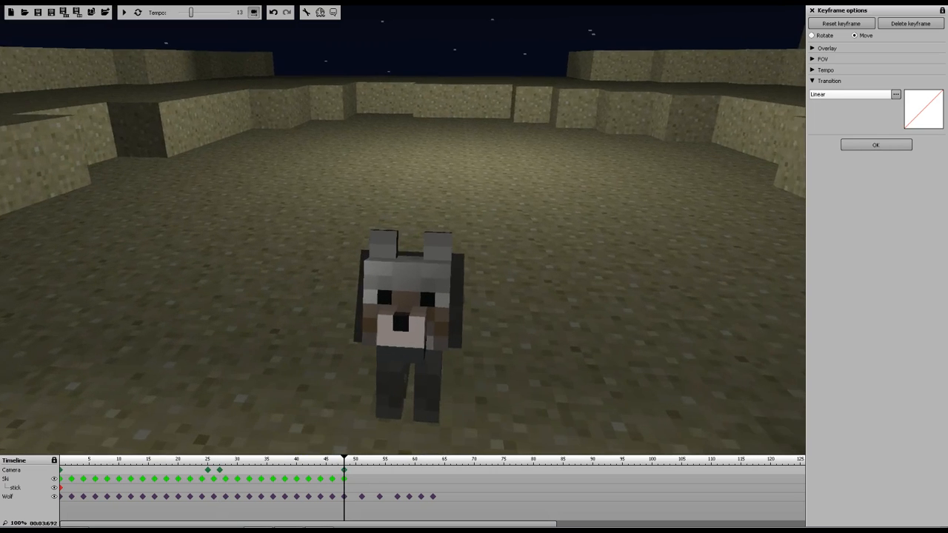
key(q)
key(a)
key(s)
key(d)
key(s)
key(a)
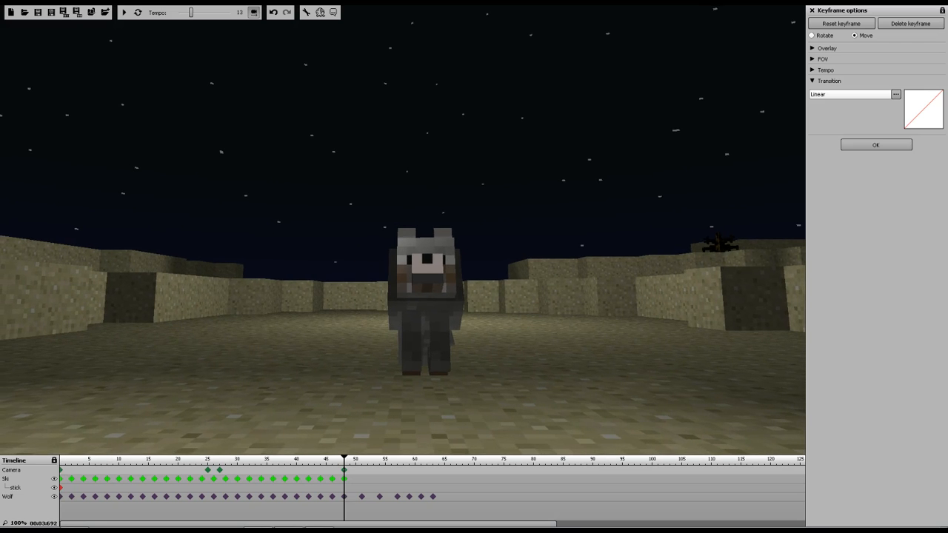
drag(351, 460, 197, 460)
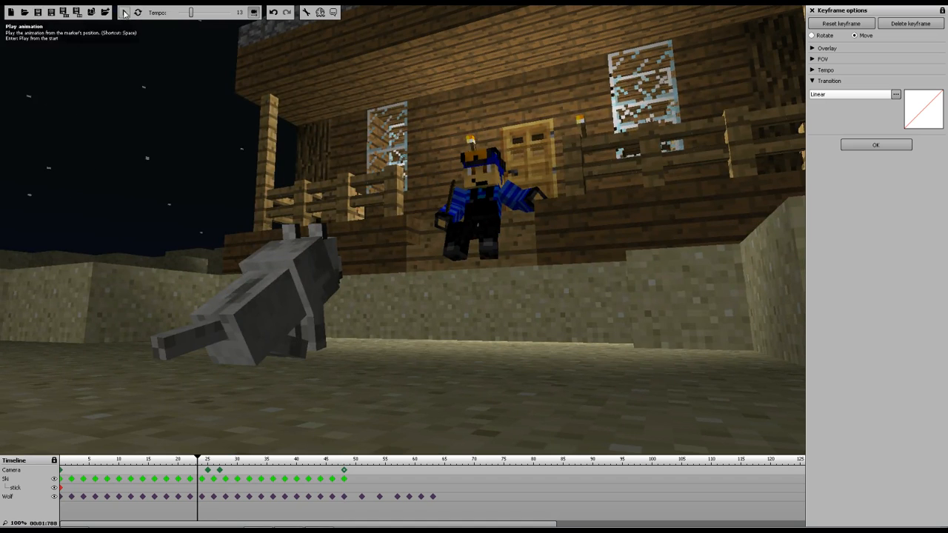
Play the animation around the frame-48 camera cut to review the wolf shot
click(124, 13)
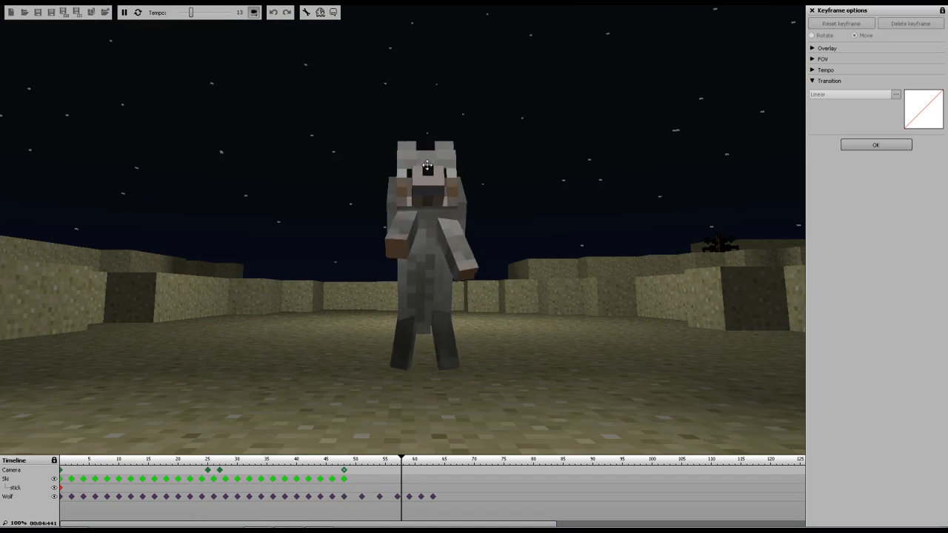
click(125, 13)
click(344, 470)
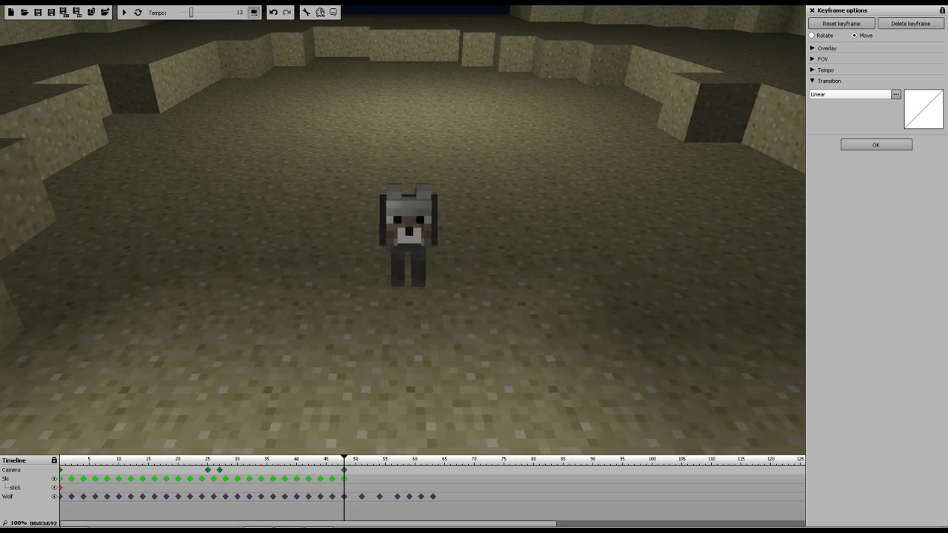
click(191, 464)
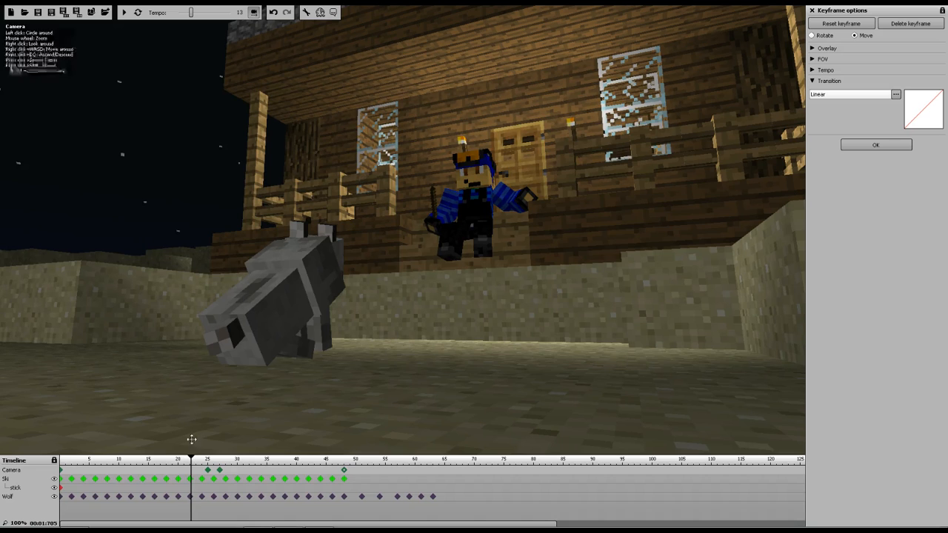
click(126, 13)
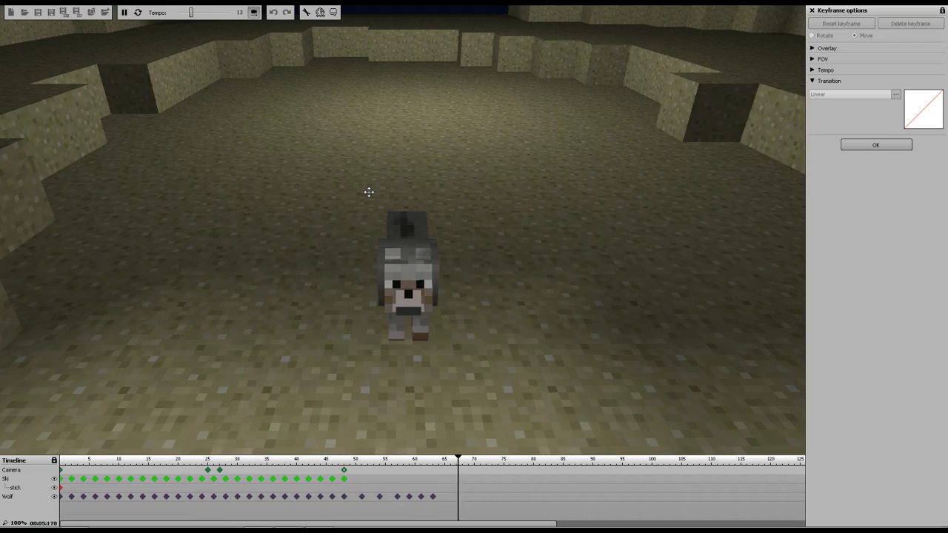
click(124, 13)
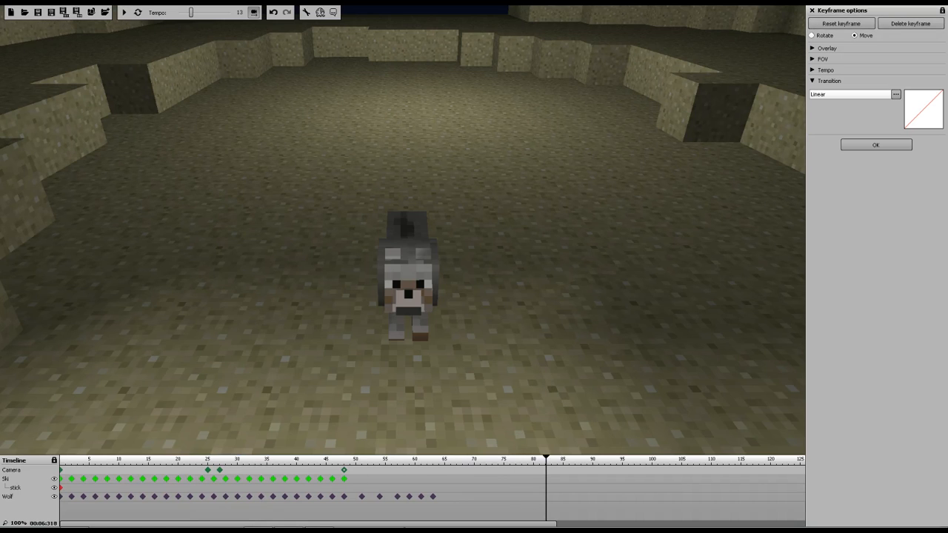
Add a camera keyframe at about frame 63 and replay the animation from the start
click(432, 472)
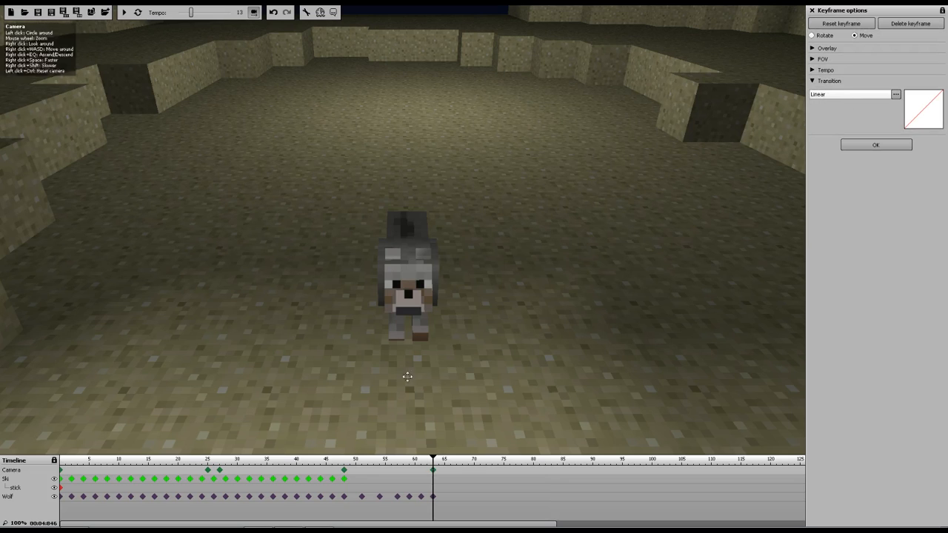
click(344, 471)
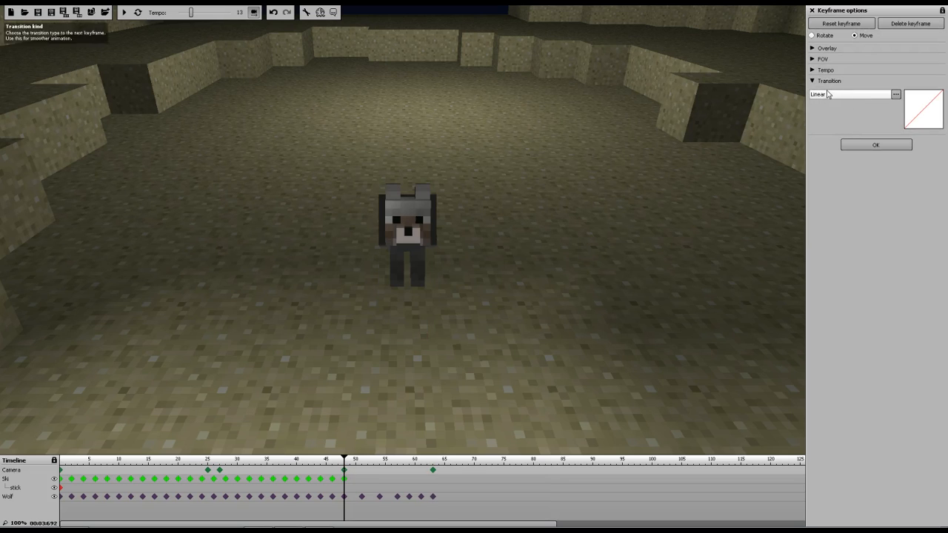
click(66, 462)
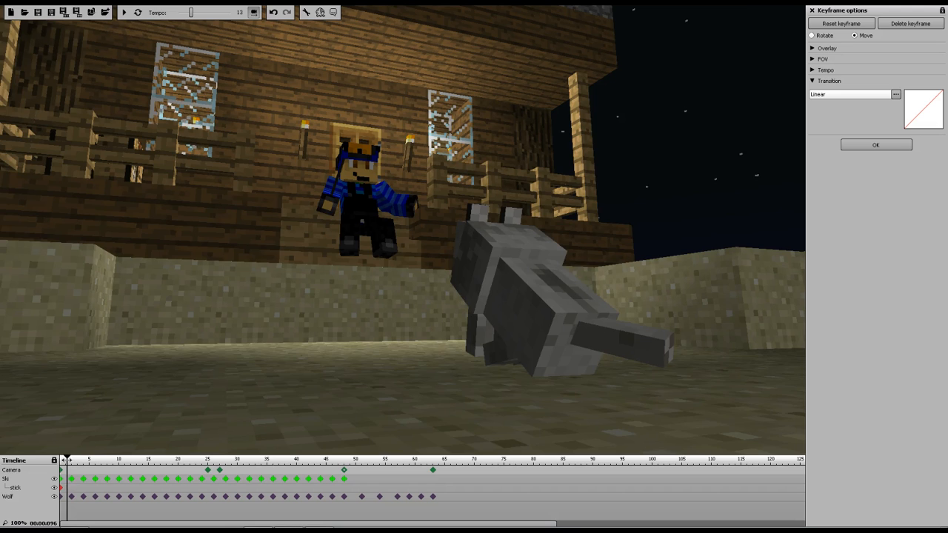
click(124, 12)
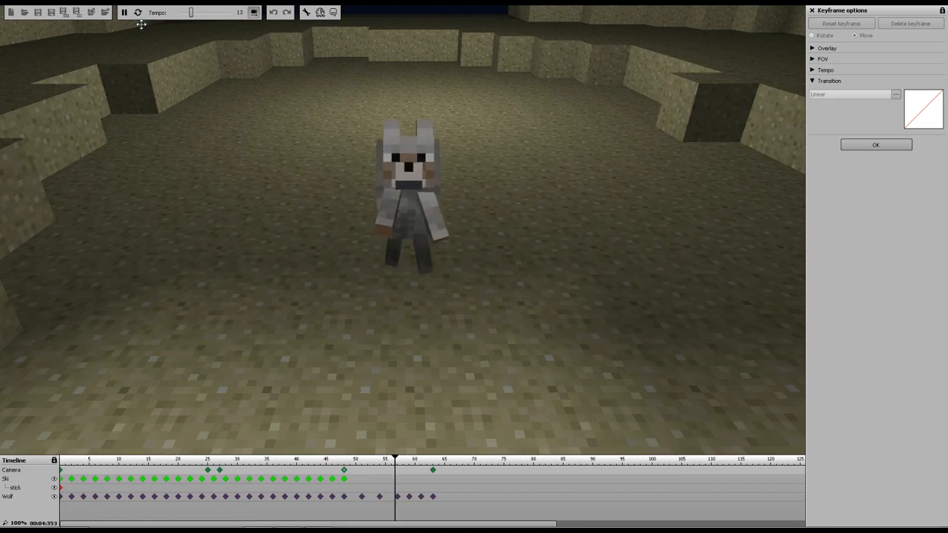
click(125, 16)
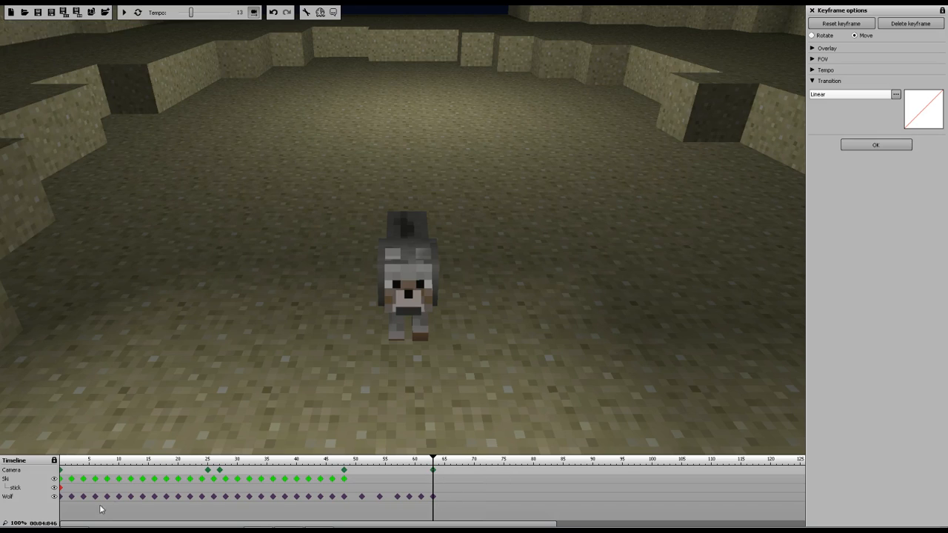
Add a wolf keyframe at about frame 65 and raise the wolf's tail to about 100° on X
click(72, 496)
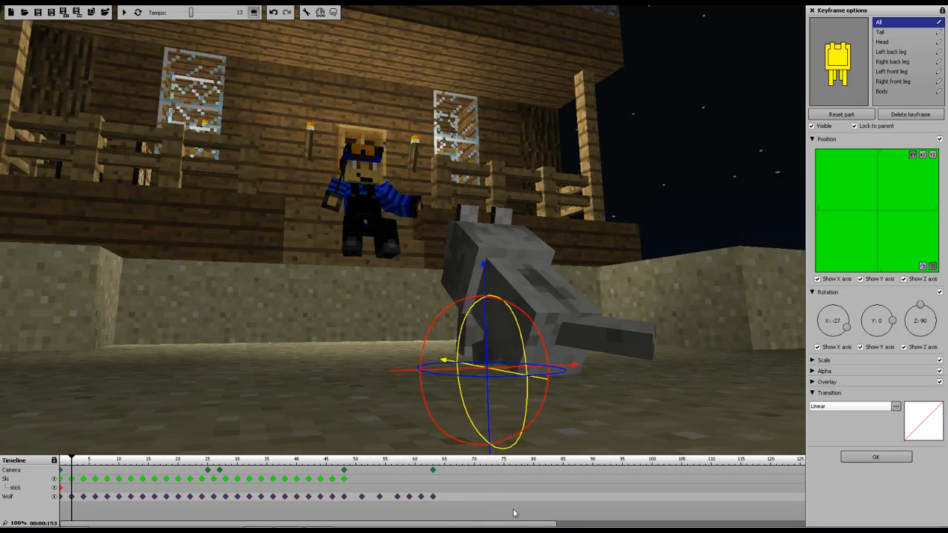
click(433, 497)
click(442, 501)
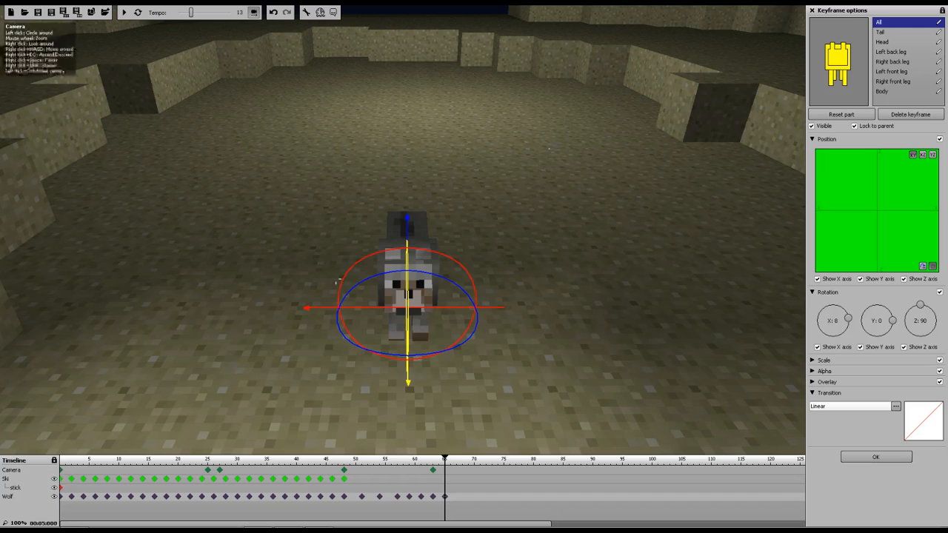
click(882, 32)
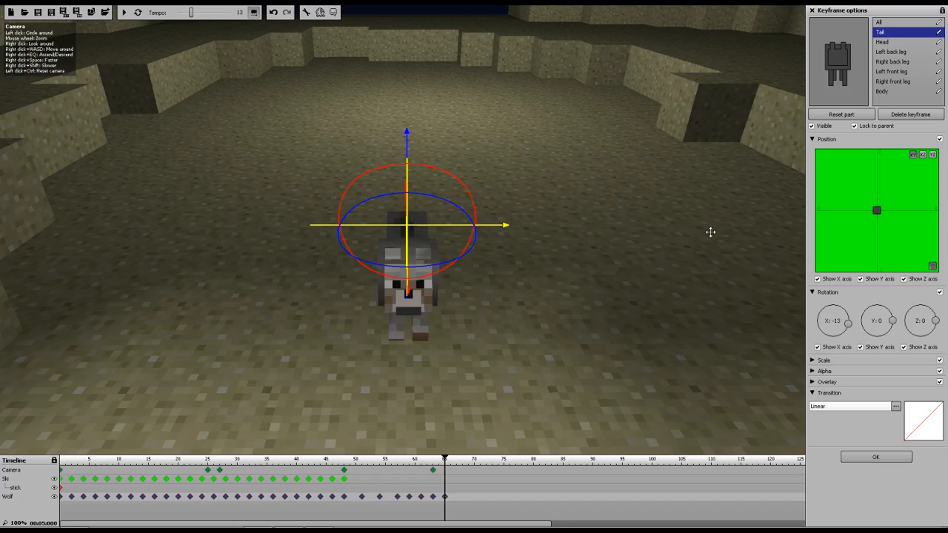
right_drag(406, 225, 296, 215)
drag(414, 175, 386, 173)
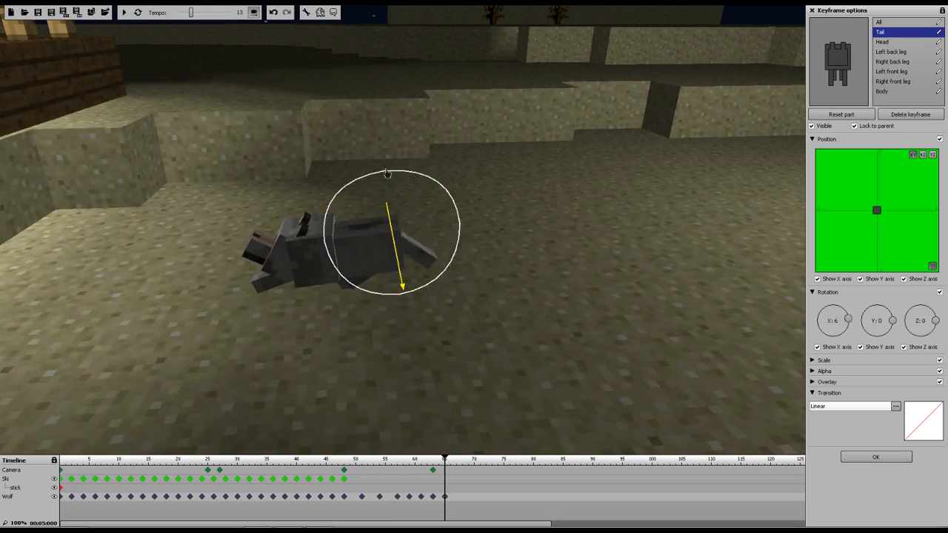
drag(267, 251, 392, 219)
right_drag(43, 44, 47, 52)
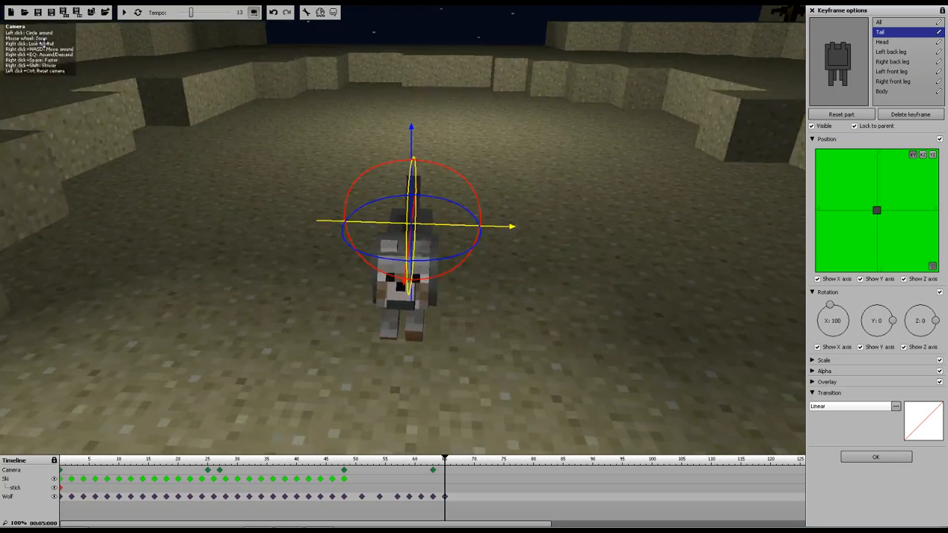
Add a wolf keyframe at about frame 67 and swing the tail sideways to about 35° on Y, undoing a stray body rotation
click(433, 469)
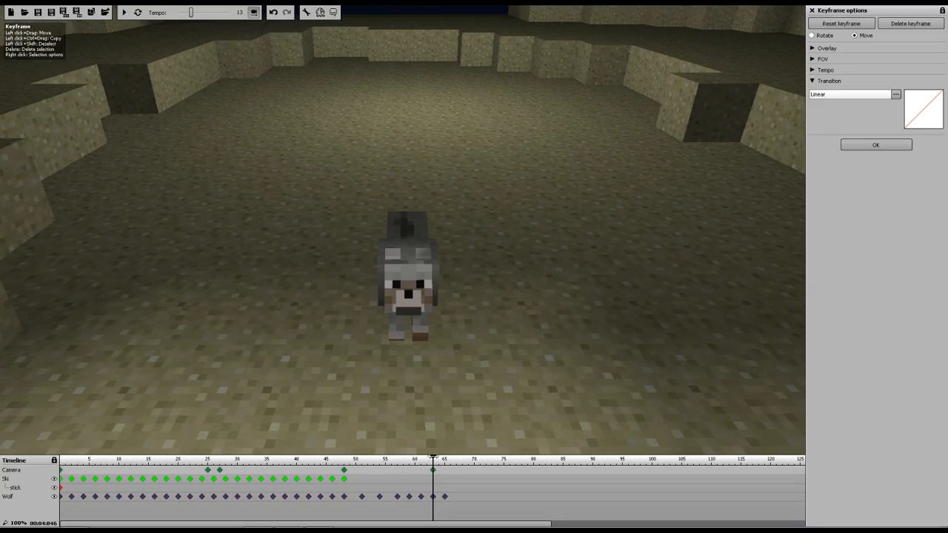
click(444, 496)
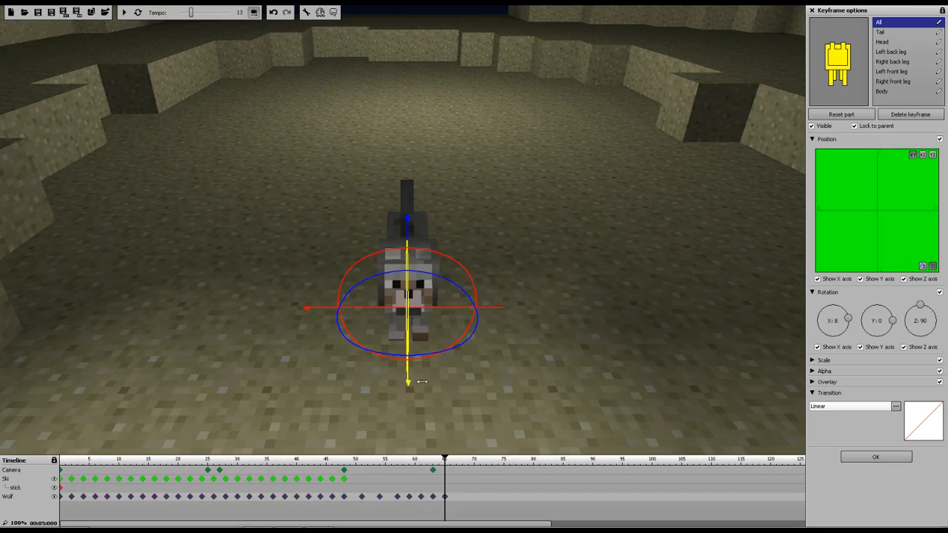
click(454, 497)
drag(444, 271, 454, 262)
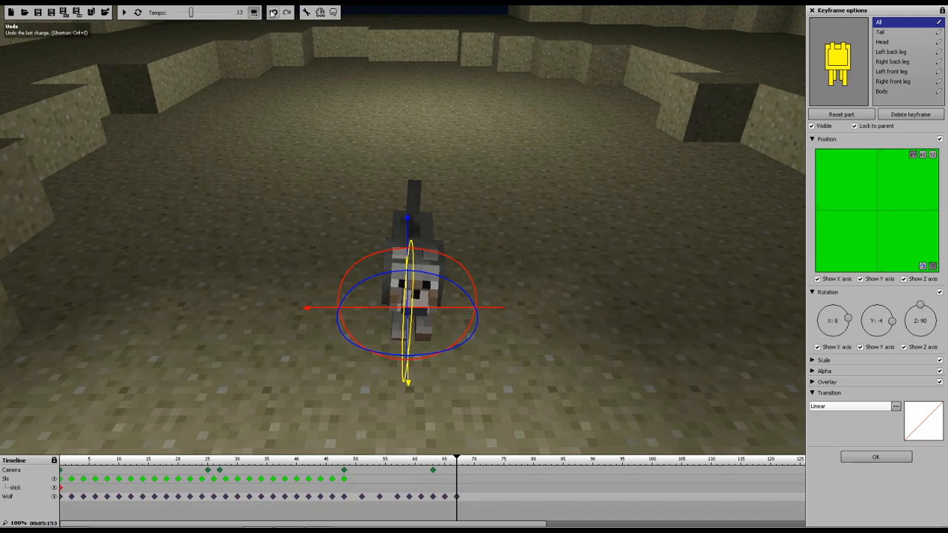
click(273, 13)
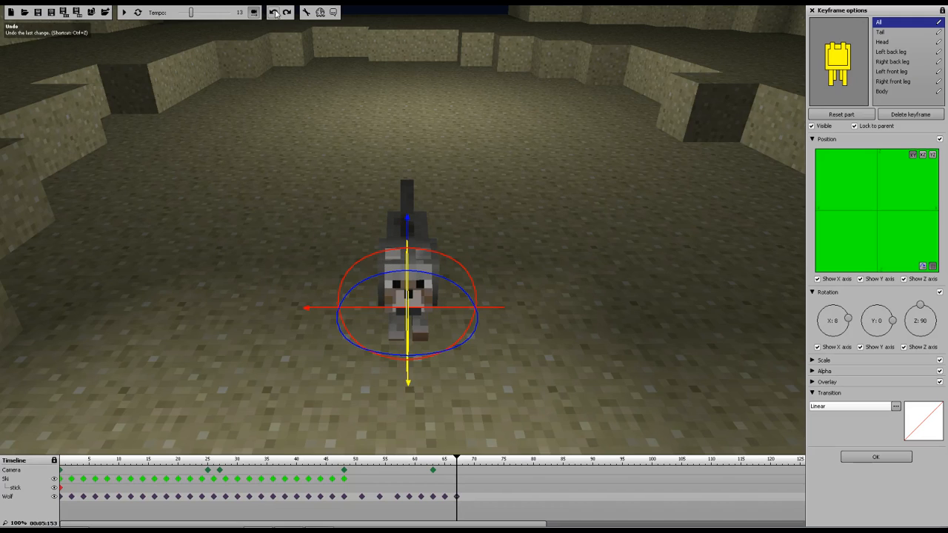
click(885, 33)
mouse_move(451, 178)
mouse_down()
mouse_move(486, 204)
mouse_move(433, 174)
mouse_move(390, 187)
mouse_up()
Copy the tail keyframes repeatedly to build a tail wag running to about frame 83
click(464, 502)
drag(475, 502, 454, 497)
right_drag(457, 499, 469, 502)
drag(490, 502, 454, 497)
right_drag(462, 500, 481, 503)
drag(517, 499, 454, 497)
right_drag(459, 500, 508, 503)
Rewind to the start and hide the keyframe options panel to enlarge the viewport
drag(455, 463, 371, 399)
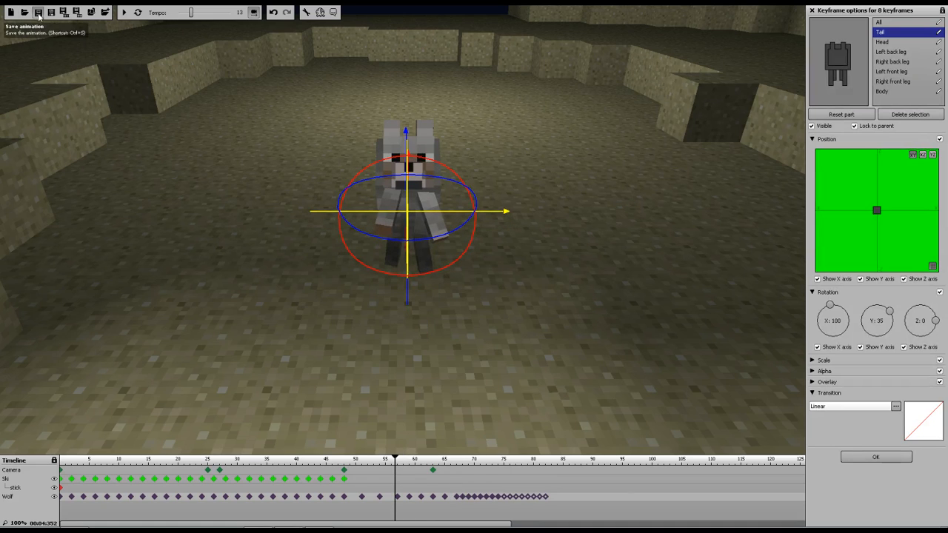
mouse_move(391, 463)
mouse_down()
mouse_move(58, 446)
mouse_move(56, 430)
mouse_up()
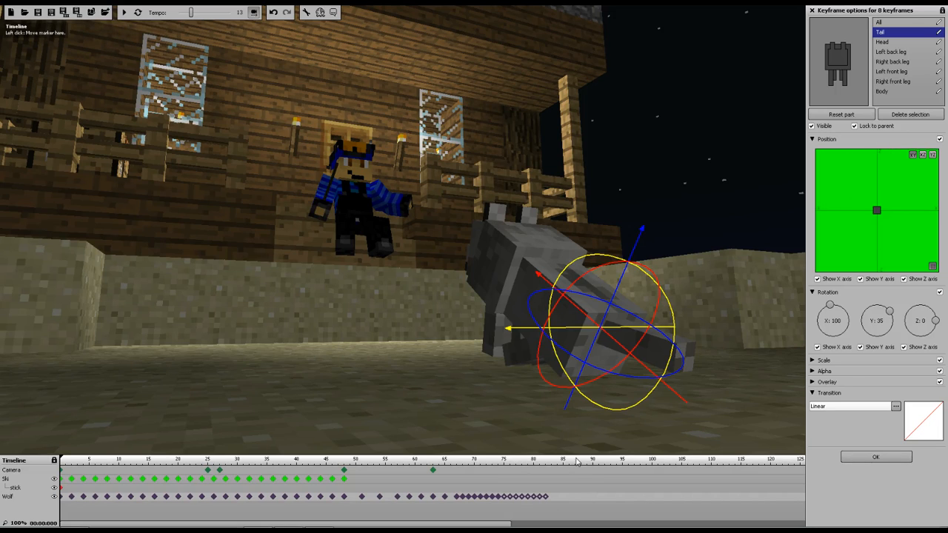
click(942, 12)
click(212, 269)
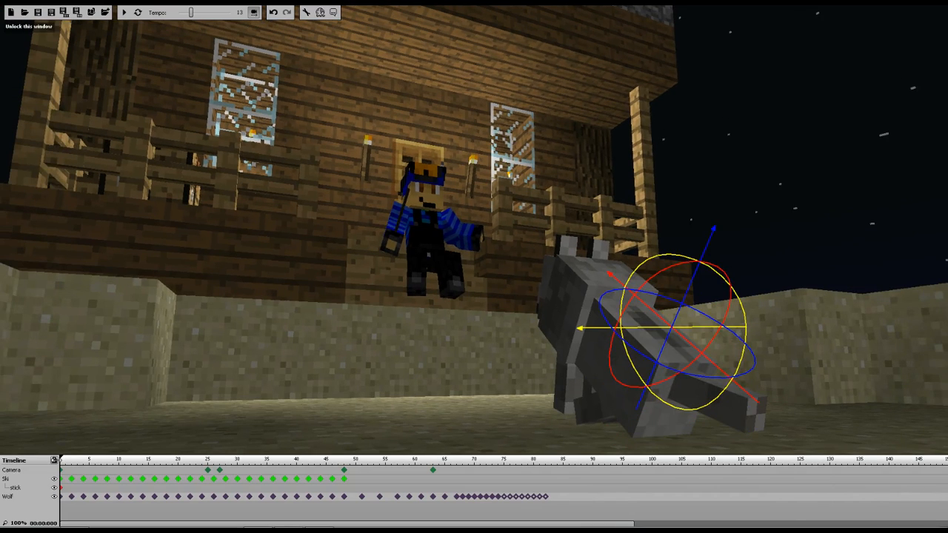
click(54, 460)
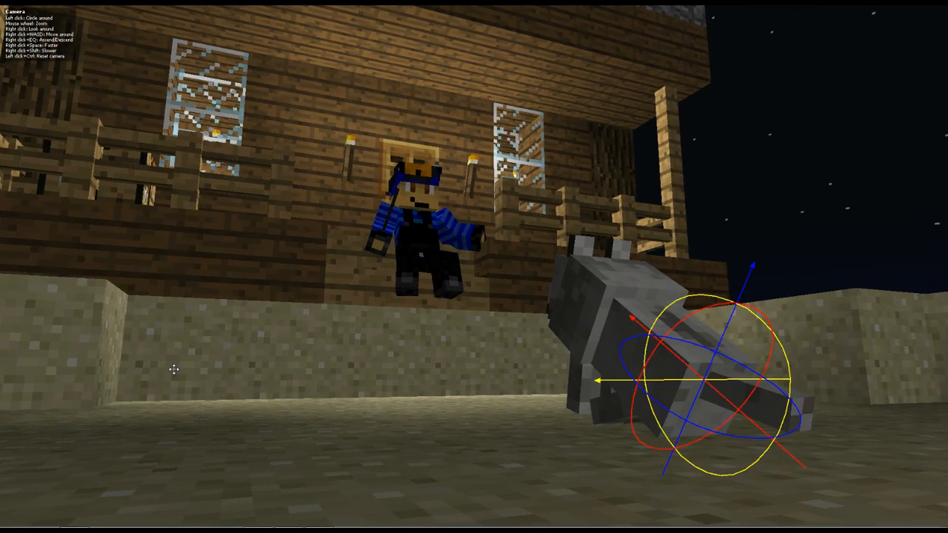
mouse_move(77, 448)
click(54, 460)
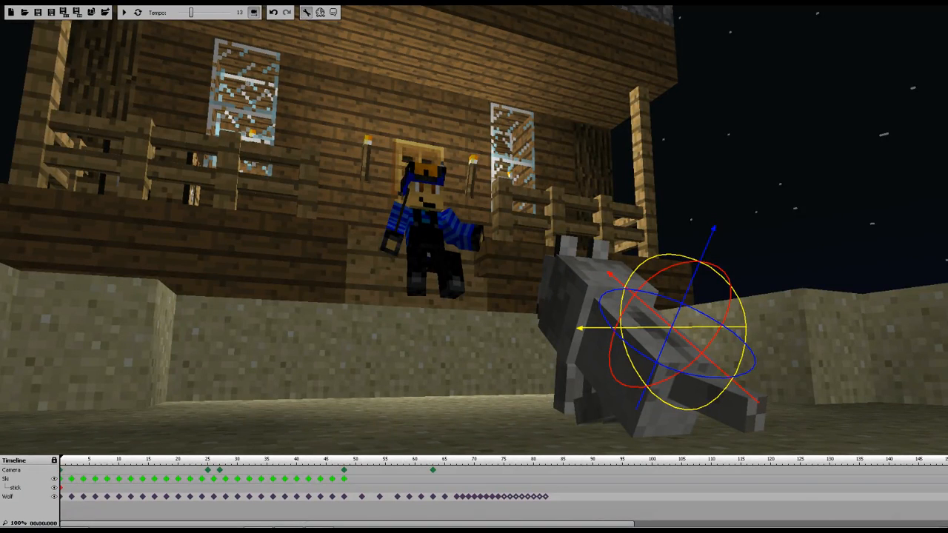
Open the settings and turn off Show help
click(306, 13)
click(812, 31)
click(53, 461)
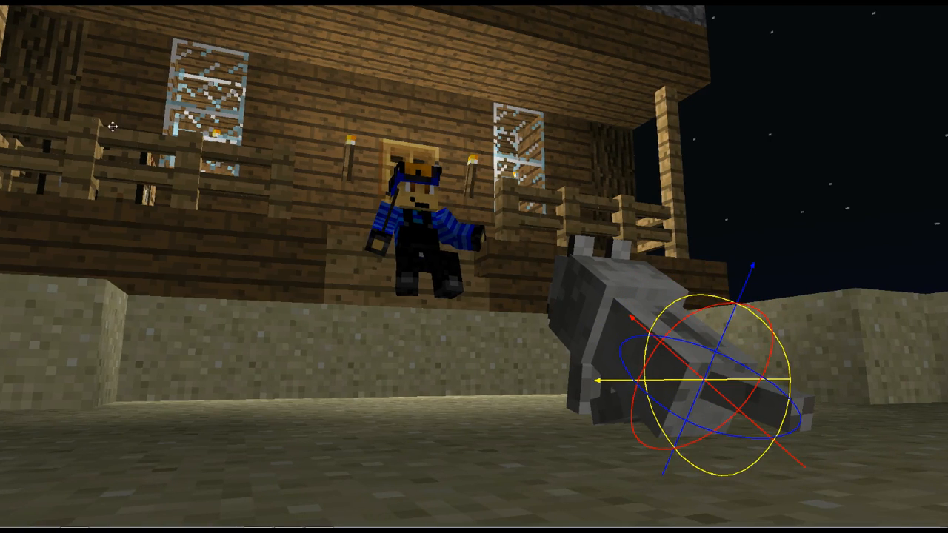
mouse_move(32, 24)
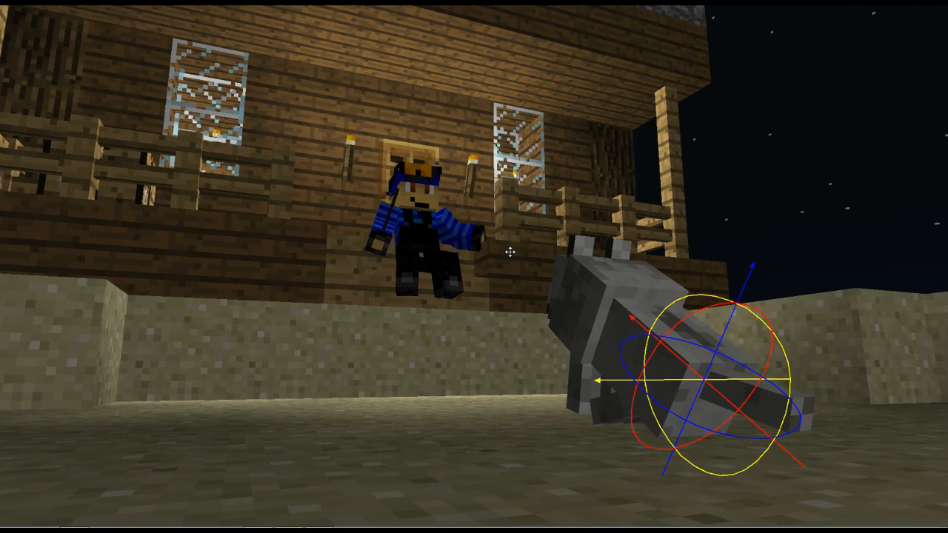
mouse_move(942, 278)
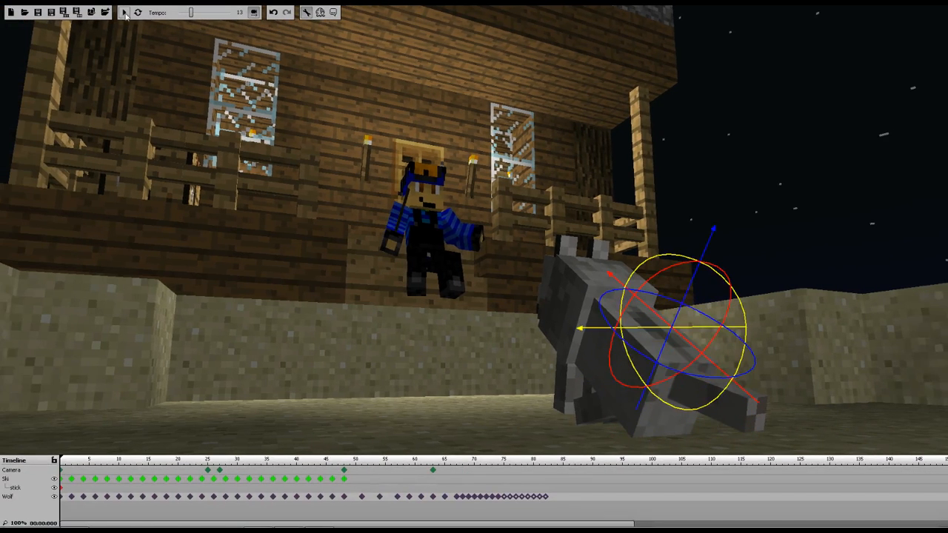
Play the animation and scroll the timeline back to the wolf's final keyframes
click(122, 13)
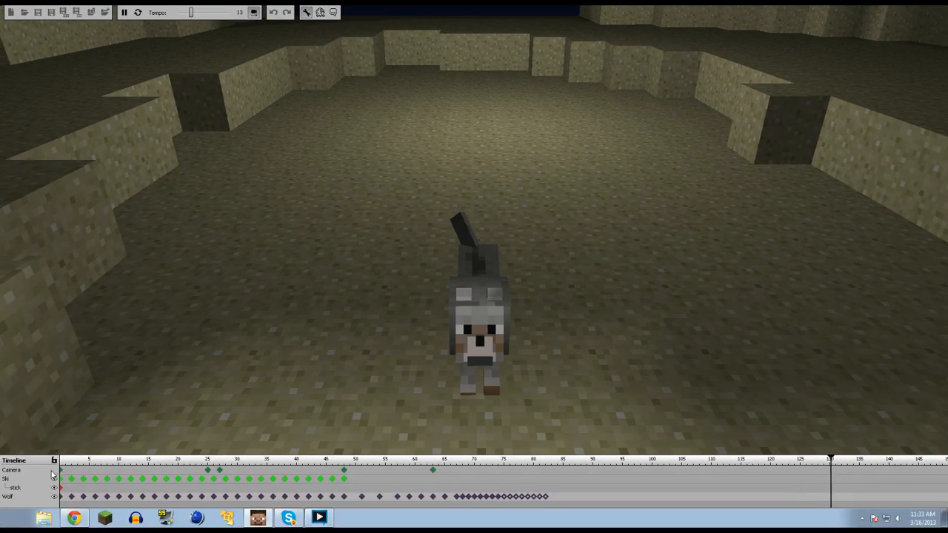
mouse_move(902, 49)
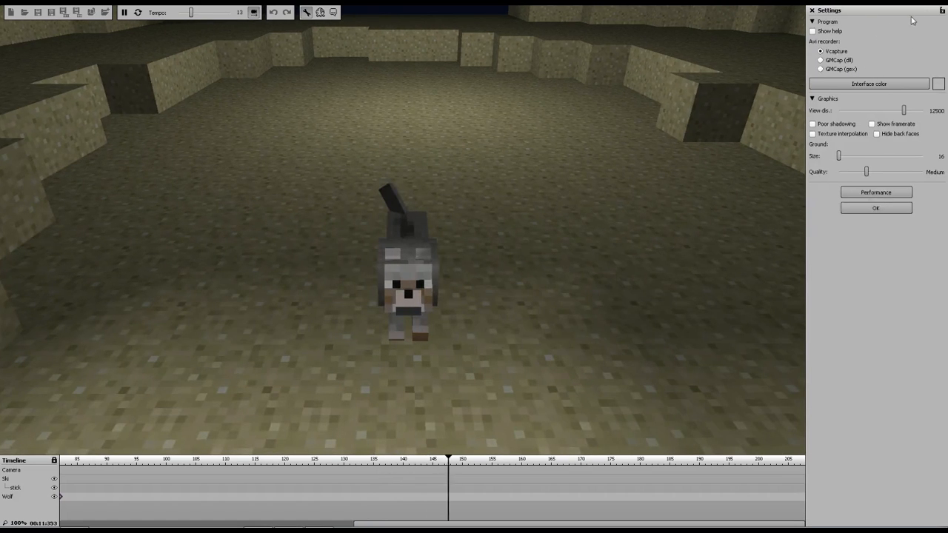
click(124, 13)
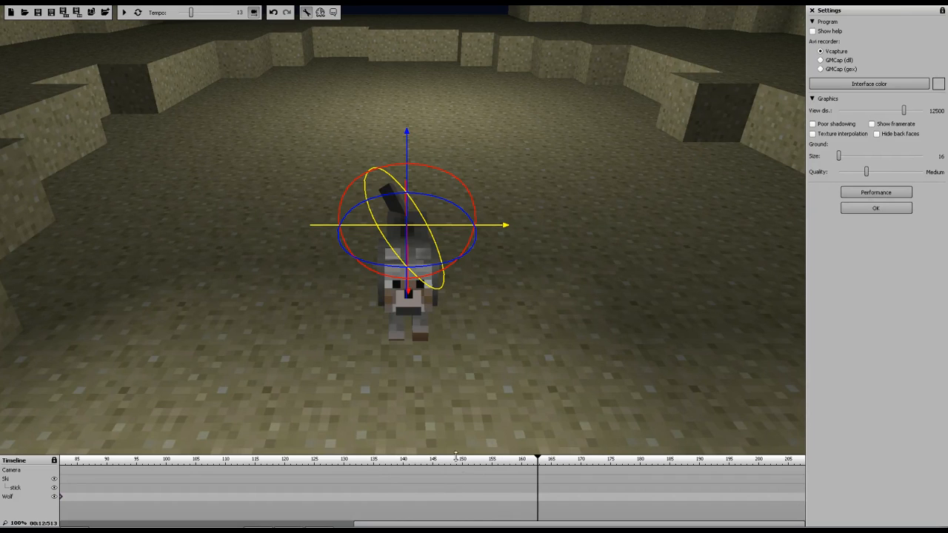
drag(537, 463, 62, 463)
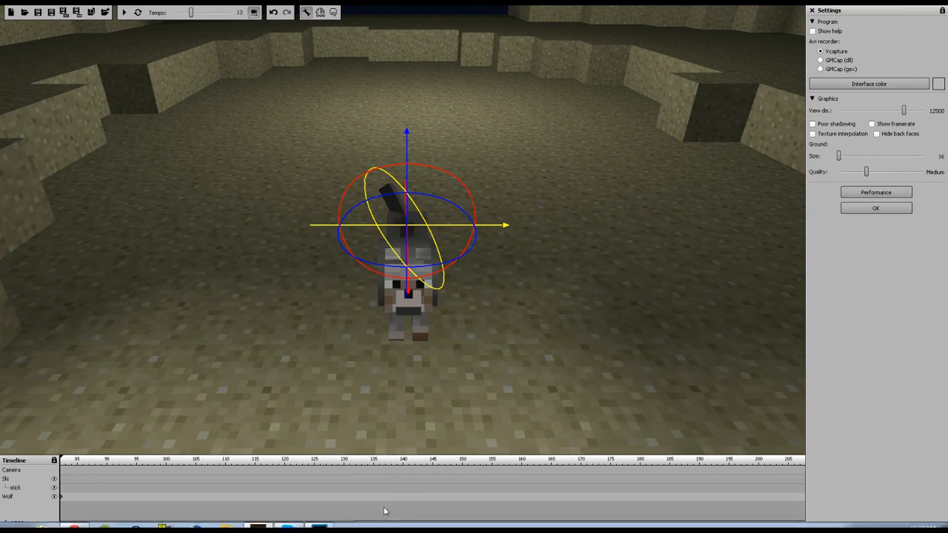
drag(364, 523, 247, 497)
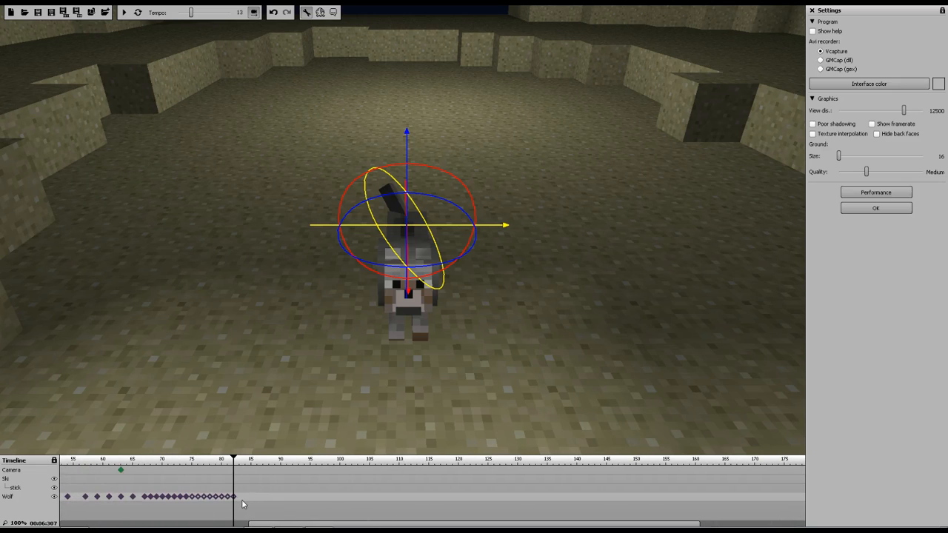
Select the wolf's last keyframe at about frame 83 and tilt its head sideways to about X -39, Y -33, Z -12
click(239, 501)
click(868, 211)
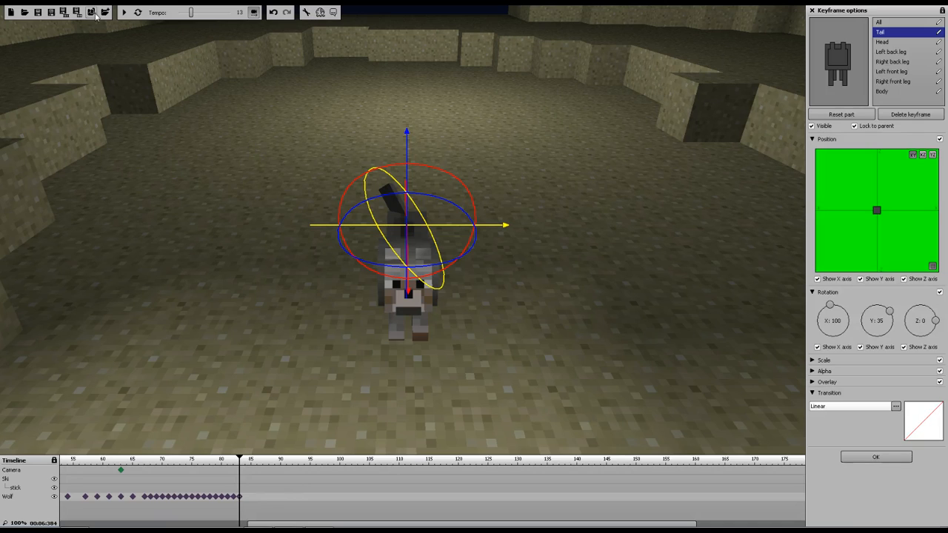
click(838, 54)
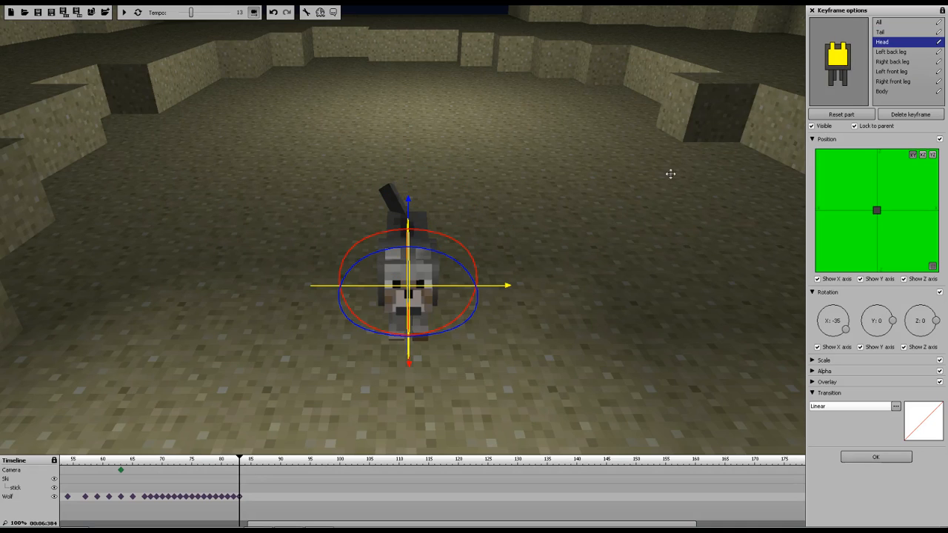
drag(449, 239, 474, 210)
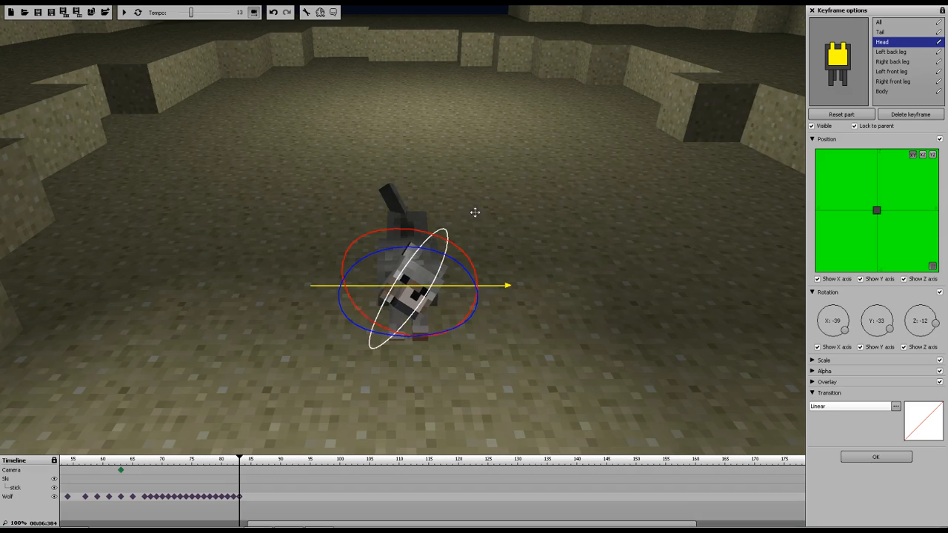
Lift the wolf's tail at that last keyframe and replay the animation from about frame 74
click(880, 33)
drag(391, 182, 485, 156)
drag(239, 460, 182, 460)
click(125, 12)
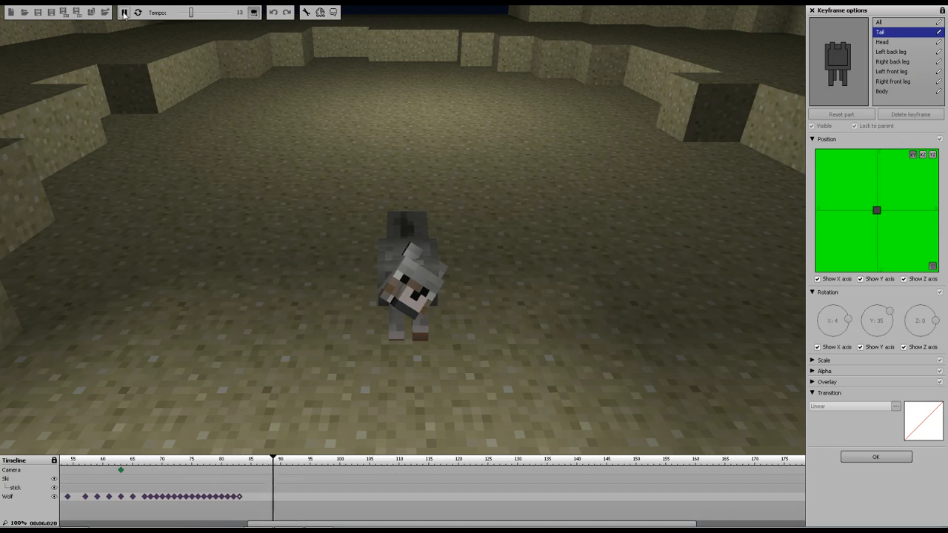
Replay the wolf's final keyframes from about frame 75
click(124, 13)
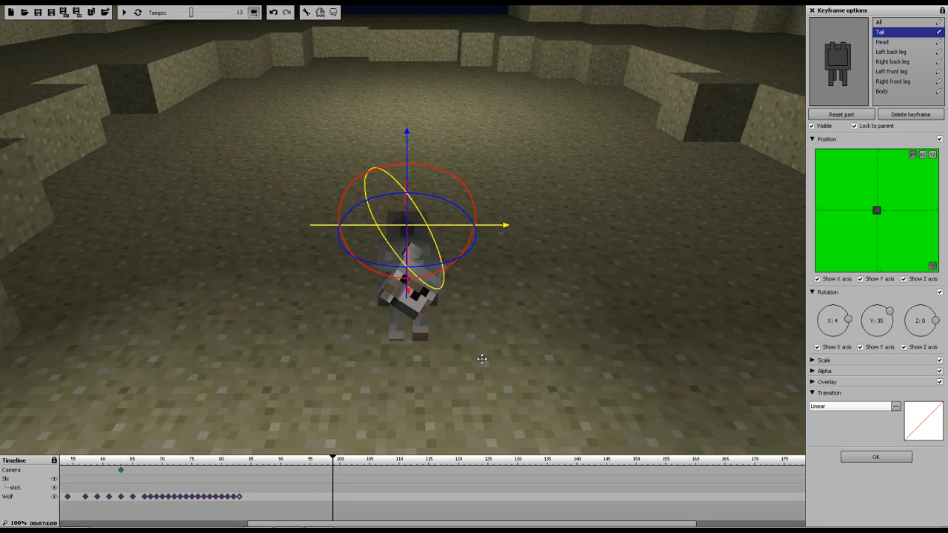
drag(328, 460, 197, 460)
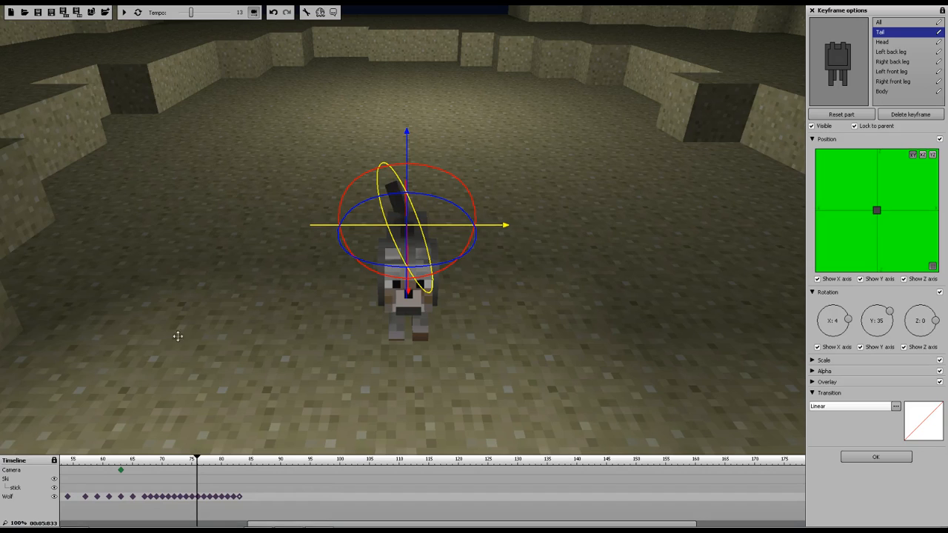
click(125, 13)
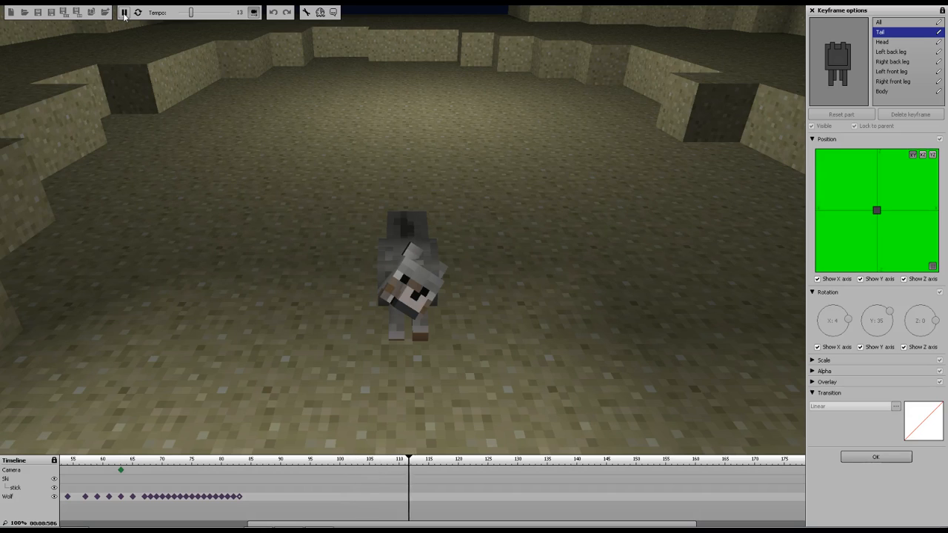
click(125, 13)
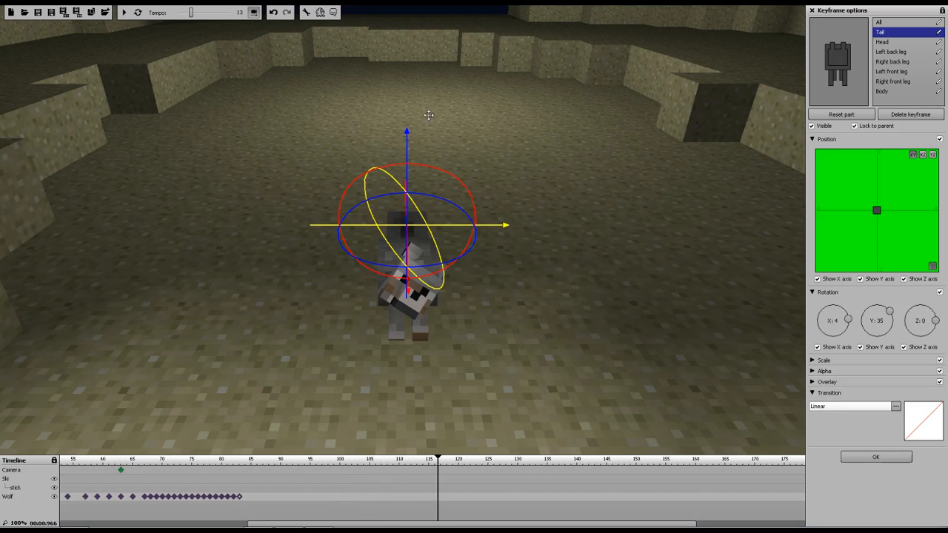
Leave the camera view and navigate the scene to the open ground beside the porch
click(254, 17)
right_drag(525, 135, 474, 122)
key(w)
right_drag(54, 37, 54, 46)
key(s)
key(d)
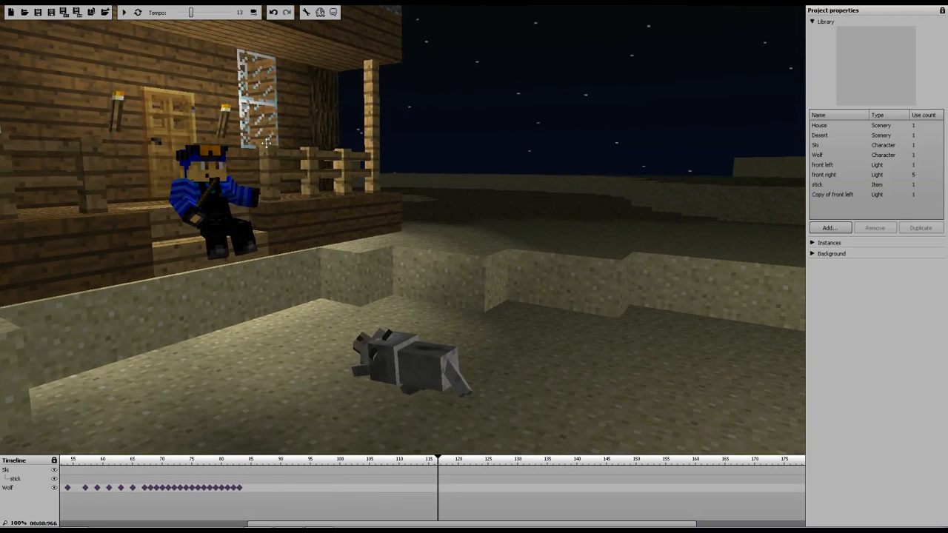
right_drag(403, 229, 445, 243)
key(s)
key(w)
key(s)
key(a)
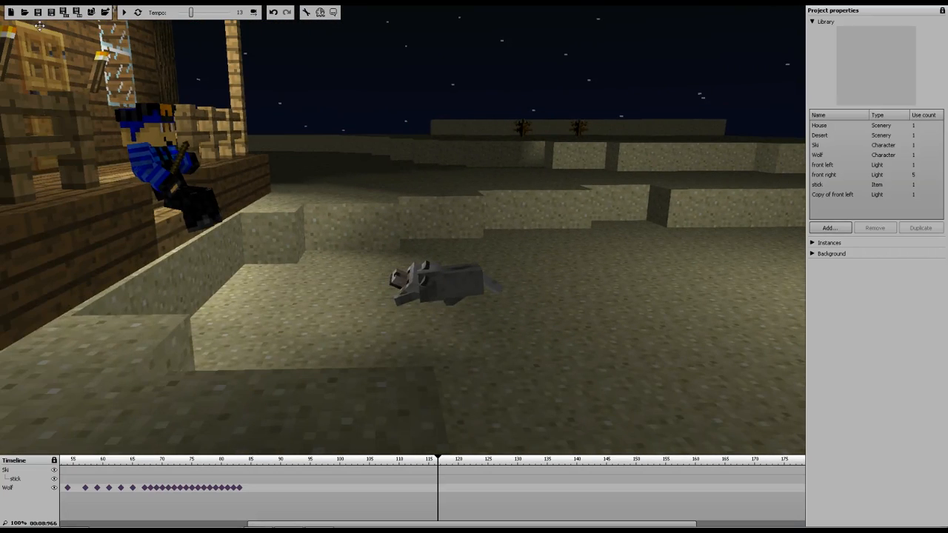
key(d)
key(w)
right_drag(377, 213, 33, 110)
key(a)
key(s)
key(w)
key(s)
key(s)
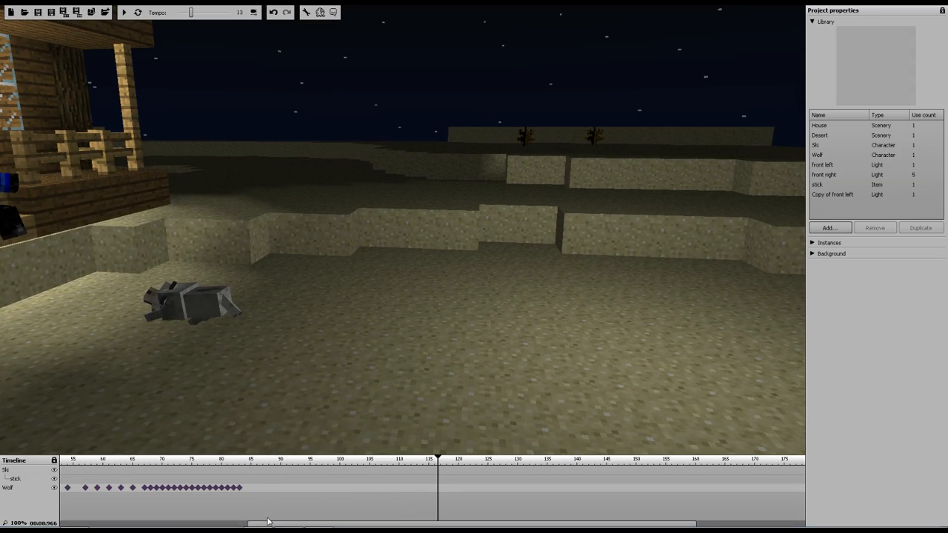
Add a keyframe for Ski at frame 115 and move him to stand on the ground in front of the porch
click(428, 472)
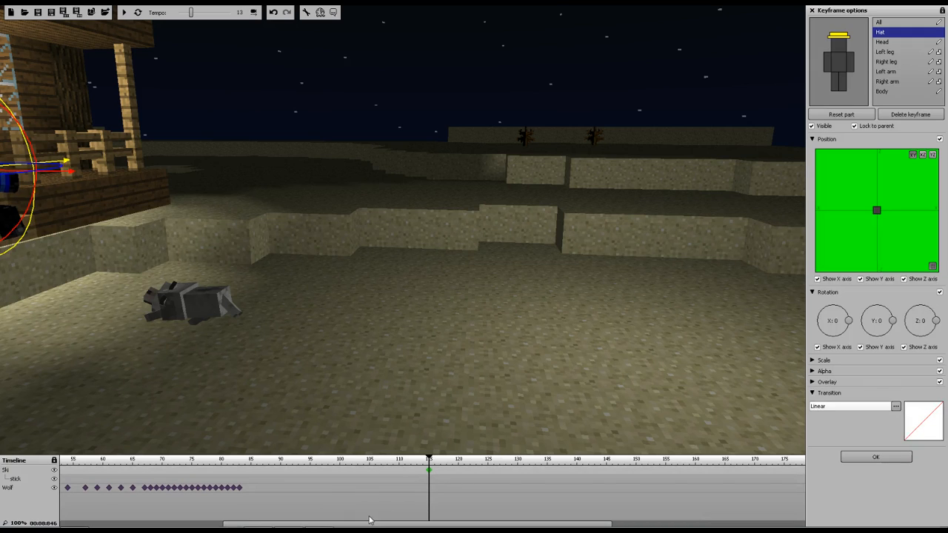
click(879, 22)
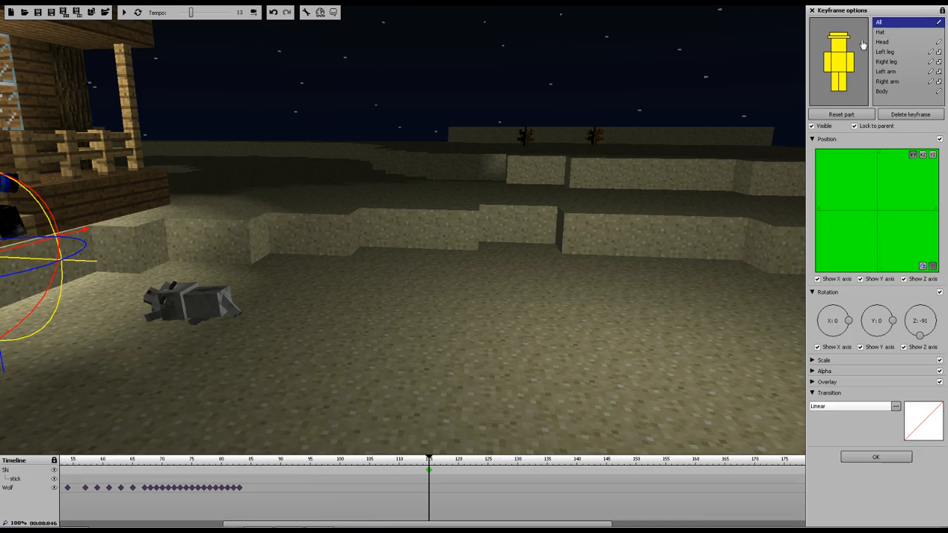
drag(293, 526, 212, 520)
click(252, 471)
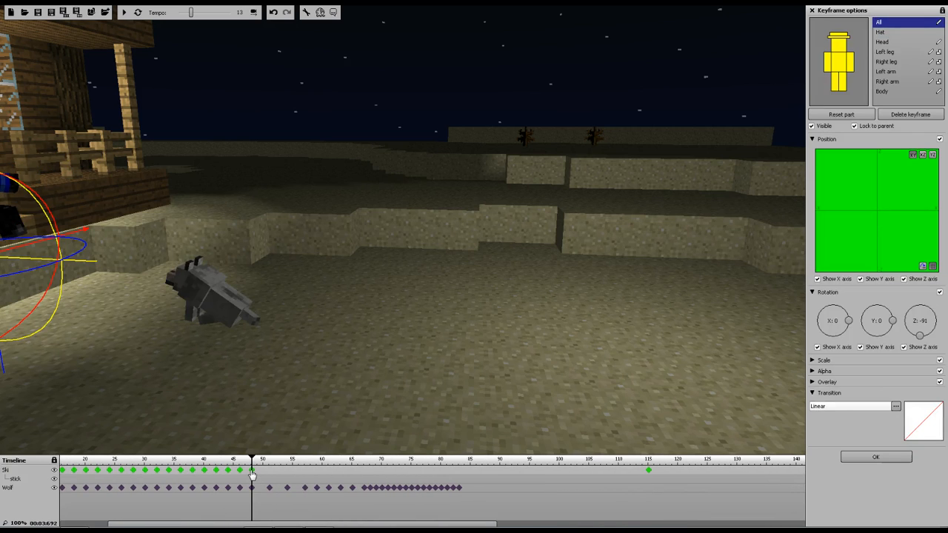
click(839, 412)
click(837, 460)
click(648, 472)
drag(87, 264, 460, 270)
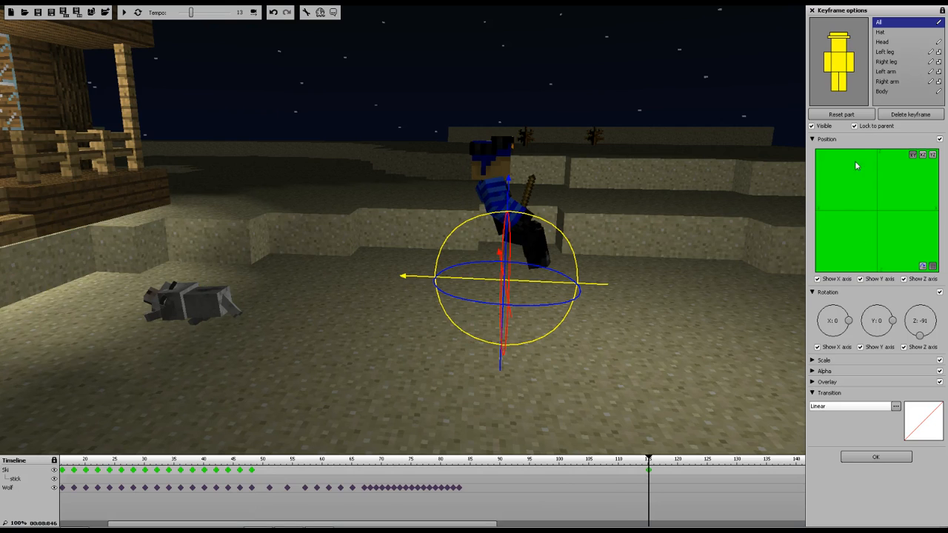
click(852, 115)
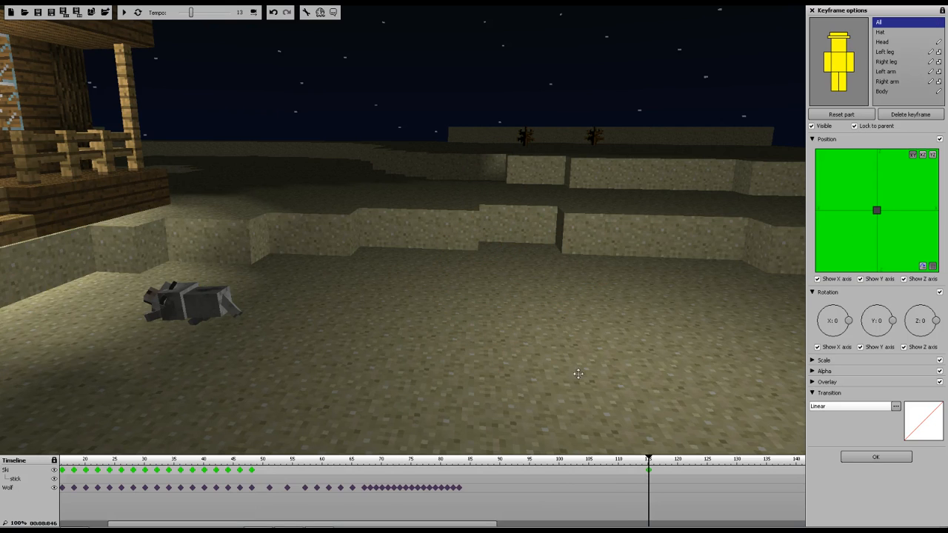
right_drag(460, 306, 304, 304)
drag(185, 224, 627, 299)
right_drag(506, 320, 634, 320)
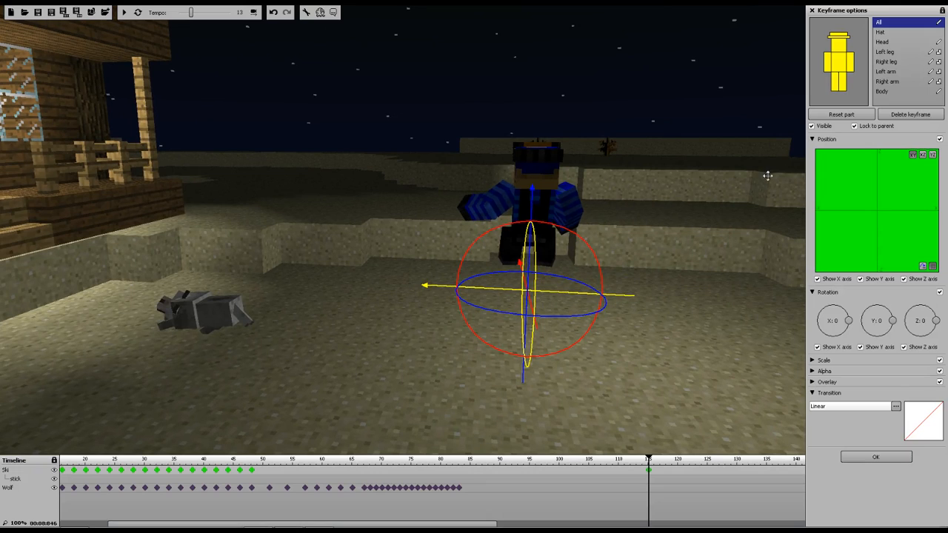
Reset Ski's arms, body and right leg to their default standing pose at frame 115
click(880, 32)
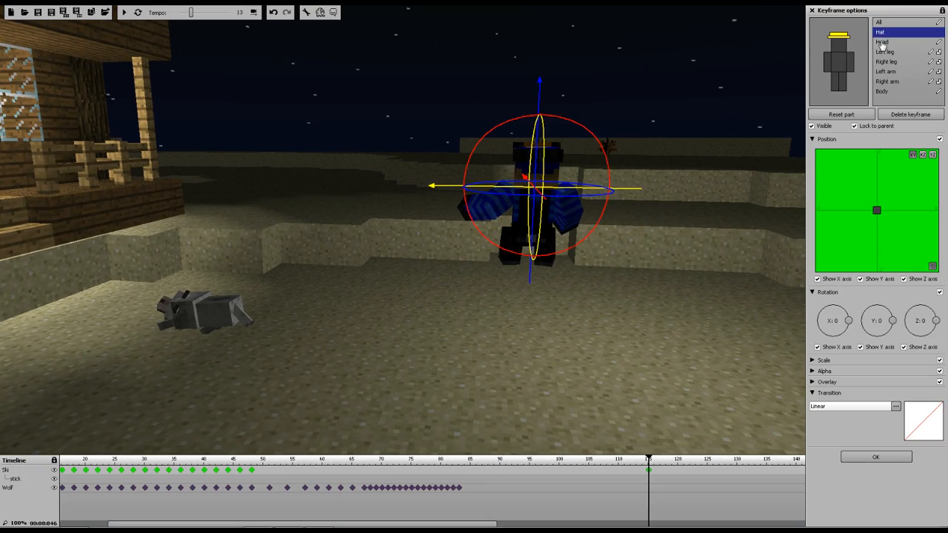
click(882, 42)
click(885, 52)
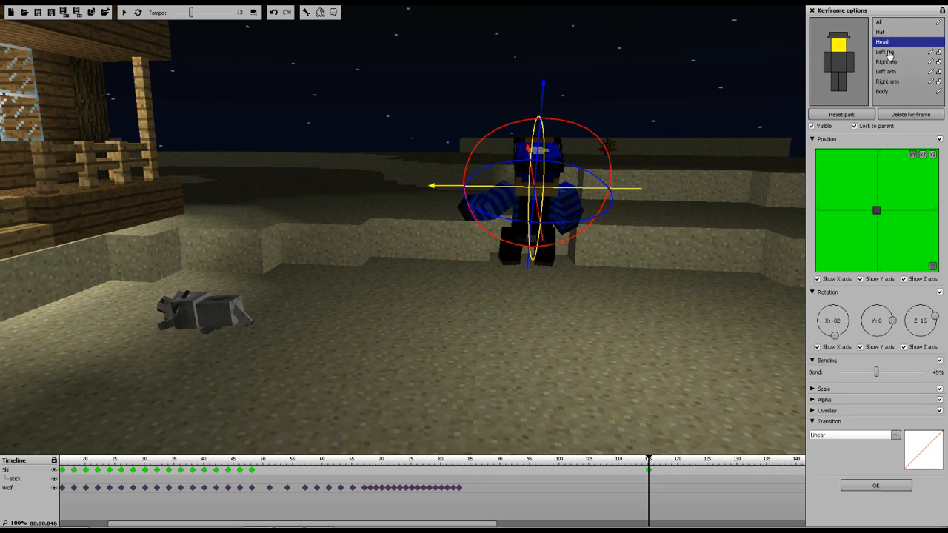
click(886, 61)
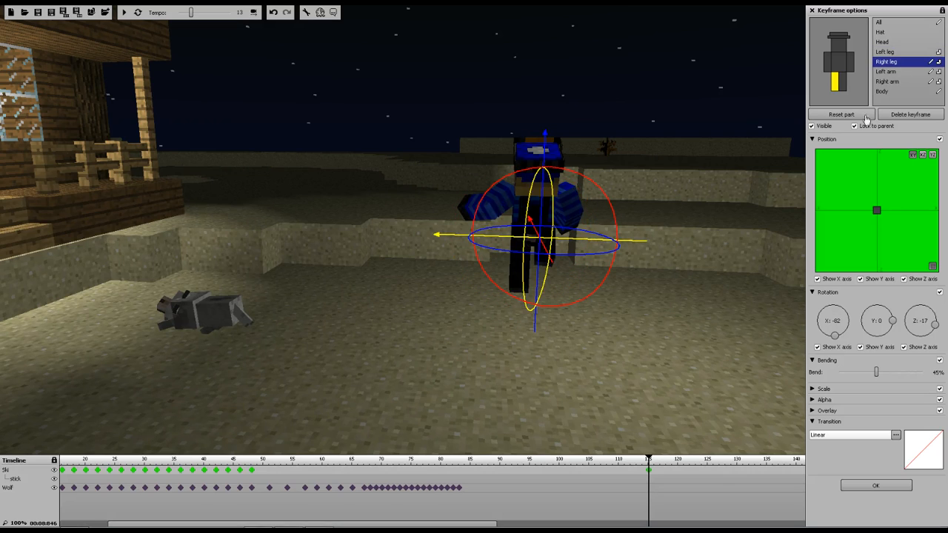
click(886, 72)
click(851, 115)
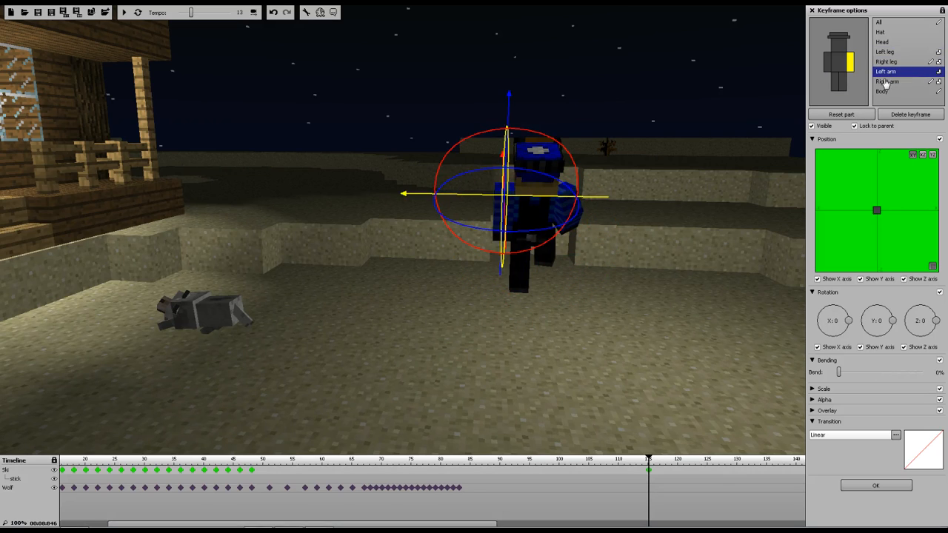
click(886, 81)
click(859, 114)
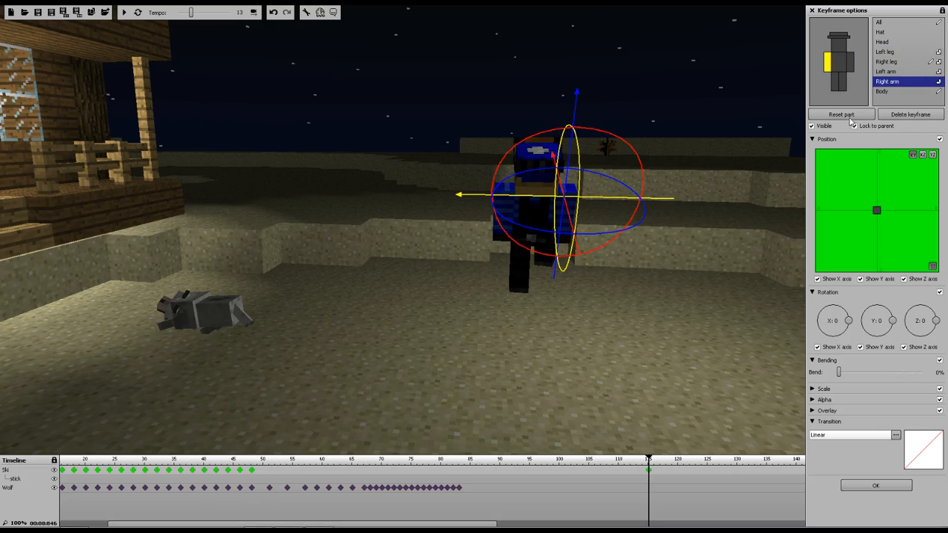
click(881, 92)
click(857, 117)
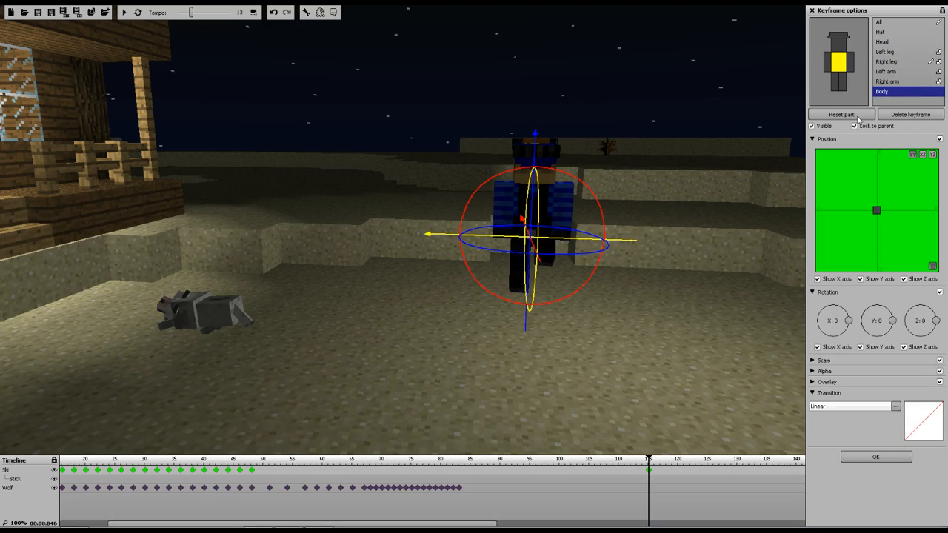
drag(518, 296, 252, 296)
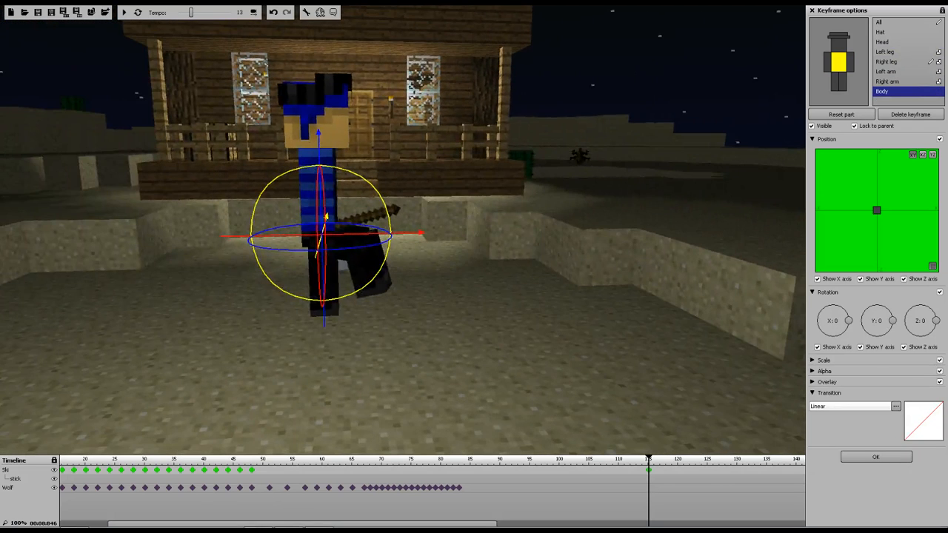
click(885, 62)
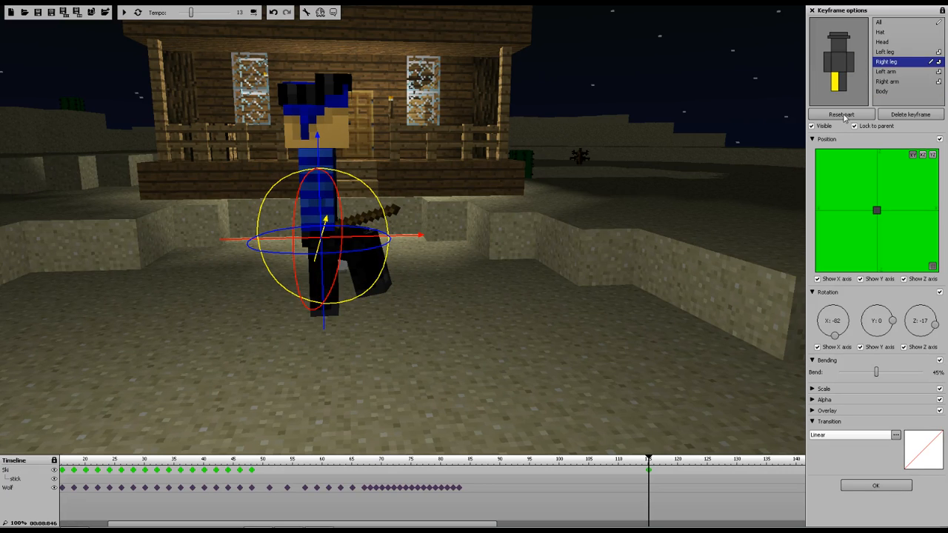
click(843, 116)
drag(528, 130, 667, 126)
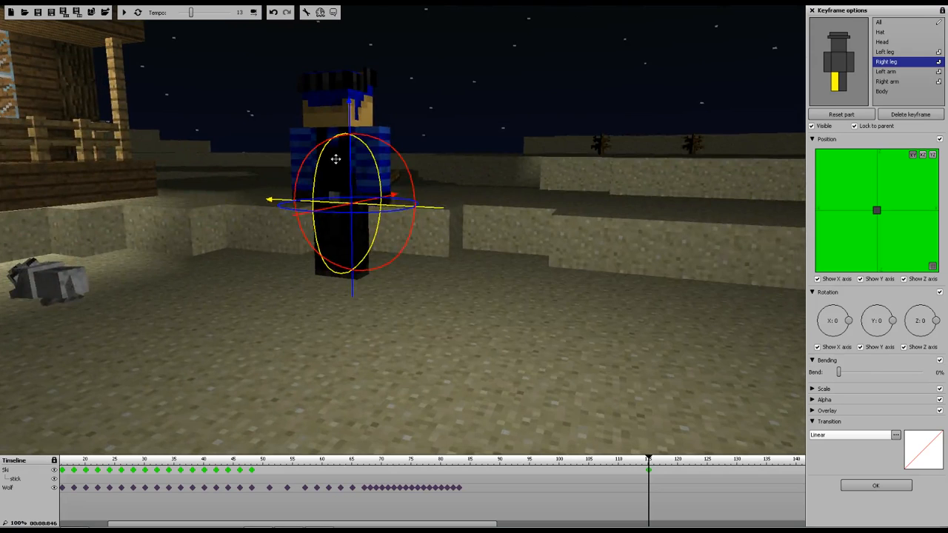
drag(351, 158, 345, 186)
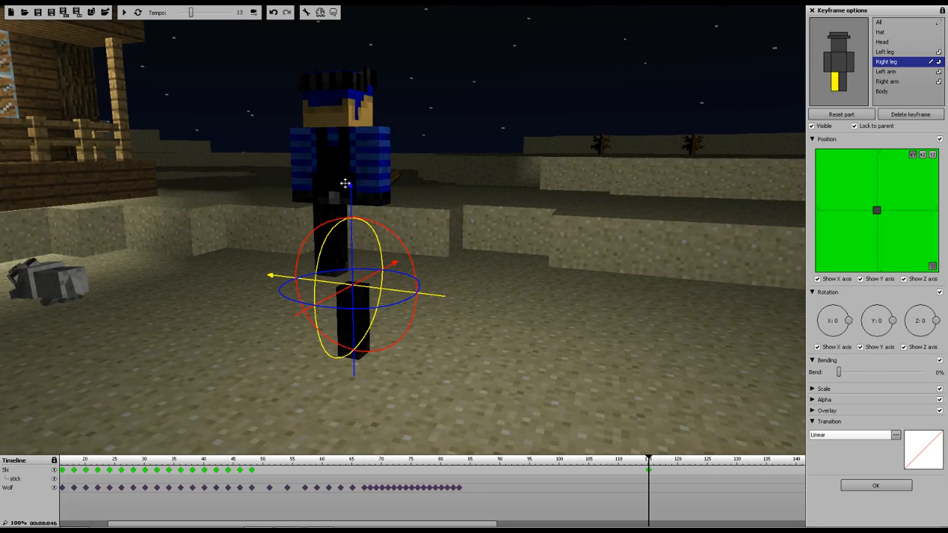
click(273, 13)
Replay the animation from about frame 40 to preview Ski's new position
click(882, 22)
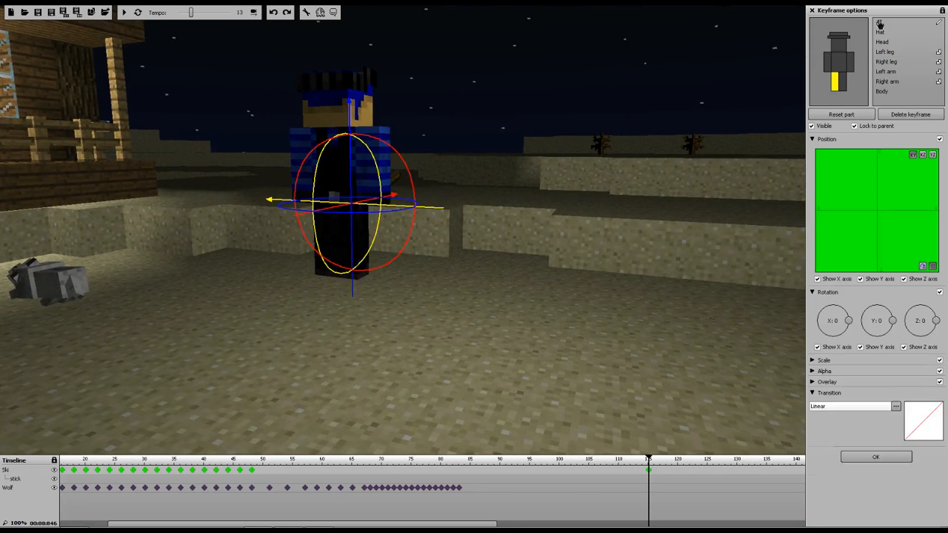
drag(343, 188, 349, 253)
drag(553, 259, 92, 224)
drag(650, 459, 187, 459)
click(125, 13)
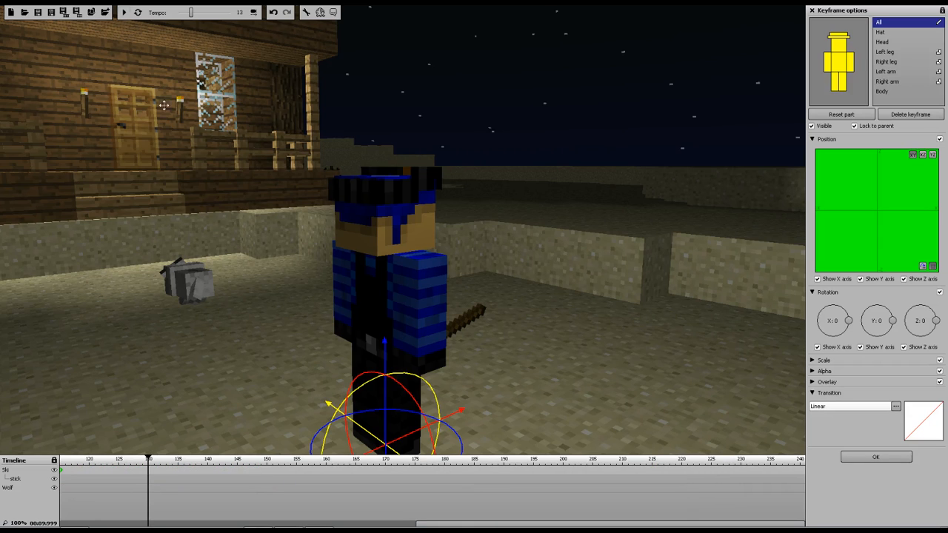
Add a wolf keyframe at frame 115 and reset its legs to the default pose
drag(467, 524, 337, 525)
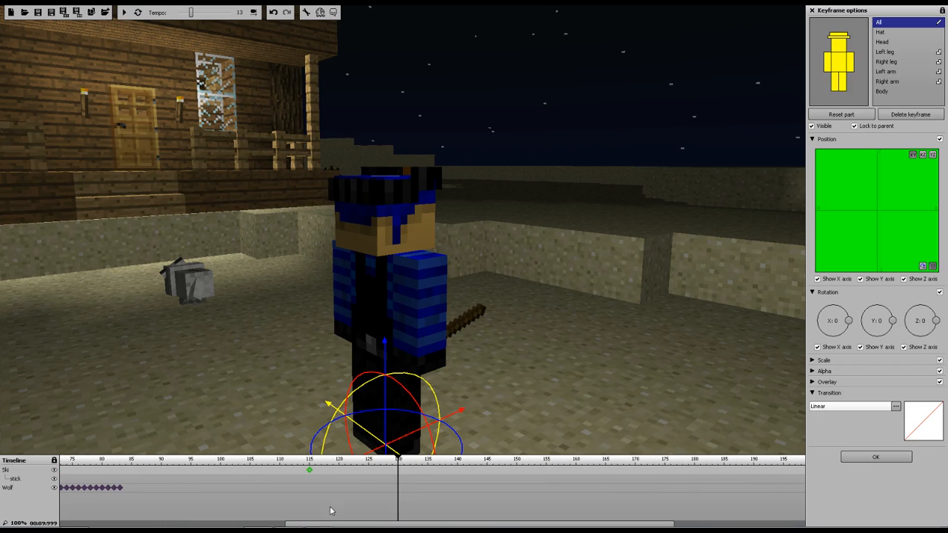
click(310, 491)
click(308, 490)
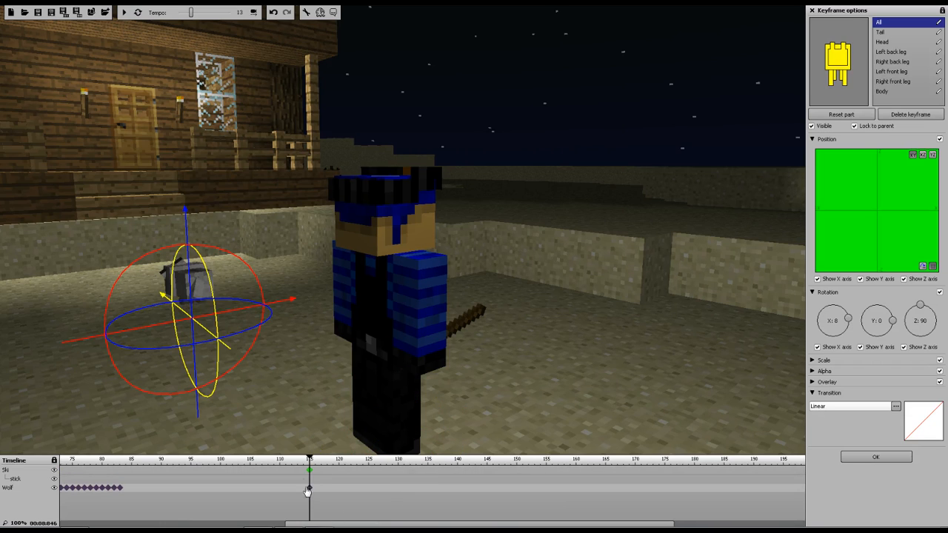
click(881, 33)
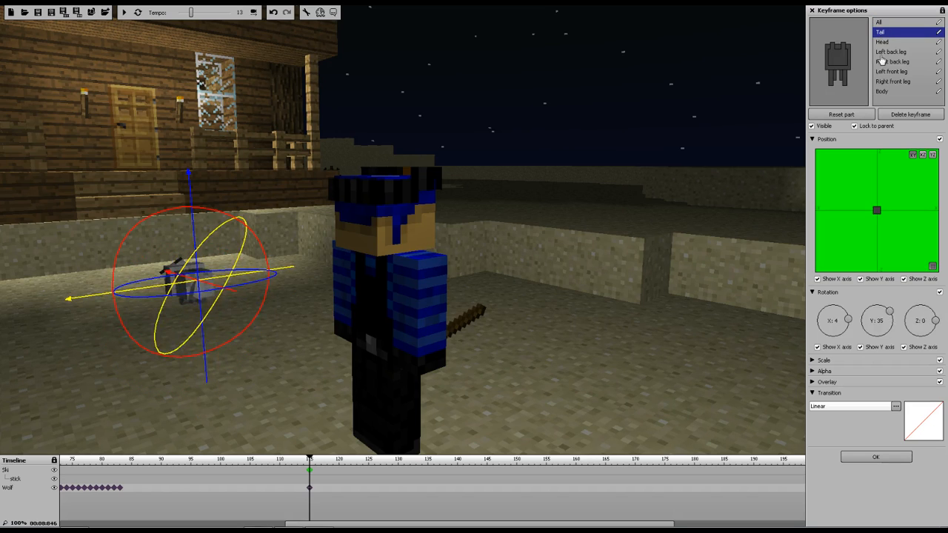
click(882, 42)
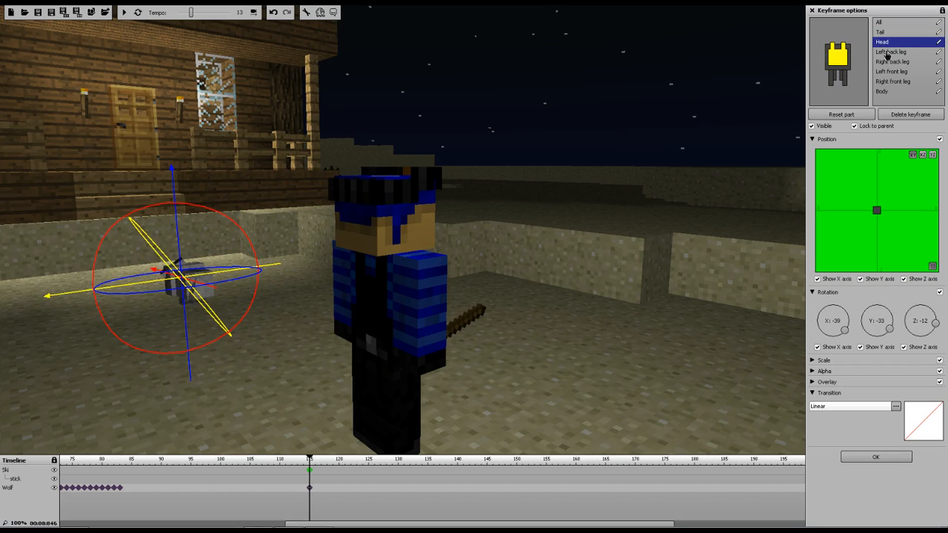
click(886, 52)
click(888, 62)
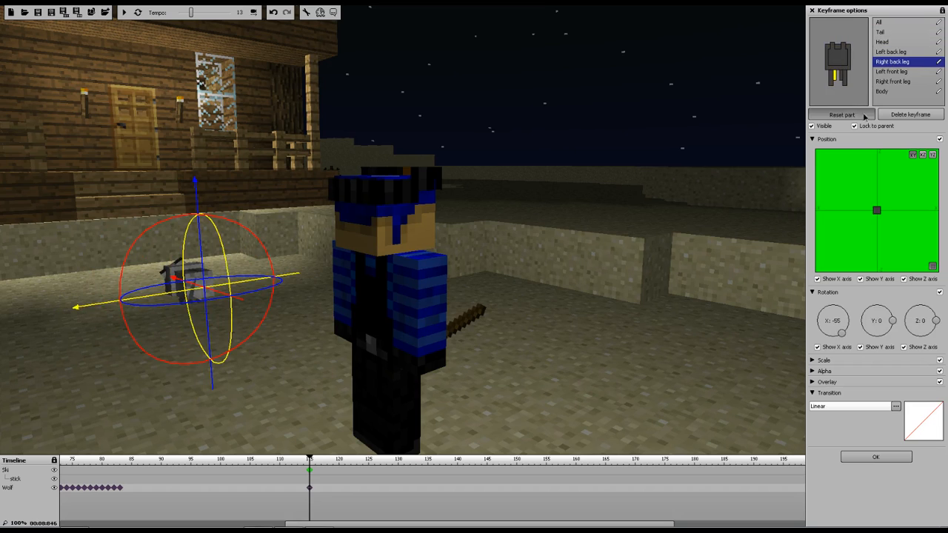
click(889, 72)
click(883, 82)
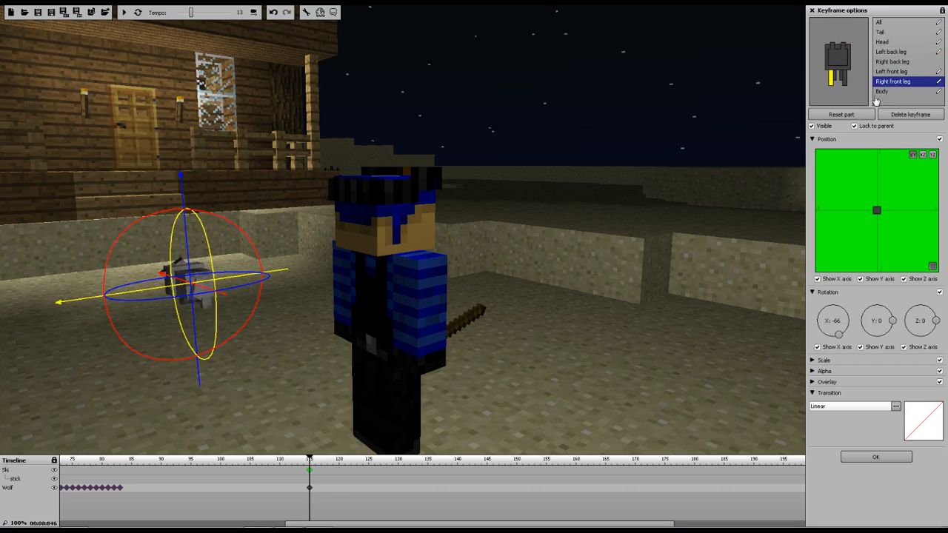
click(884, 91)
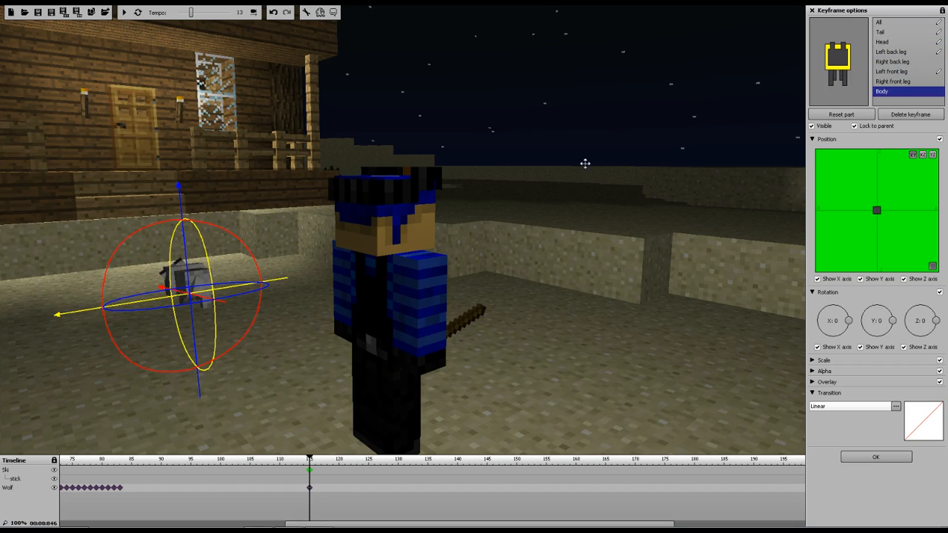
Move the whole wolf next to Ski in front of the porch at frame 115
click(888, 42)
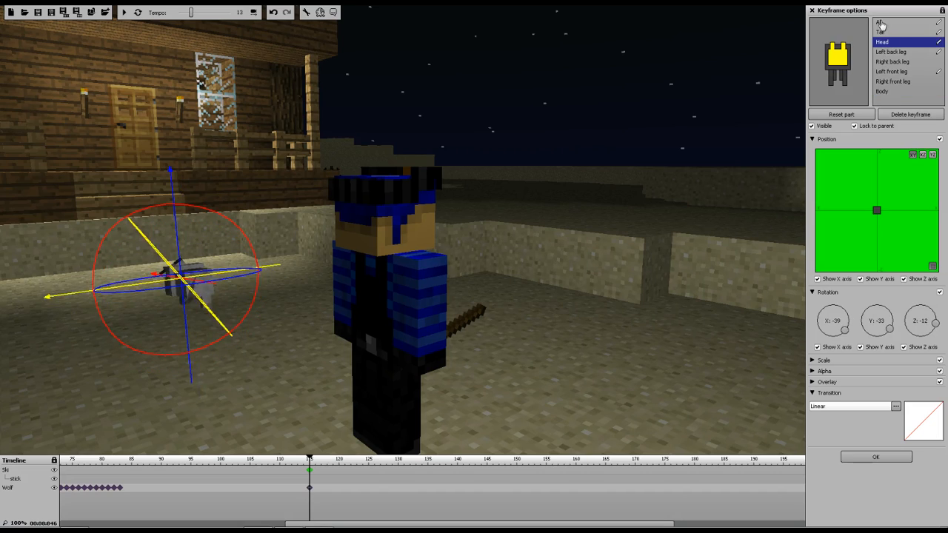
click(878, 22)
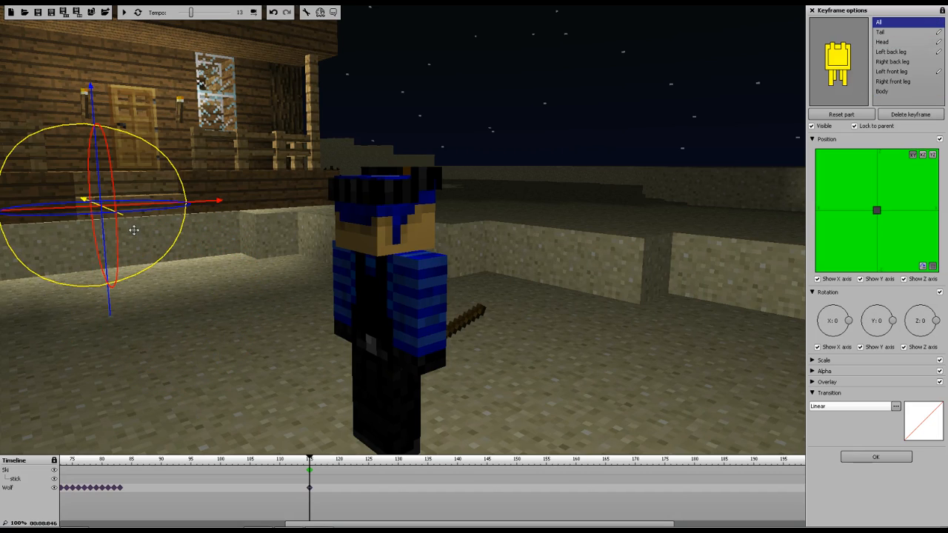
drag(113, 211, 763, 406)
drag(552, 303, 648, 333)
right_drag(649, 333, 832, 334)
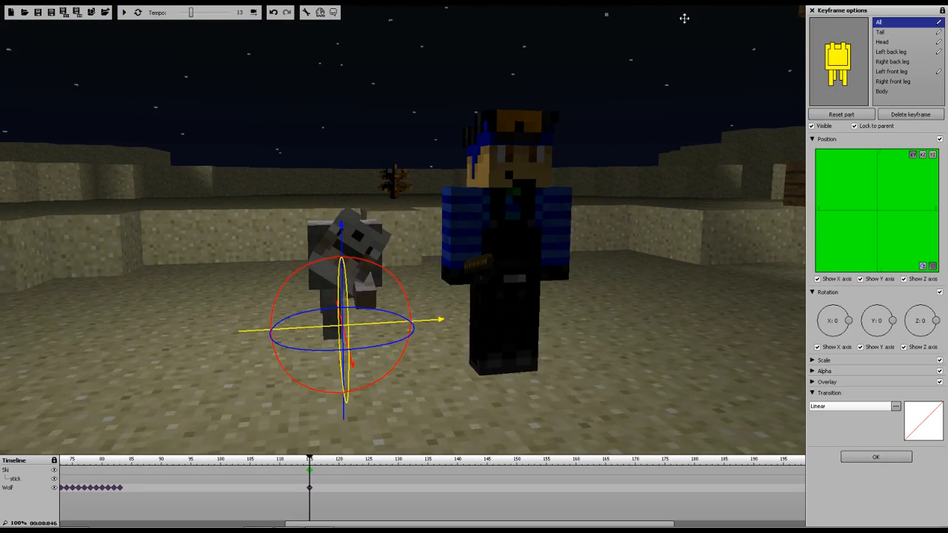
Reset the wolf's left back leg at frame 115 and slightly rotate its right front leg
click(890, 51)
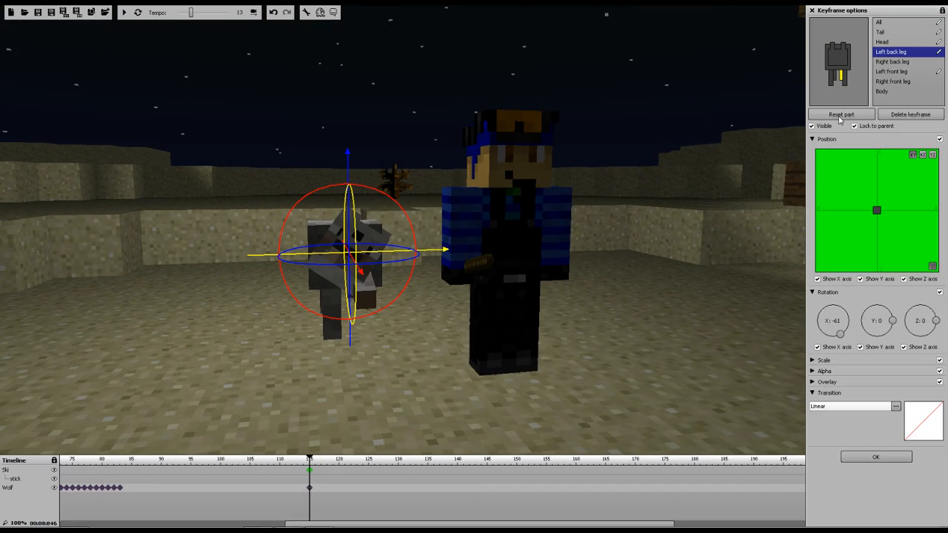
click(841, 116)
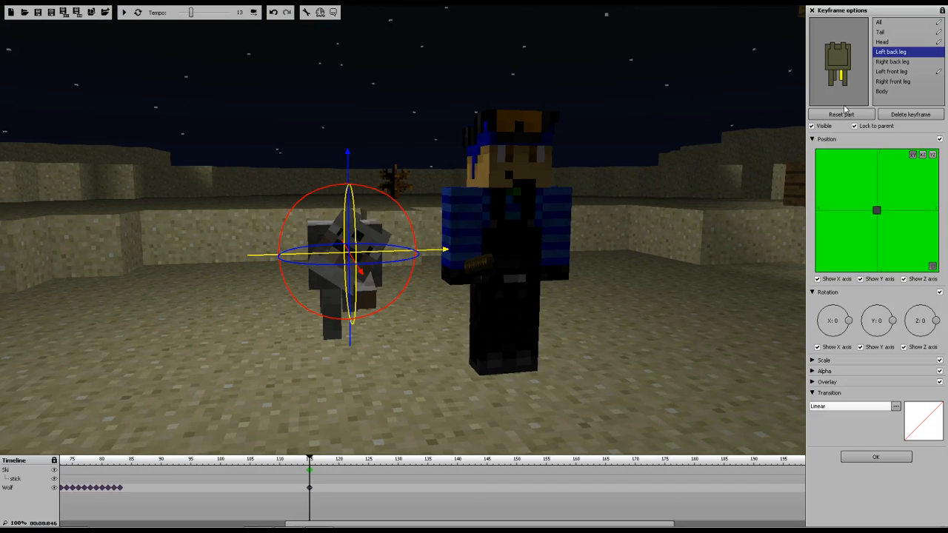
click(892, 61)
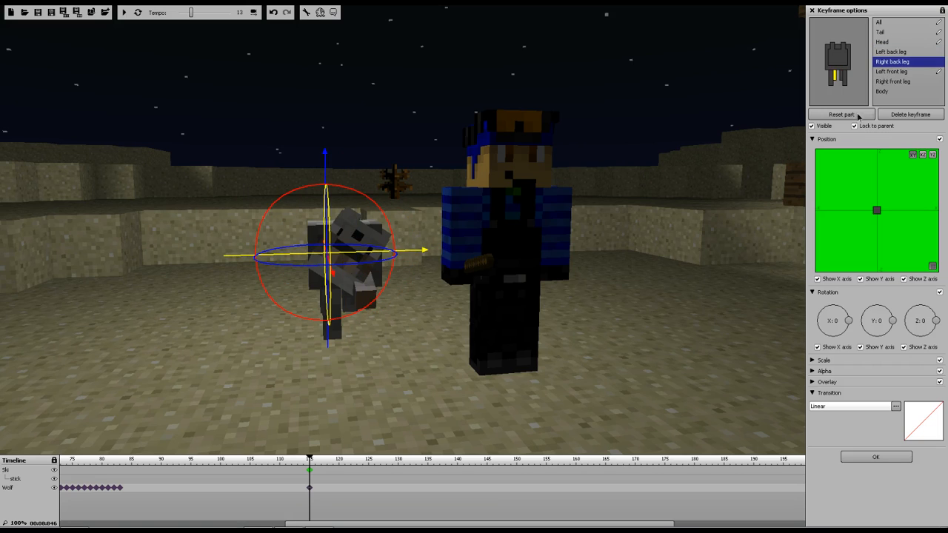
click(893, 81)
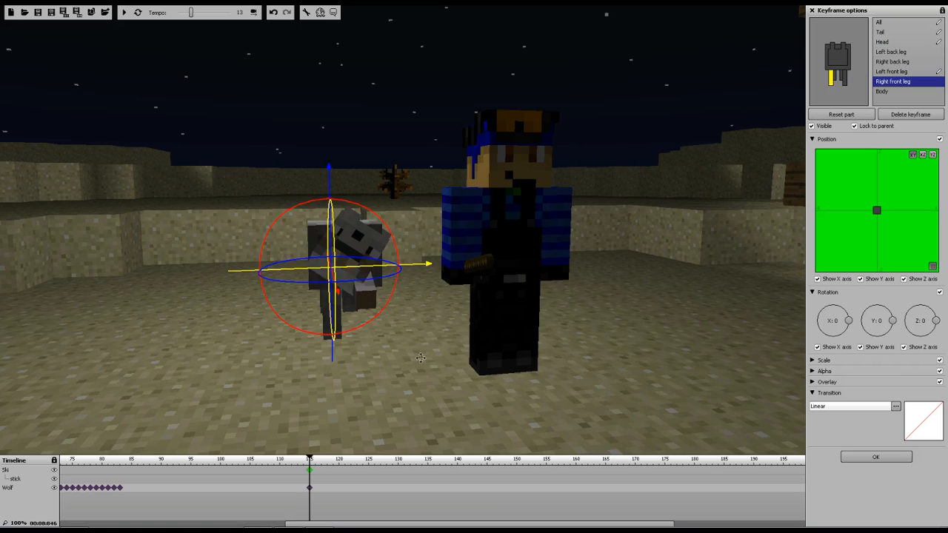
drag(417, 355, 548, 357)
right_drag(417, 354, 53, 39)
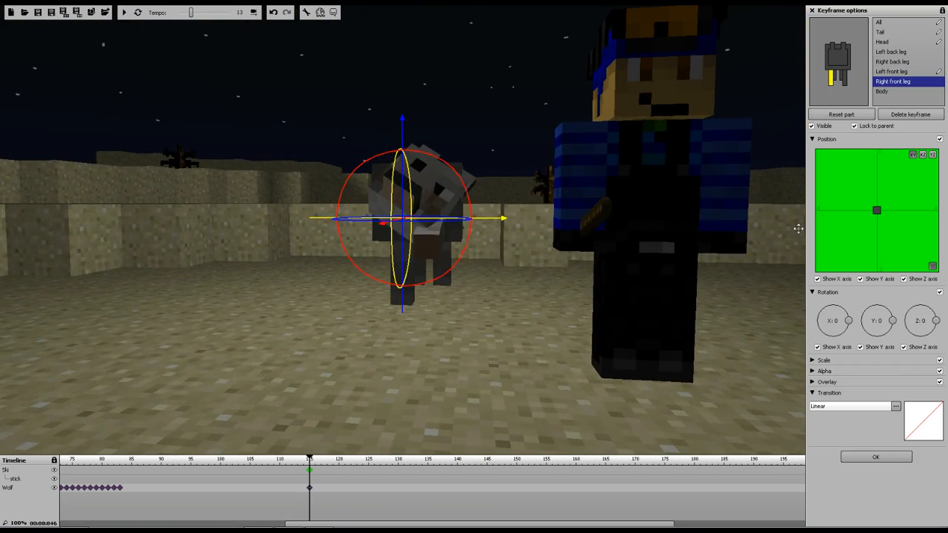
drag(455, 167, 457, 166)
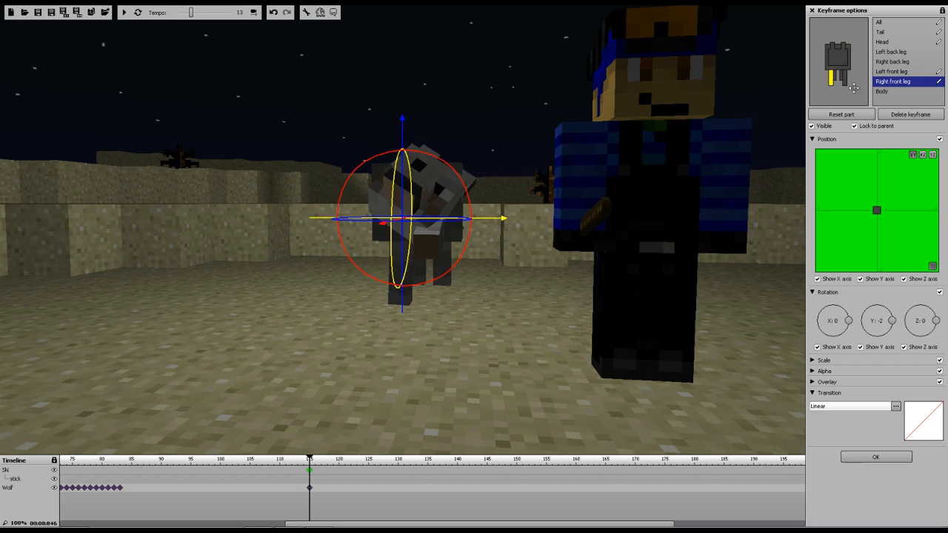
Reset the wolf's left front leg rotation and all three head rotation axes to 0
click(890, 71)
right_click(837, 322)
click(865, 330)
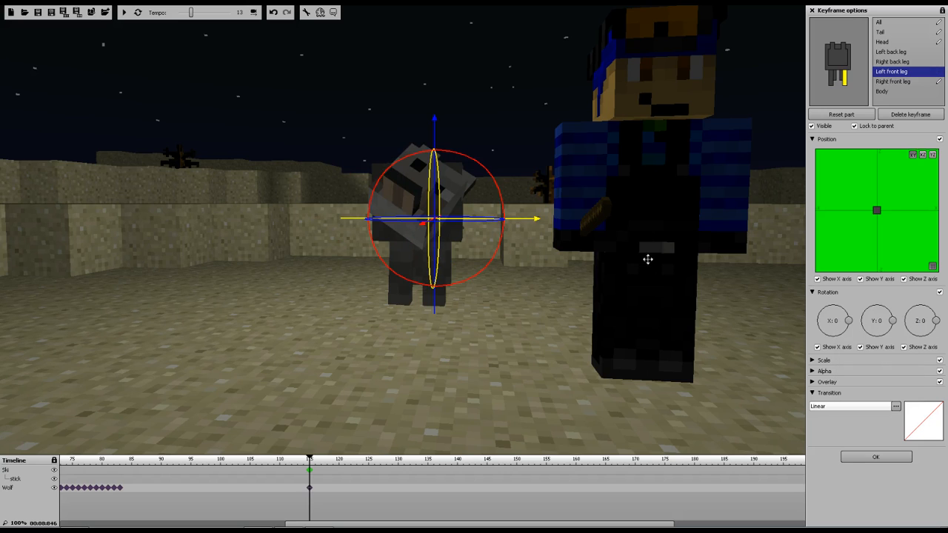
click(884, 42)
right_click(832, 328)
click(860, 337)
right_click(881, 329)
click(893, 339)
right_click(918, 324)
click(899, 331)
Reset the wolf's tail rotation on the X and Y axes to 0
key(w)
right_drag(537, 107, 44, 49)
click(881, 32)
right_click(883, 327)
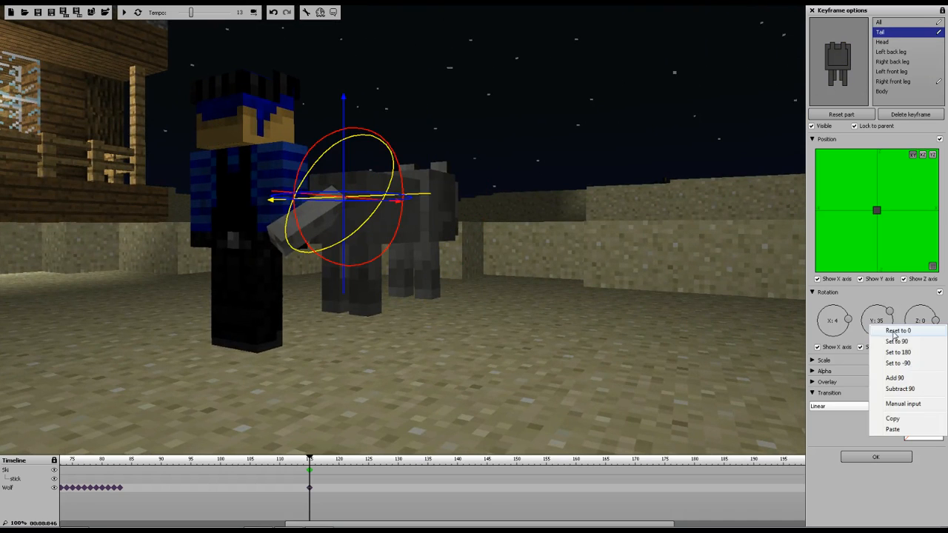
click(891, 331)
right_click(837, 325)
click(842, 330)
drag(575, 209, 575, 209)
right_drag(575, 209, 3, 318)
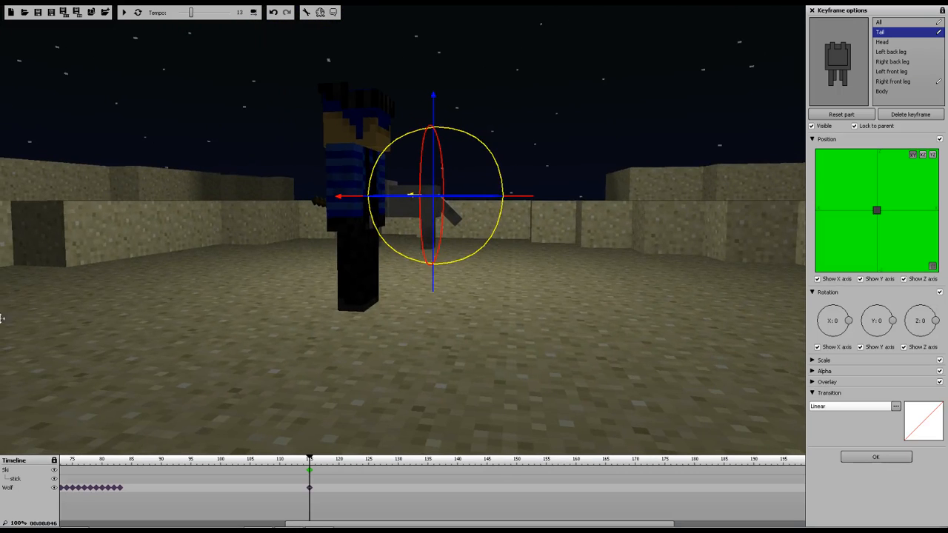
Set the wolf's keyframe at frame 83 to an Instant transition
click(120, 487)
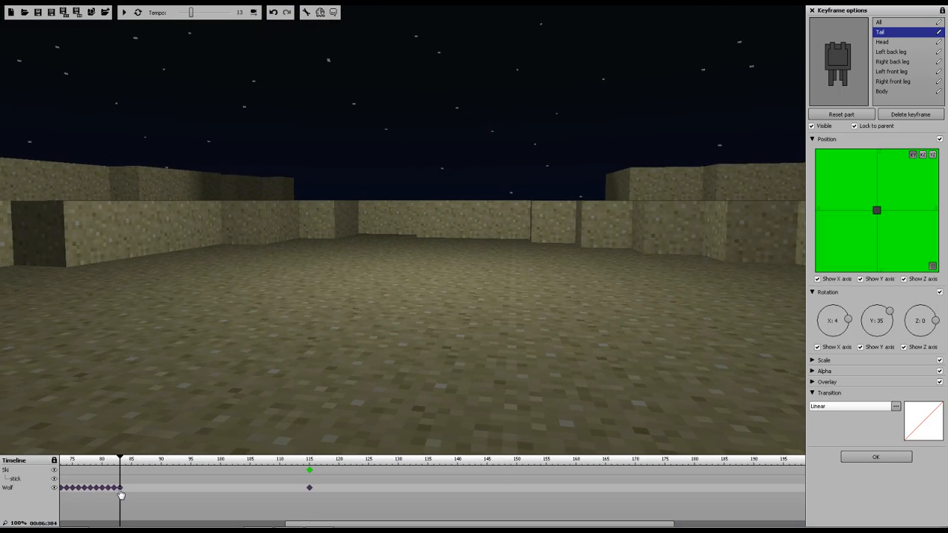
click(819, 409)
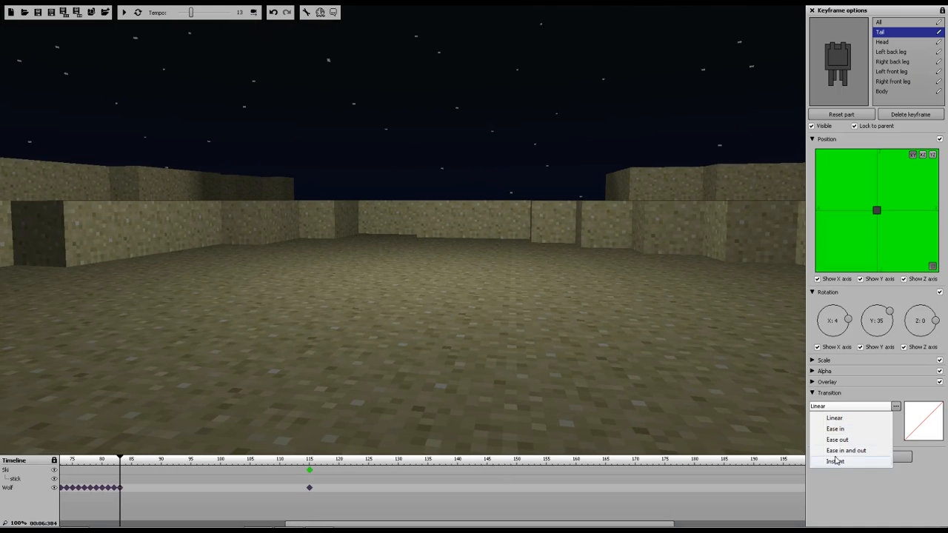
click(834, 462)
click(875, 457)
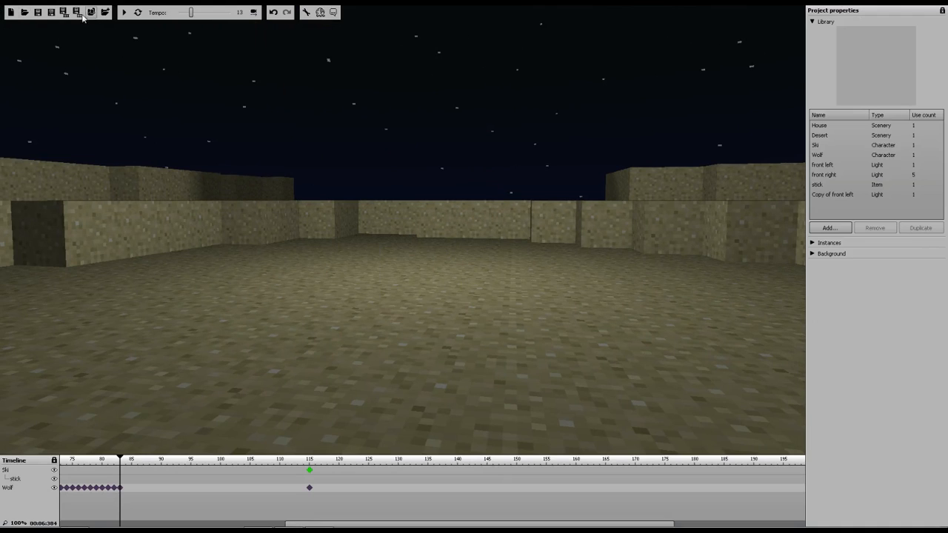
Switch to the camera view and add a camera keyframe at frame 105 framing the open ground beside the porch
click(254, 12)
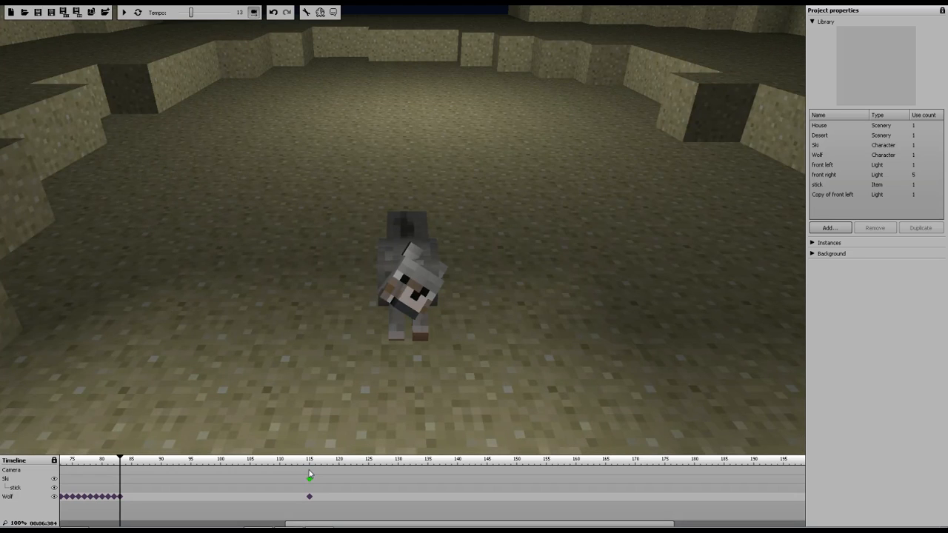
click(250, 468)
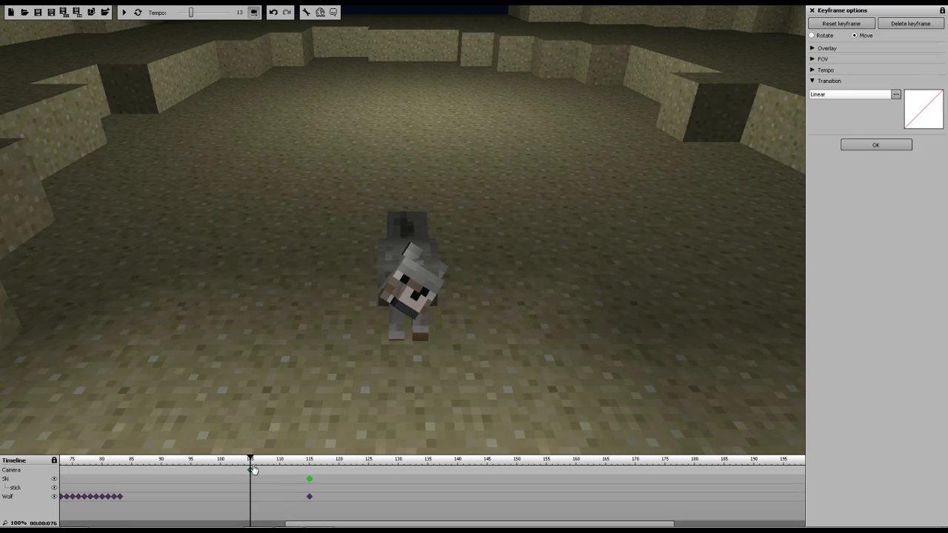
key(s)
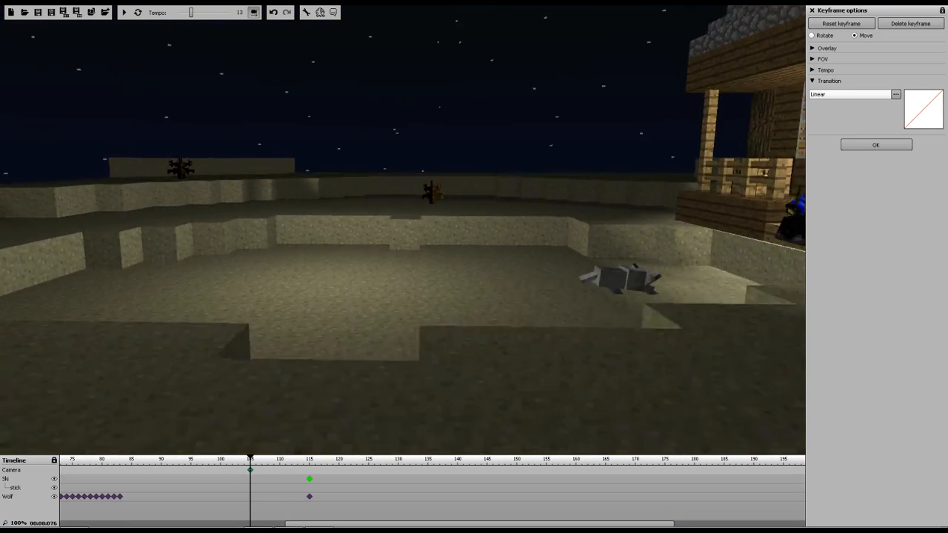
key(w)
key(a)
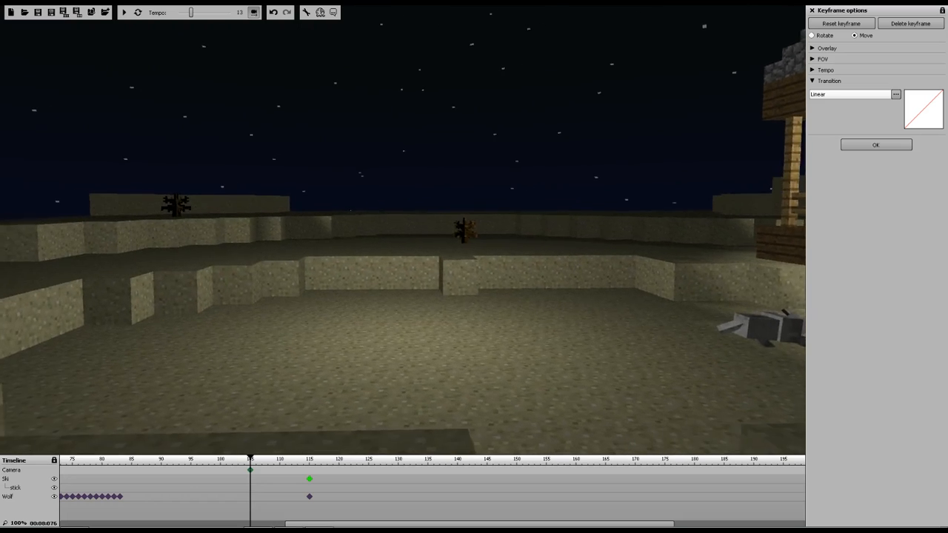
key(w)
key(d)
key(s)
key(a)
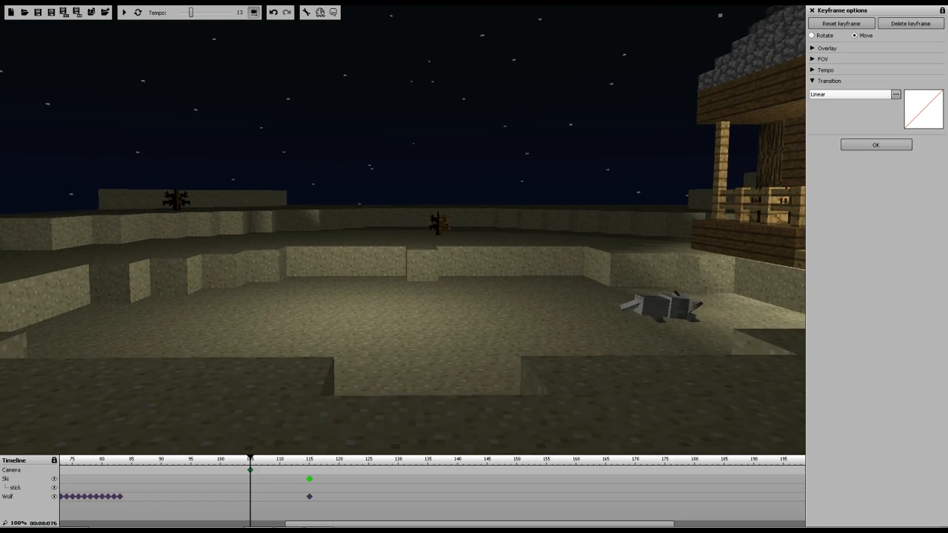
right_drag(402, 230, 405, 230)
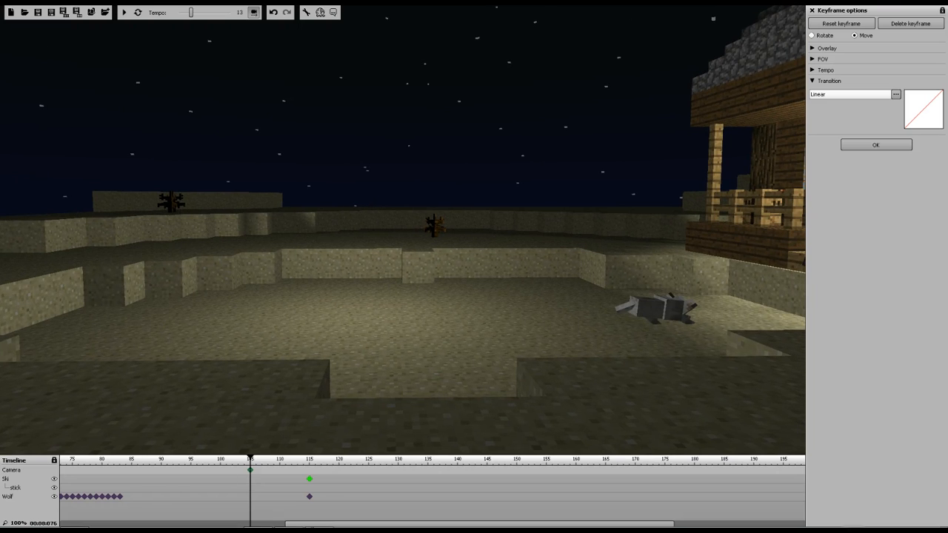
Set the camera keyframe at about frame 64 to an Instant transition
drag(307, 518, 214, 516)
click(181, 472)
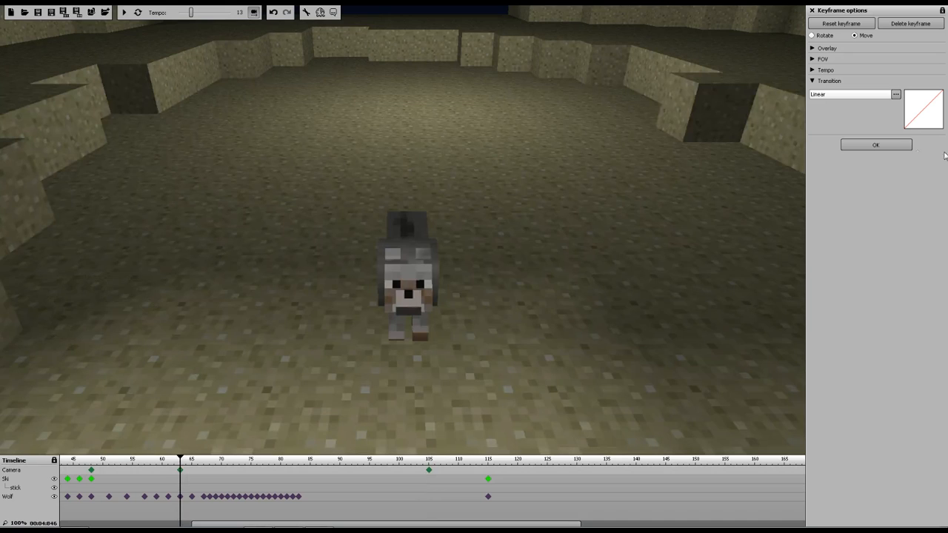
click(849, 97)
click(844, 127)
drag(230, 524, 98, 524)
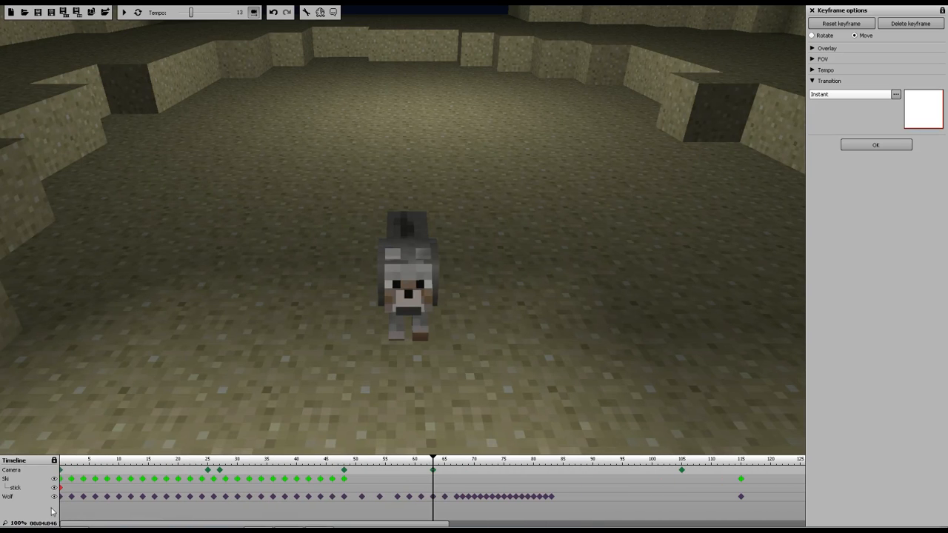
Play the animation from the start to preview the camera cuts
click(66, 461)
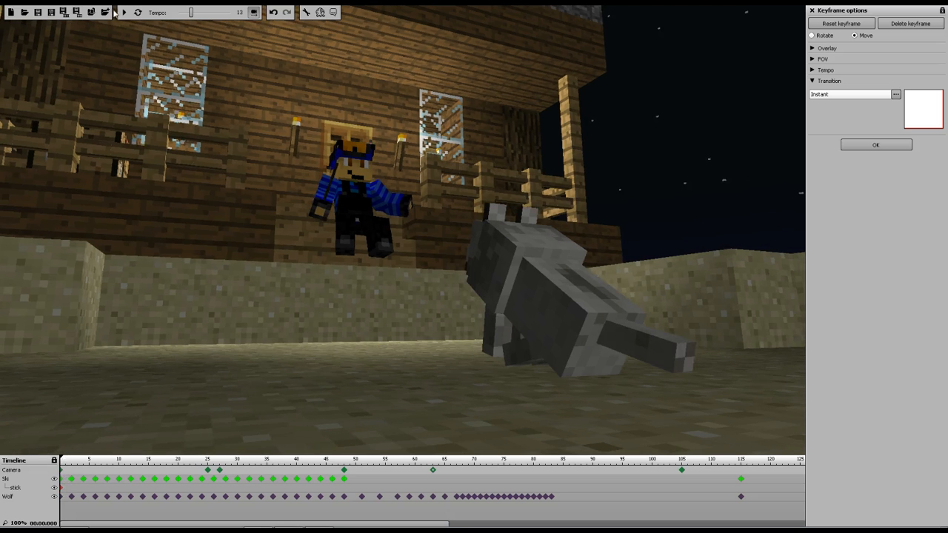
click(124, 12)
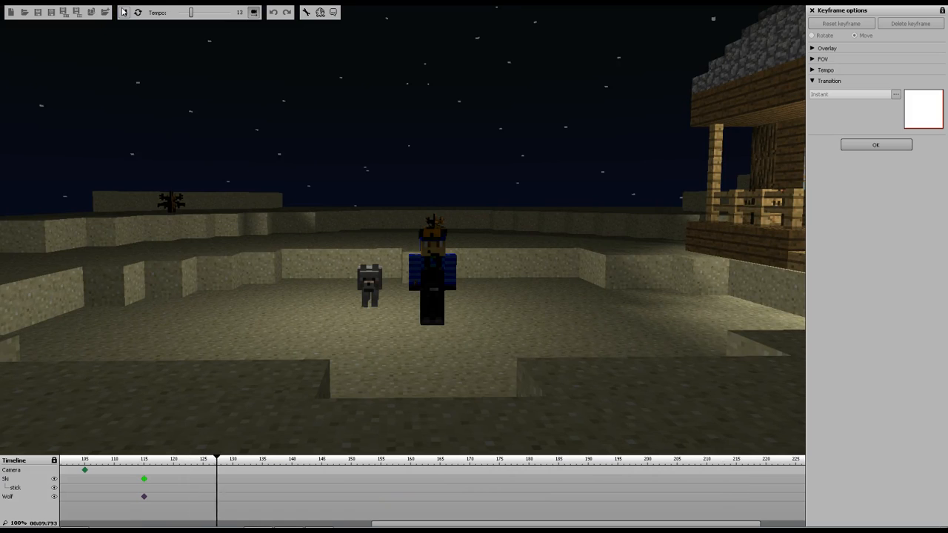
click(123, 12)
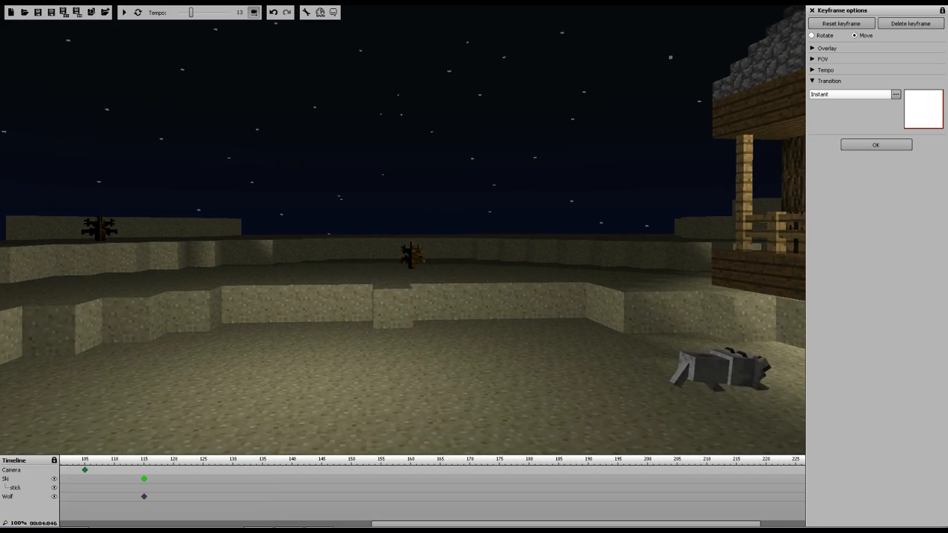
Reposition the camera at frame 64 for a low view of Ski on the porch with the wolf in the foreground
key(w)
key(a)
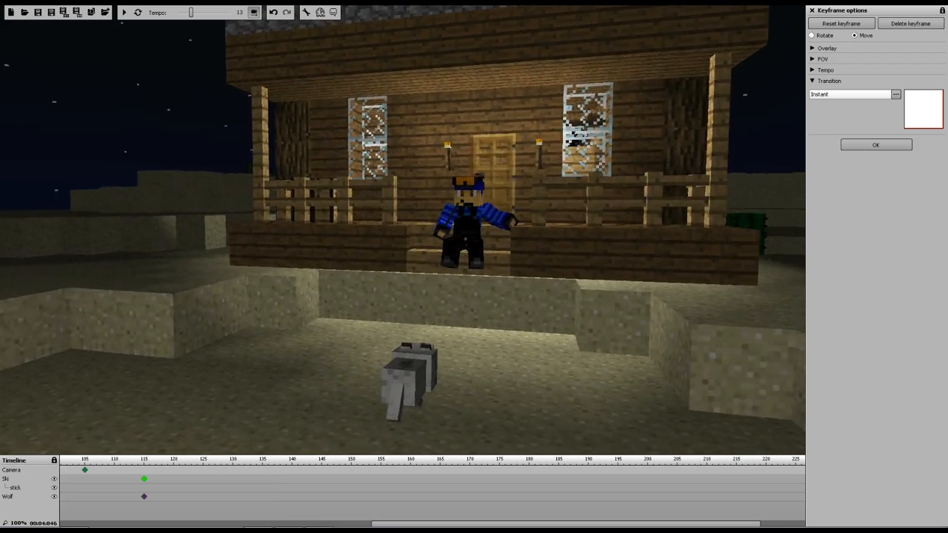
drag(396, 525, 77, 497)
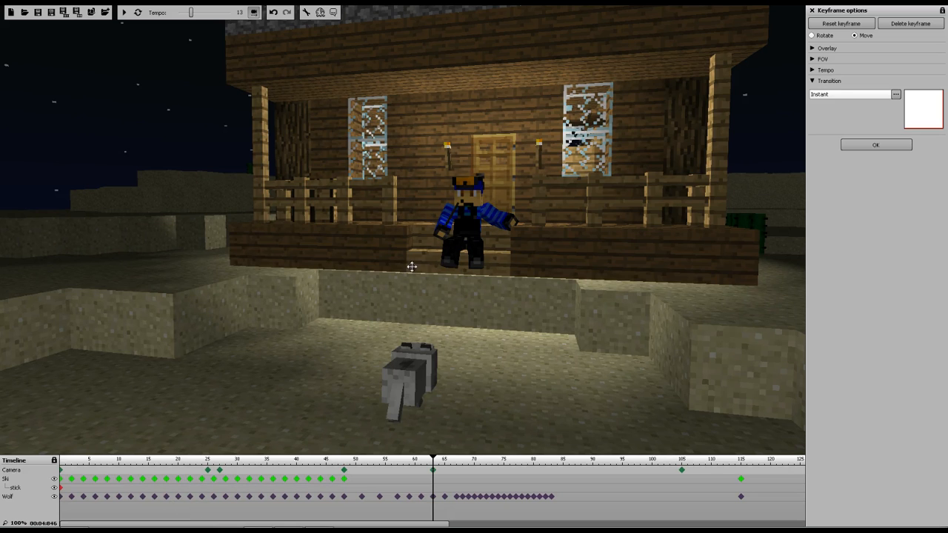
key(w)
key(d)
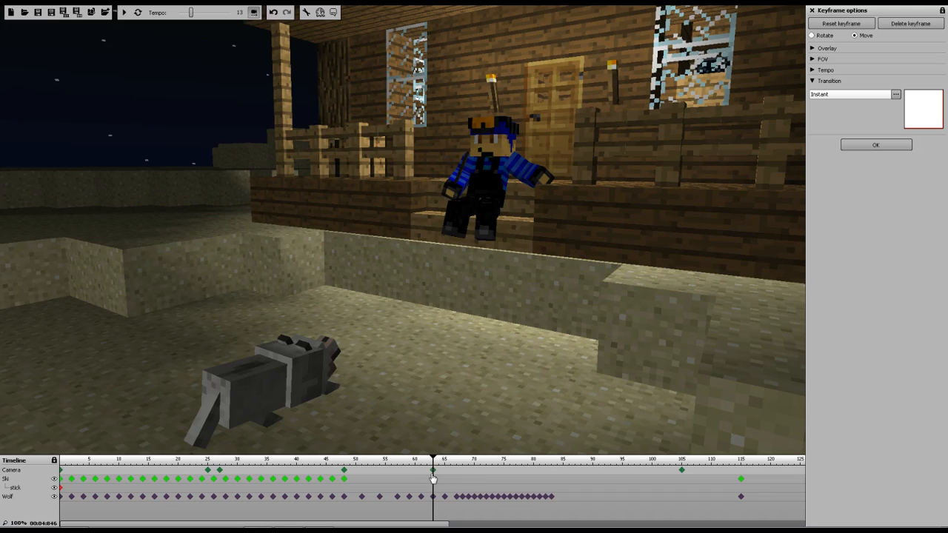
click(344, 480)
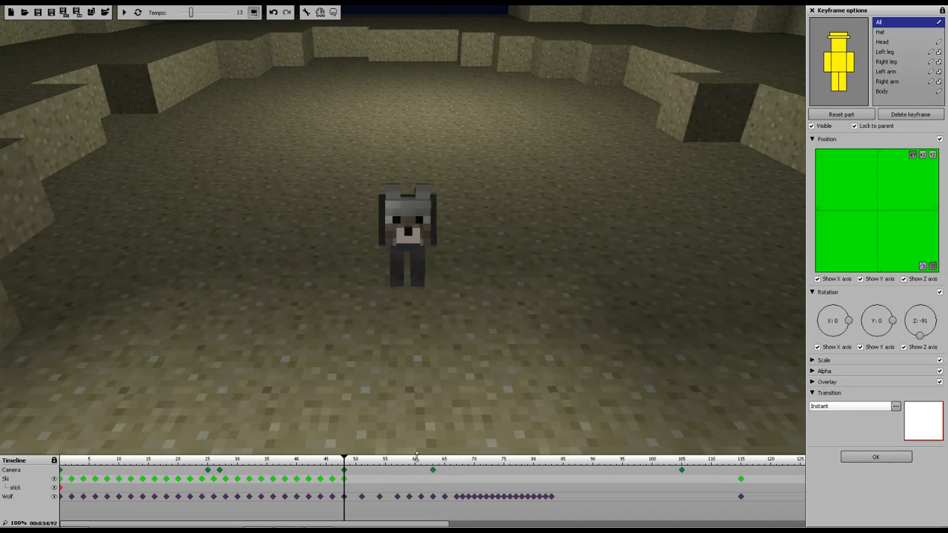
click(434, 470)
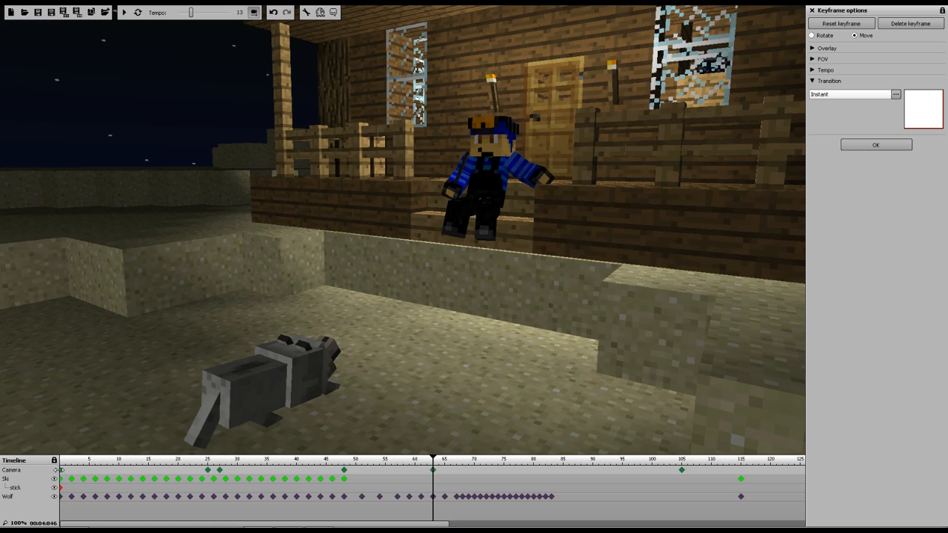
Replay from the start and change the transition of the camera keyframe near frame 25
click(60, 460)
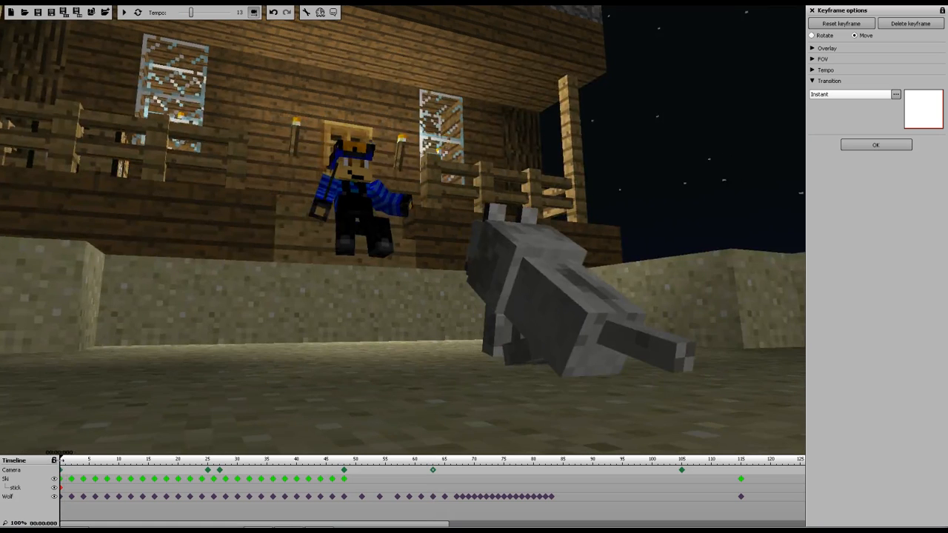
key(space)
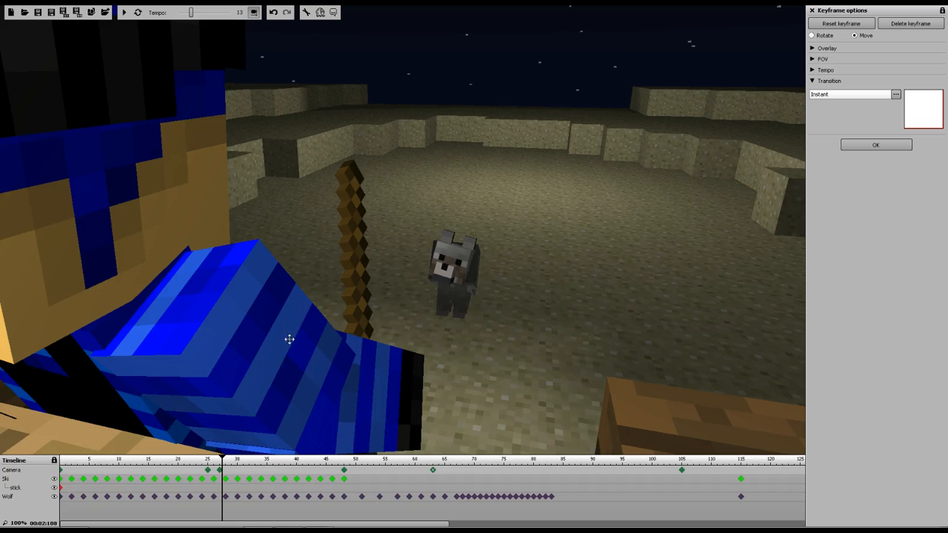
click(208, 471)
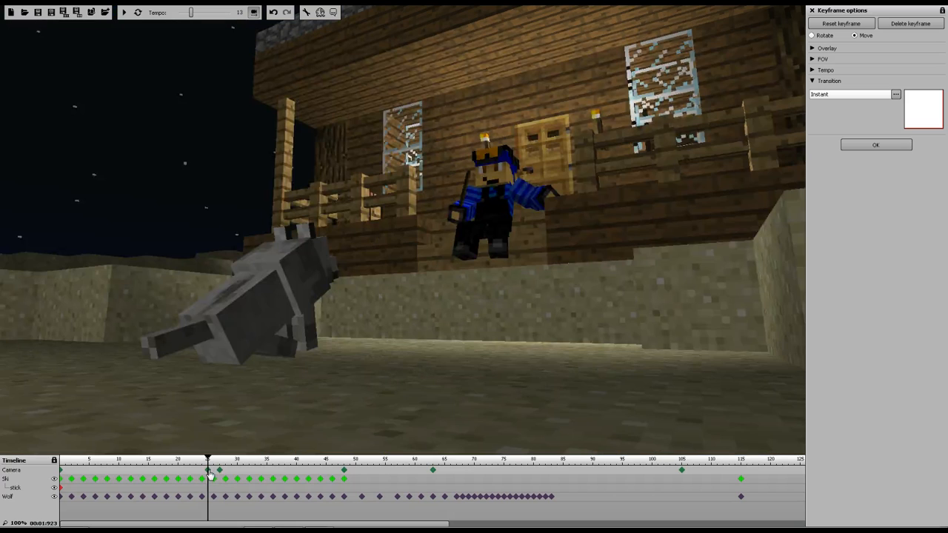
click(825, 100)
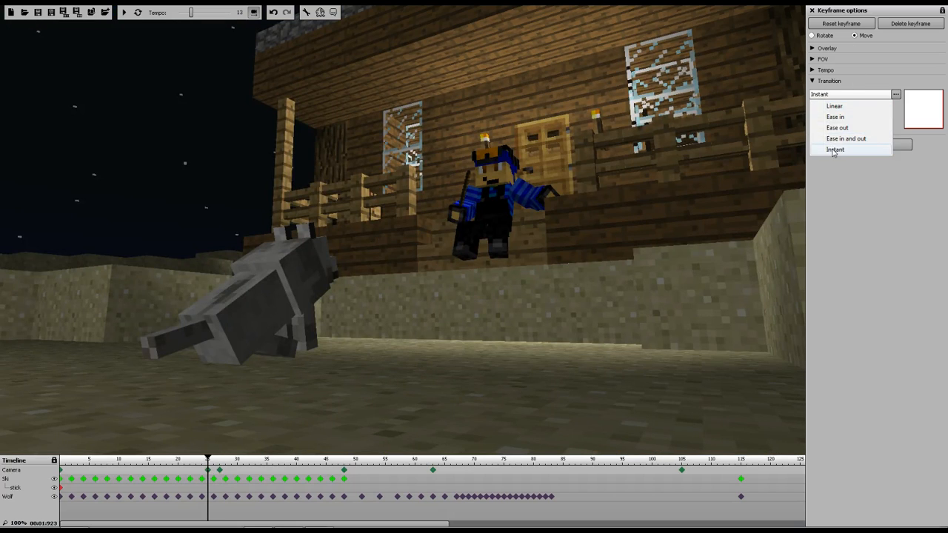
click(830, 115)
Replay the animation from the start to check the camera cut
drag(208, 459, 58, 456)
click(124, 13)
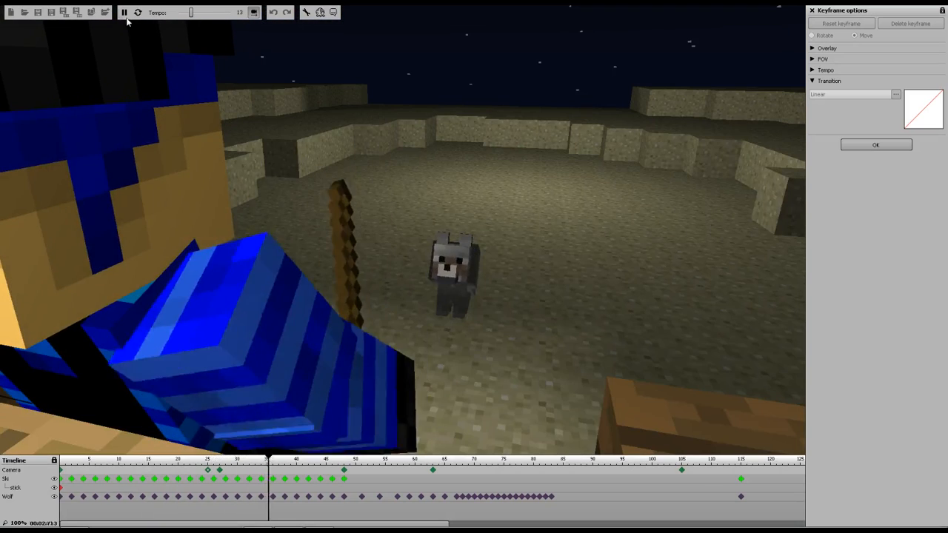
click(124, 12)
Set the early camera keyframe's transition to Instant and play the animation
drag(215, 455, 191, 460)
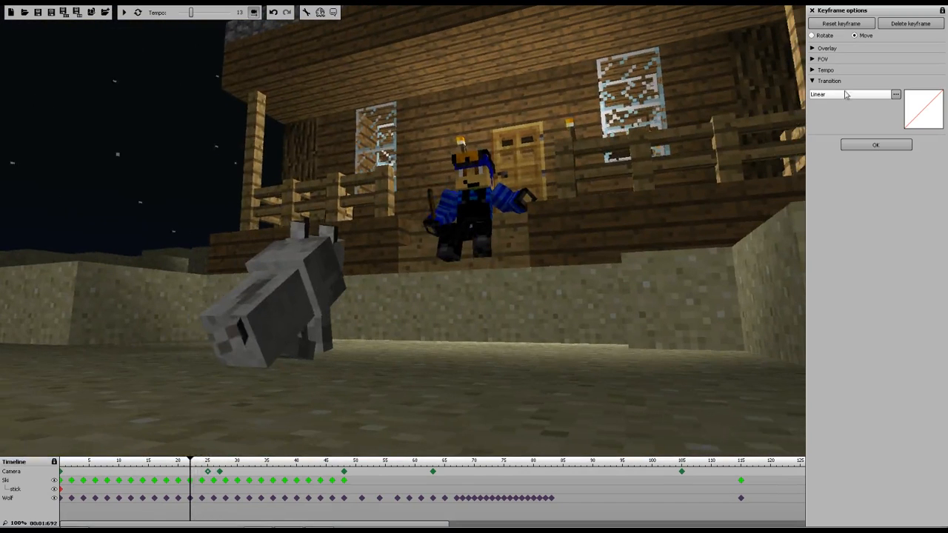
click(846, 94)
click(831, 151)
click(125, 12)
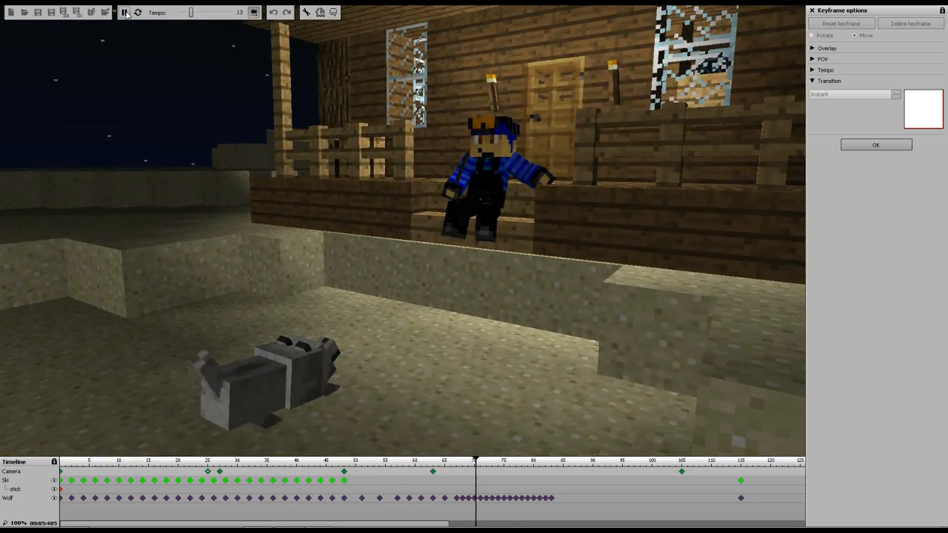
Stop playback and inspect the transitions of the camera keyframes near frames 48 and 26
click(124, 12)
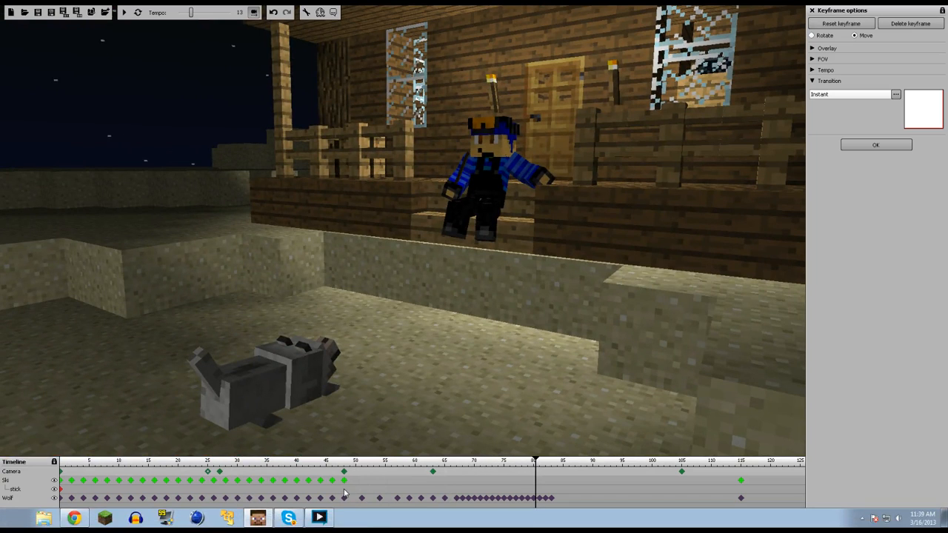
click(344, 471)
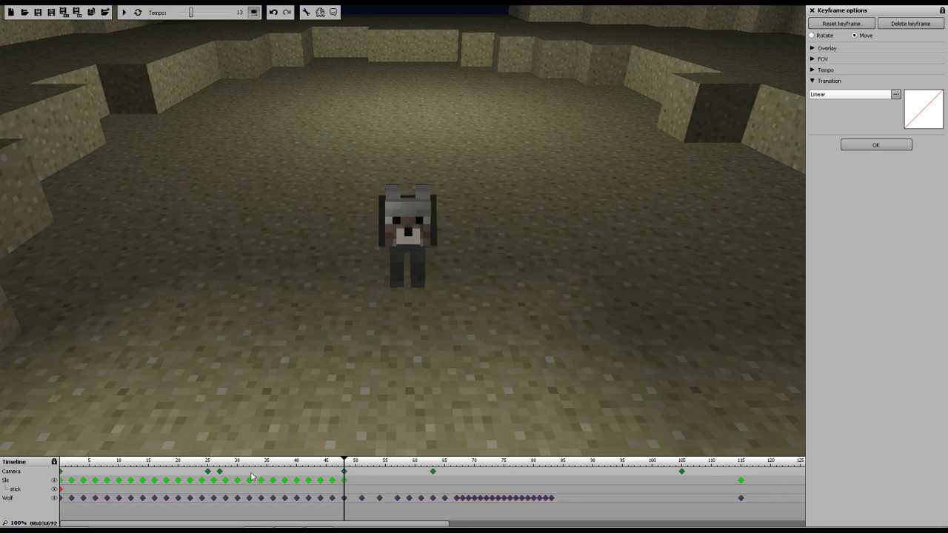
click(220, 472)
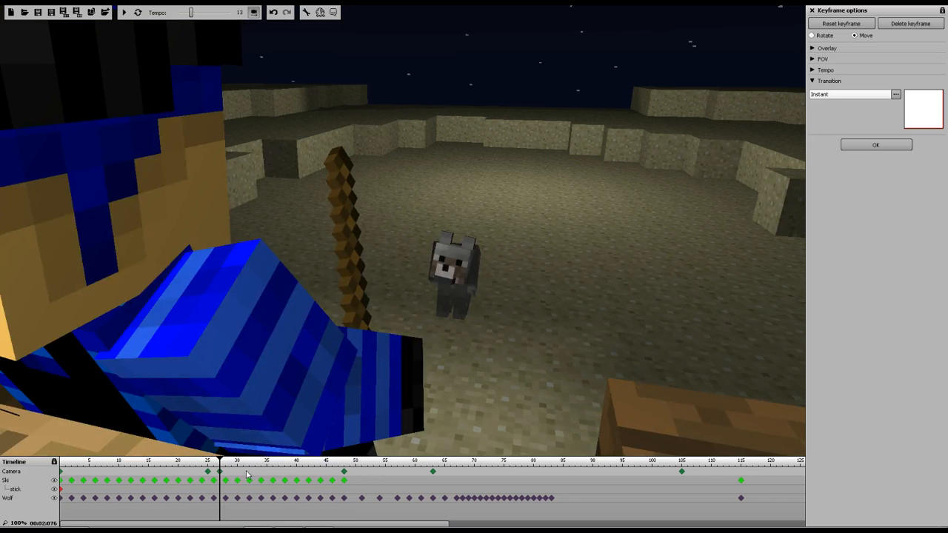
drag(220, 460, 433, 477)
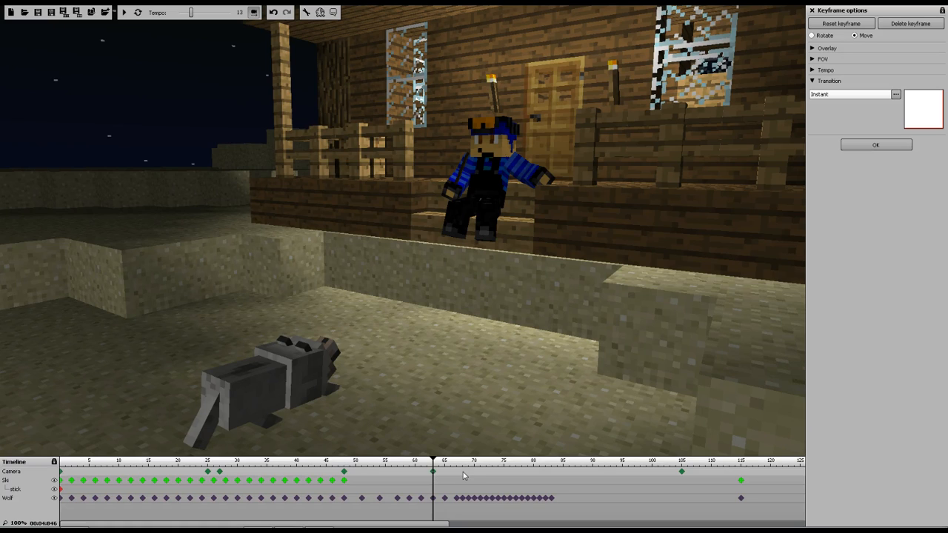
click(463, 475)
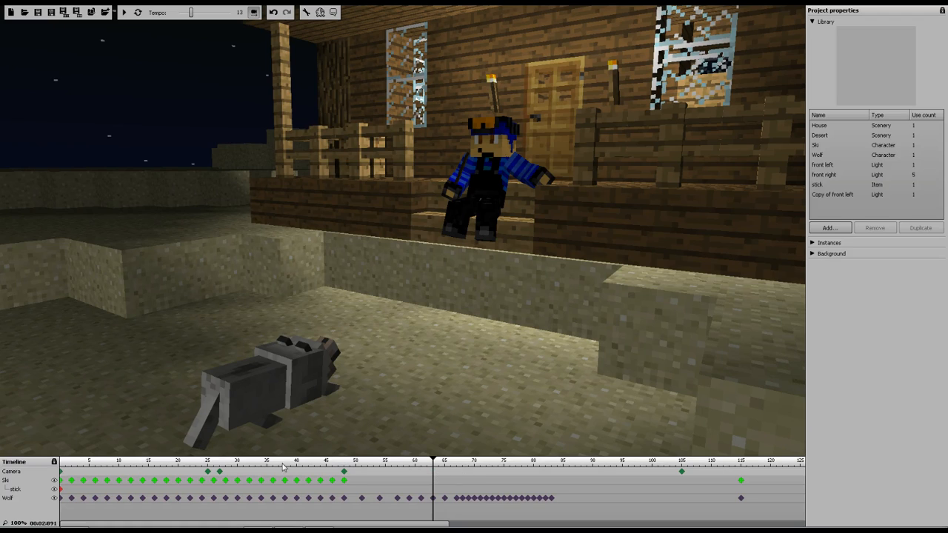
click(283, 465)
Set the transition of the camera keyframe at frame 48 to Instant
click(128, 14)
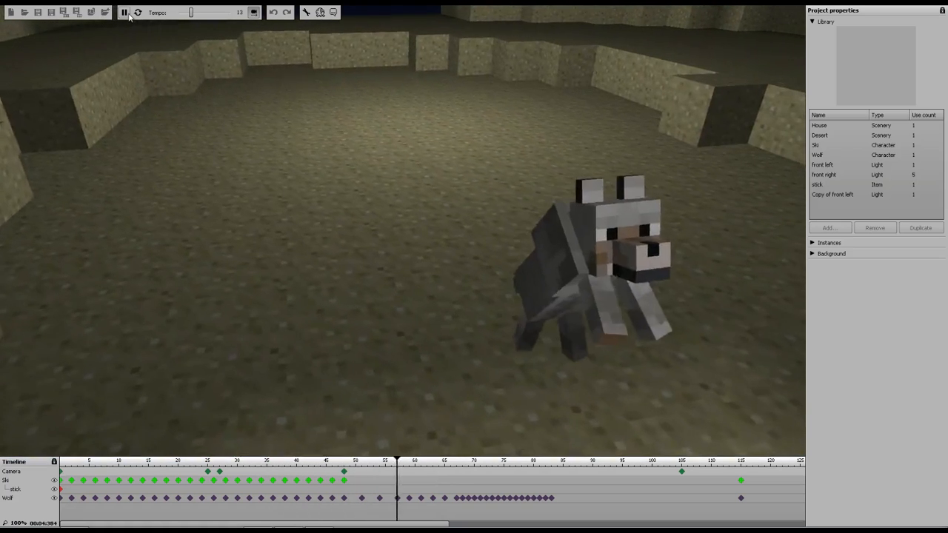
click(128, 14)
click(344, 472)
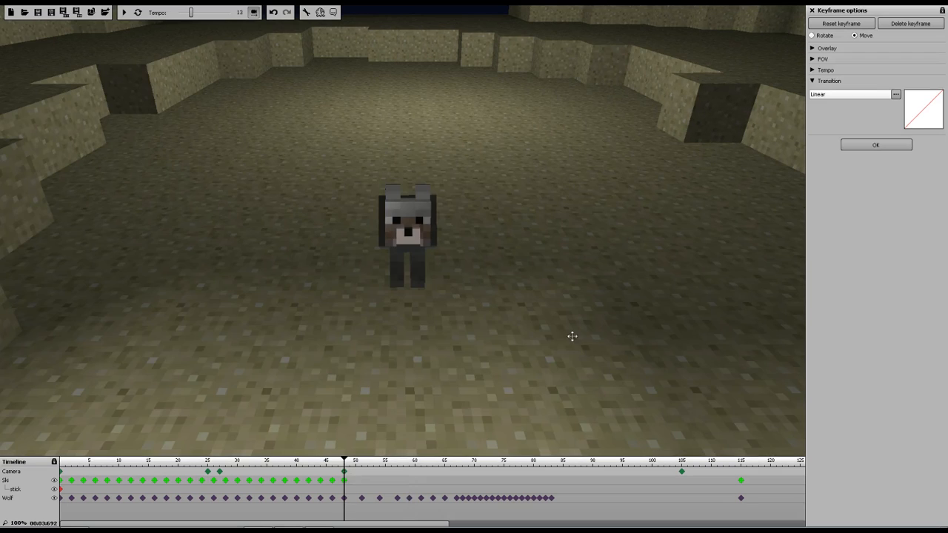
click(857, 95)
click(835, 150)
Replay the animation from the start to check the camera cuts
click(66, 462)
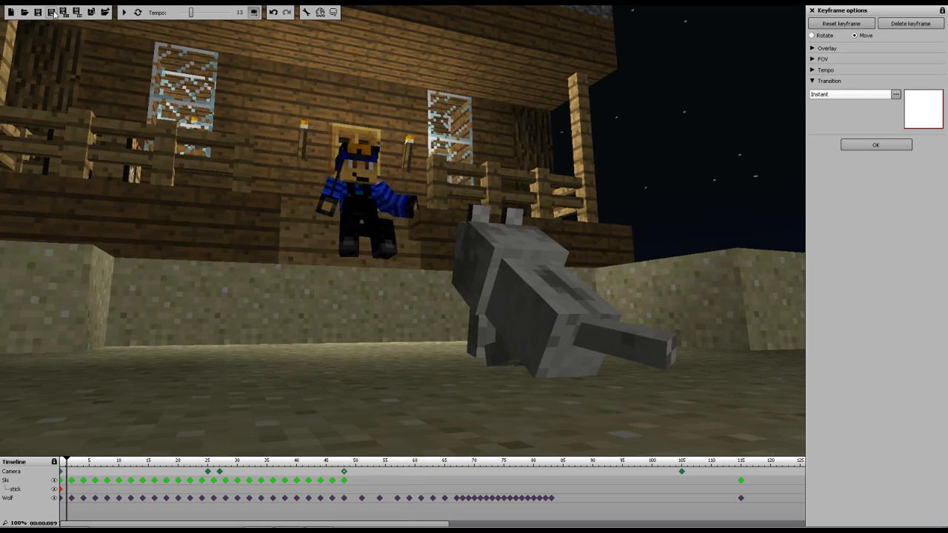
click(137, 17)
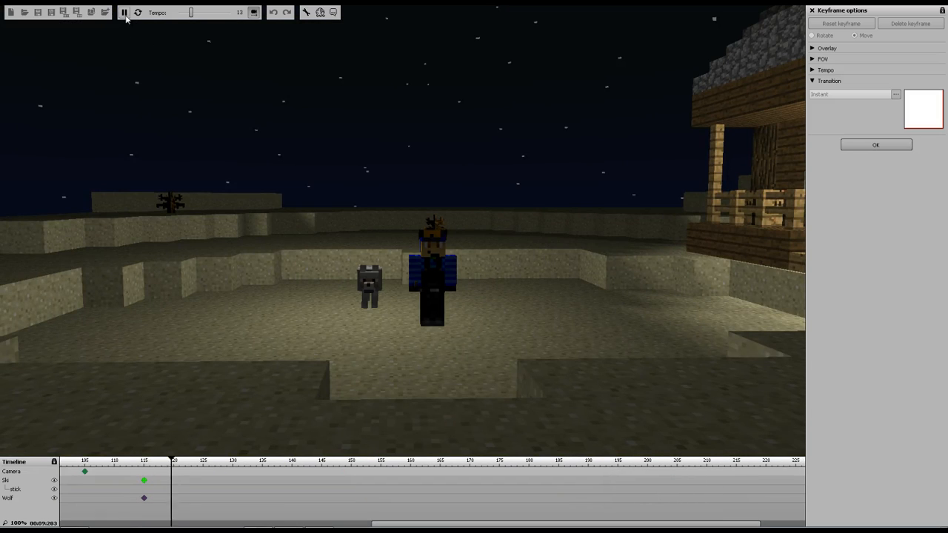
click(124, 12)
drag(198, 464, 127, 463)
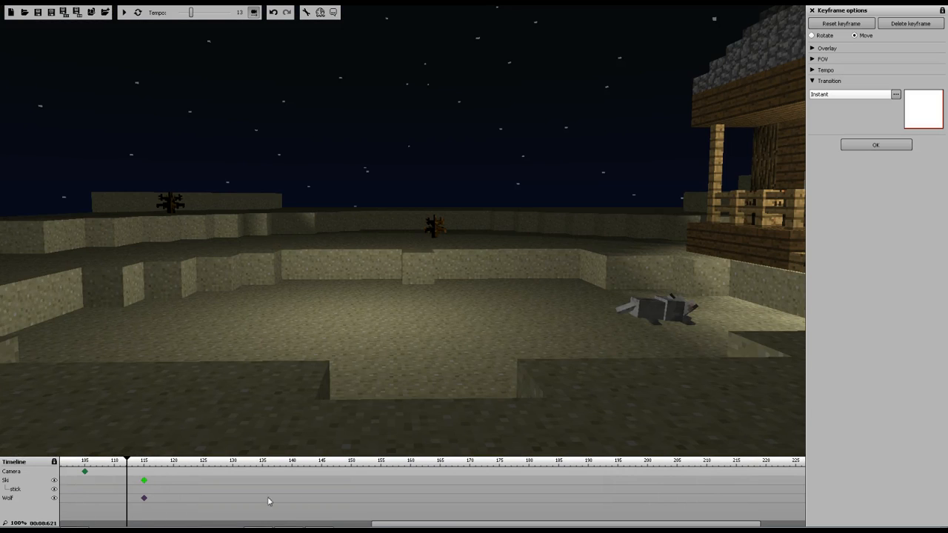
drag(375, 525, 40, 509)
drag(78, 461, 30, 462)
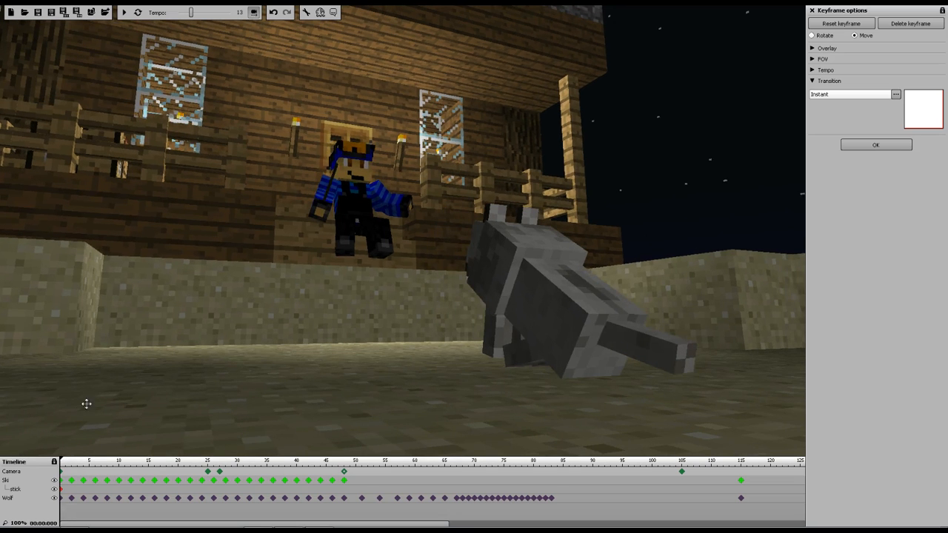
key(space)
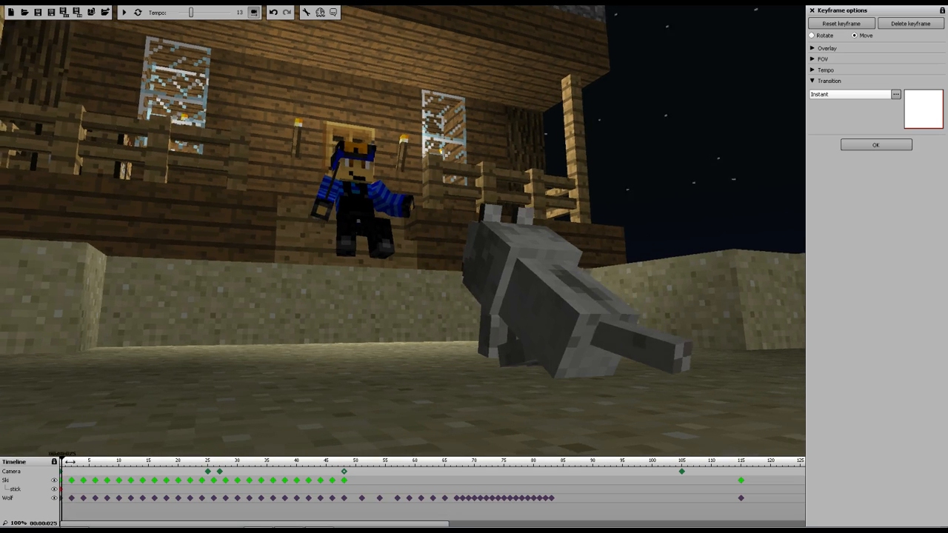
Reposition the camera at frame 48 to face the porch with Ski seated and the wolf in the foreground
drag(265, 472, 74, 488)
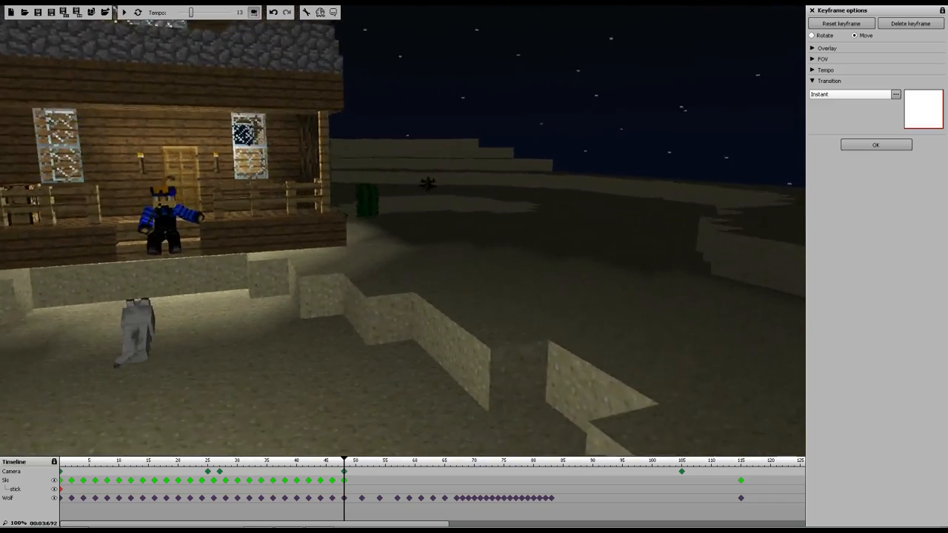
key(w)
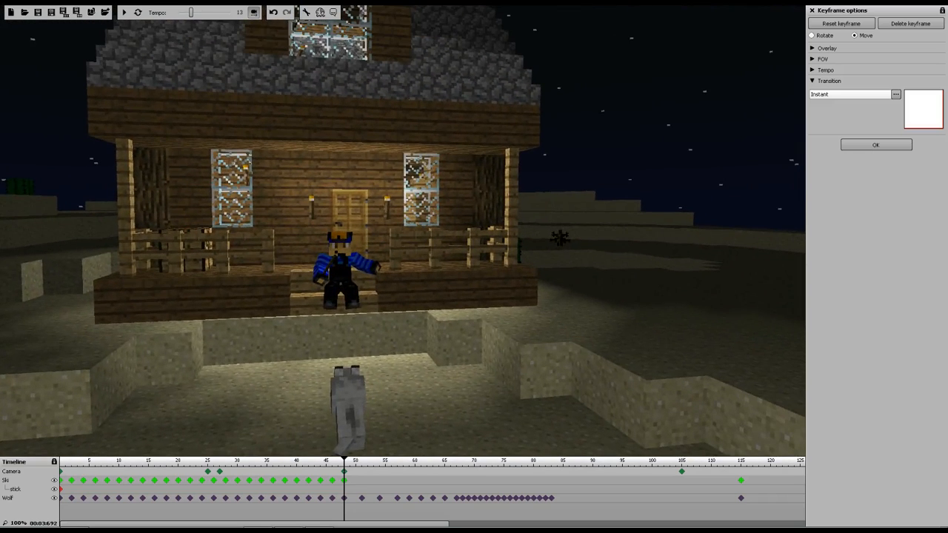
key(w)
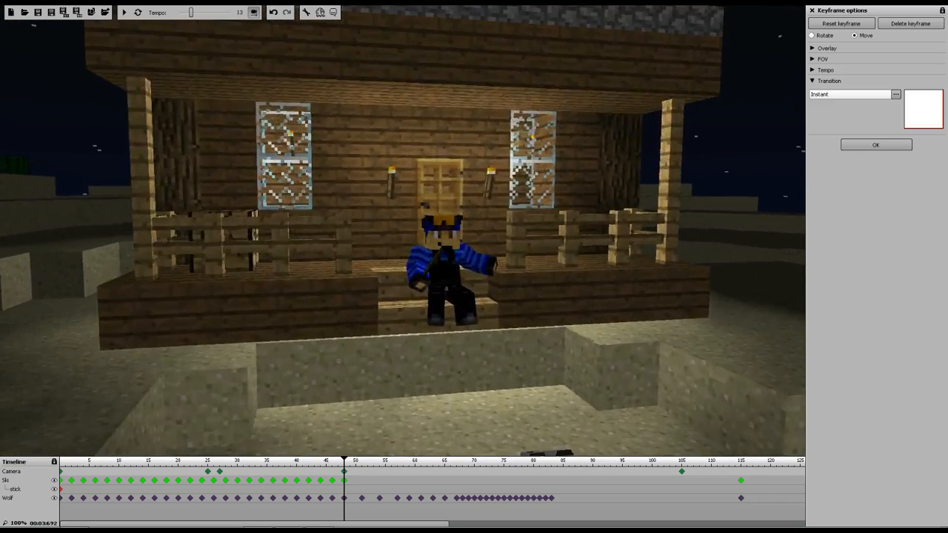
key(s)
key(d)
key(w)
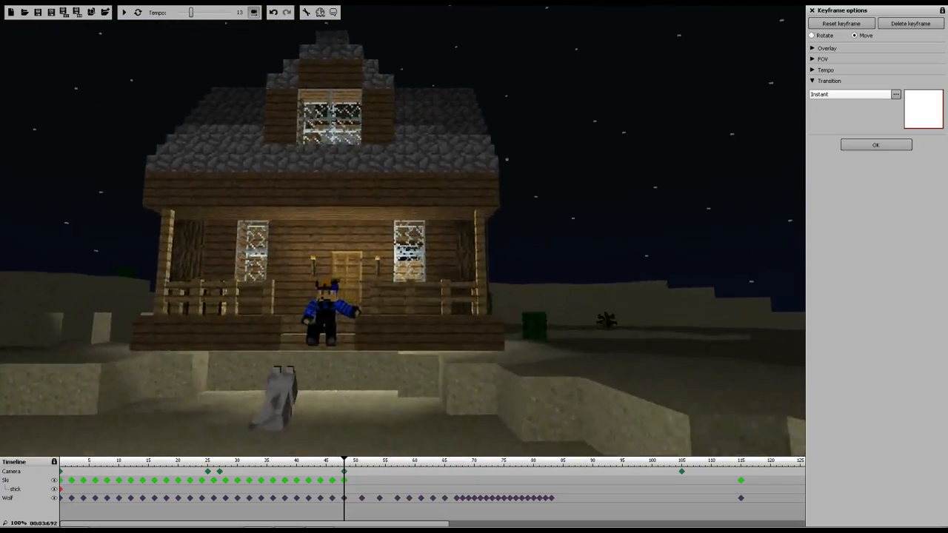
key(s)
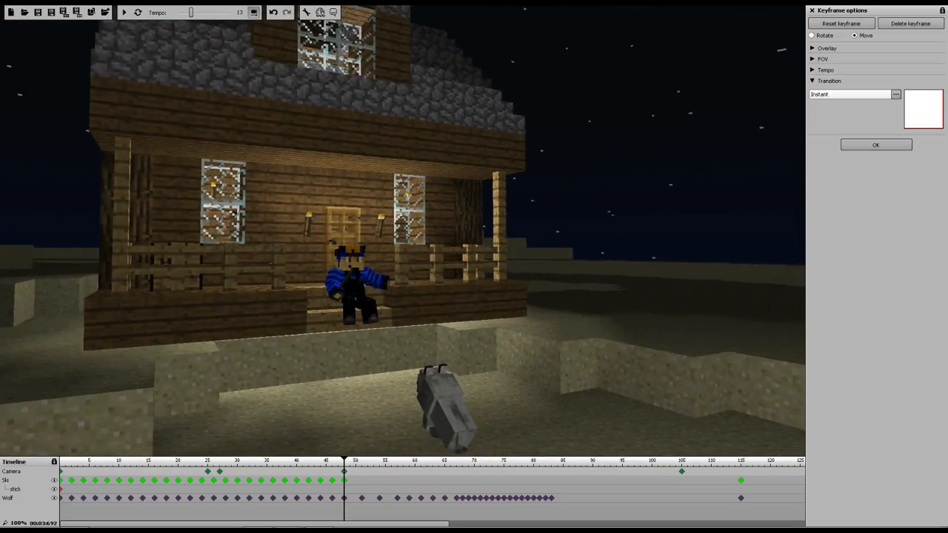
key(w)
key(d)
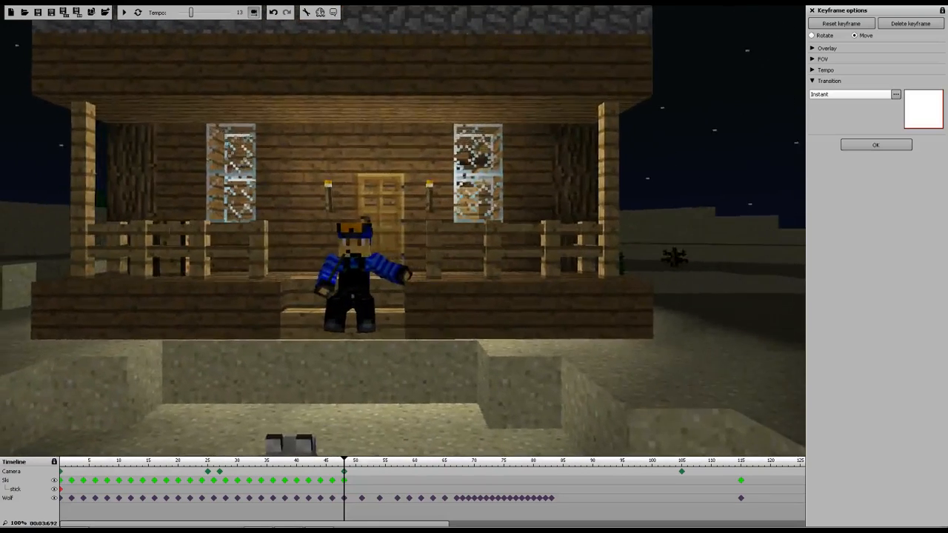
key(s)
key(a)
key(w)
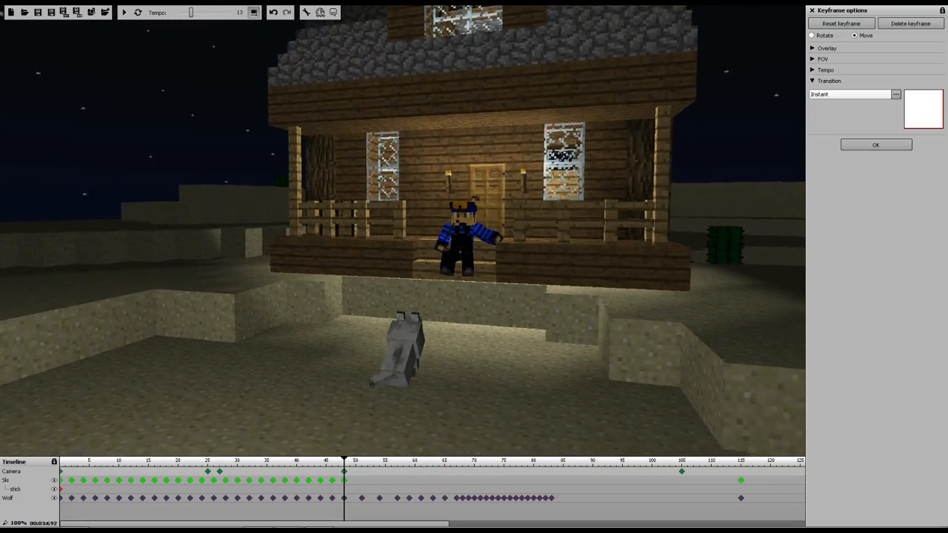
key(w)
key(w)
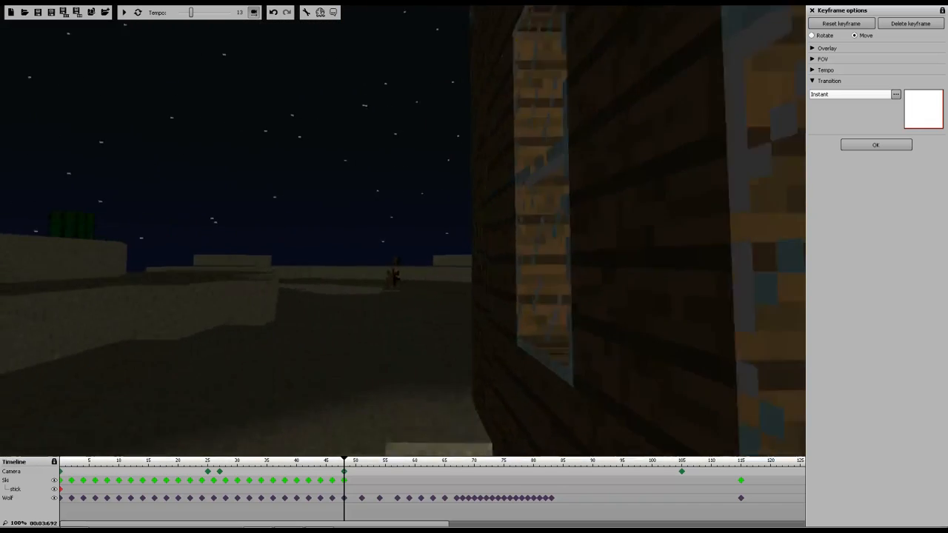
key(s)
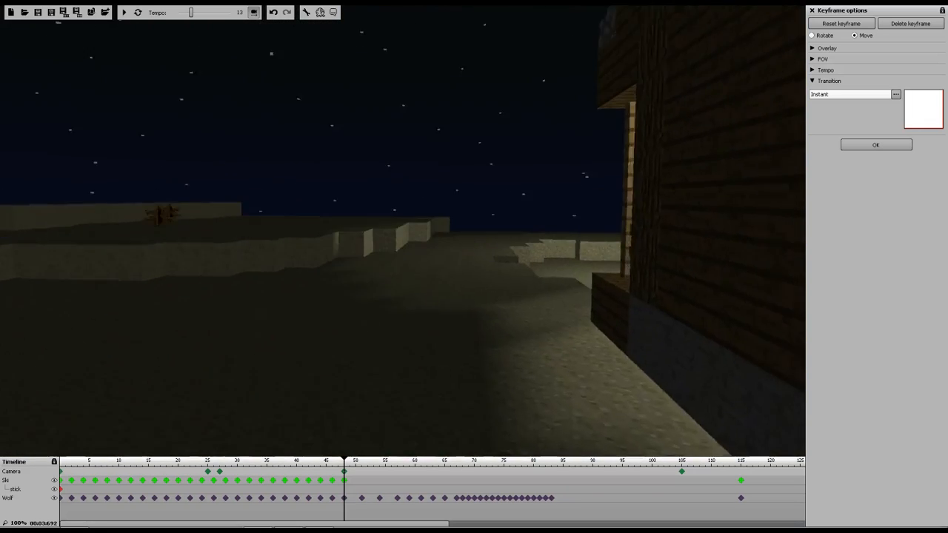
key(s)
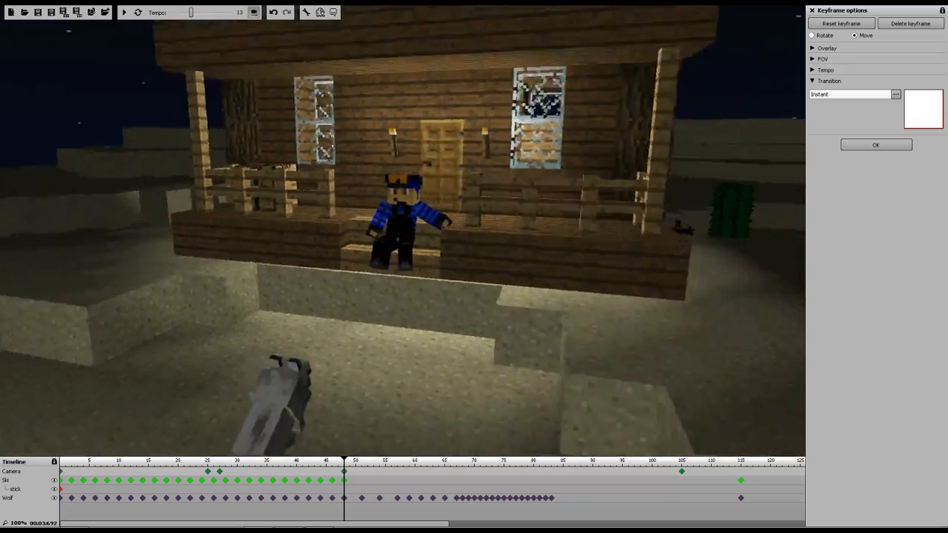
key(s)
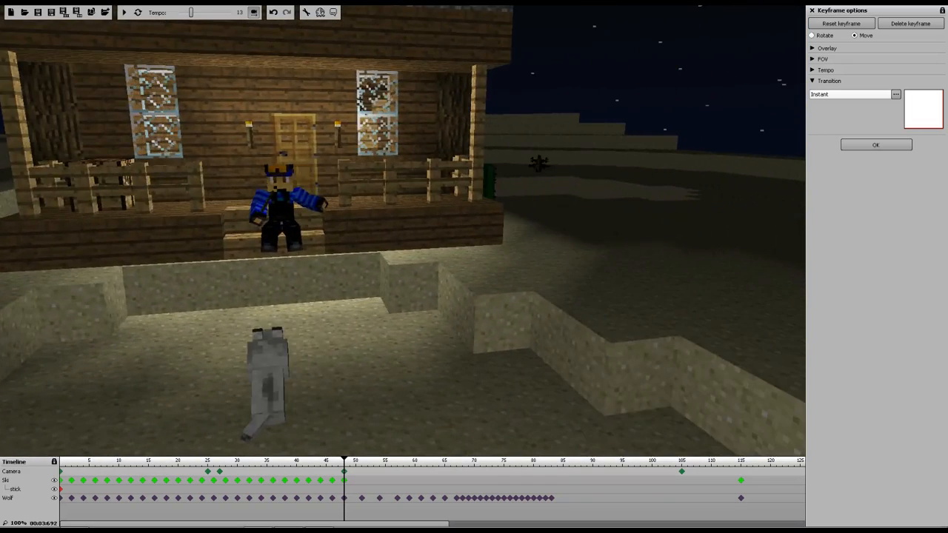
key(w)
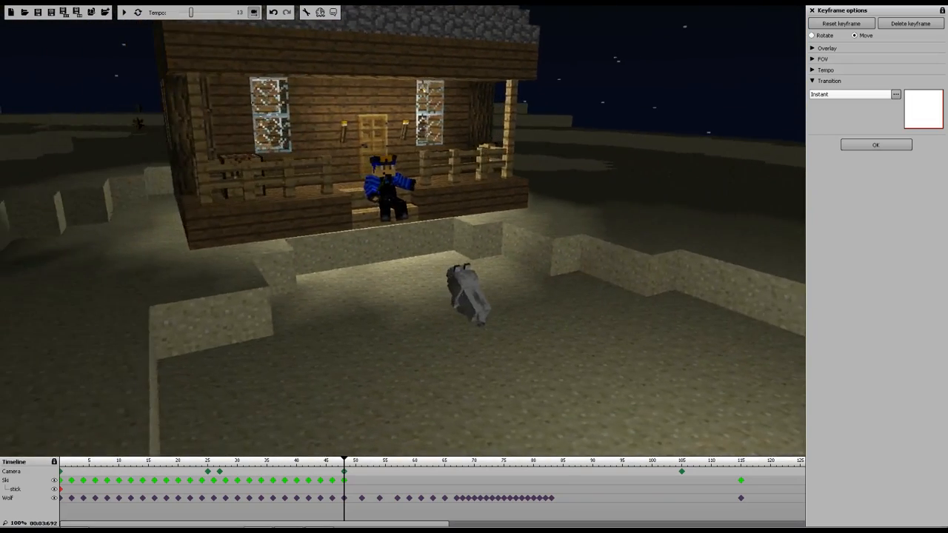
key(s)
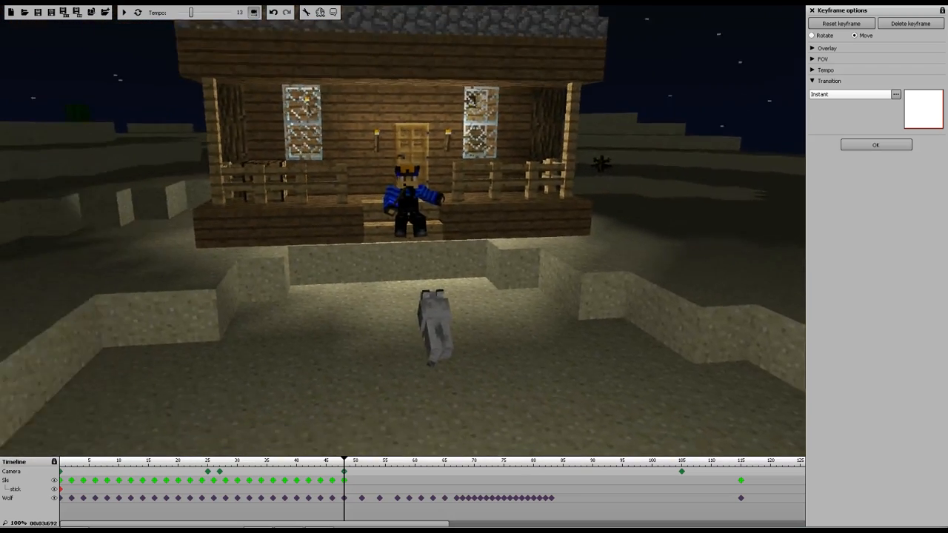